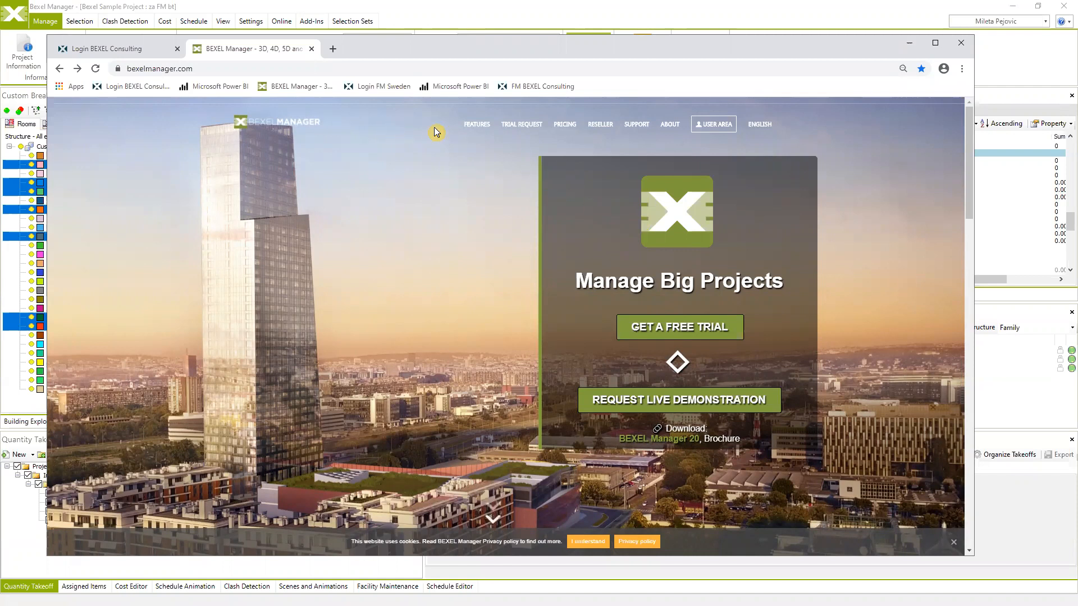
# Step: View the educational licence request page on the BEXEL Manager site and open the user area's Materials page
pyautogui.moveTo(528, 128)
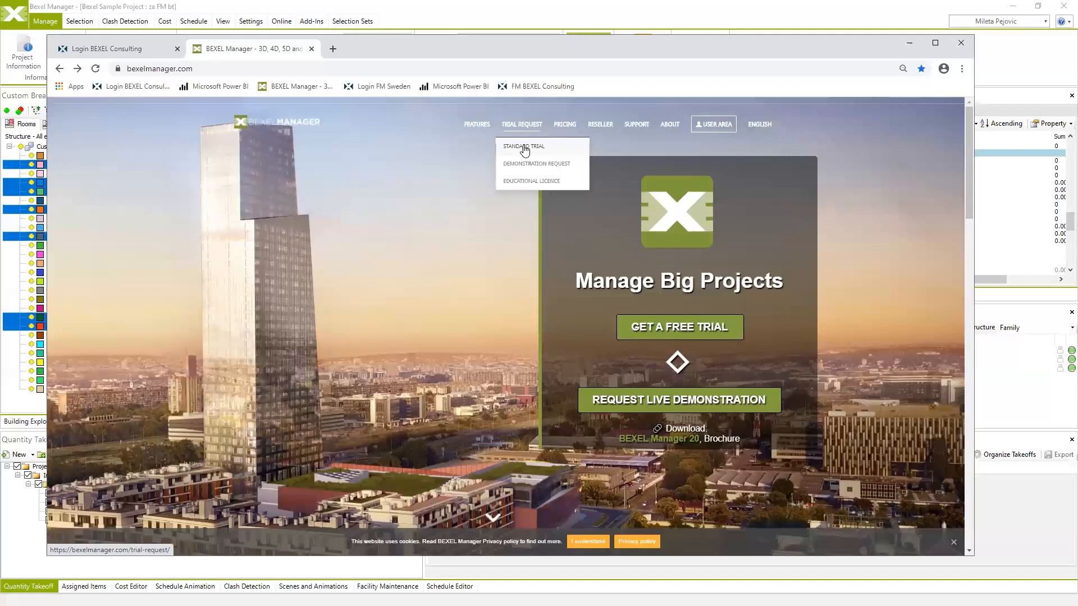
pyautogui.click(527, 182)
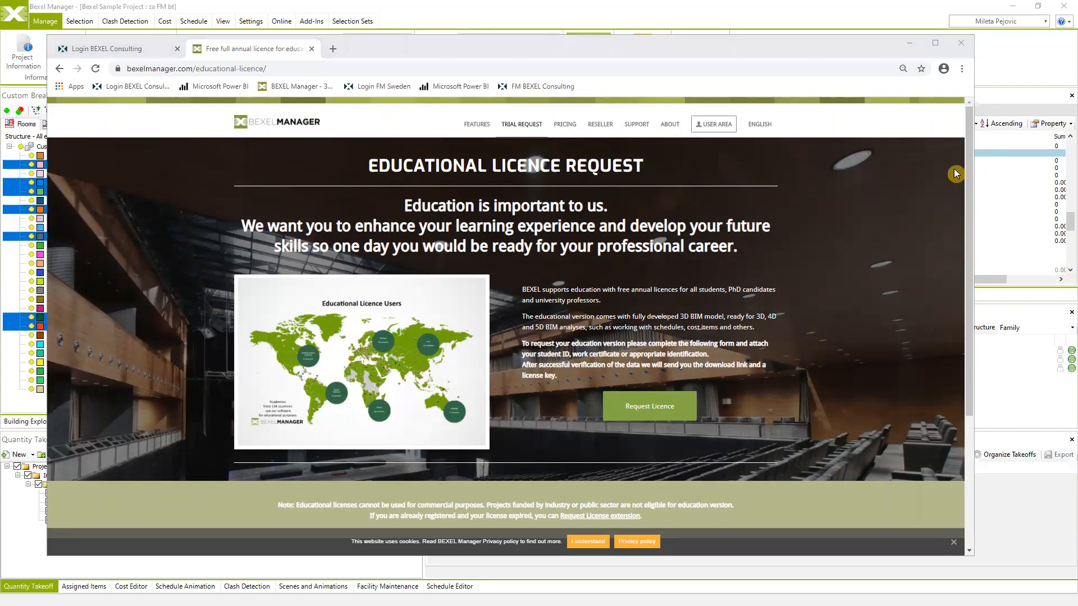
pyautogui.click(719, 127)
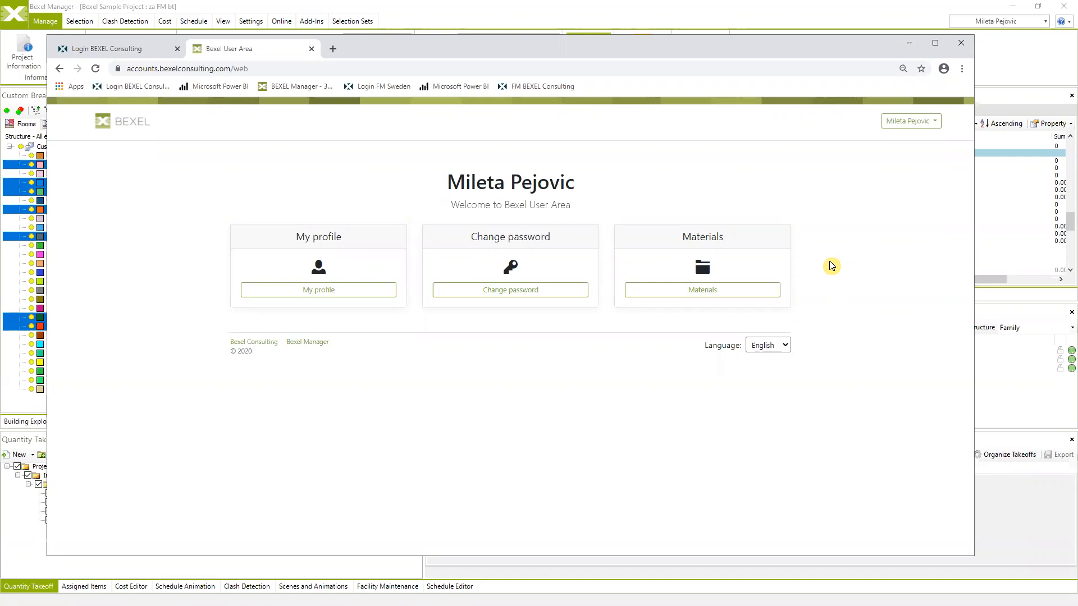
pyautogui.click(701, 291)
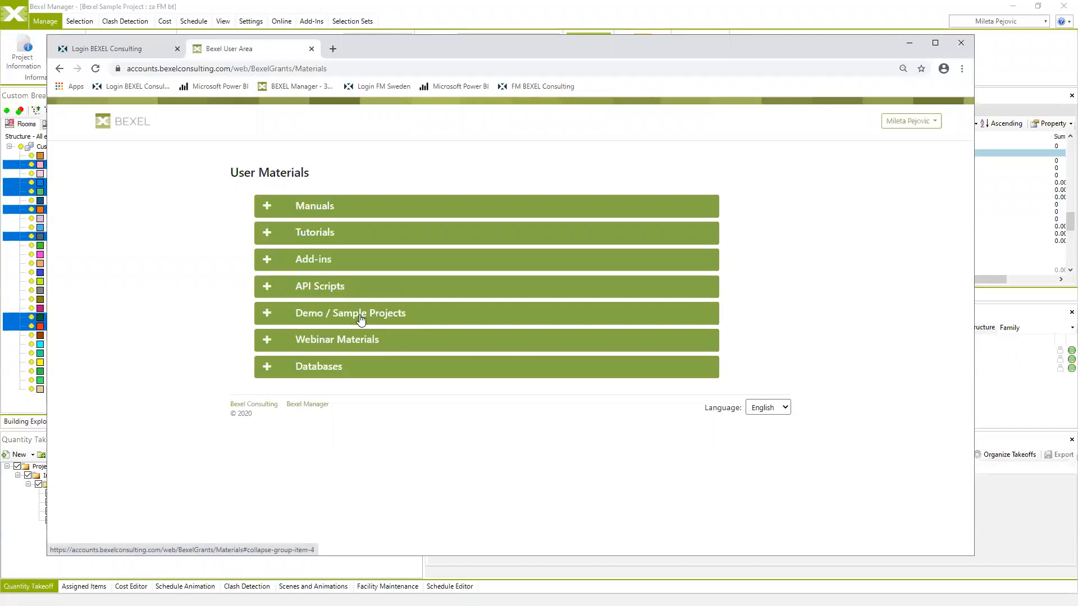
# Step: Expand the Demo / Sample Projects and Webinar Materials sections and review their downloadable files
pyautogui.click(265, 318)
pyautogui.scroll(-6, 382, 364)
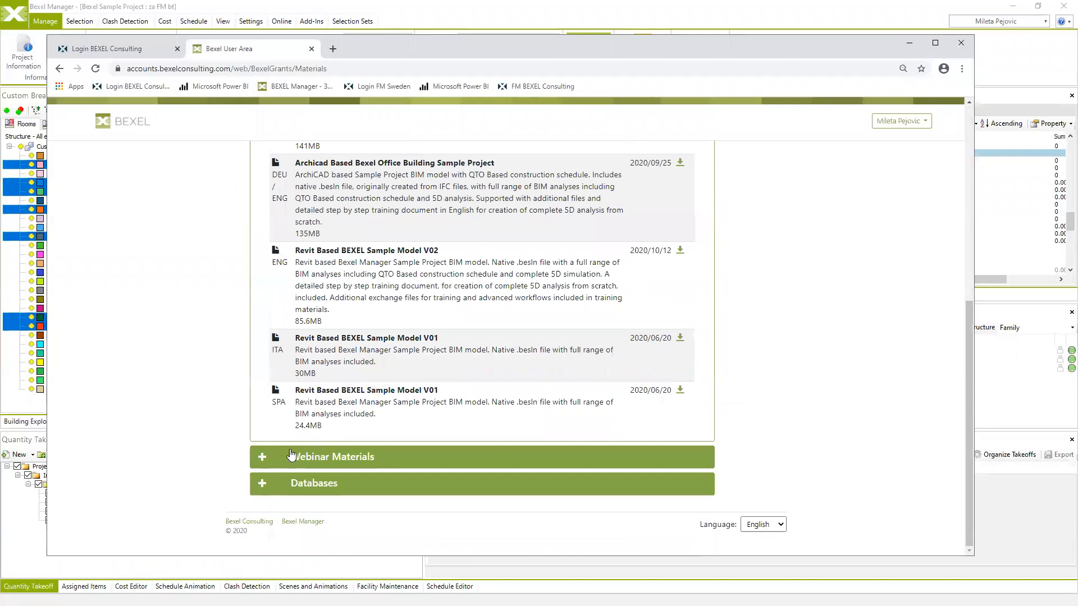
pyautogui.click(269, 457)
pyautogui.scroll(-5, 397, 385)
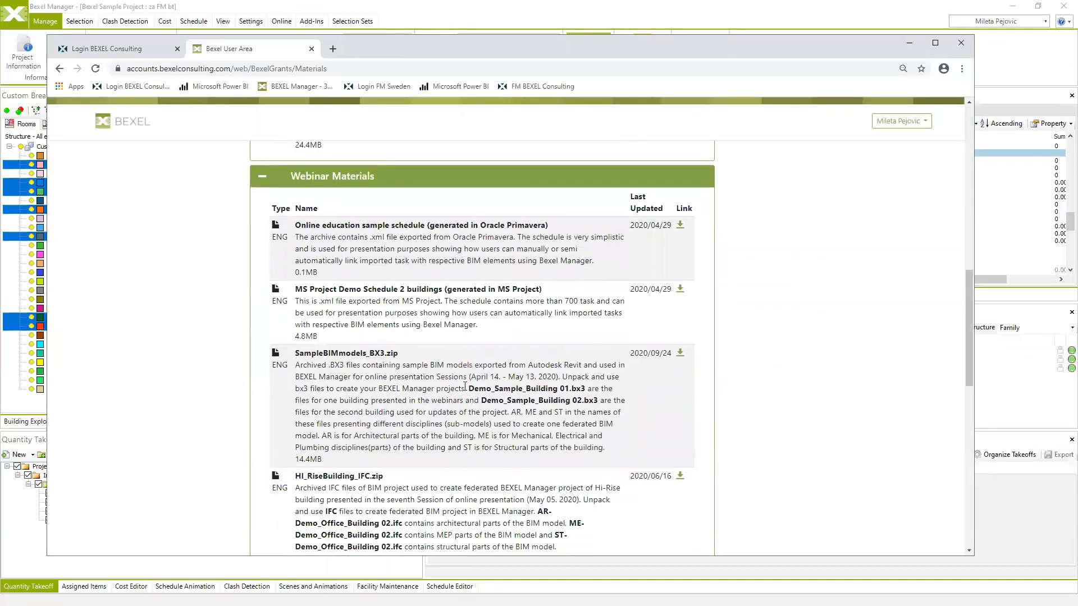
pyautogui.scroll(10, 522, 371)
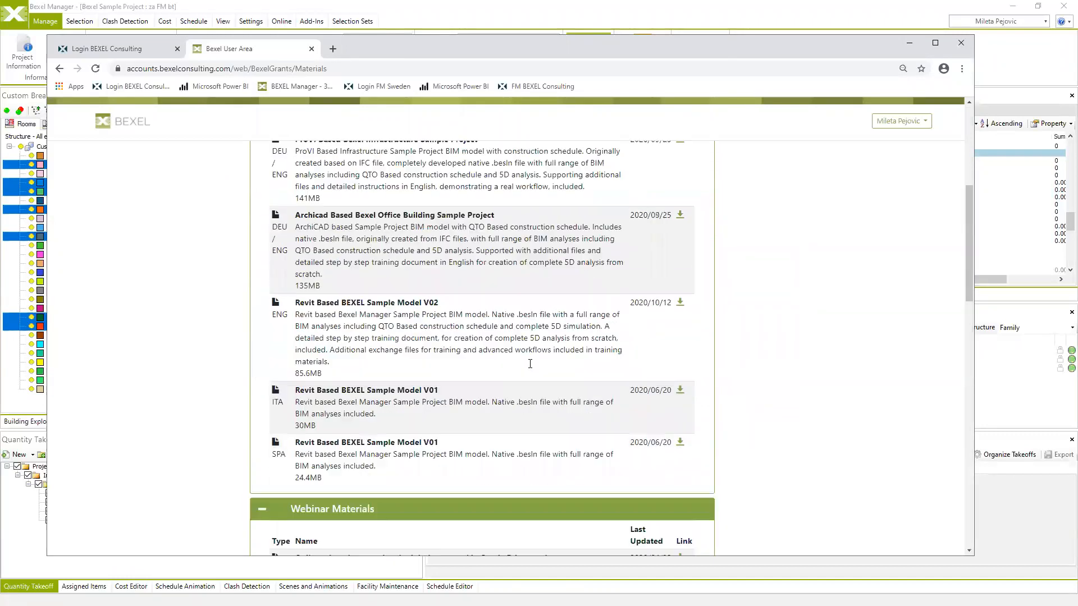
pyautogui.scroll(-7, 489, 347)
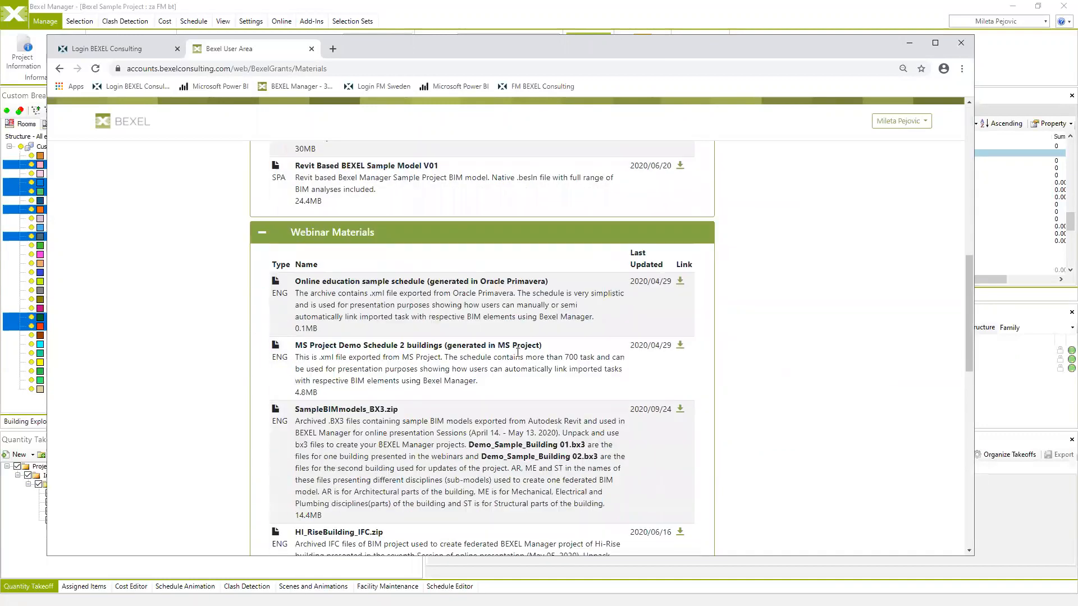
pyautogui.scroll(-10, 481, 345)
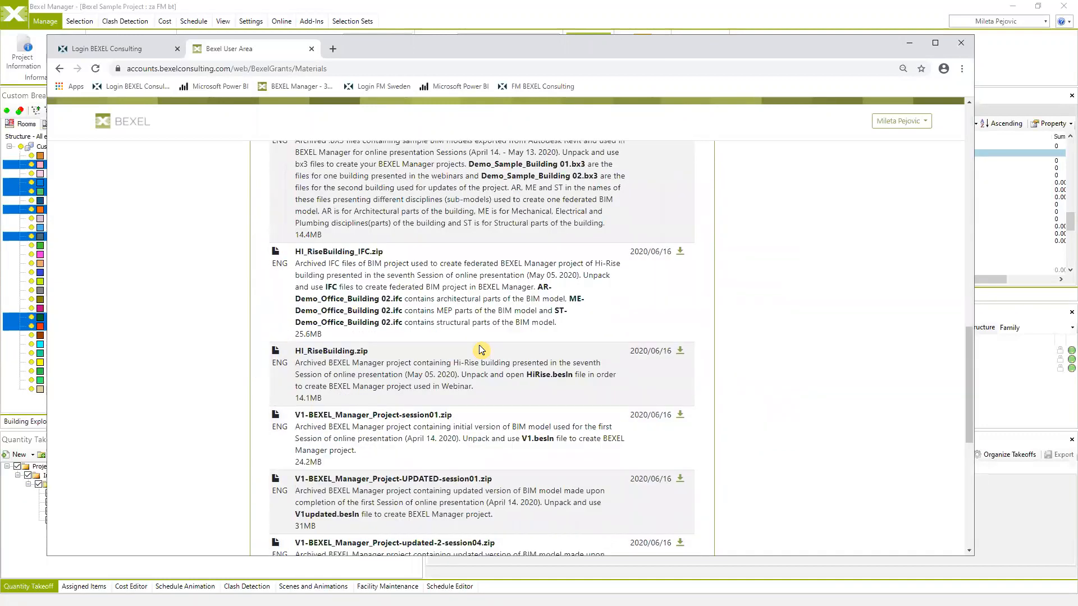
pyautogui.scroll(-3, 476, 344)
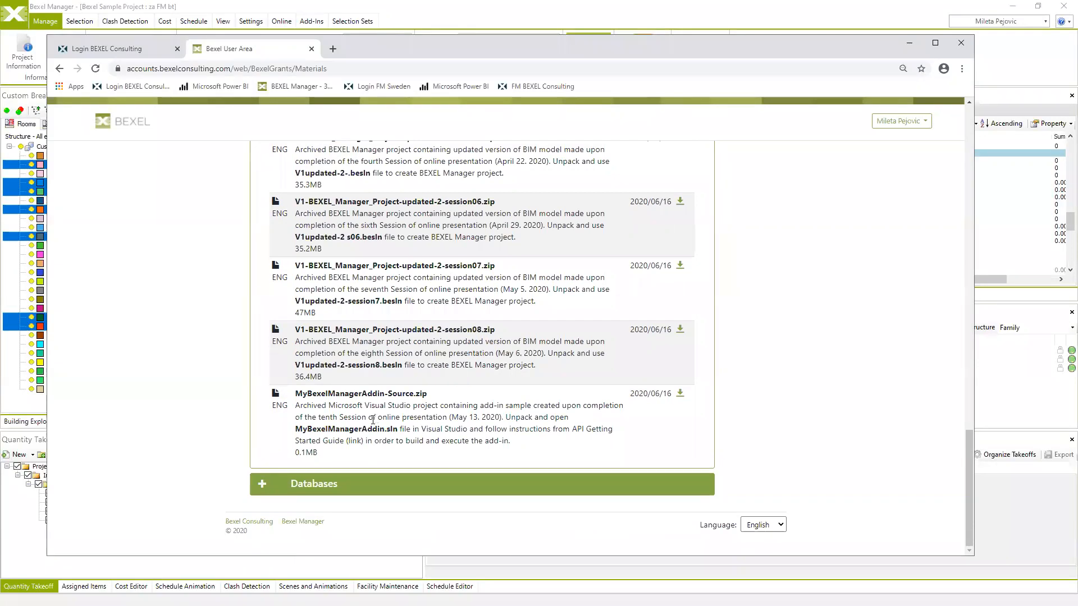
pyautogui.scroll(5, 371, 419)
pyautogui.scroll(4, 370, 419)
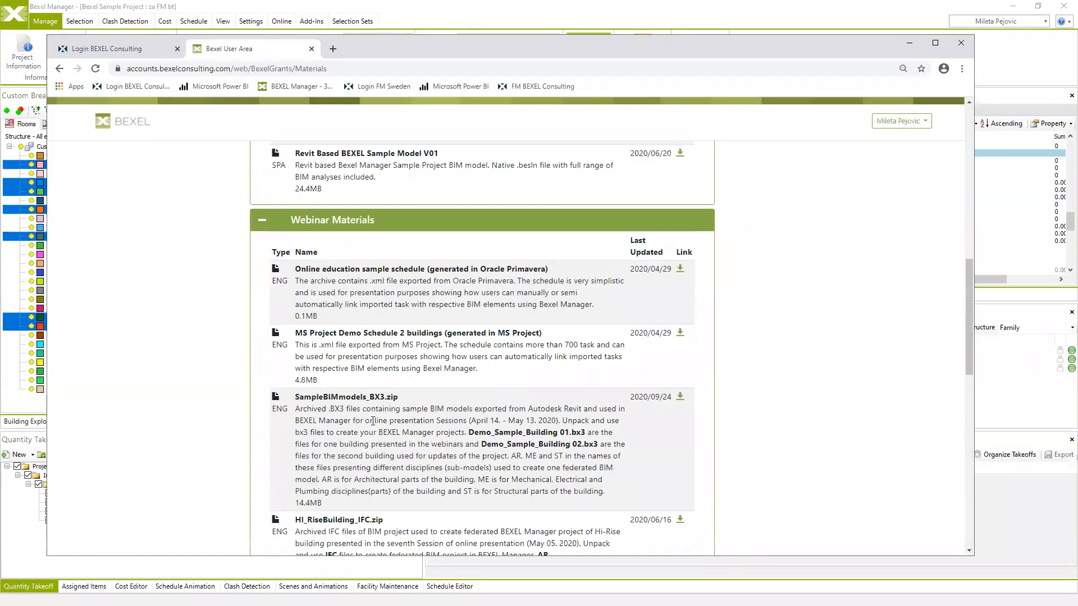
pyautogui.scroll(-4, 380, 417)
pyautogui.scroll(-5, 381, 416)
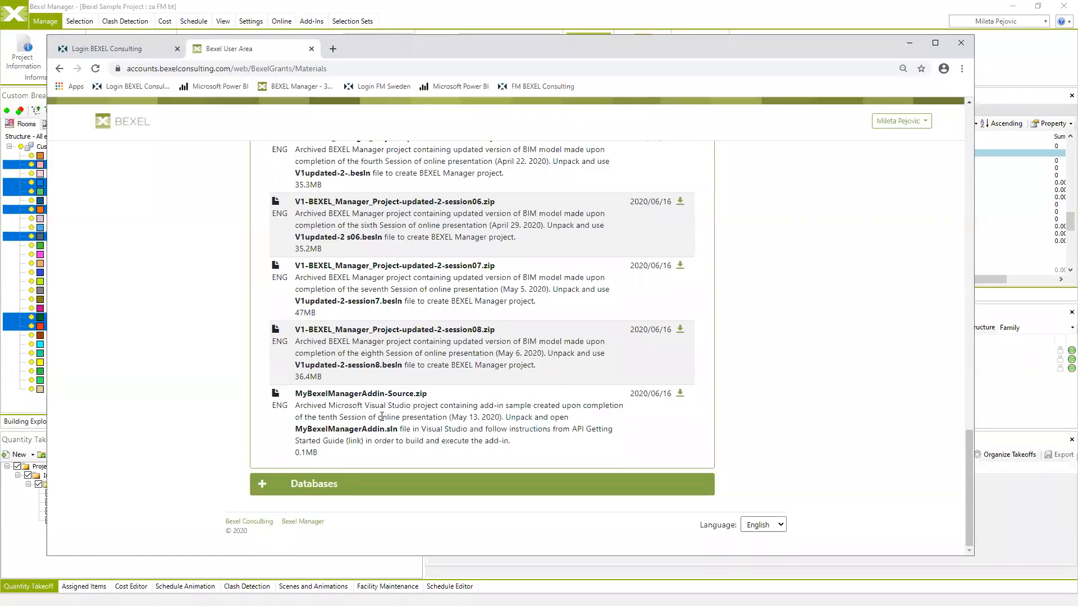
# Step: Expand the Databases section and review the cost databases offered for download
pyautogui.click(262, 483)
pyautogui.scroll(-5, 524, 414)
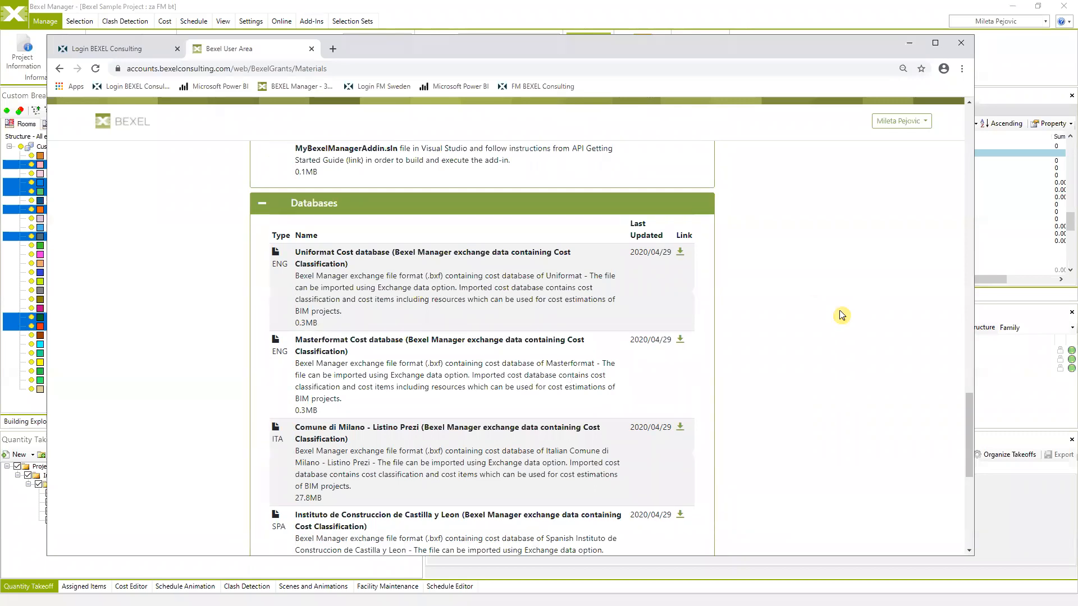
pyautogui.scroll(6, 749, 351)
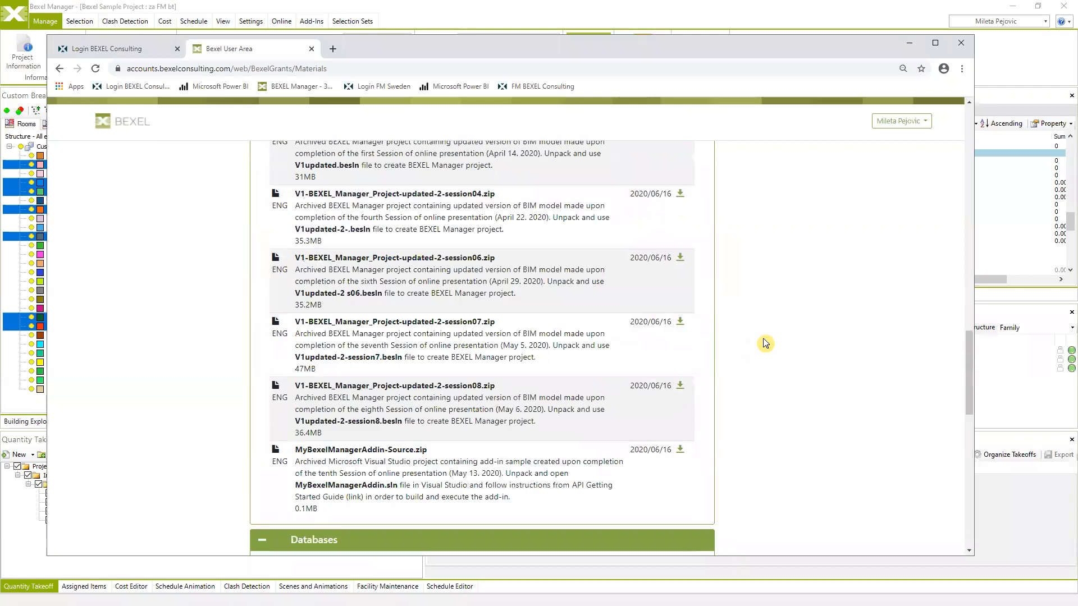
# Step: Switch from the browser to BEXEL Manager and bring up the Facility Maintenance view
pyautogui.click(909, 47)
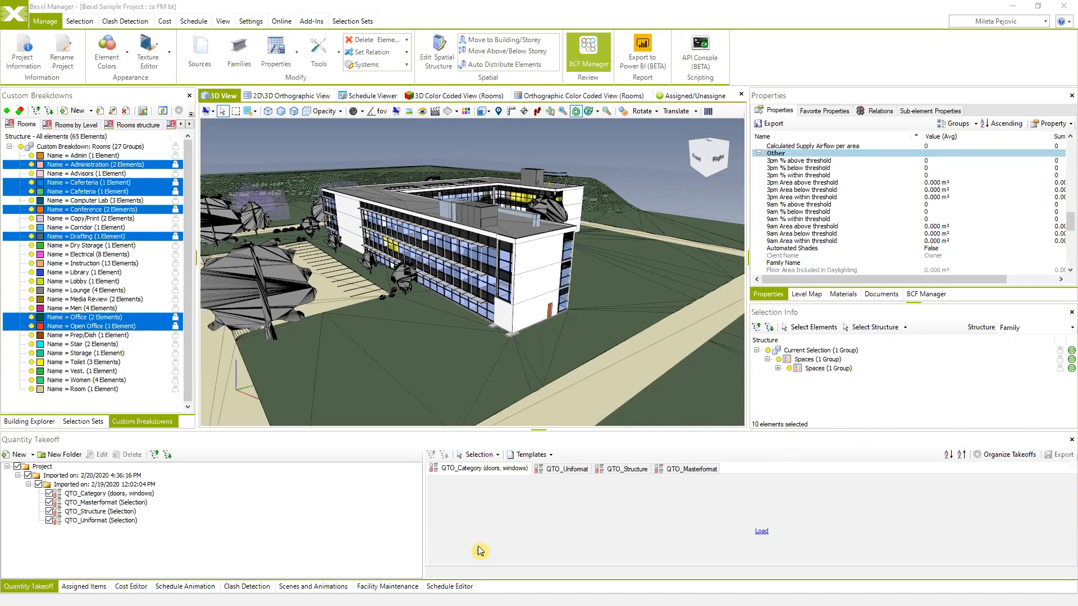
pyautogui.click(393, 588)
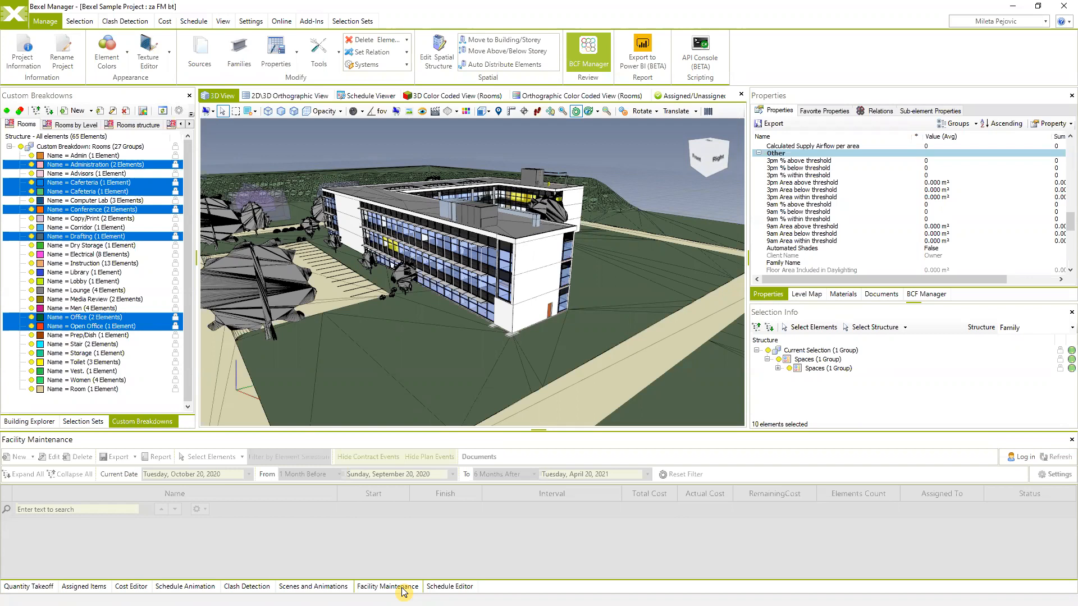
pyautogui.click(403, 589)
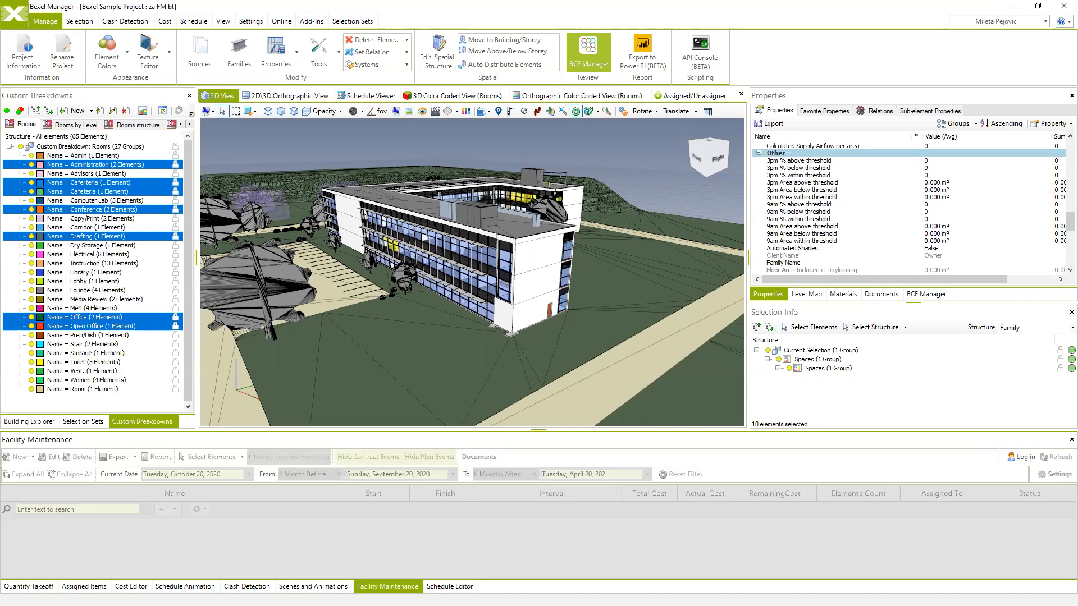
# Step: Display the project's Documents list and select the cooling tower on the roof to show its linked documents
pyautogui.moveTo(670, 240)
pyautogui.mouseDown(button='middle')
pyautogui.moveTo(646, 270)
pyautogui.moveTo(675, 238)
pyautogui.mouseUp(button='middle')
pyautogui.moveTo(545, 322); pyautogui.dragTo(618, 289, button='middle')
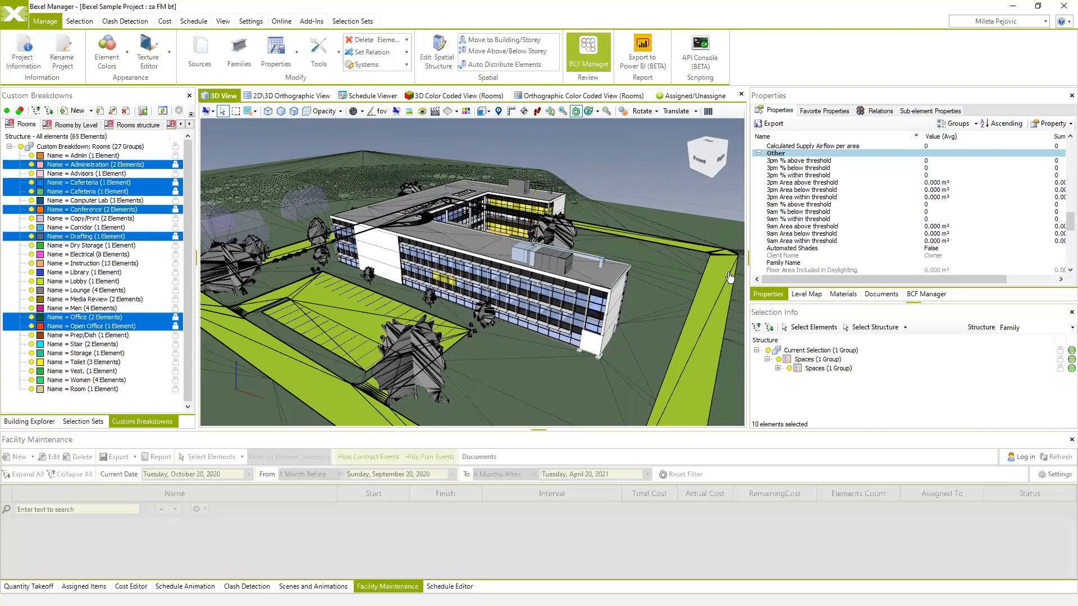
pyautogui.moveTo(729, 276); pyautogui.dragTo(638, 299)
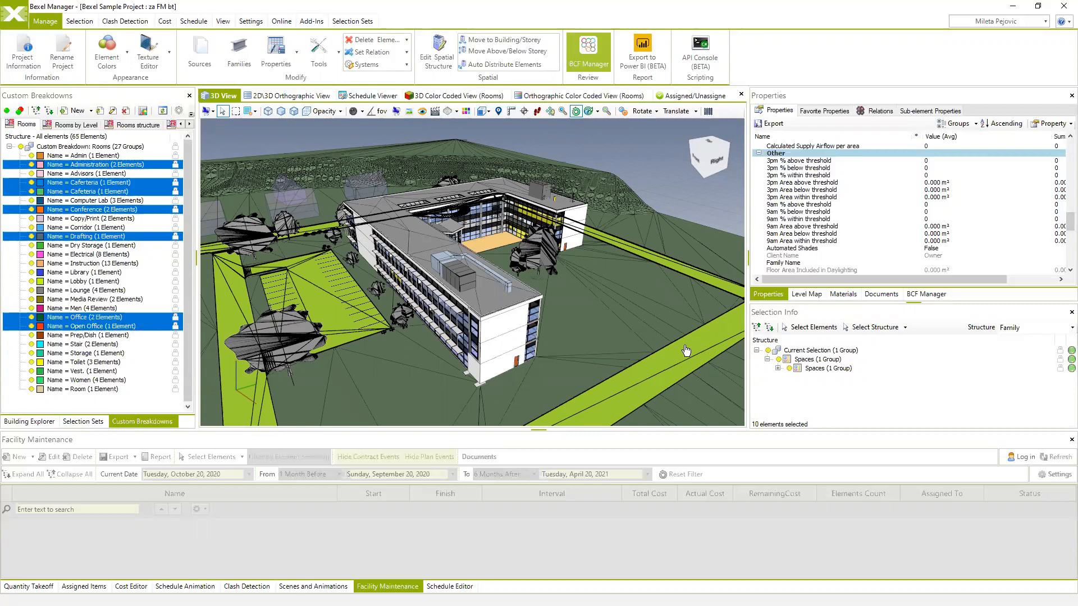
pyautogui.scroll(5, 629, 279)
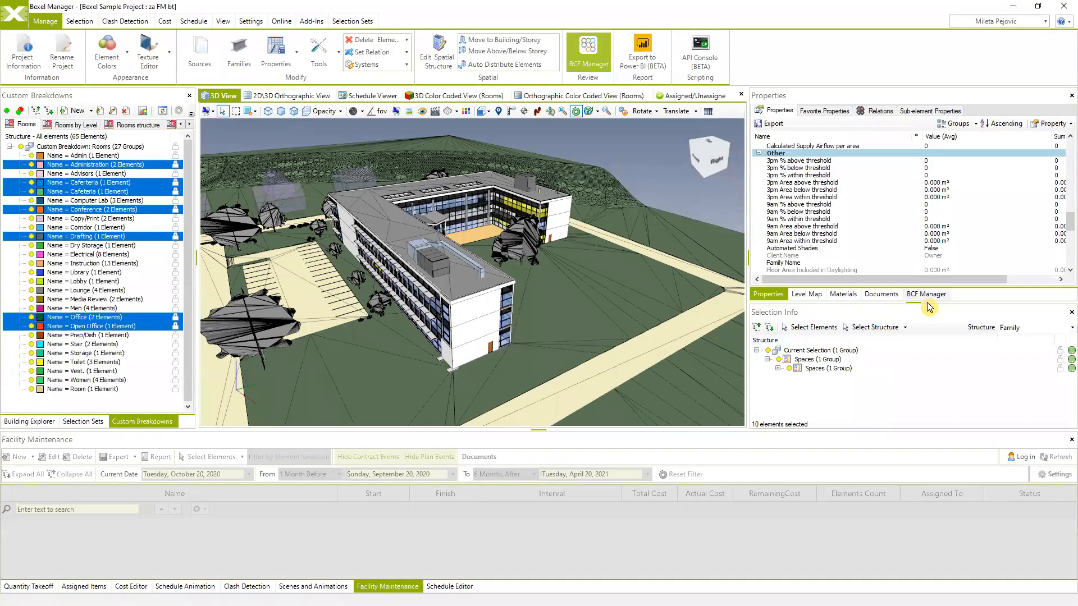
pyautogui.click(881, 296)
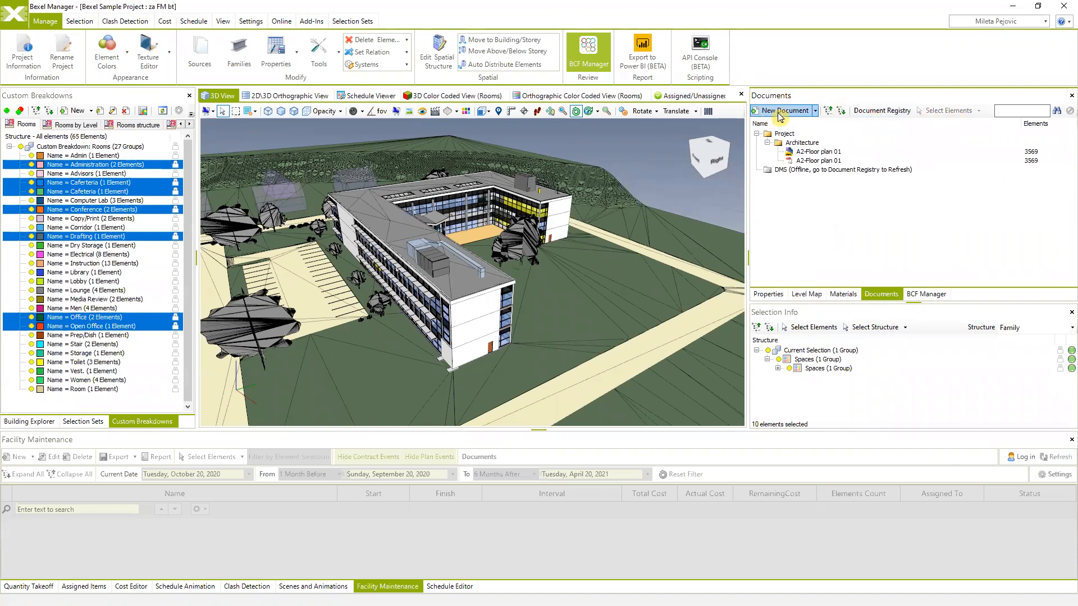
pyautogui.moveTo(756, 170); pyautogui.dragTo(708, 189)
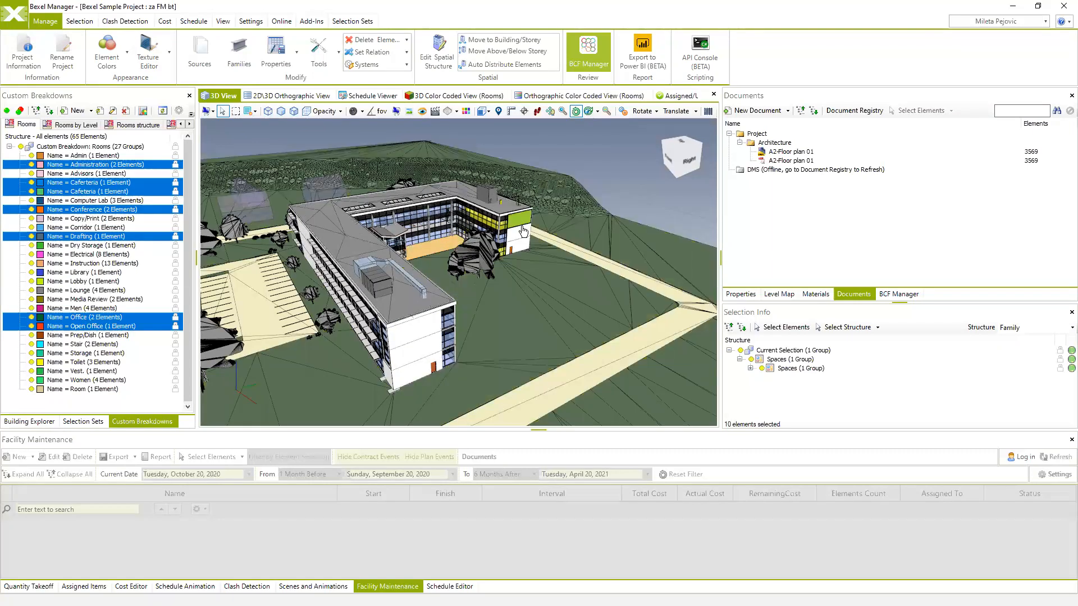
pyautogui.click(500, 207)
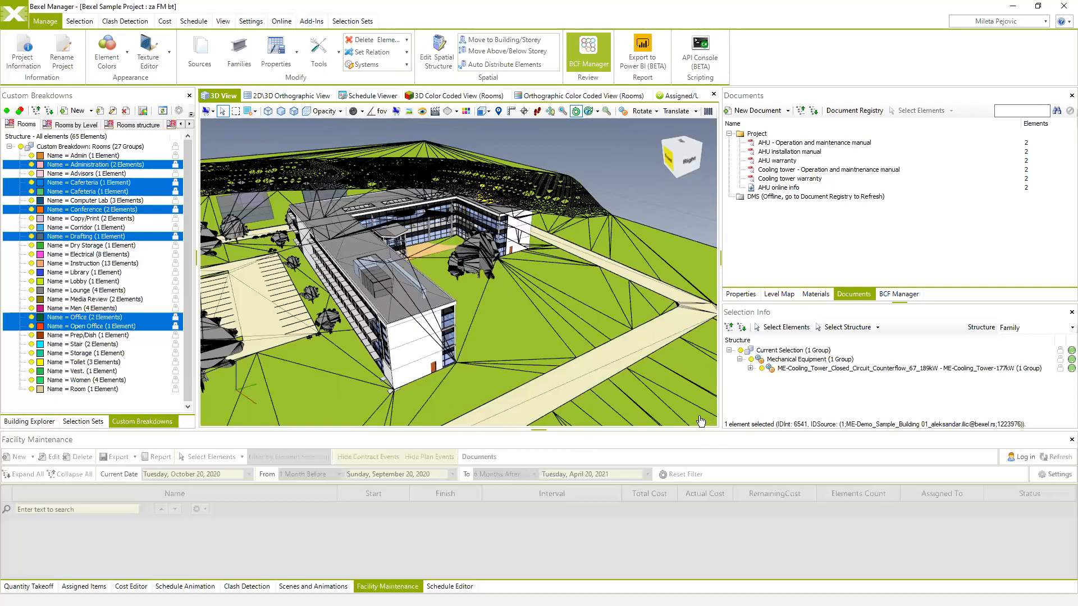
# Step: Open the Document Registry and examine the Architecture drawings and the AHU and cooling tower manuals
pyautogui.click(854, 110)
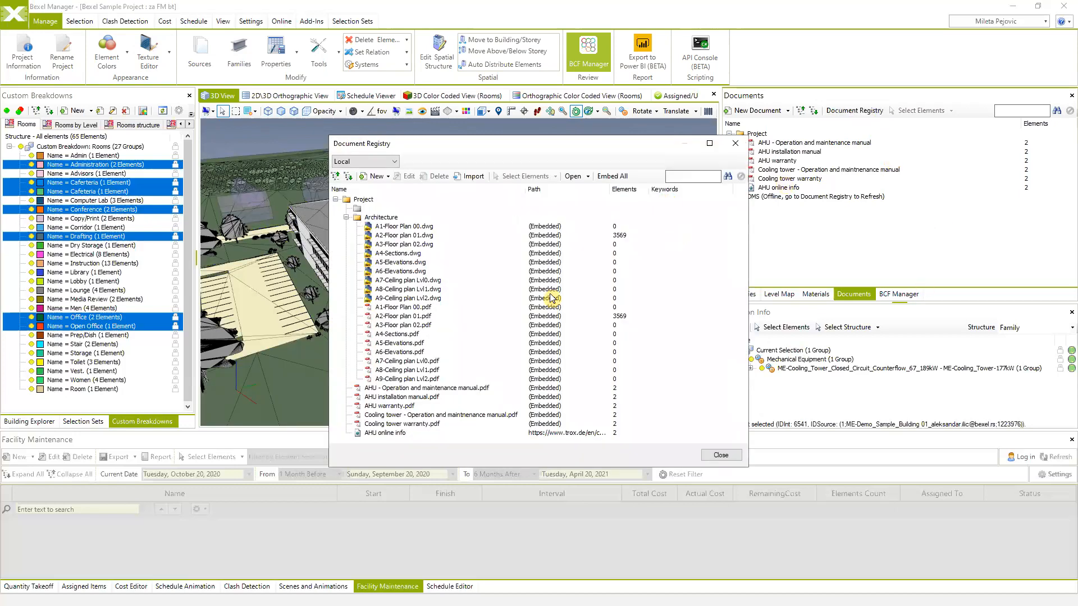
pyautogui.click(346, 218)
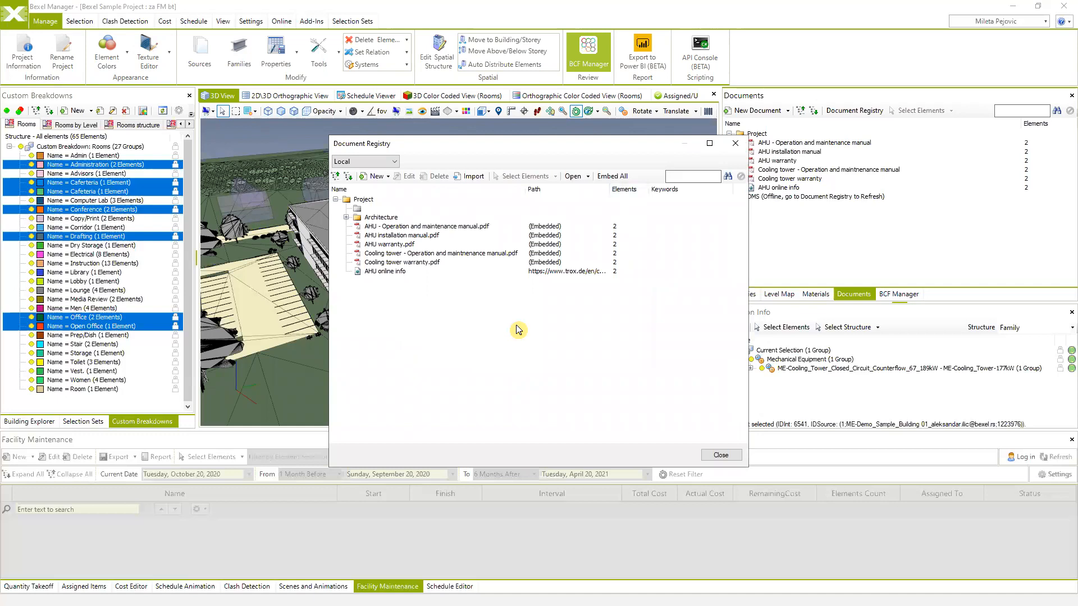
pyautogui.click(400, 238)
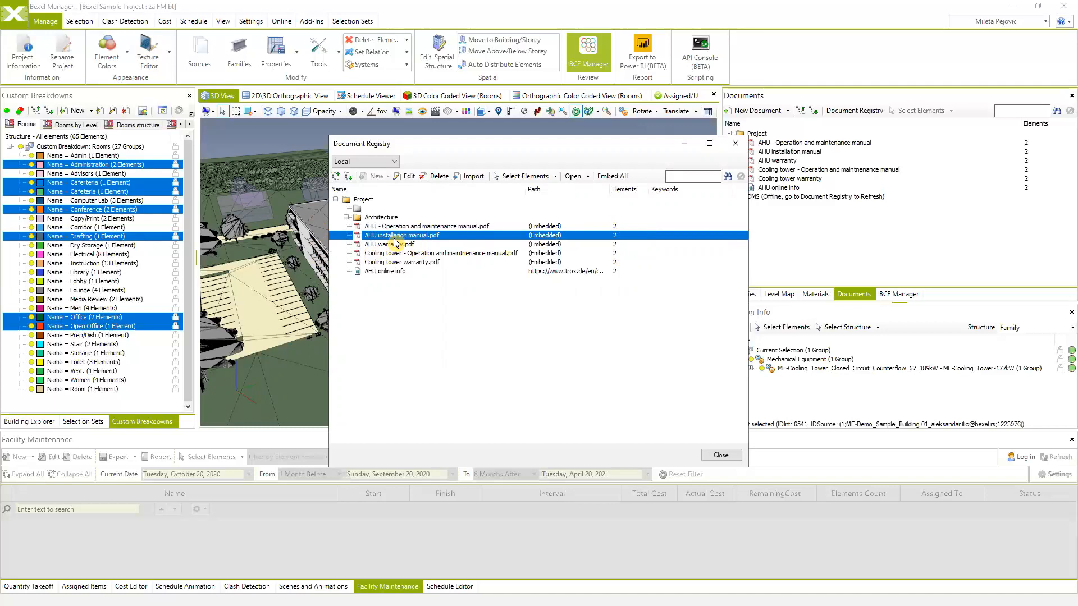
pyautogui.click(346, 217)
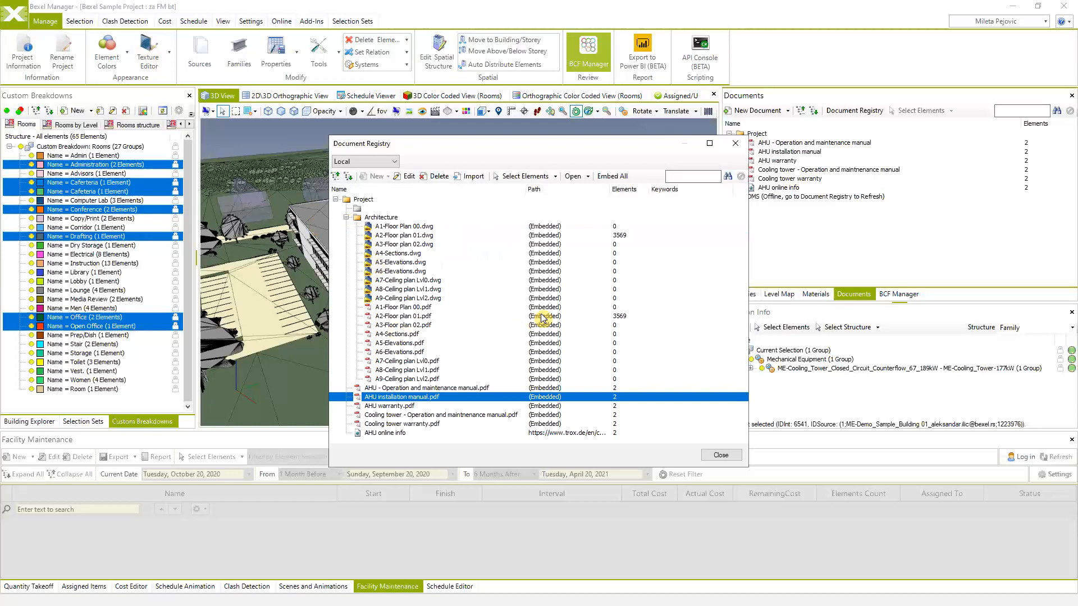
pyautogui.click(411, 316)
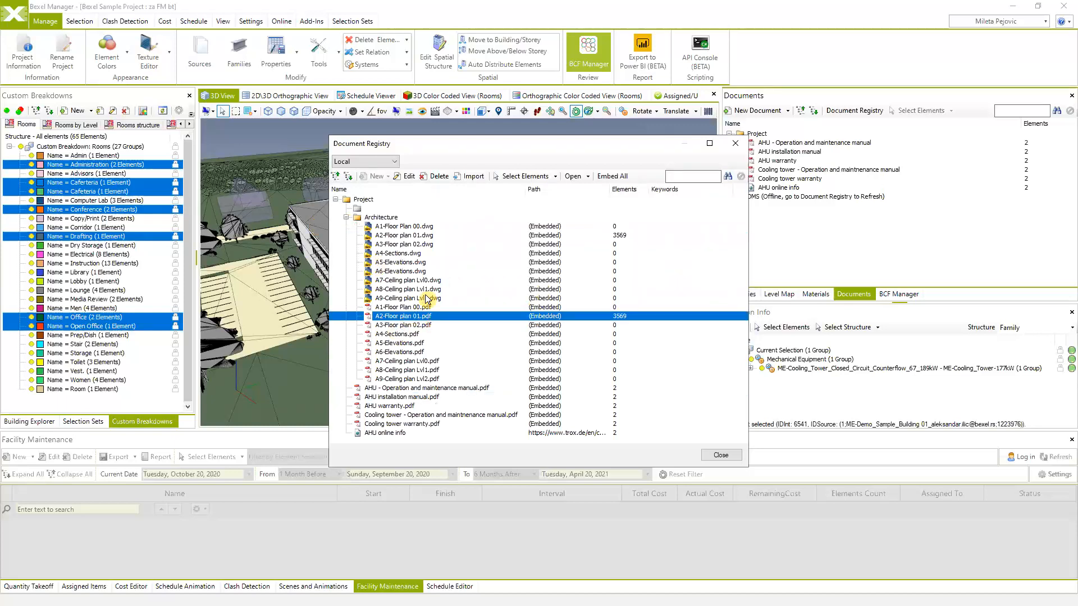
pyautogui.moveTo(479, 148); pyautogui.dragTo(600, 149)
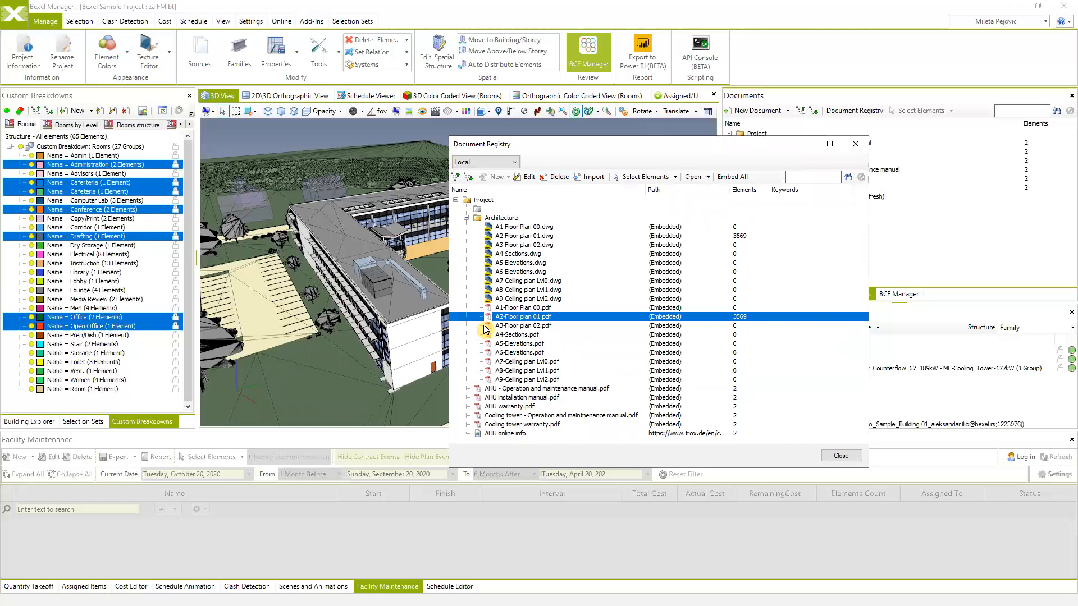
pyautogui.click(530, 281)
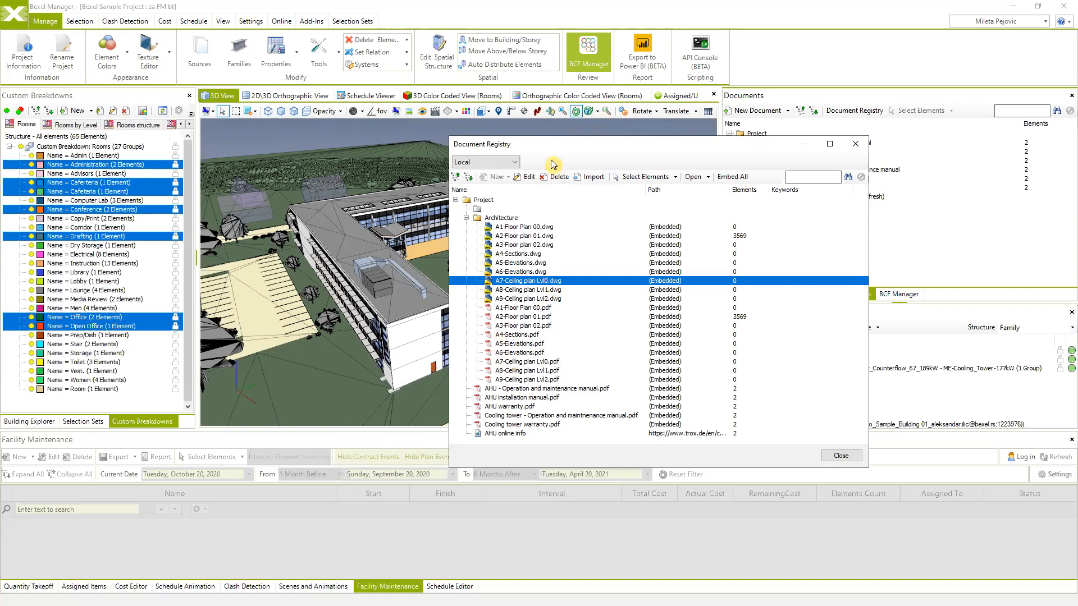
pyautogui.click(516, 163)
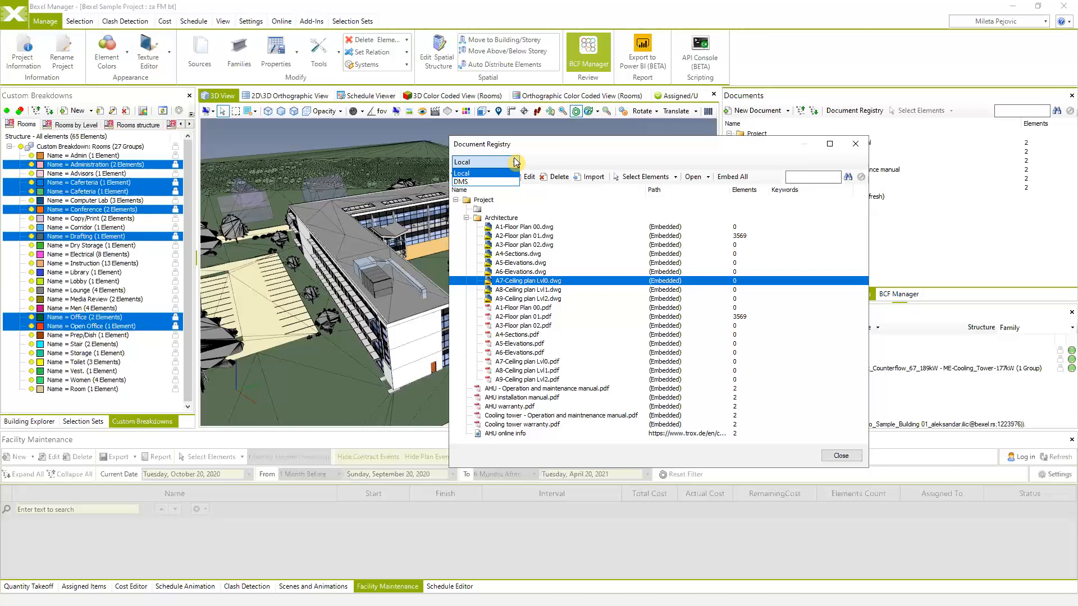
pyautogui.click(470, 183)
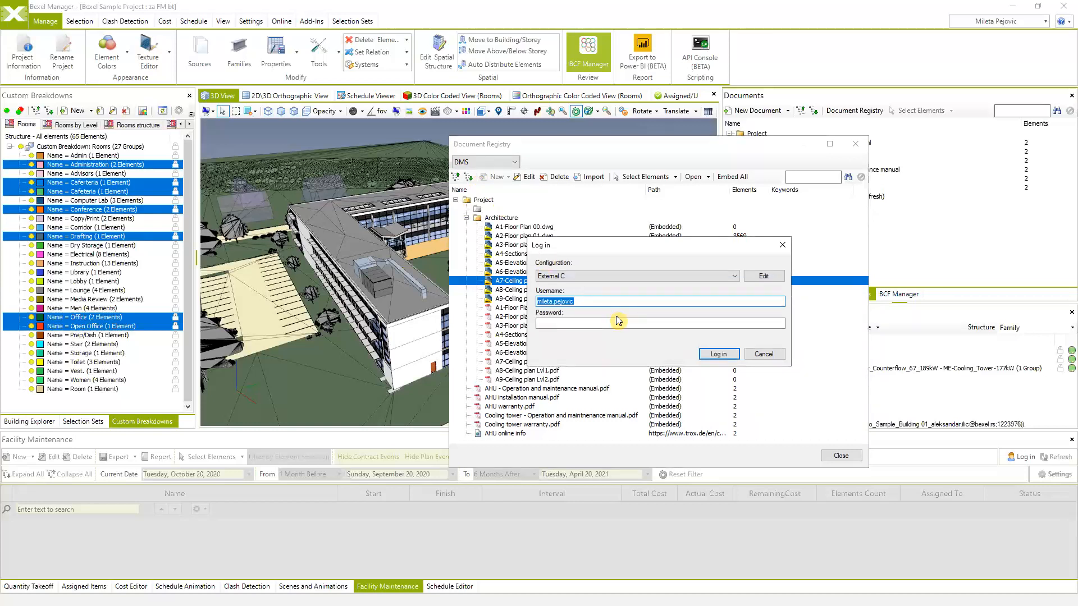
pyautogui.click(629, 323)
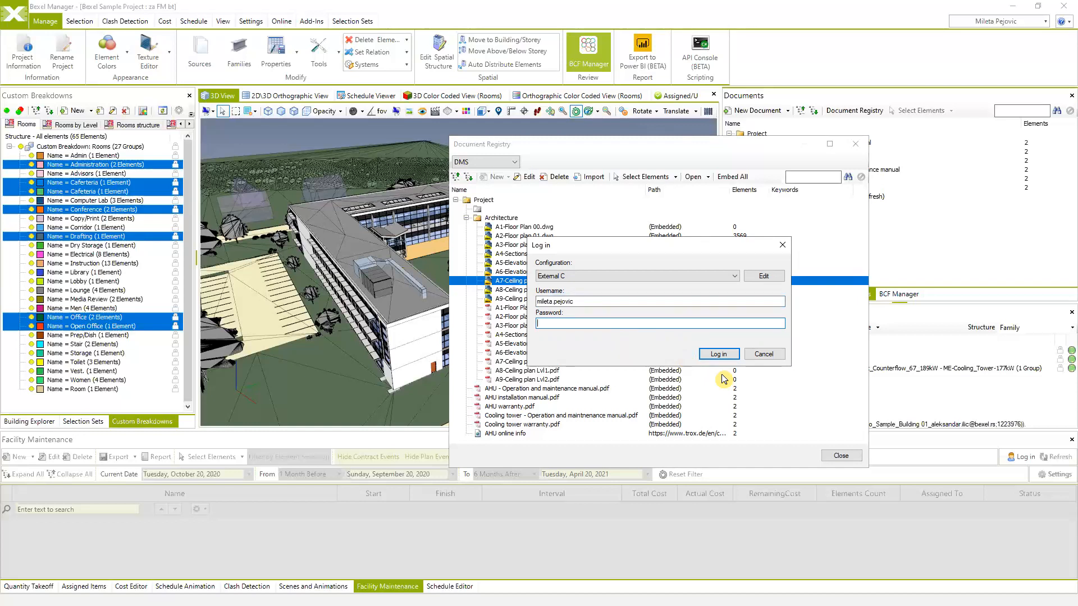
pyautogui.click(764, 354)
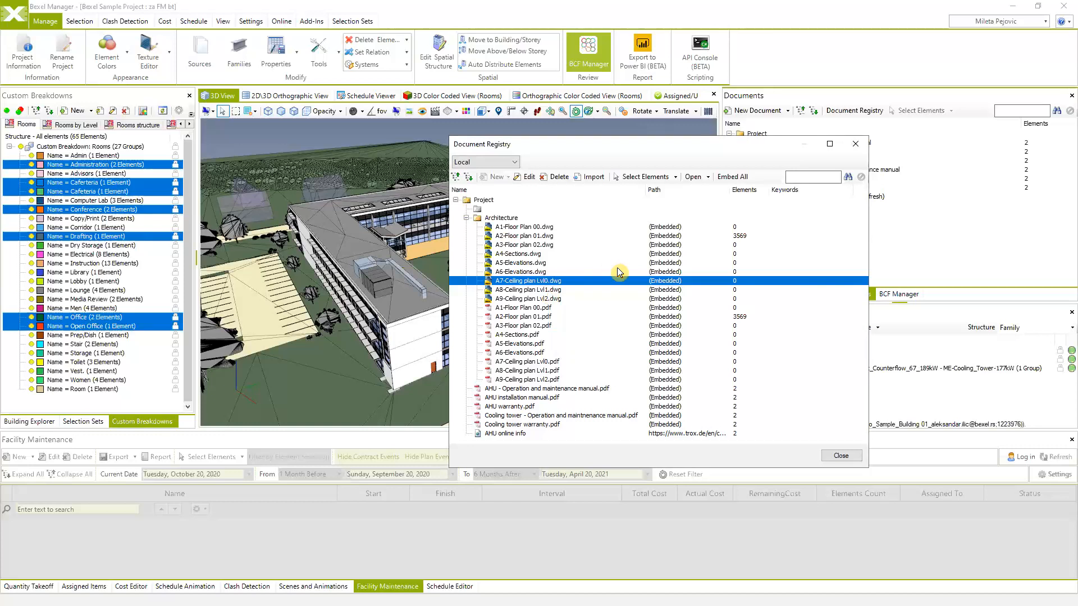
# Step: Collapse the Architecture folder in the Document Registry and add a project folder named New documents
pyautogui.click(466, 218)
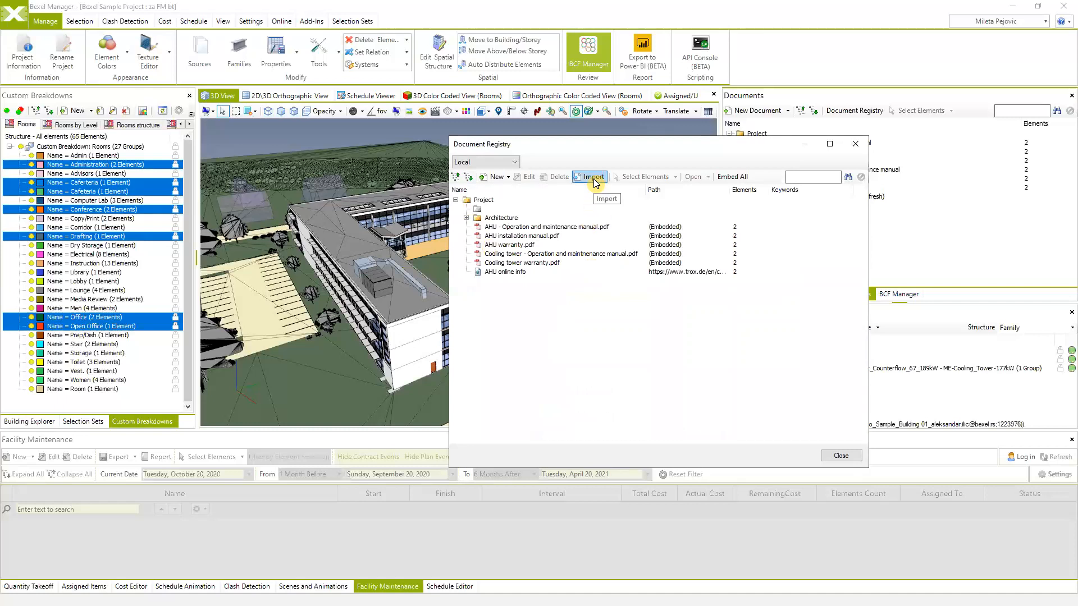
pyautogui.click(509, 177)
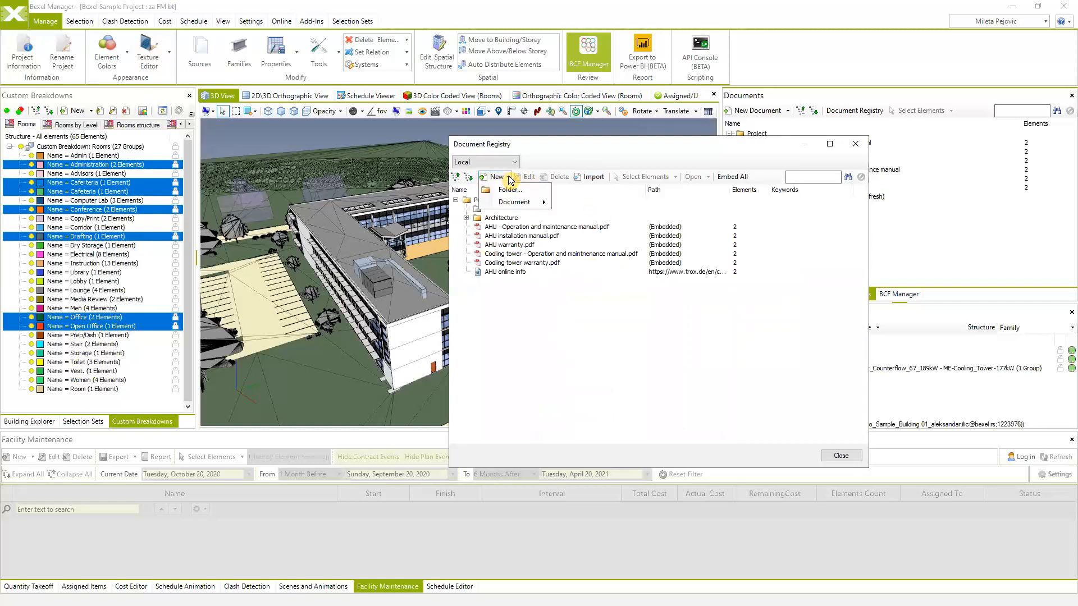
pyautogui.moveTo(517, 206)
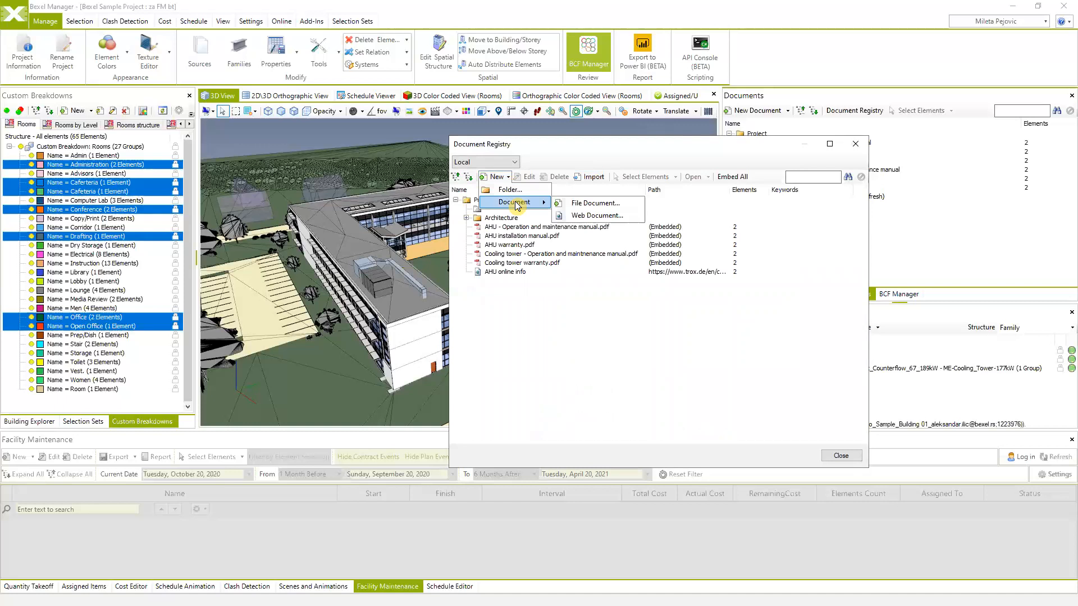
pyautogui.click(499, 175)
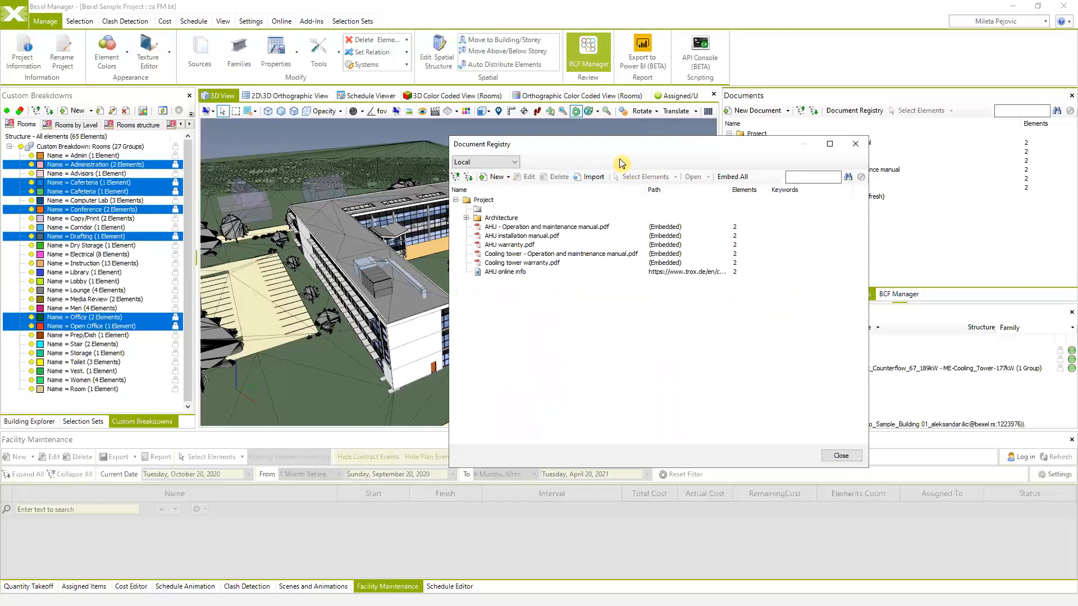
pyautogui.click(507, 177)
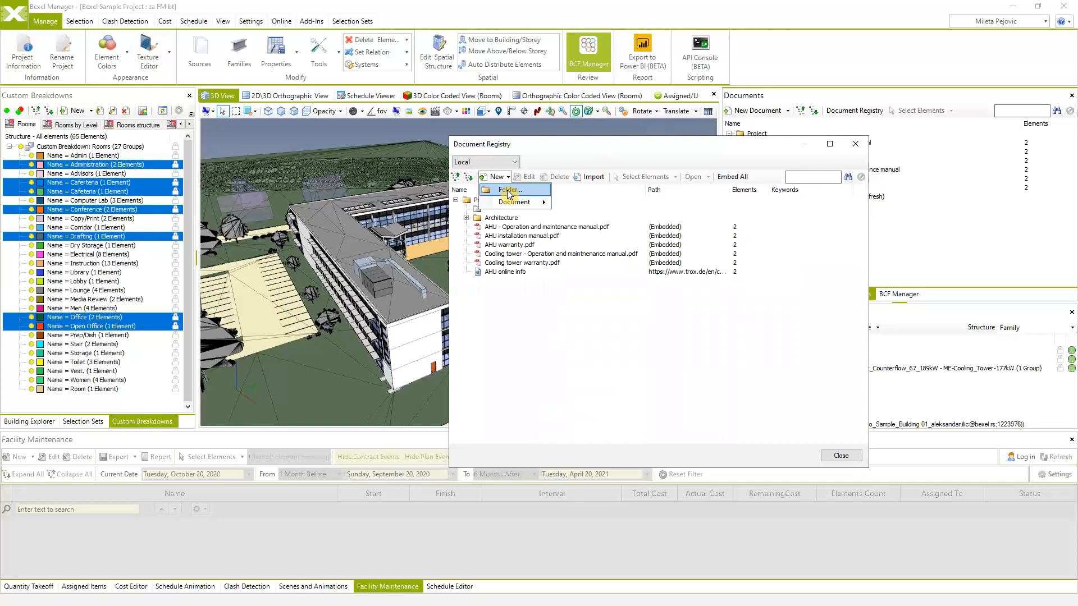
pyautogui.click(510, 192)
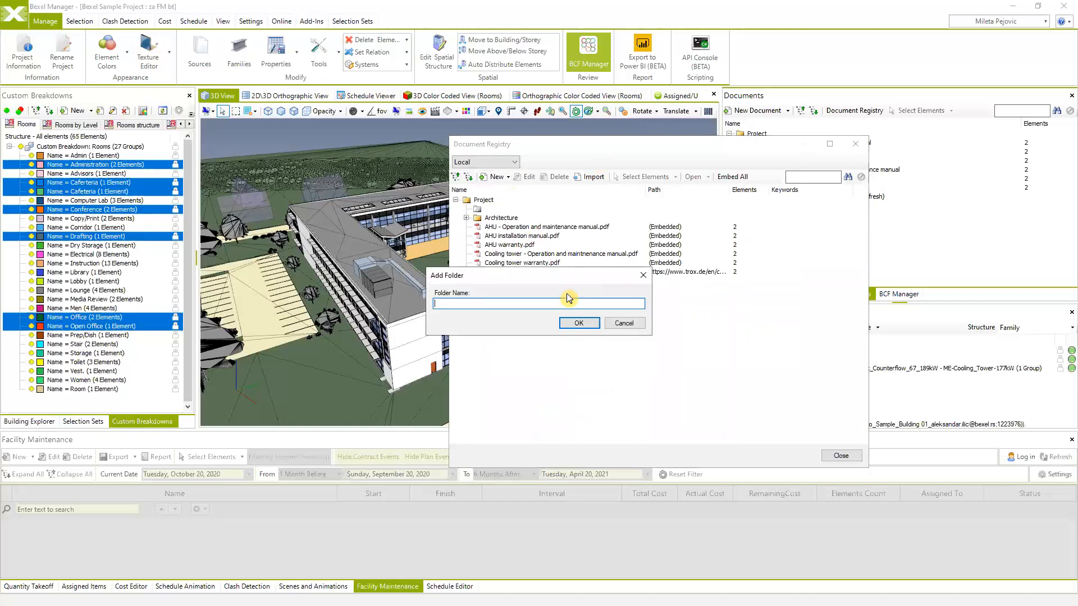
pyautogui.write('New documen')
pyautogui.click(580, 325)
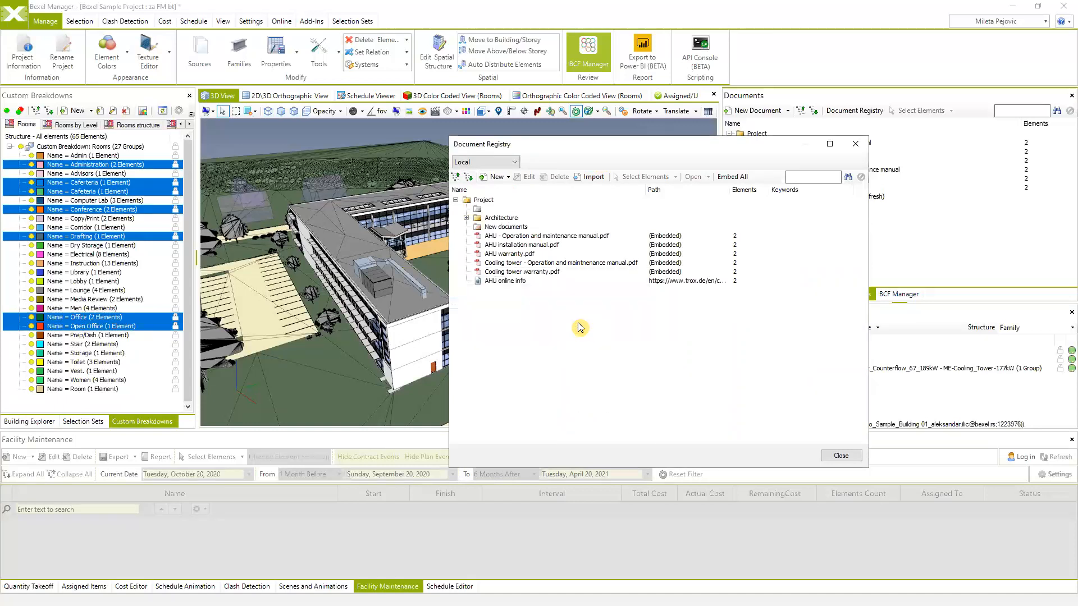
# Step: Review the options for adding a web document to the New documents folder, and cancel without adding one
pyautogui.click(510, 227)
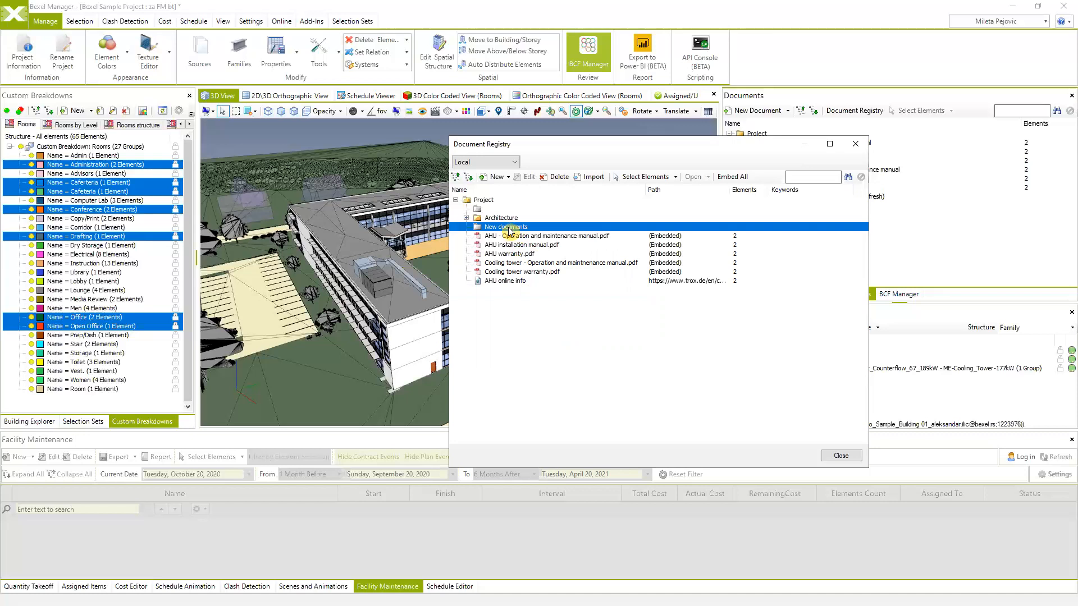
pyautogui.click(509, 178)
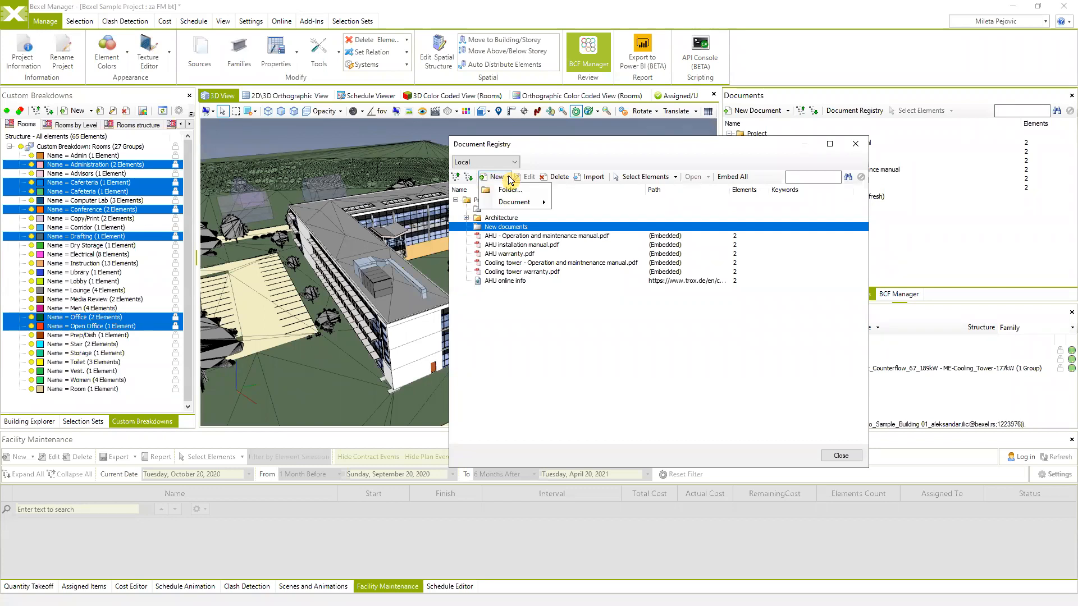
pyautogui.moveTo(514, 208)
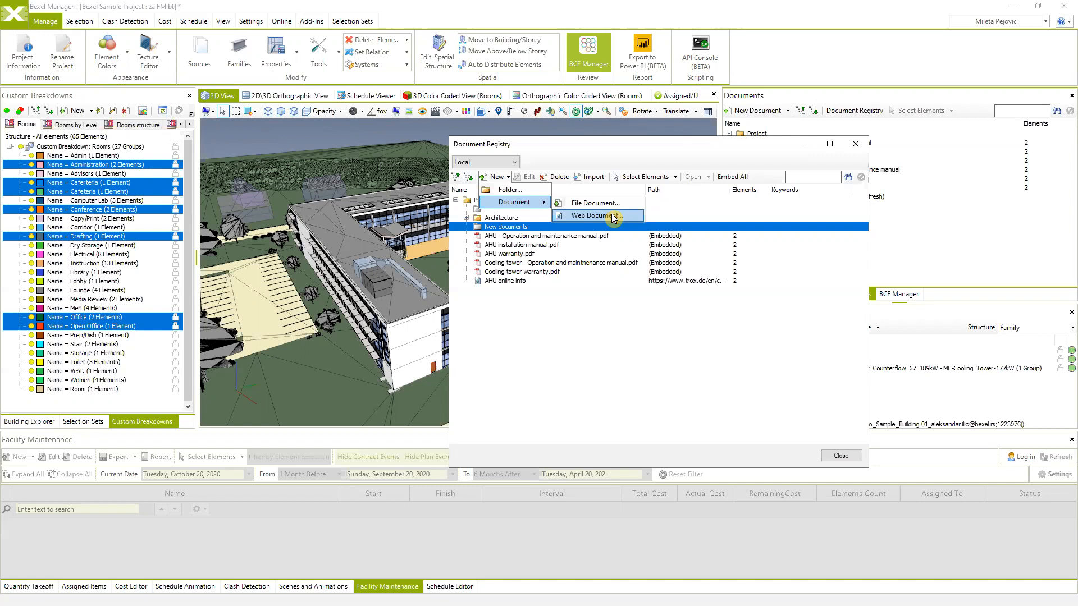
pyautogui.click(611, 216)
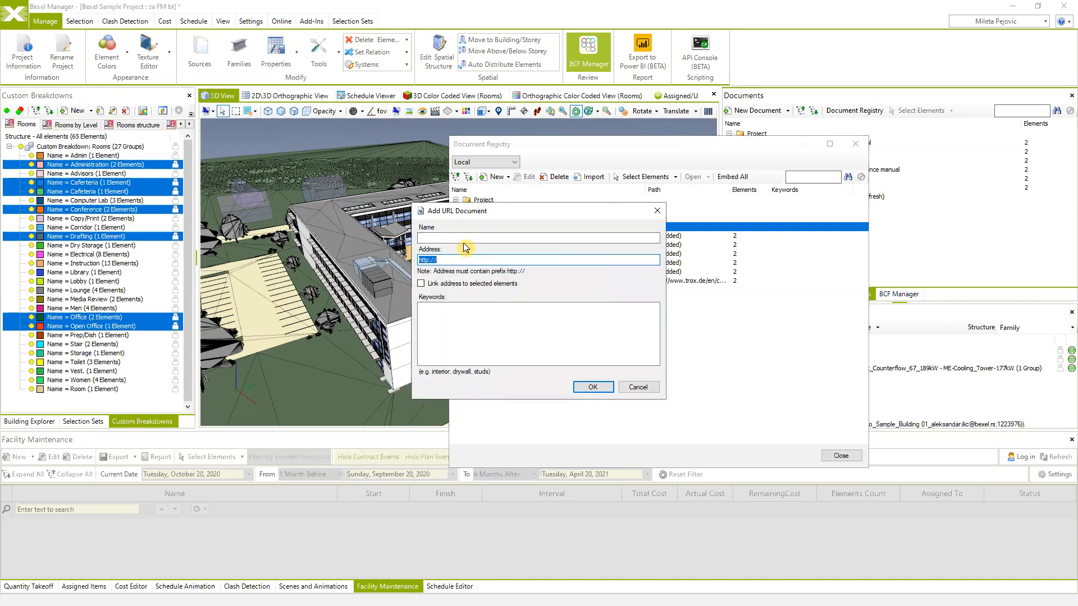
pyautogui.click(445, 259)
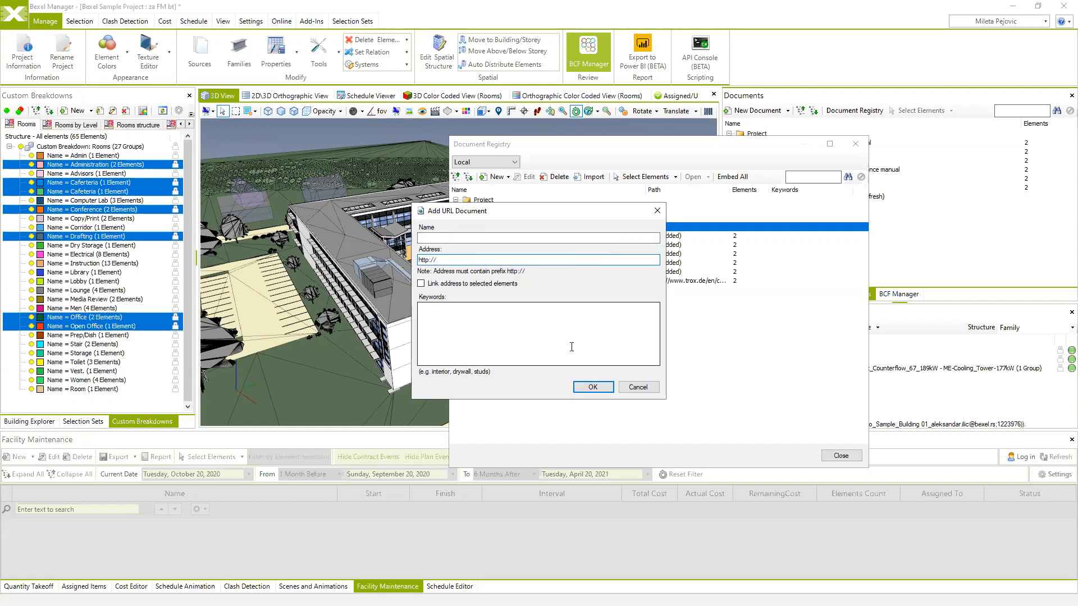
pyautogui.click(599, 389)
pyautogui.click(607, 349)
pyautogui.click(637, 388)
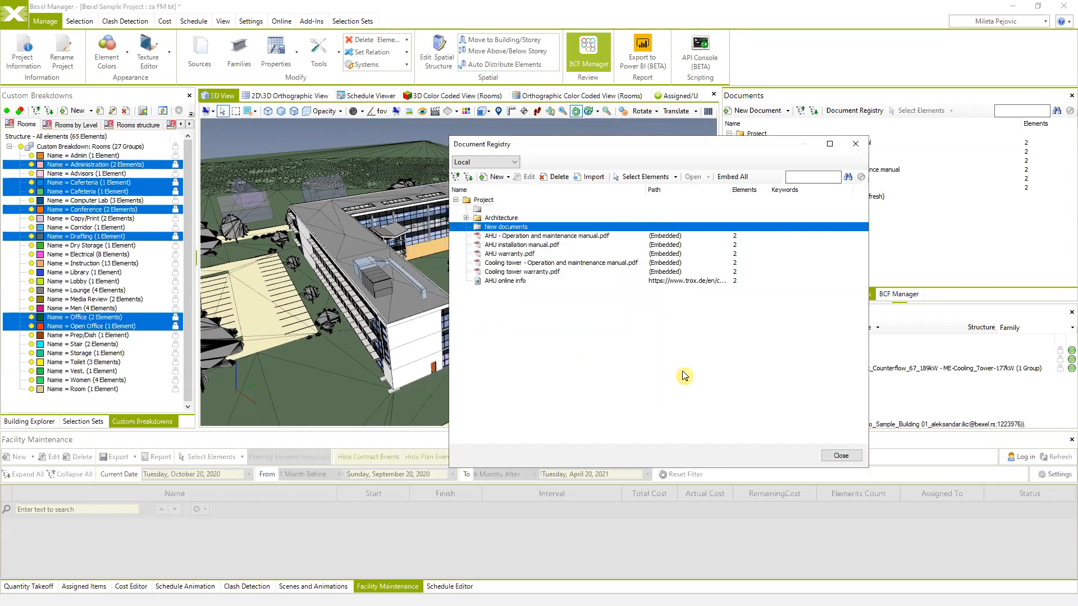
# Step: Review the name, address and keywords of the AHU online info web document, and cancel the edit
pyautogui.click(511, 283)
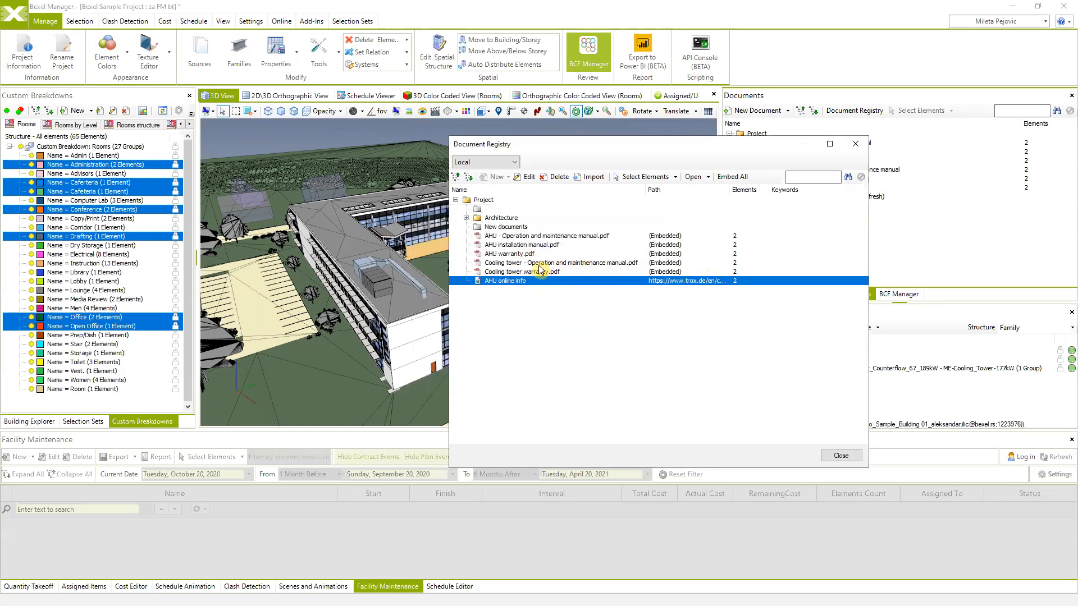
pyautogui.rightClick(500, 282)
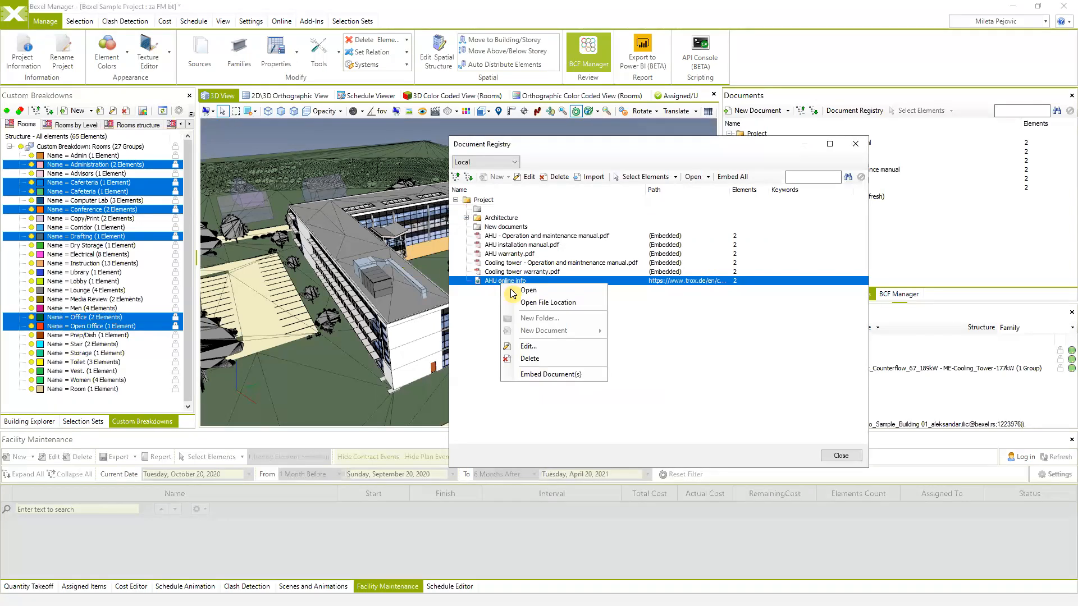
pyautogui.click(538, 346)
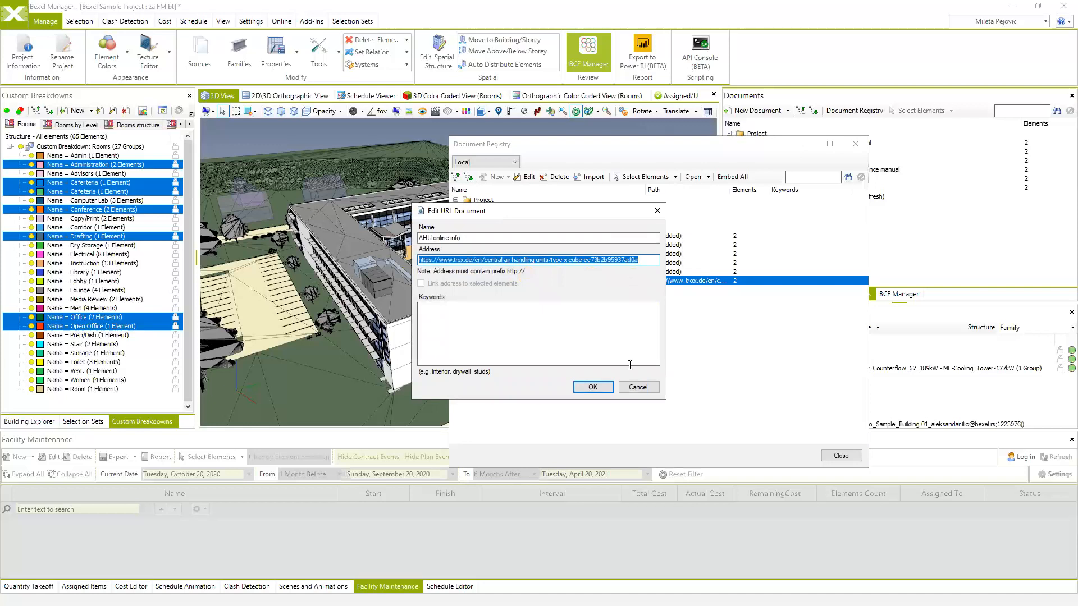
pyautogui.click(637, 386)
# Step: Open the AHU online info page, dismiss the cookie notice, look through the Type X-CUBE content and close the browser
pyautogui.rightClick(524, 280)
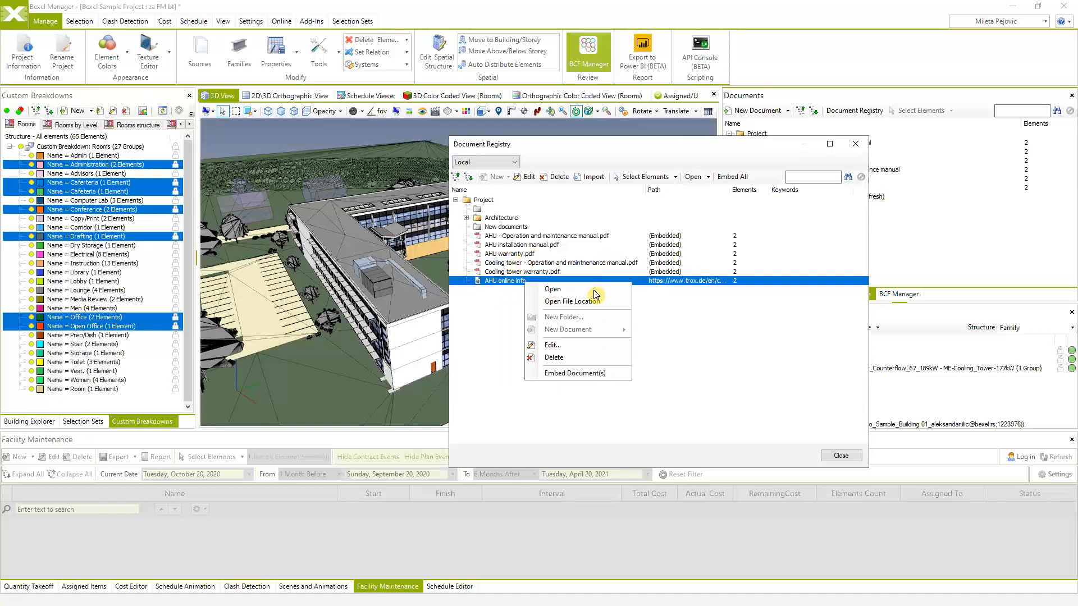
pyautogui.click(558, 290)
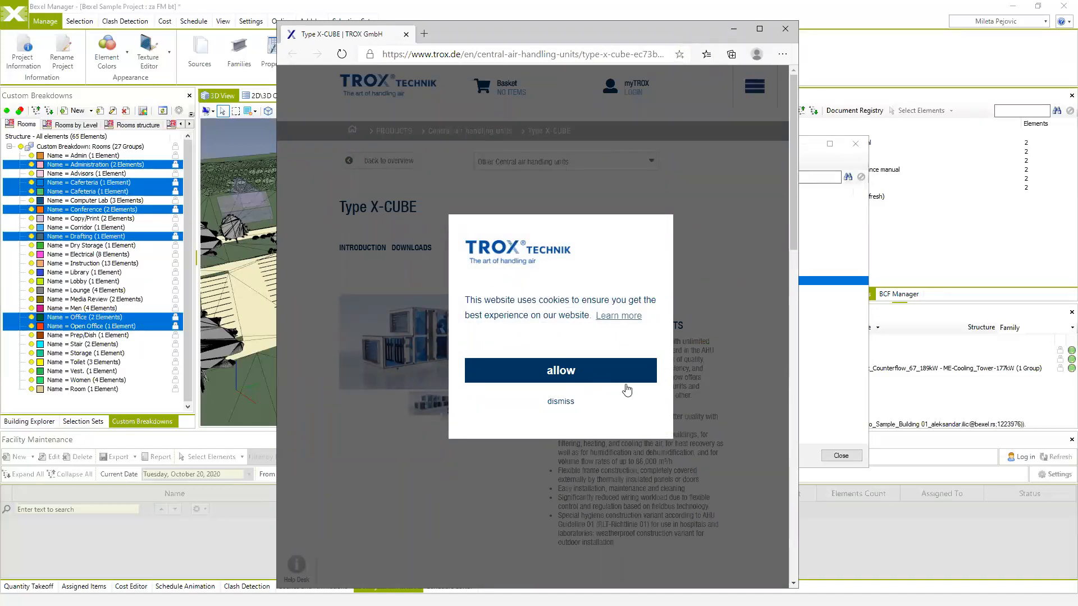
pyautogui.click(561, 402)
pyautogui.scroll(-4, 572, 228)
pyautogui.scroll(-4, 571, 227)
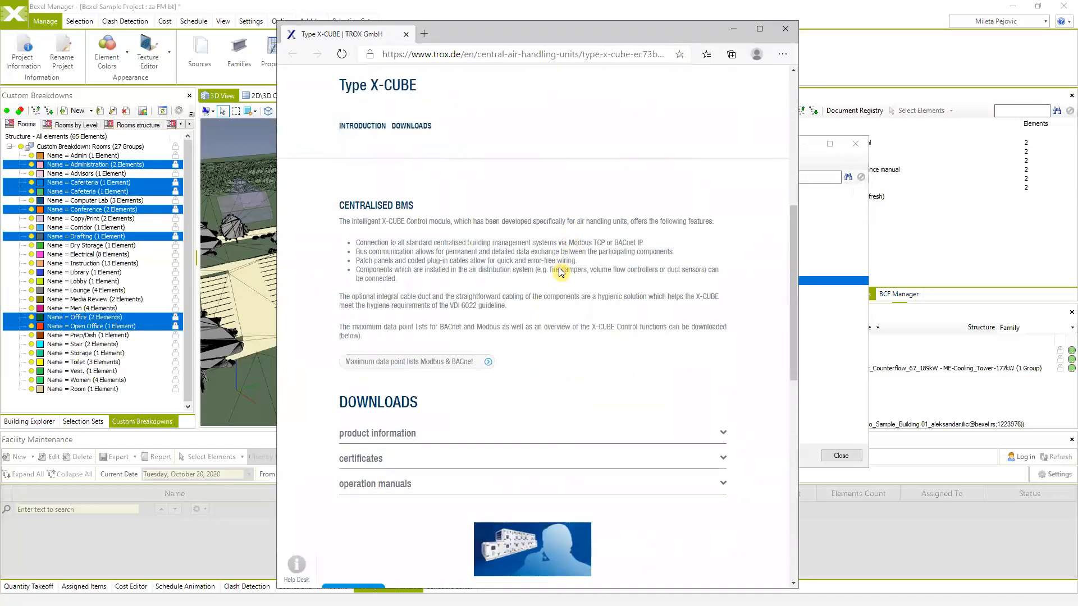
pyautogui.scroll(8, 494, 270)
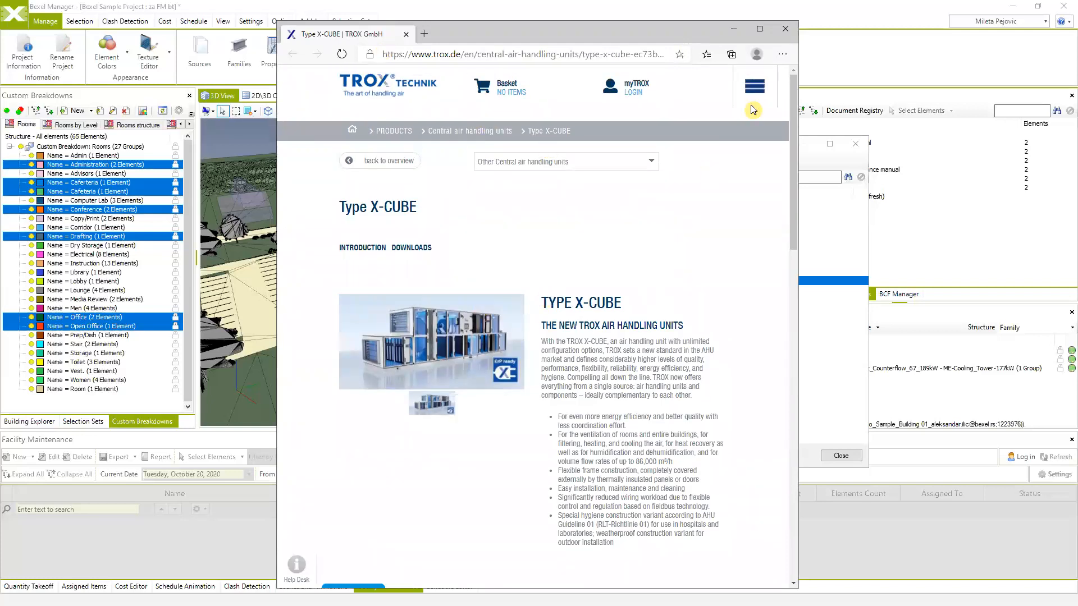
pyautogui.click(786, 28)
# Step: Open the cooling tower operation and maintenance manual, look through its pages with a full page fitted to the window, and close it
pyautogui.click(503, 263)
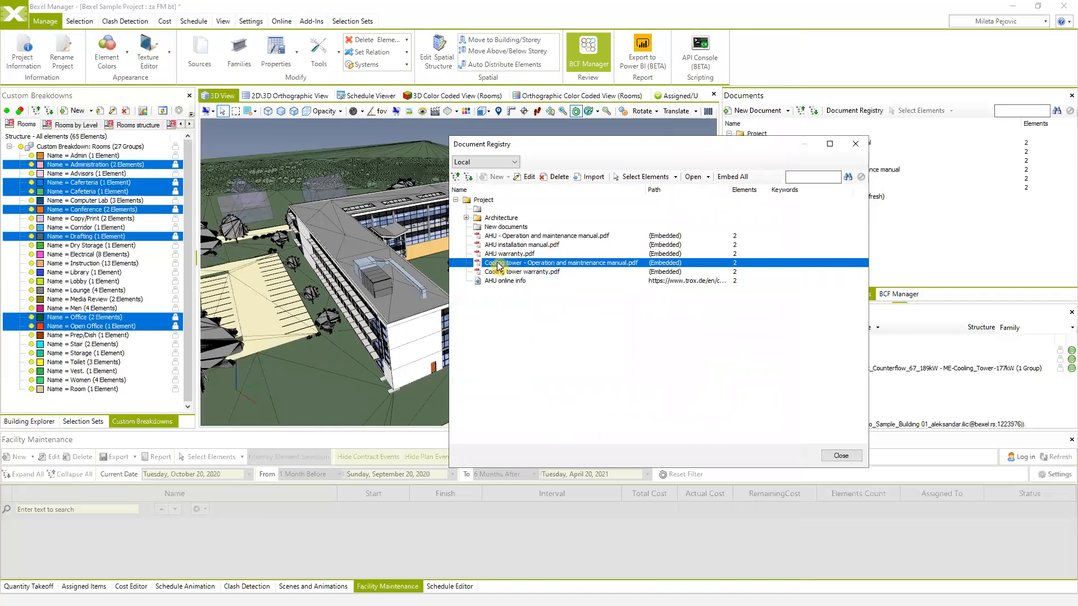
pyautogui.rightClick(498, 263)
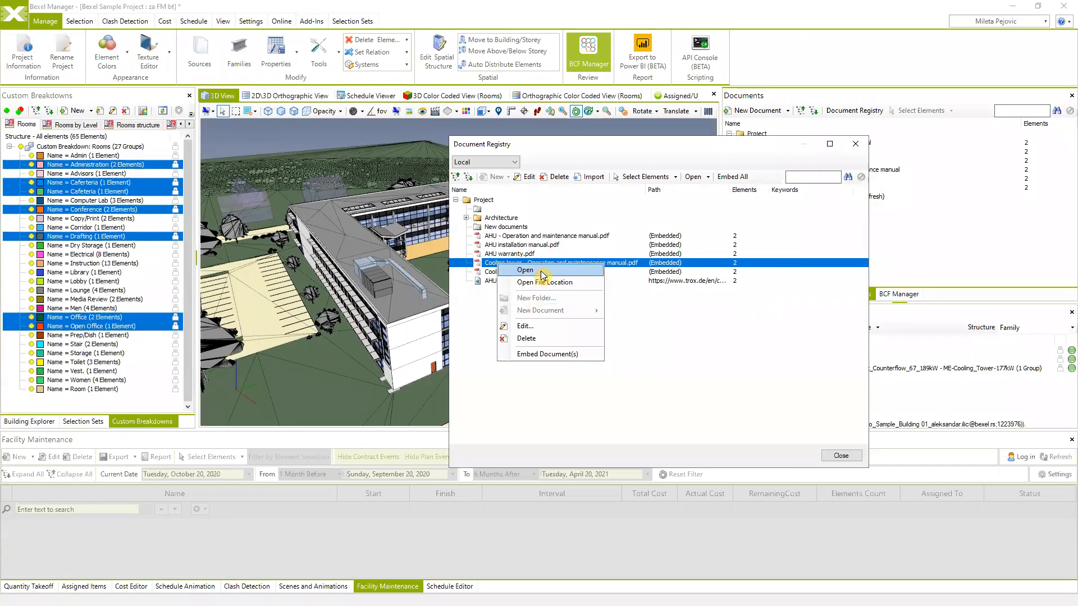
pyautogui.click(543, 273)
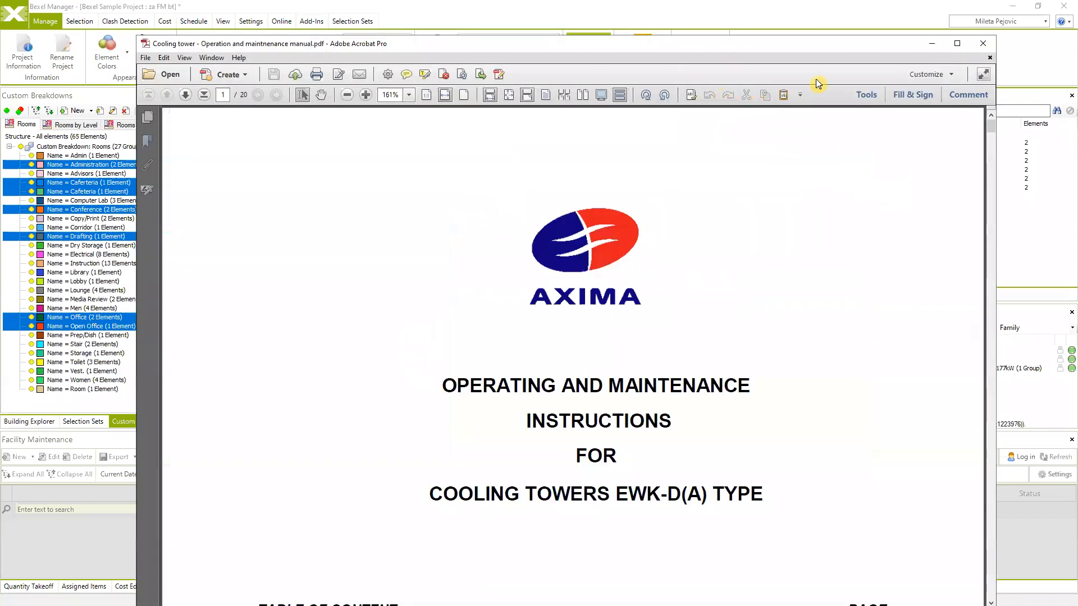
pyautogui.click(958, 45)
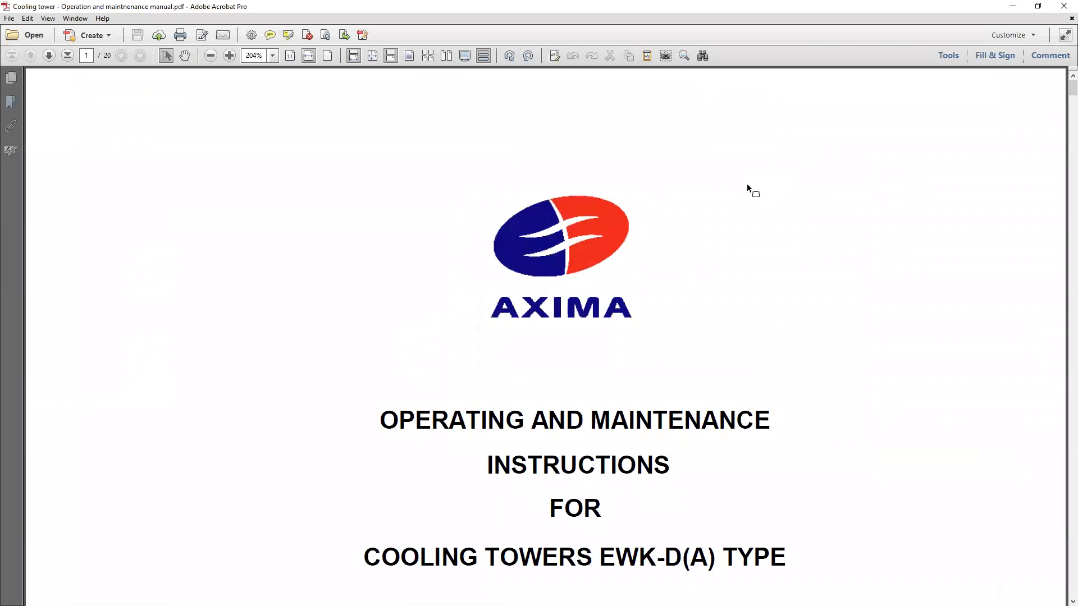
pyautogui.keyDown('ctrl'); pyautogui.scroll(-2, 747, 183); pyautogui.keyUp('ctrl')
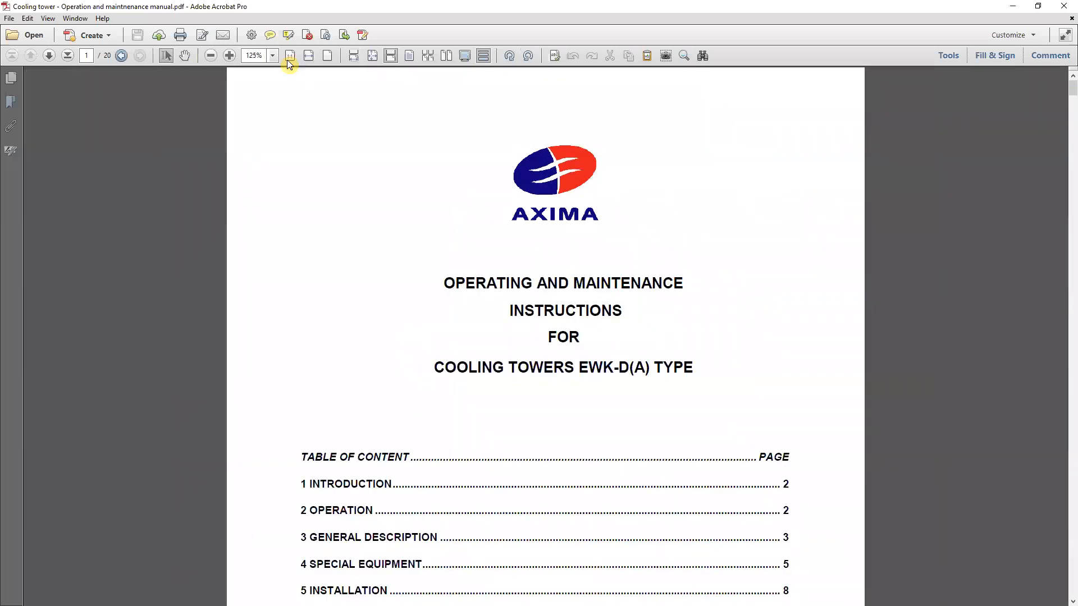
pyautogui.click(328, 55)
pyautogui.scroll(-6, 597, 274)
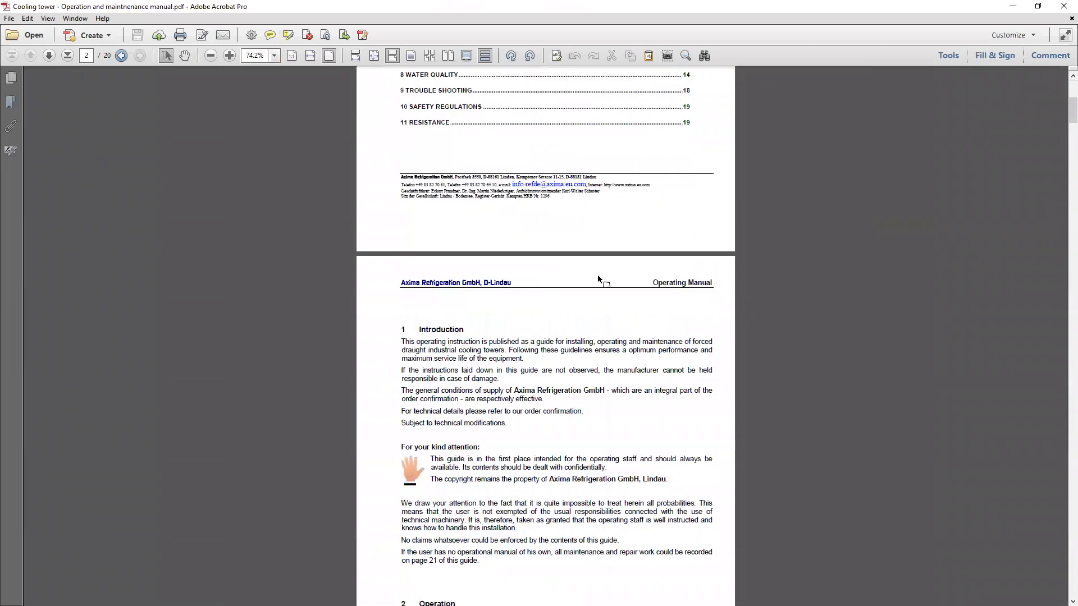
pyautogui.scroll(-3, 597, 274)
pyautogui.moveTo(1072, 111); pyautogui.dragTo(1070, 147)
pyautogui.click(1064, 6)
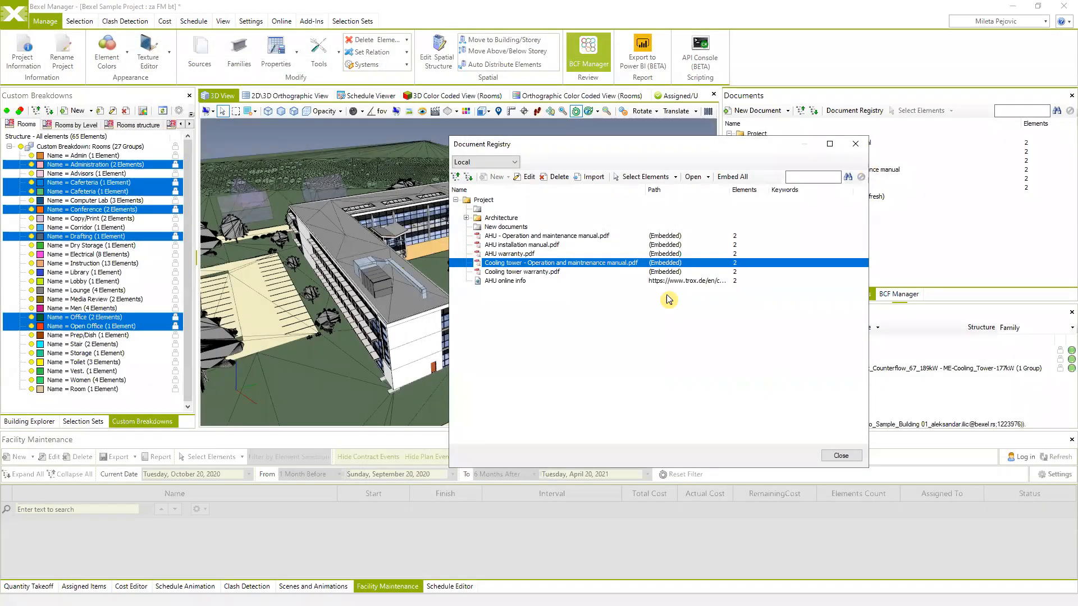
# Step: Start adding a file document to the New documents folder, with the files embedded in the project
pyautogui.click(501, 227)
pyautogui.click(497, 177)
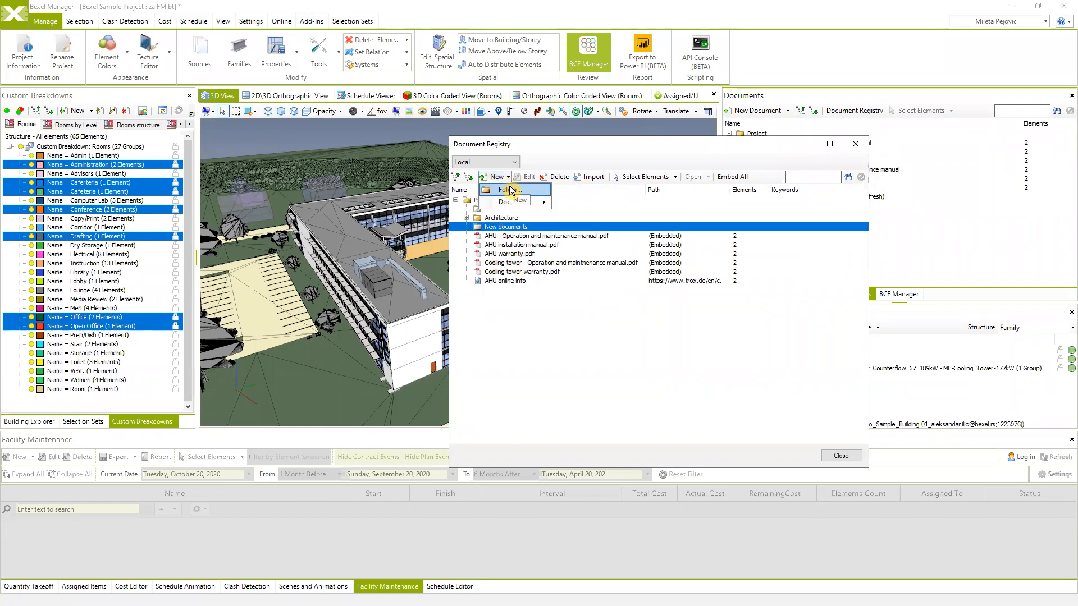
pyautogui.moveTo(519, 203)
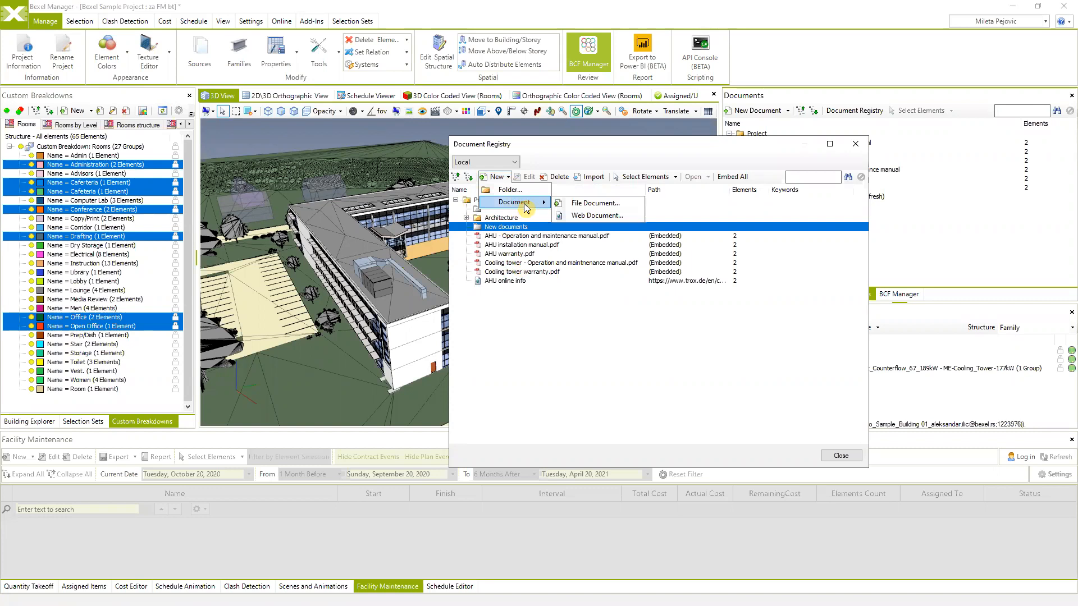
pyautogui.click(607, 206)
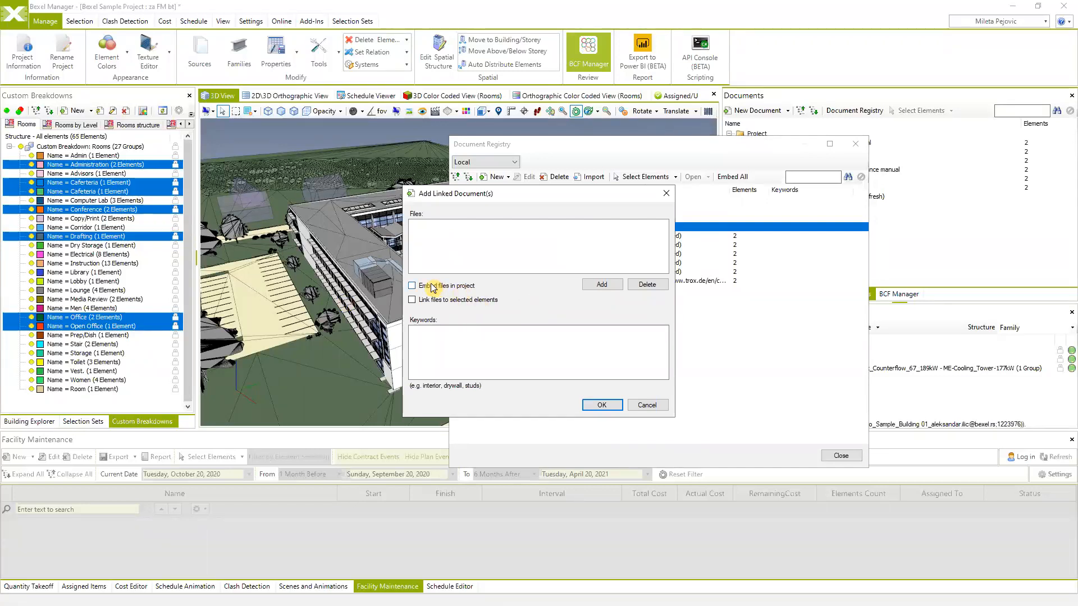
pyautogui.click(412, 288)
# Step: Browse for the files to add in D:\KOPIJA E\Edukacija\FM Edukacija, looking into the 02. crtezi folder of Sveska 02 - Objekat D
pyautogui.click(607, 287)
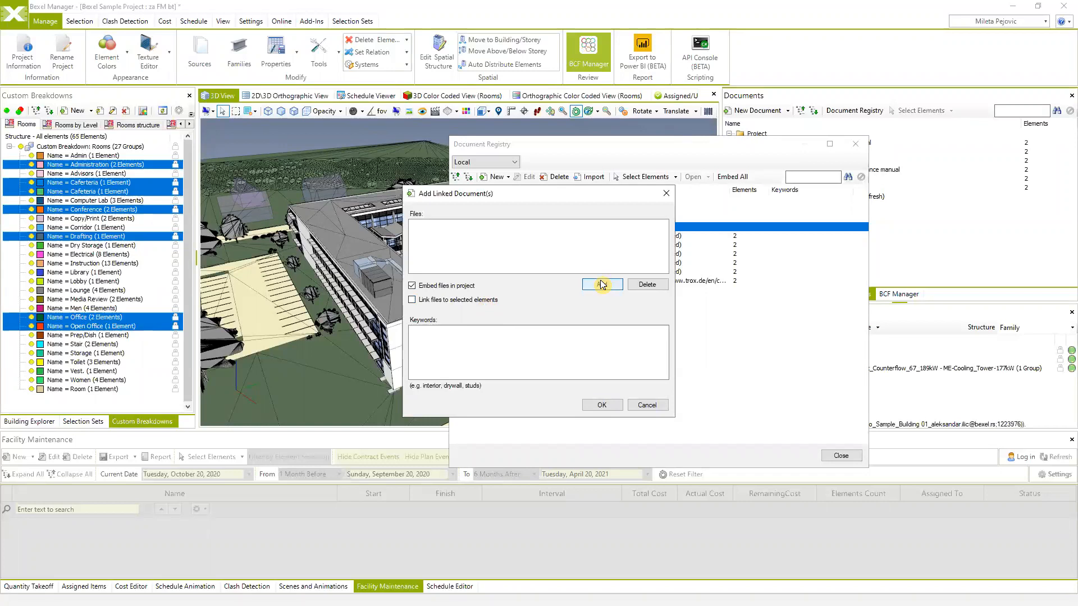
pyautogui.click(890, 222)
pyautogui.write('D:\\KOPIJA E\\Edukacija\\FM Edukacija')
pyautogui.press('Return')
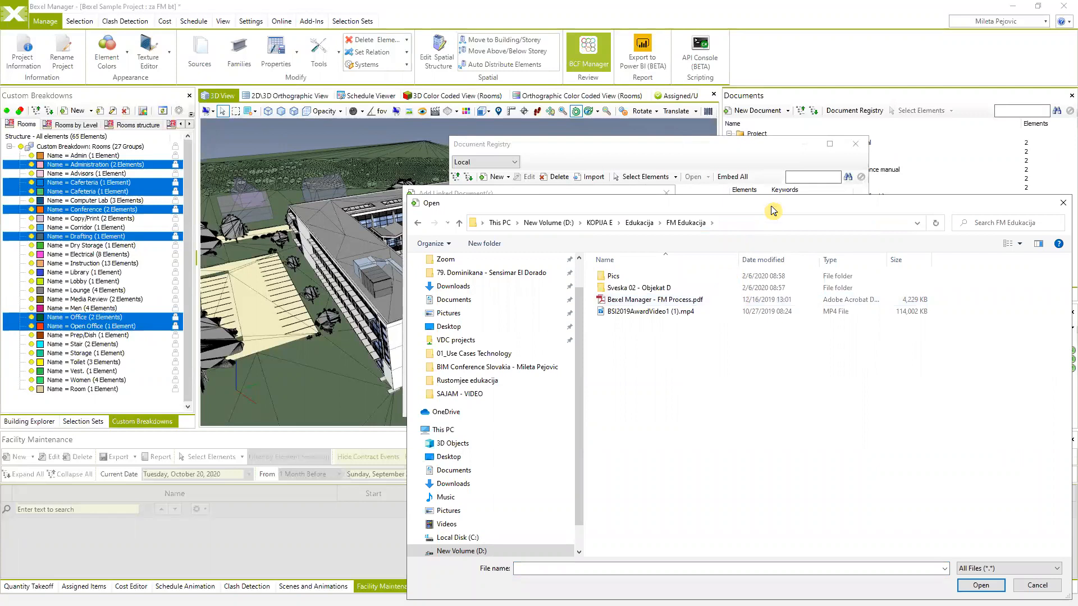
pyautogui.doubleClick(646, 288)
pyautogui.doubleClick(644, 291)
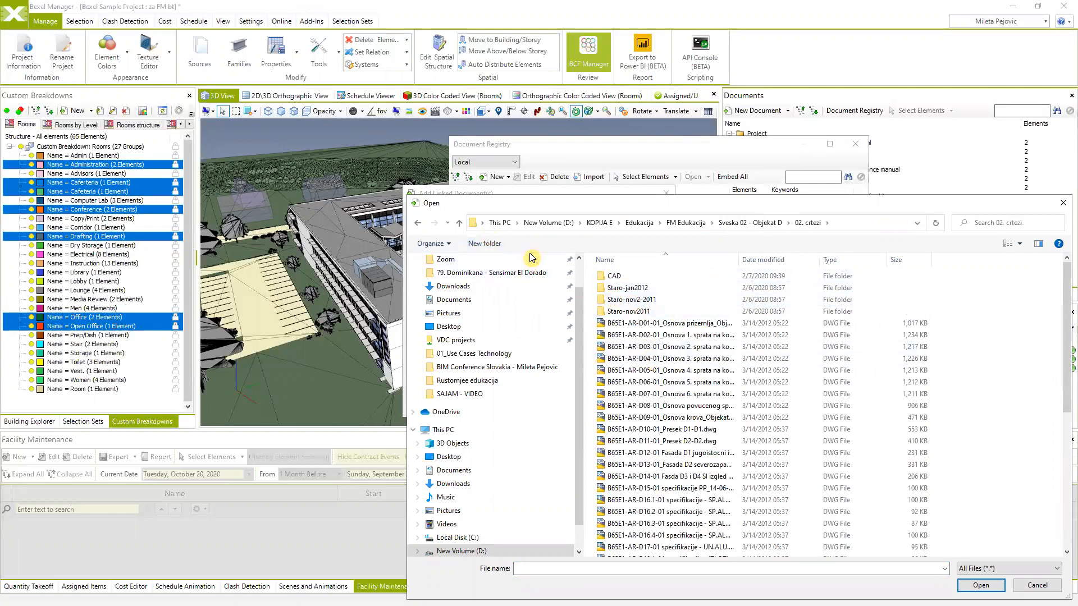
pyautogui.click(459, 223)
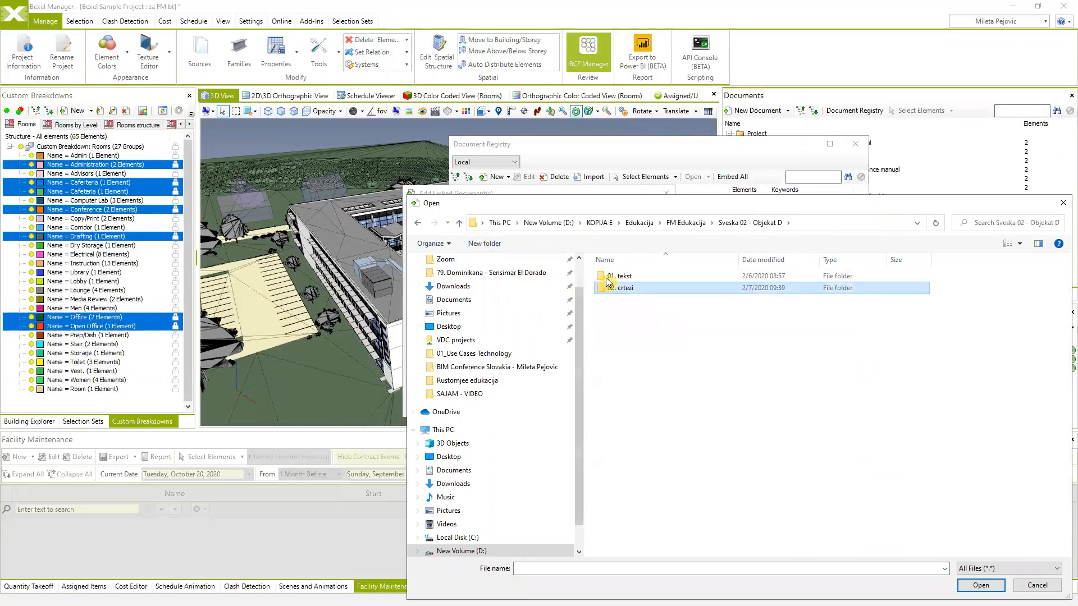
# Step: Add all four files from the 01. tekst folder to the New documents folder as embedded documents
pyautogui.doubleClick(645, 277)
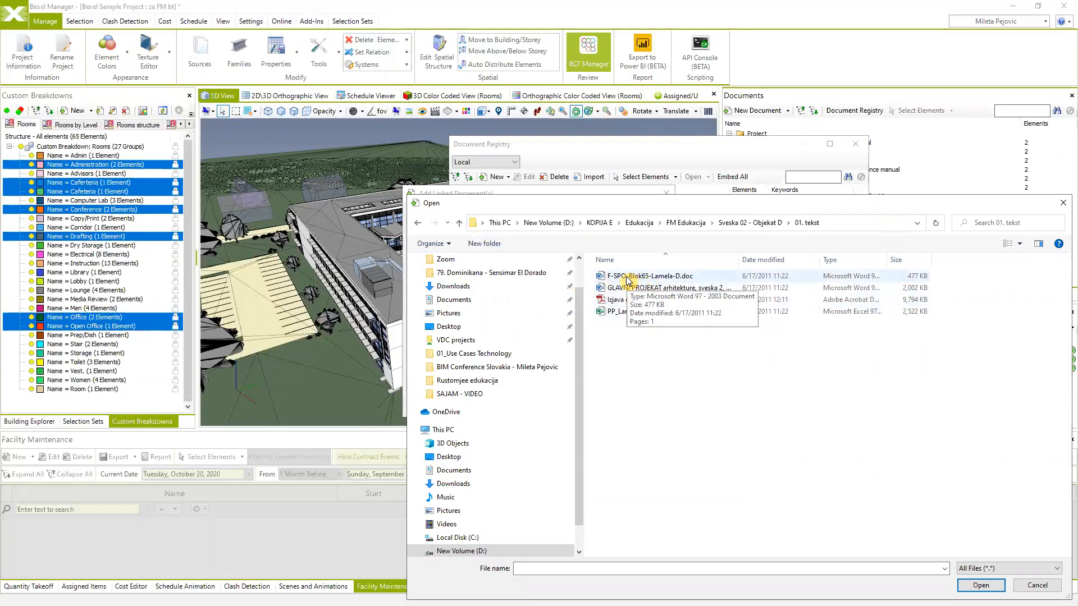
pyautogui.click(643, 313)
pyautogui.keyDown('shift'); pyautogui.click(643, 277); pyautogui.keyUp('shift')
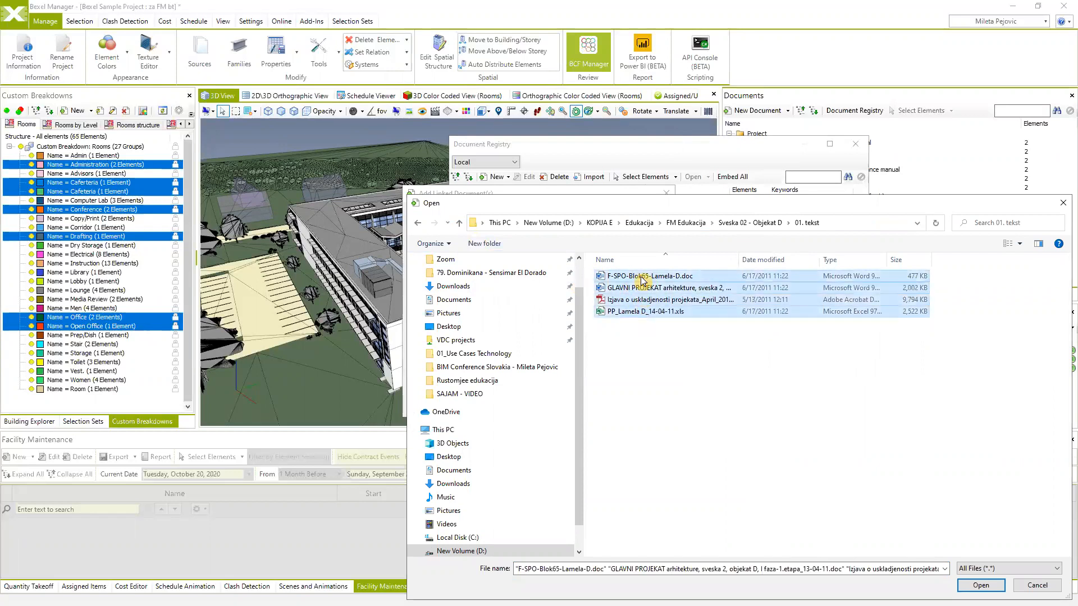
pyautogui.click(981, 585)
pyautogui.click(602, 405)
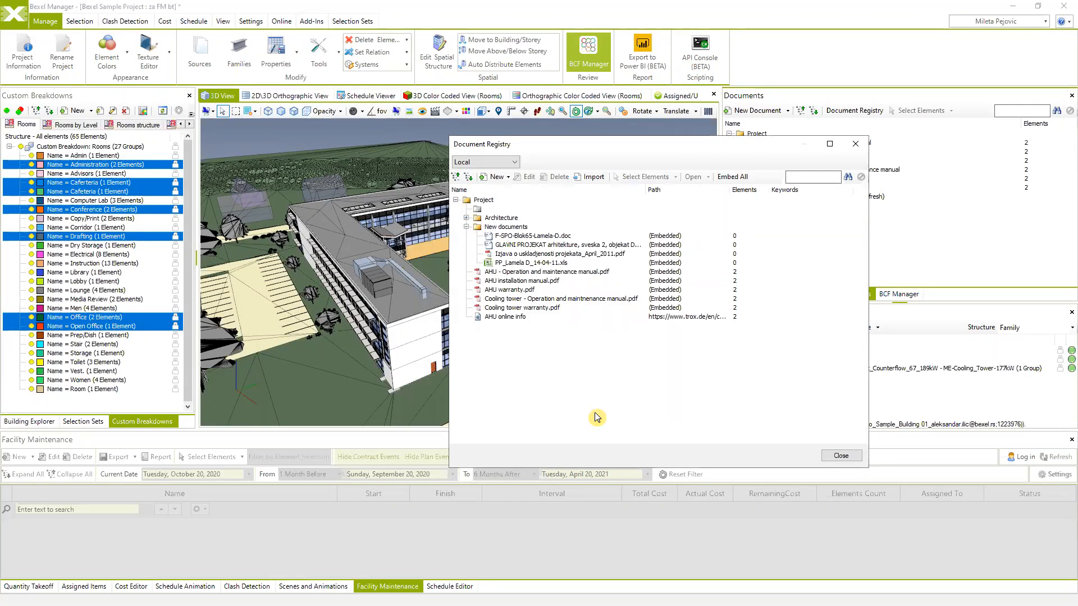
# Step: Open the embedded PP_Lamela D_14-04-11.xls from the registry, view its ARMIRAČKI sheet and close the workbook
pyautogui.click(534, 238)
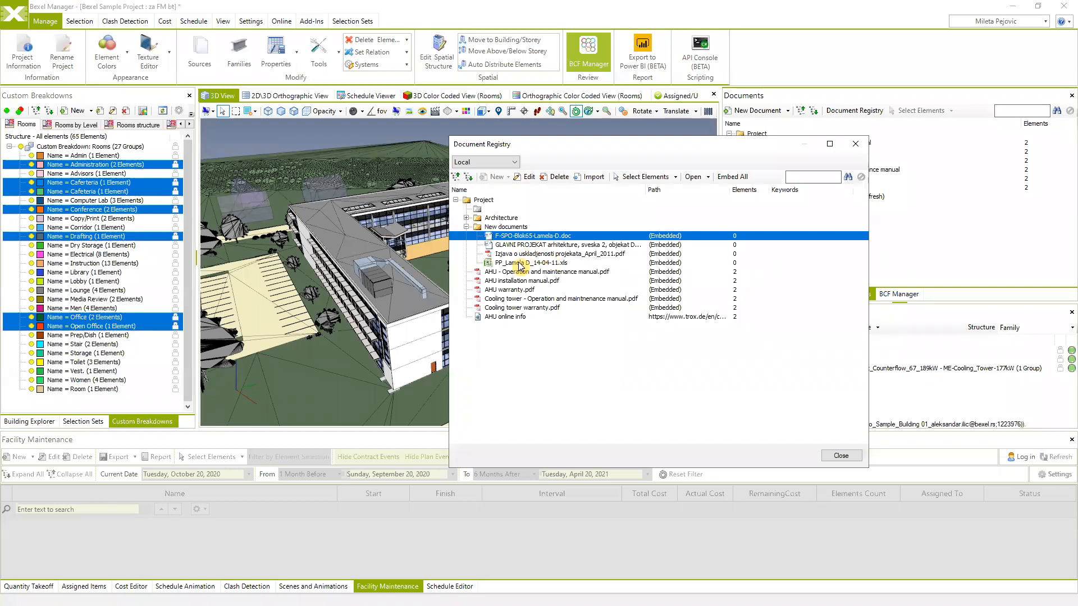
pyautogui.click(521, 264)
pyautogui.rightClick(521, 266)
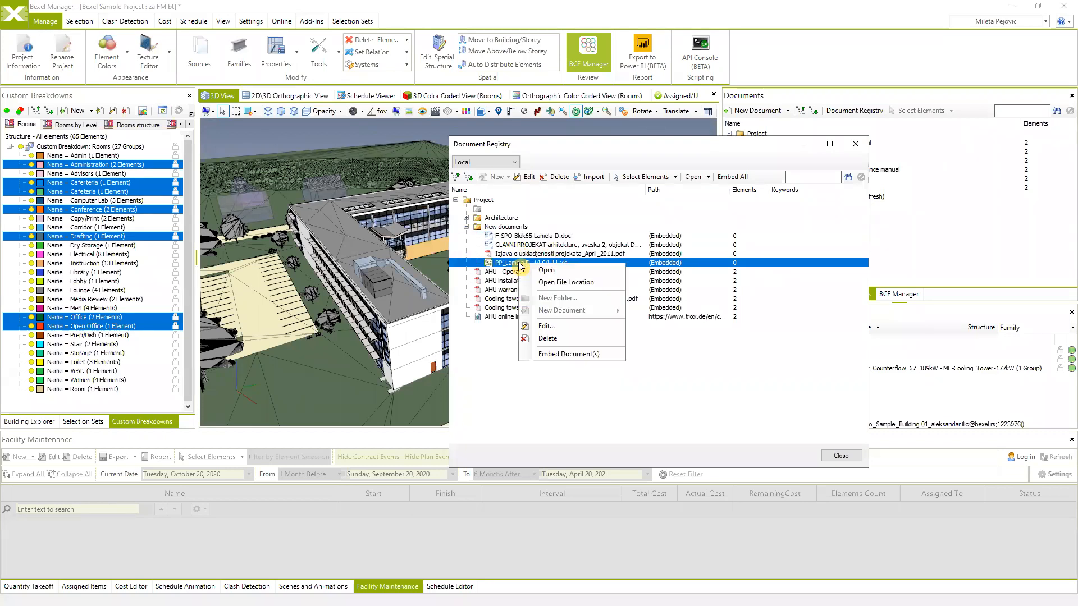
pyautogui.click(547, 272)
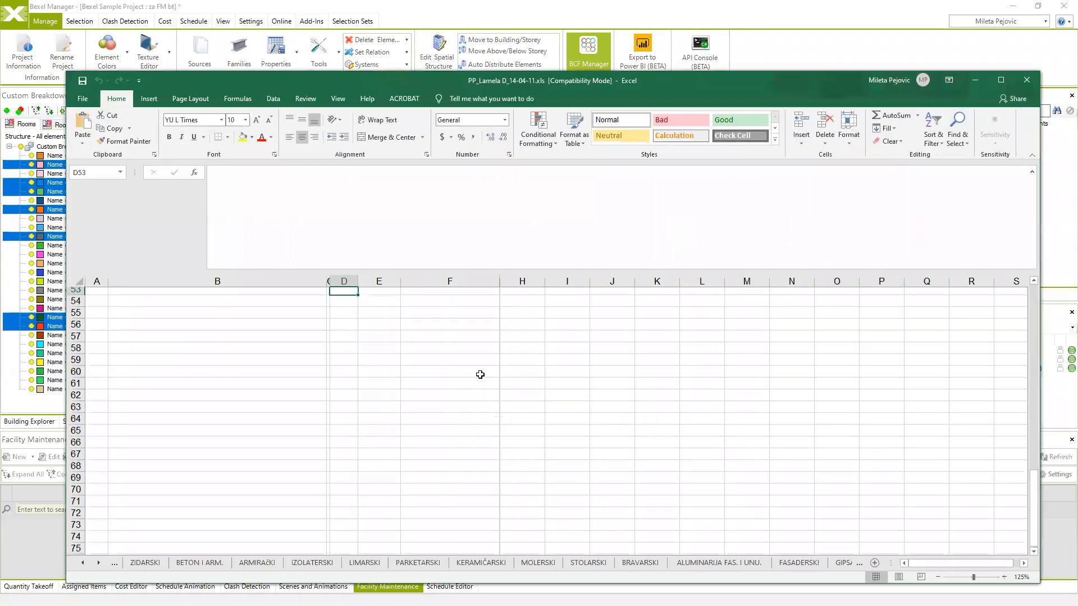
pyautogui.click(257, 563)
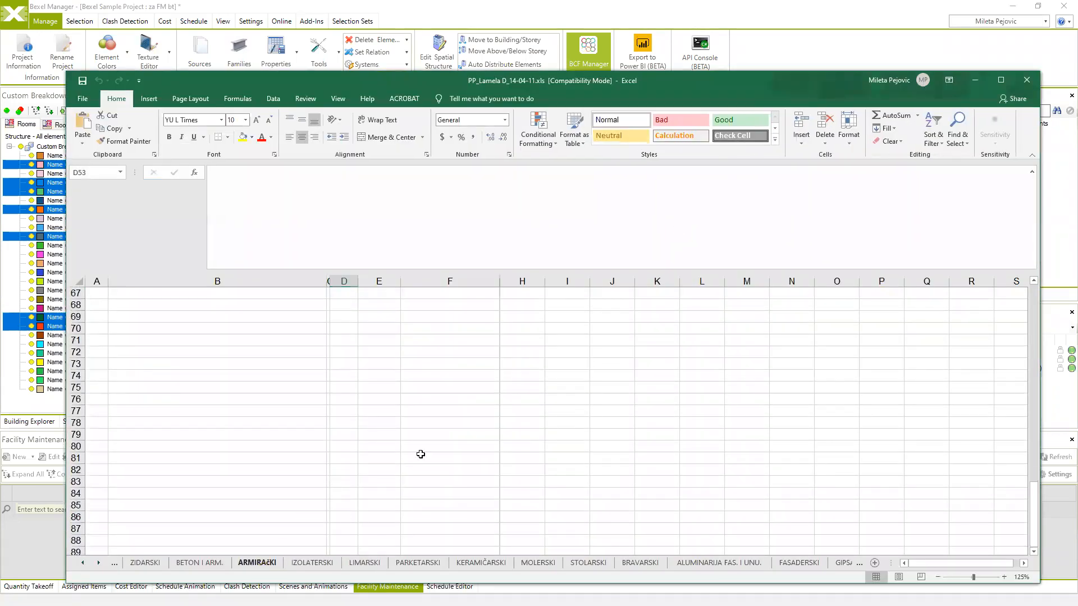
pyautogui.scroll(3, 514, 427)
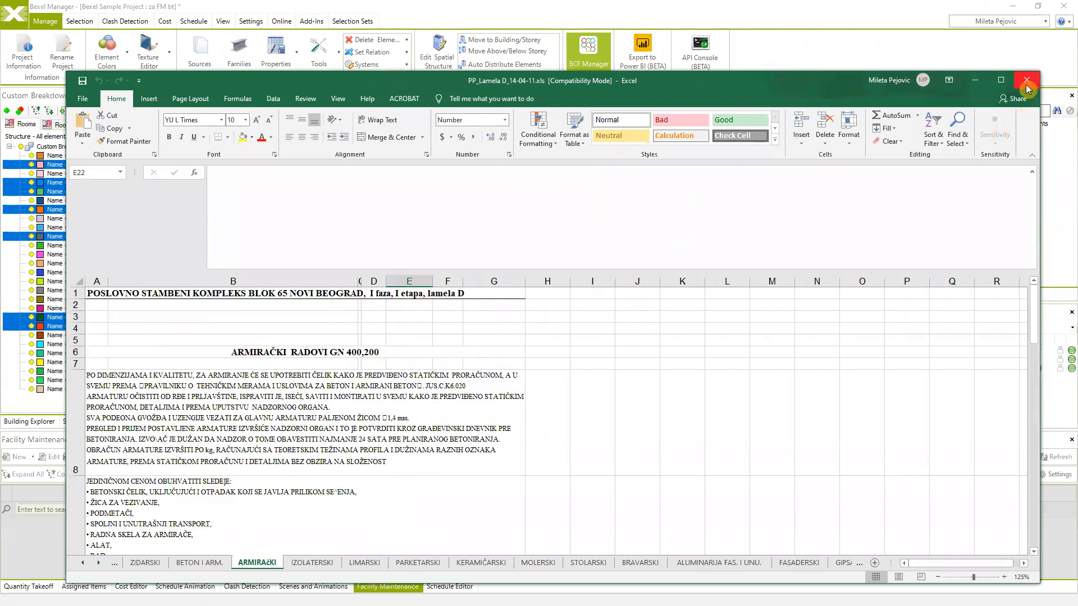
pyautogui.click(1025, 84)
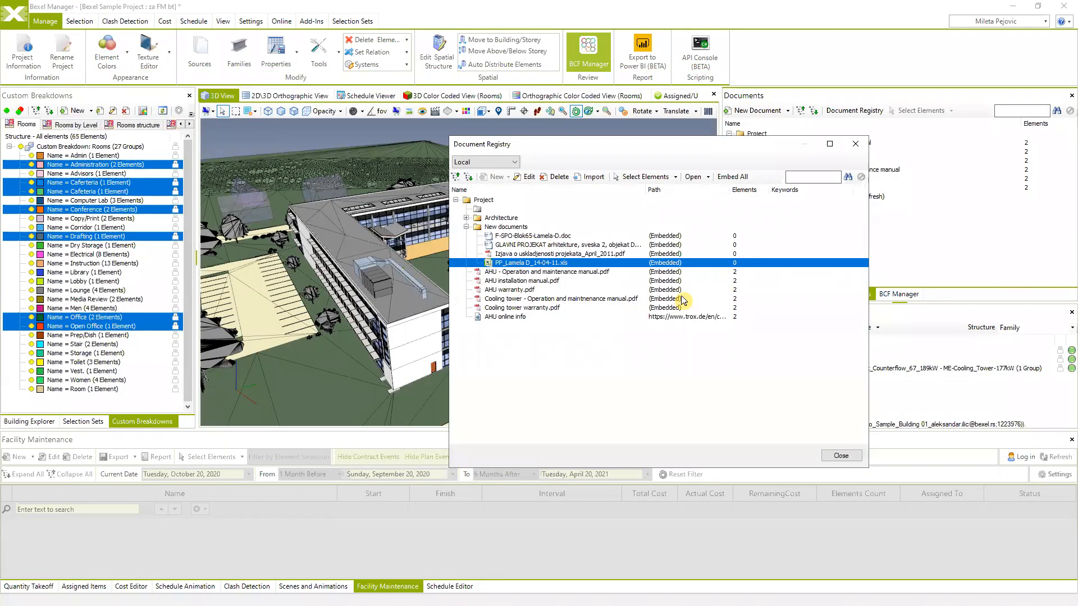
# Step: Review the keywords field of the GLAVNI PROJEKAT document and cancel the edit
pyautogui.click(524, 246)
pyautogui.rightClick(523, 247)
pyautogui.click(561, 309)
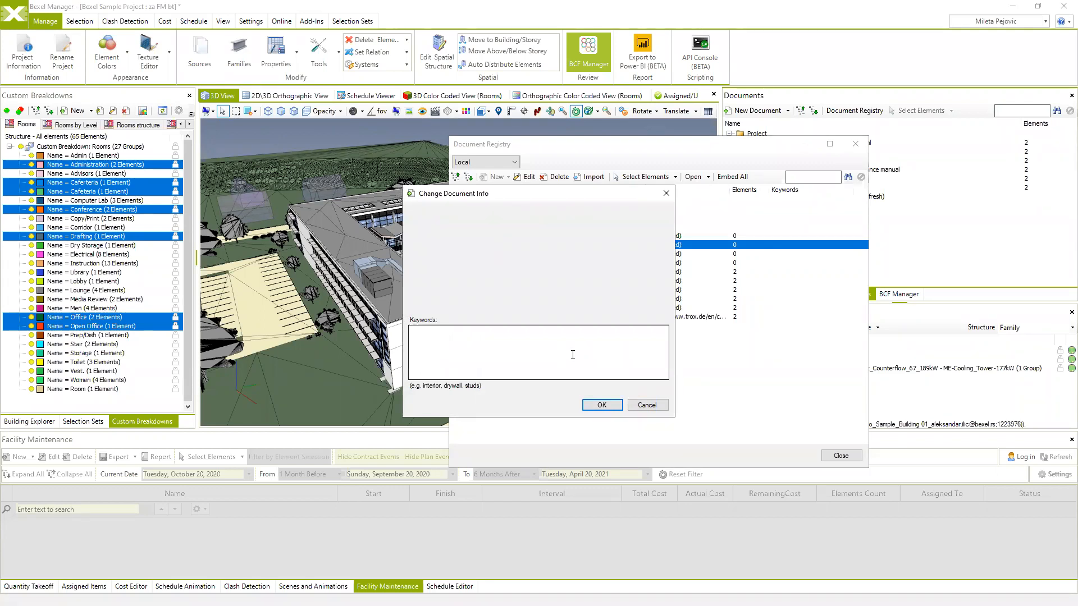
pyautogui.click(649, 406)
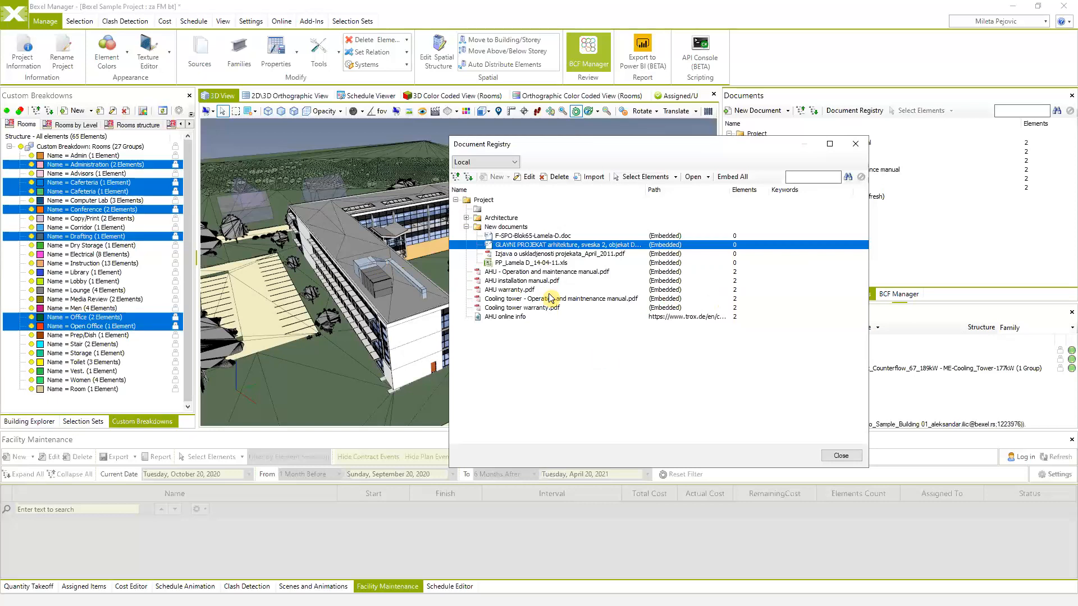
# Step: Look through the documents in the Architecture folder, collapse it and close the Document Registry
pyautogui.click(466, 218)
pyautogui.scroll(-2, 520, 352)
pyautogui.scroll(3, 520, 352)
pyautogui.click(466, 218)
pyautogui.click(855, 143)
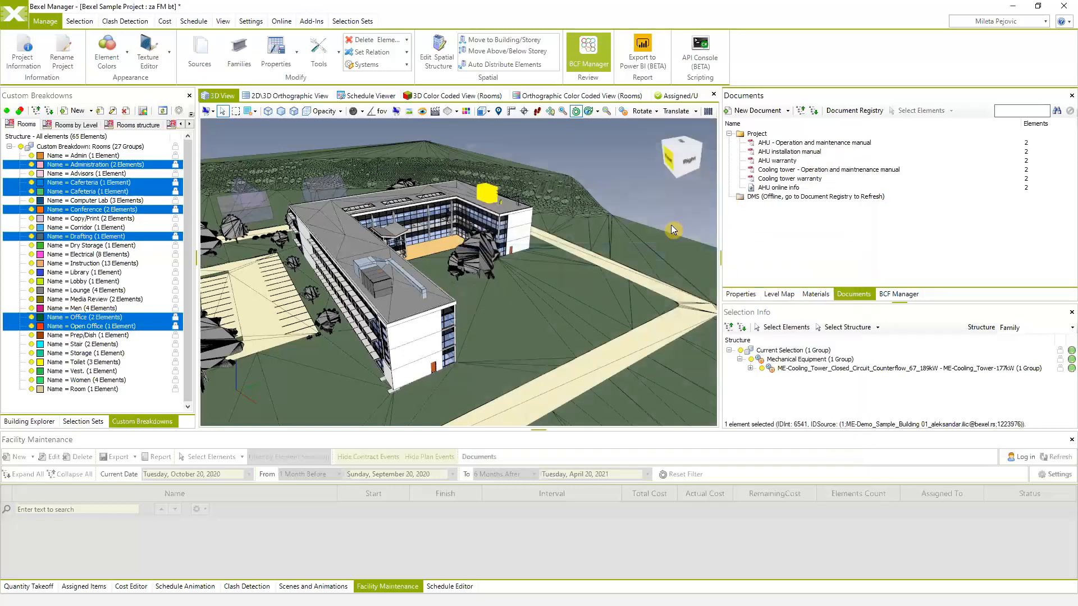
# Step: View the building model, the selection sets and the Building Explorer's element categories
pyautogui.moveTo(585, 254); pyautogui.dragTo(588, 254, button='middle')
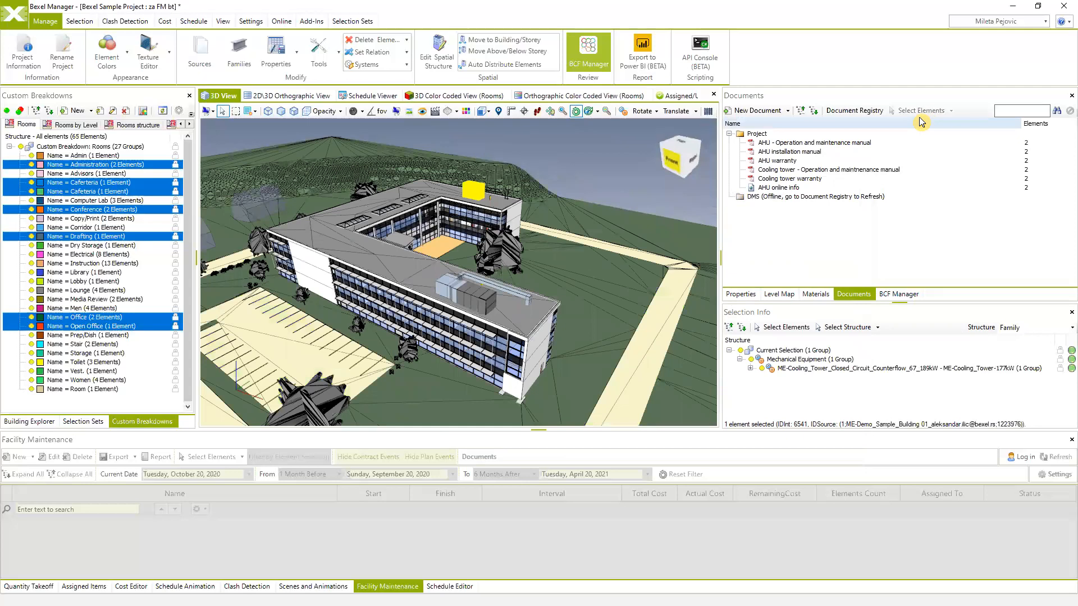
pyautogui.moveTo(631, 275); pyautogui.dragTo(524, 296)
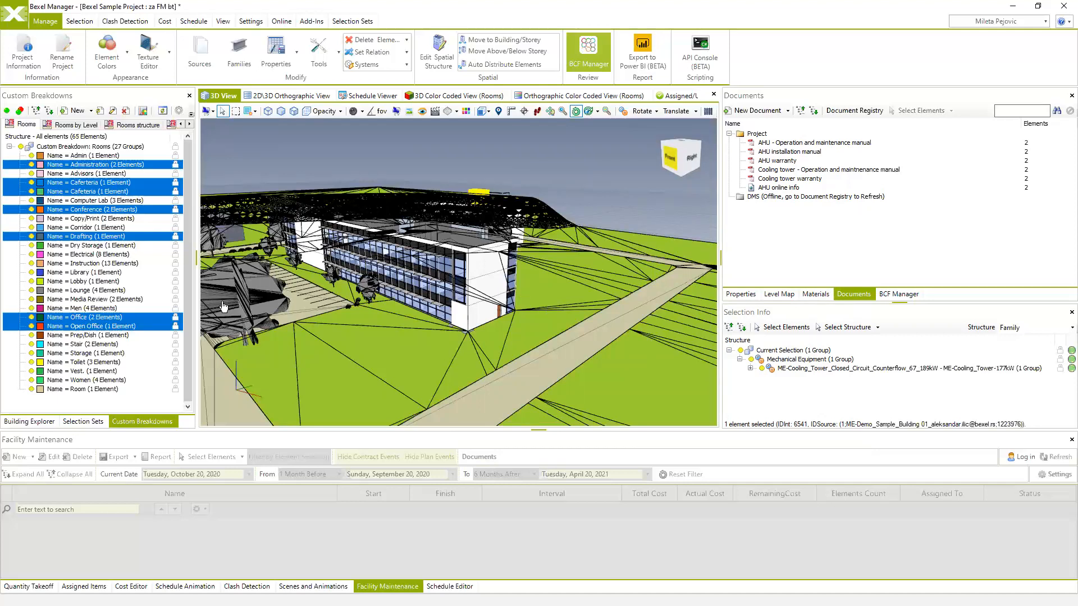
pyautogui.click(80, 421)
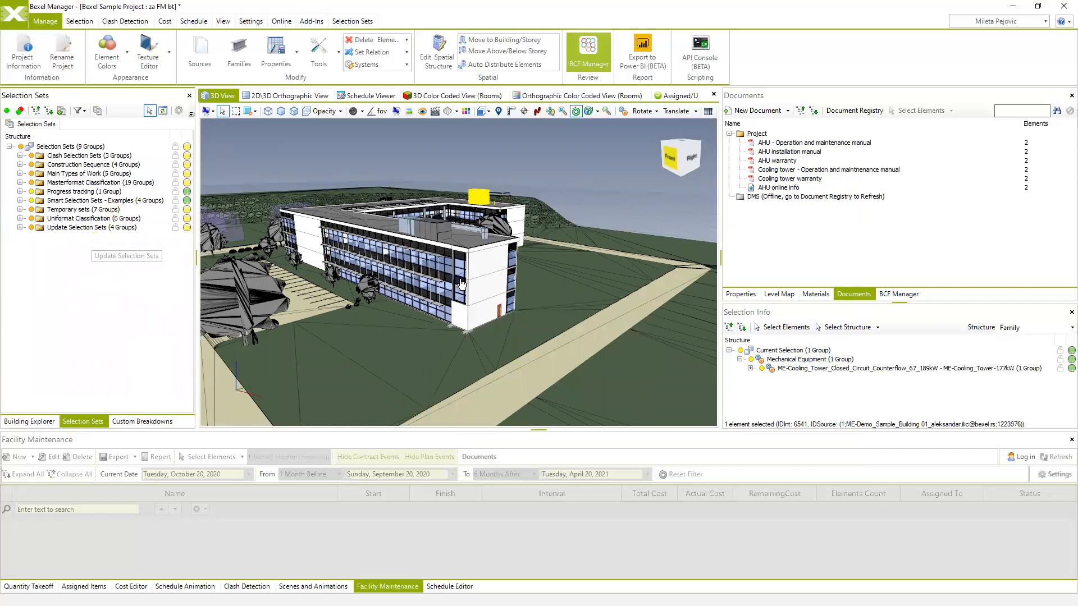
pyautogui.moveTo(458, 280); pyautogui.dragTo(443, 288, button='middle')
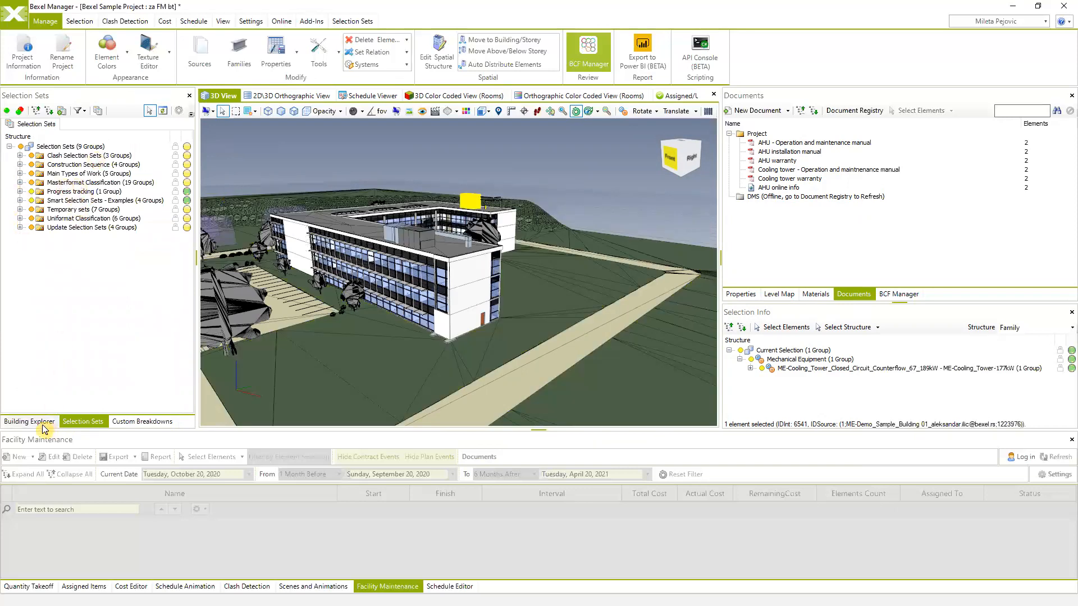
pyautogui.click(43, 425)
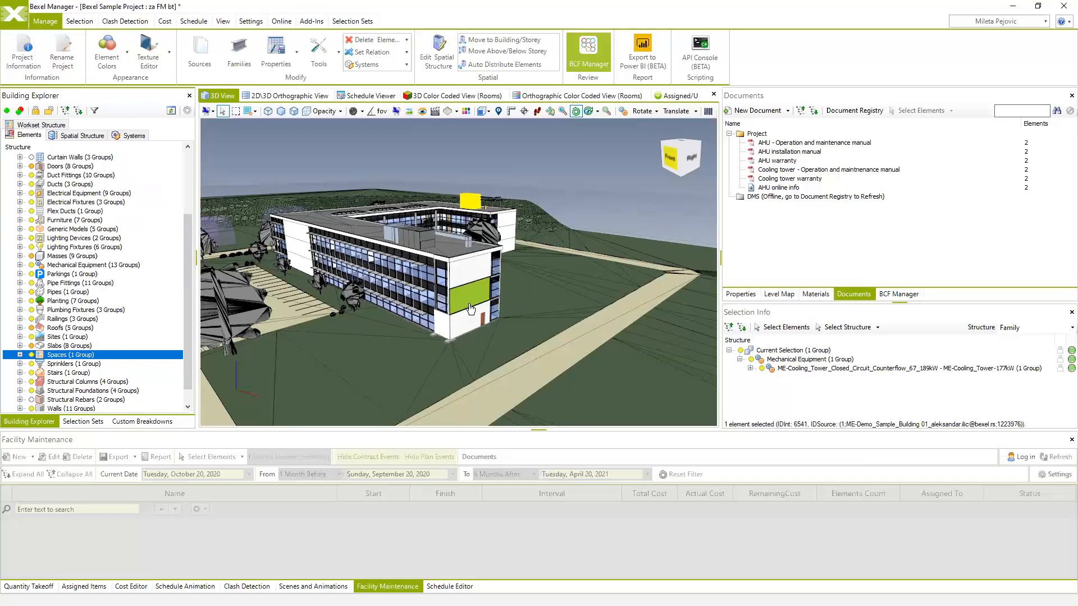
pyautogui.scroll(2, 480, 306)
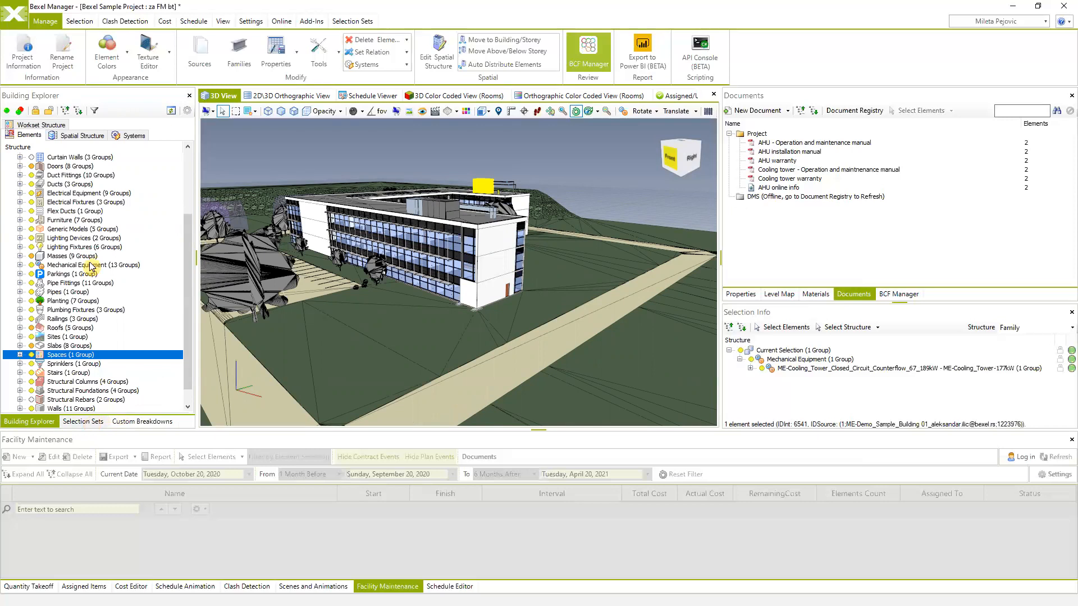
# Step: Isolate all elements of the 02 - Floor storey from the spatial structure in the 3D view and clear the selection
pyautogui.click(98, 135)
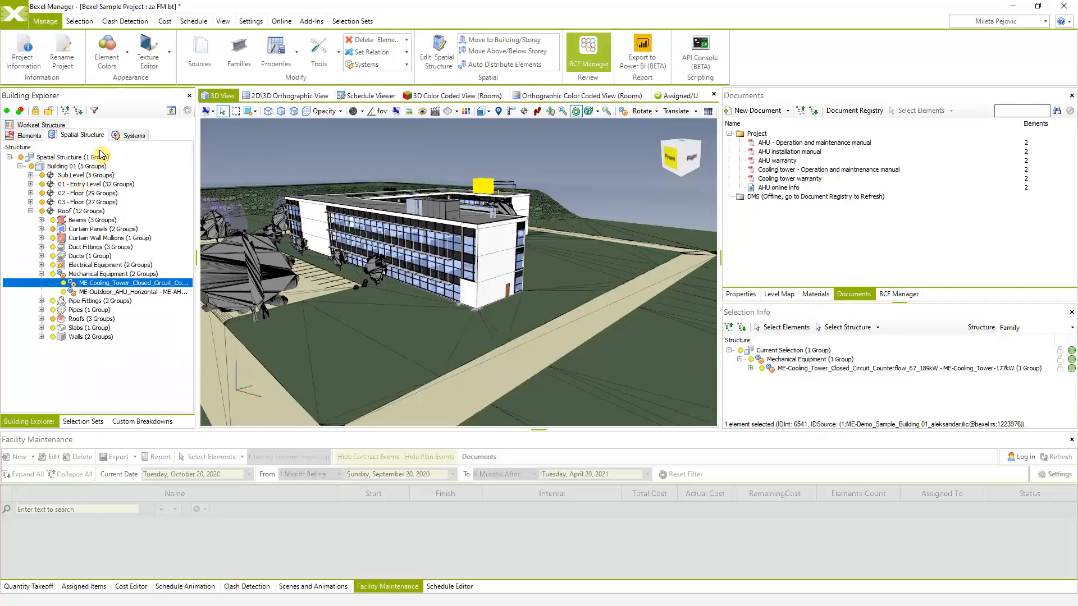
pyautogui.click(77, 193)
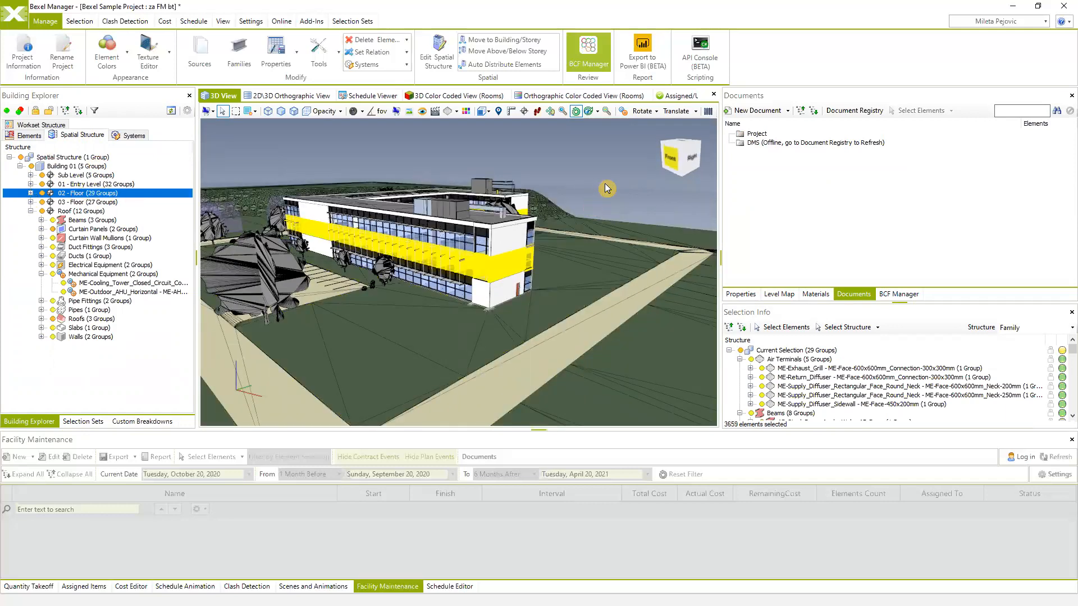
pyautogui.rightClick(601, 186)
pyautogui.moveTo(651, 242)
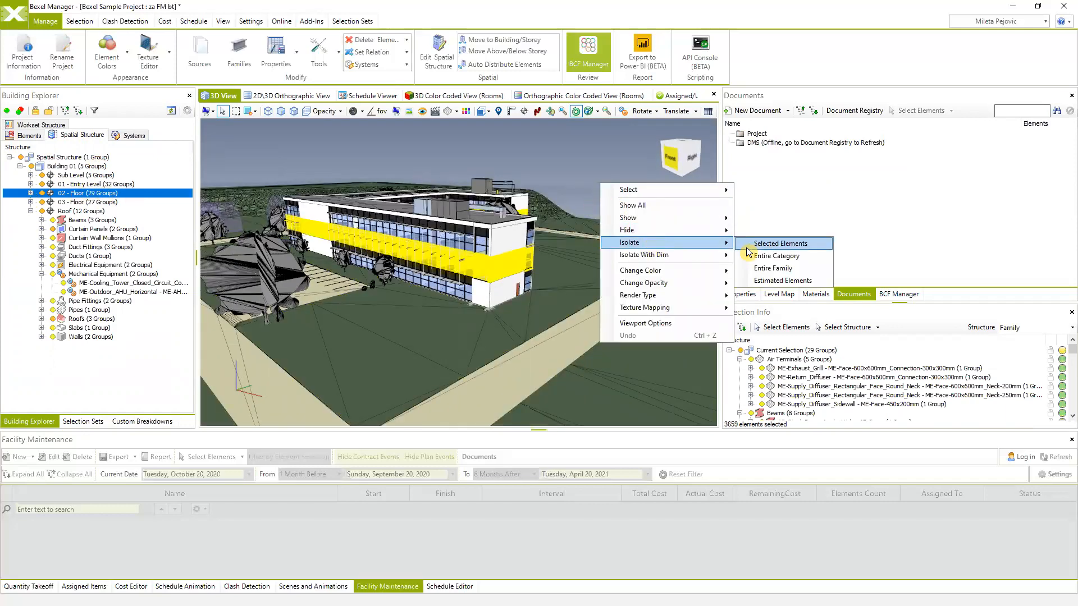
pyautogui.click(760, 245)
pyautogui.click(578, 225)
pyautogui.moveTo(471, 260); pyautogui.dragTo(515, 272, button='middle')
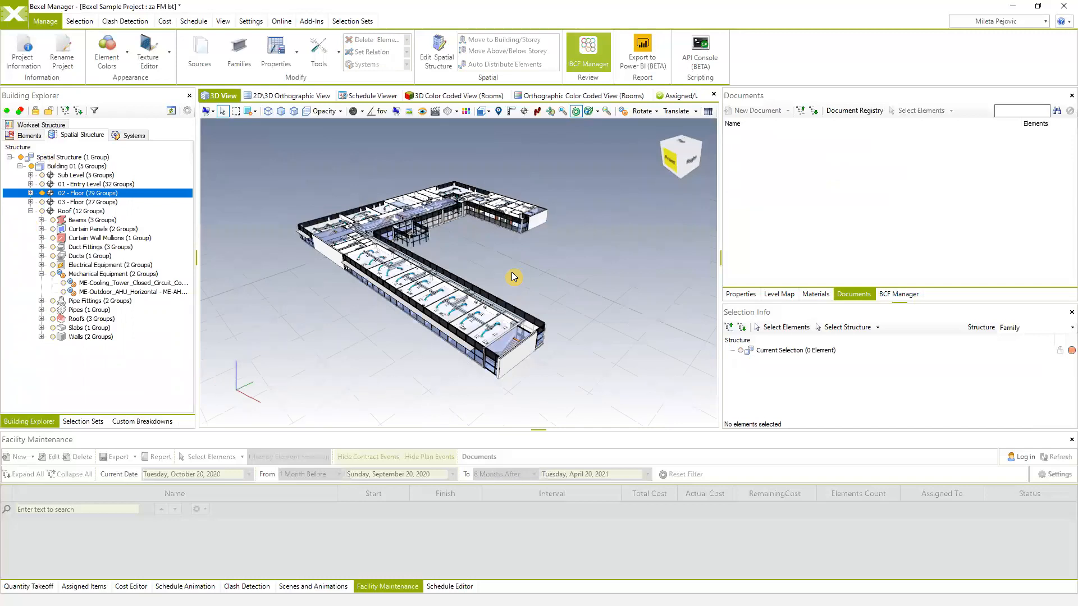
# Step: Select all elements of the isolated floor, and briefly view the Document Registry
pyautogui.hotkey('ctrl', 'a')
pyautogui.moveTo(511, 272); pyautogui.dragTo(527, 263, button='middle')
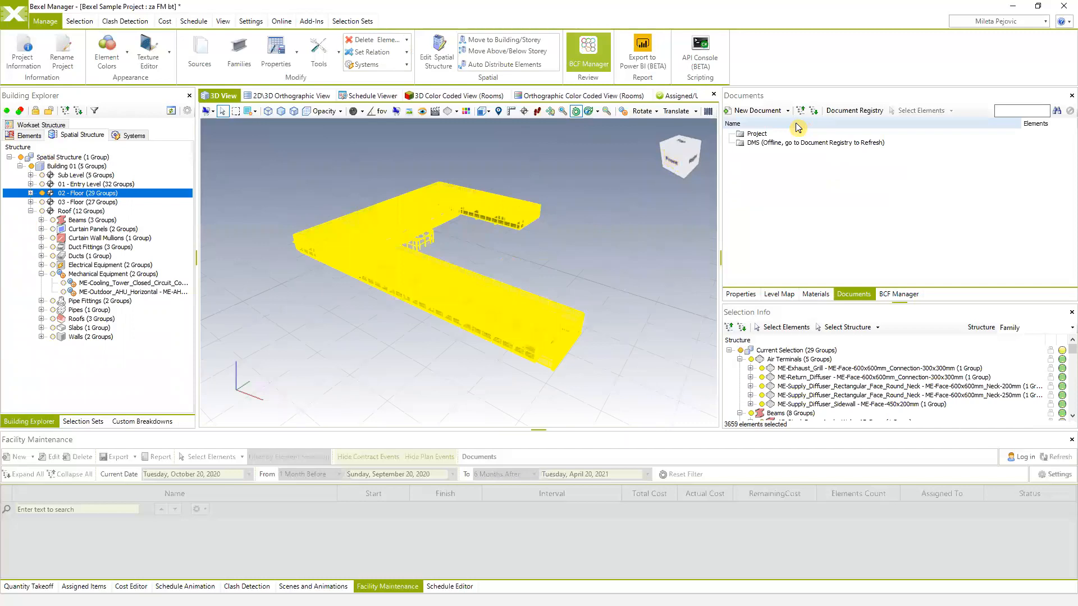
pyautogui.click(857, 111)
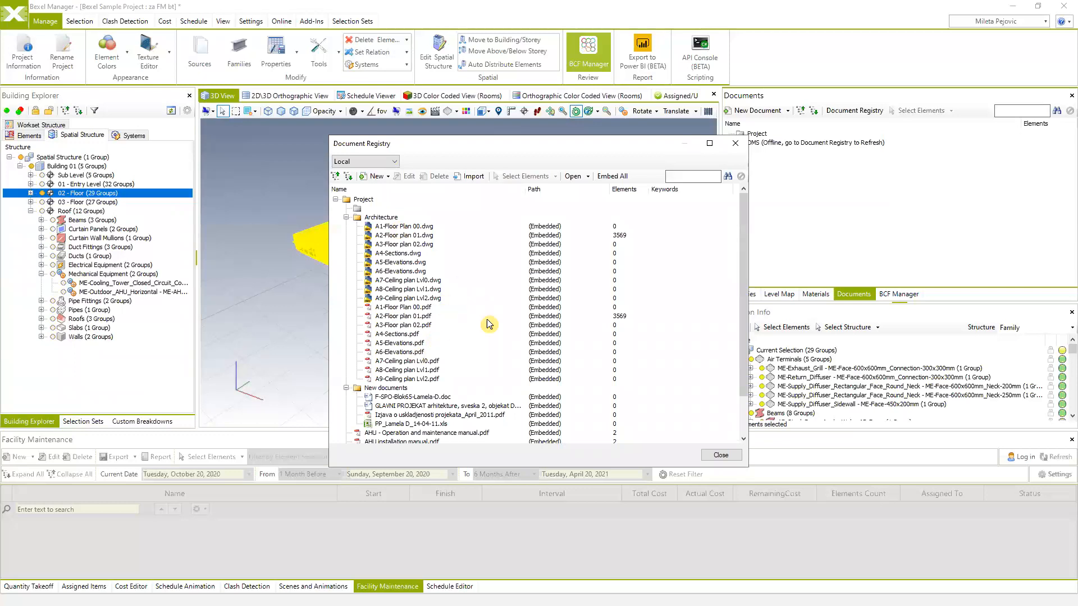
pyautogui.click(735, 145)
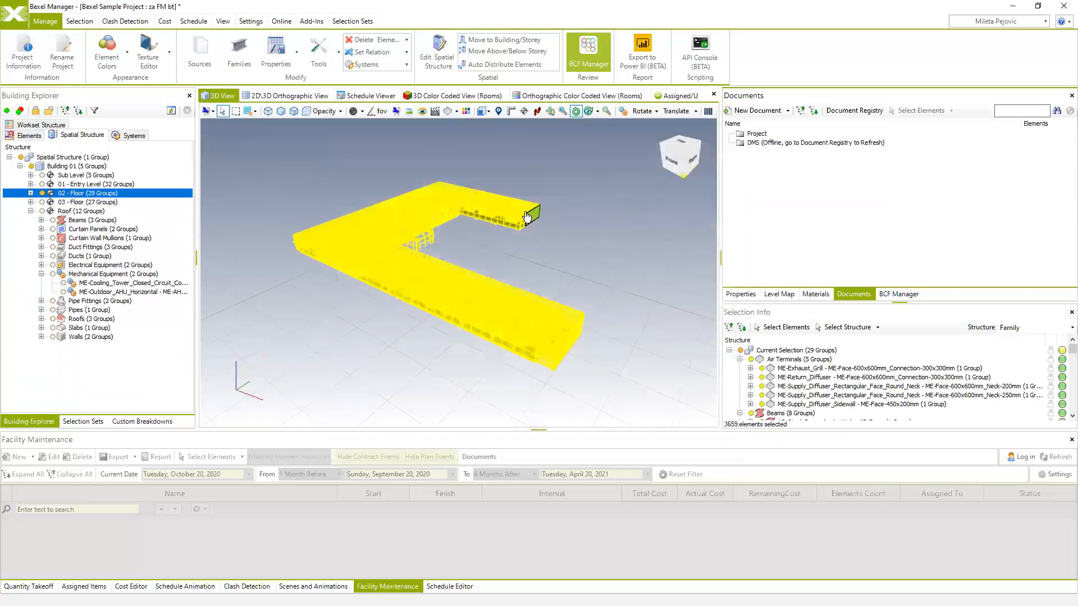
# Step: Look through the Architecture and New documents folders in the Document Registry
pyautogui.click(790, 112)
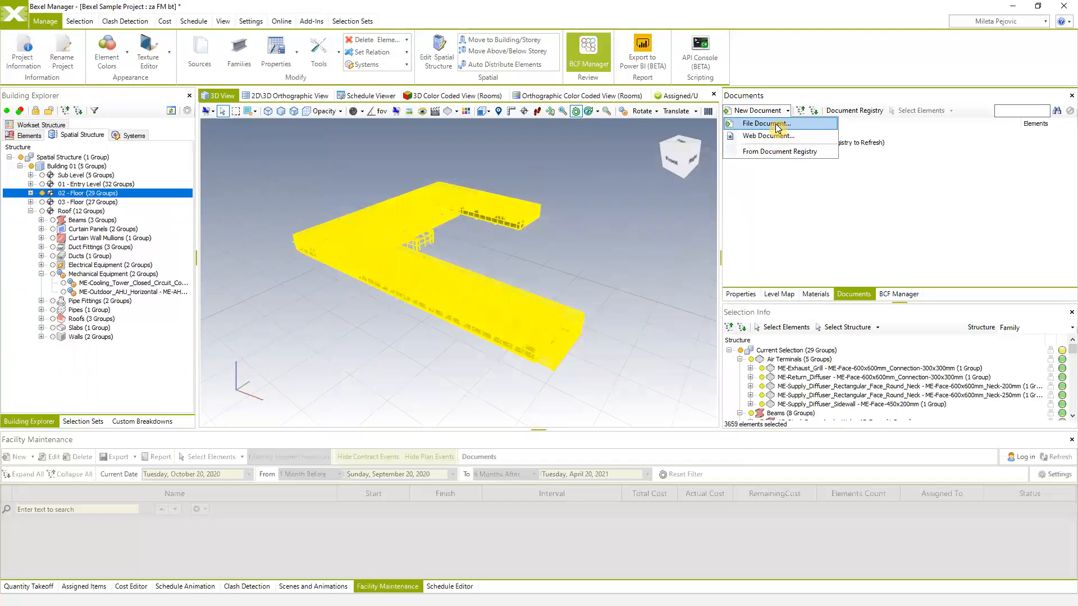
pyautogui.click(770, 153)
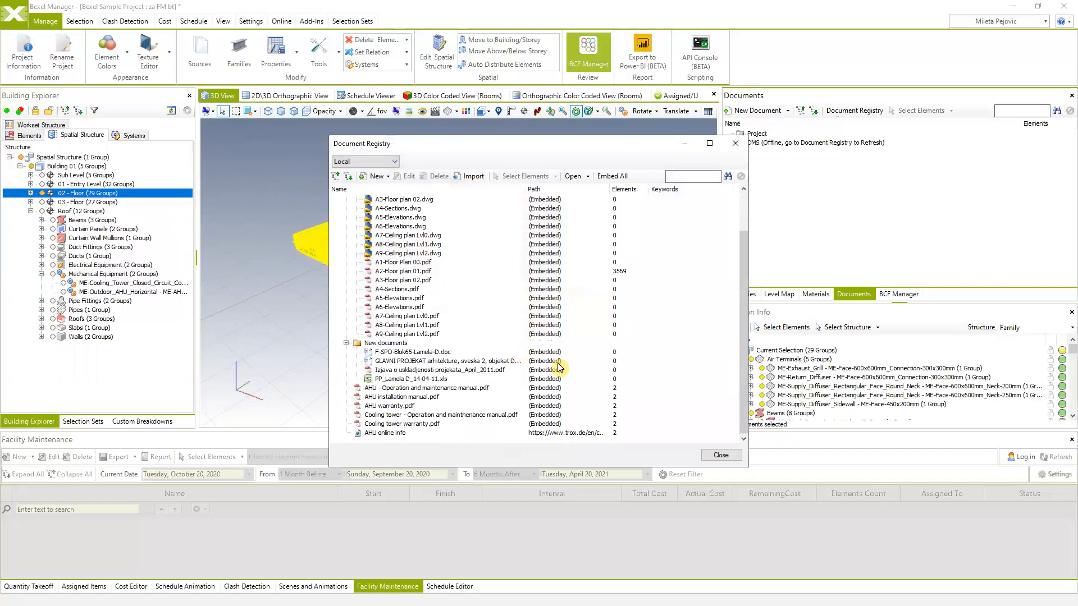
pyautogui.scroll(2, 547, 294)
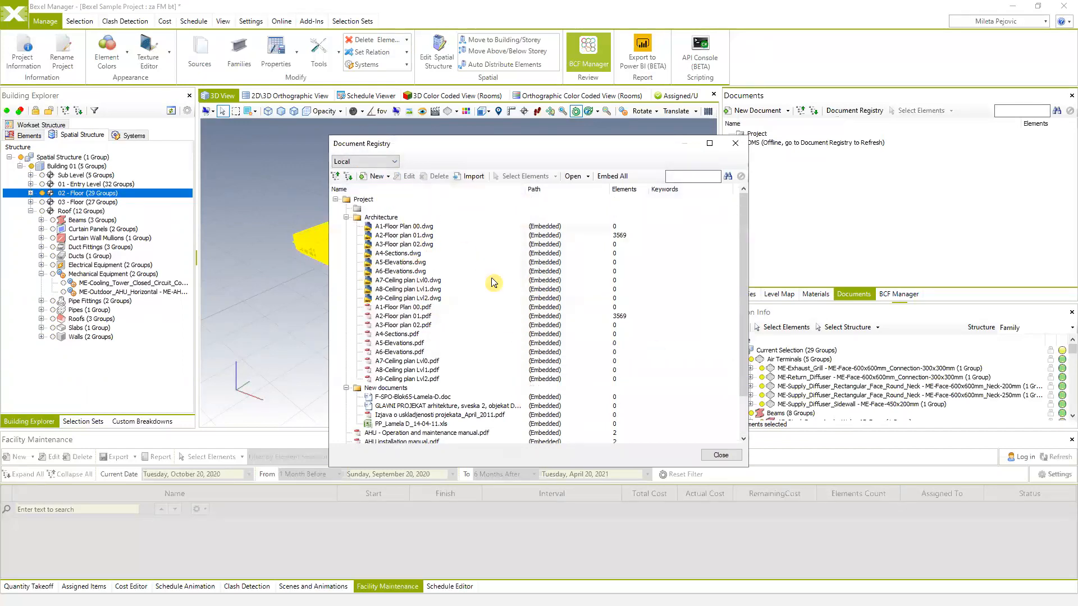
pyautogui.scroll(-2, 470, 313)
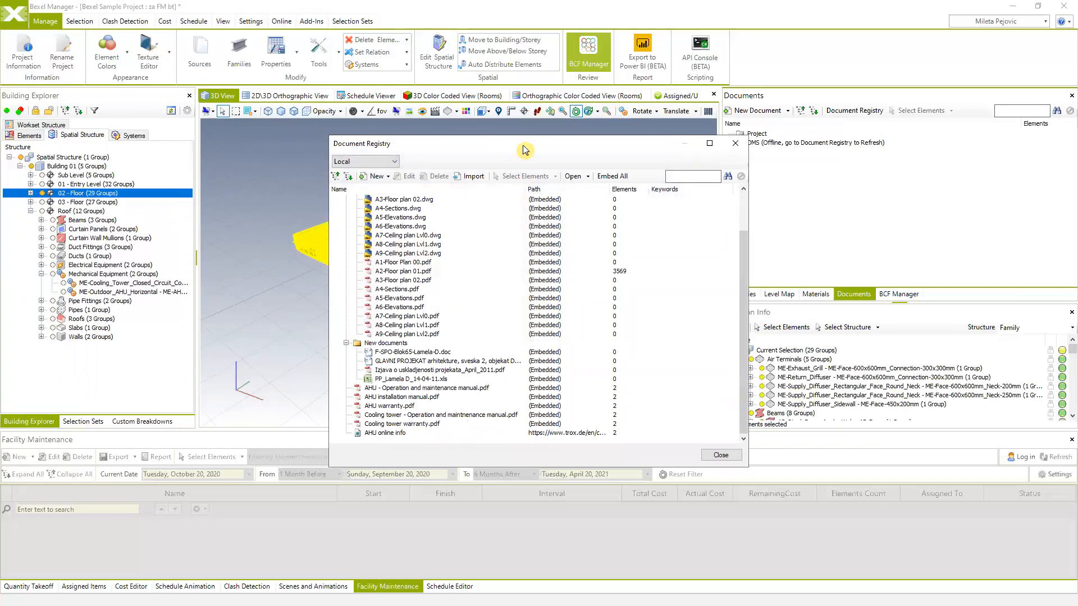
pyautogui.moveTo(610, 139); pyautogui.dragTo(682, 127)
pyautogui.click(804, 133)
# Step: Look up the A2-Floor plan 01 DWG and PDF entries in the Document Registry and close it without linking anything
pyautogui.click(789, 112)
pyautogui.click(784, 154)
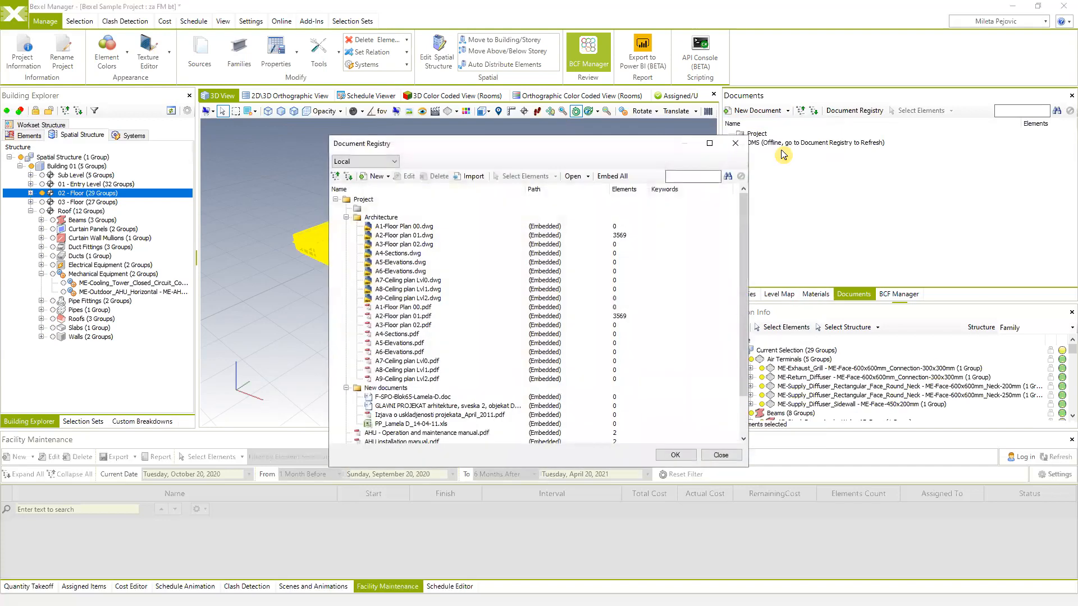
pyautogui.moveTo(652, 144); pyautogui.dragTo(697, 135)
pyautogui.scroll(-2, 458, 265)
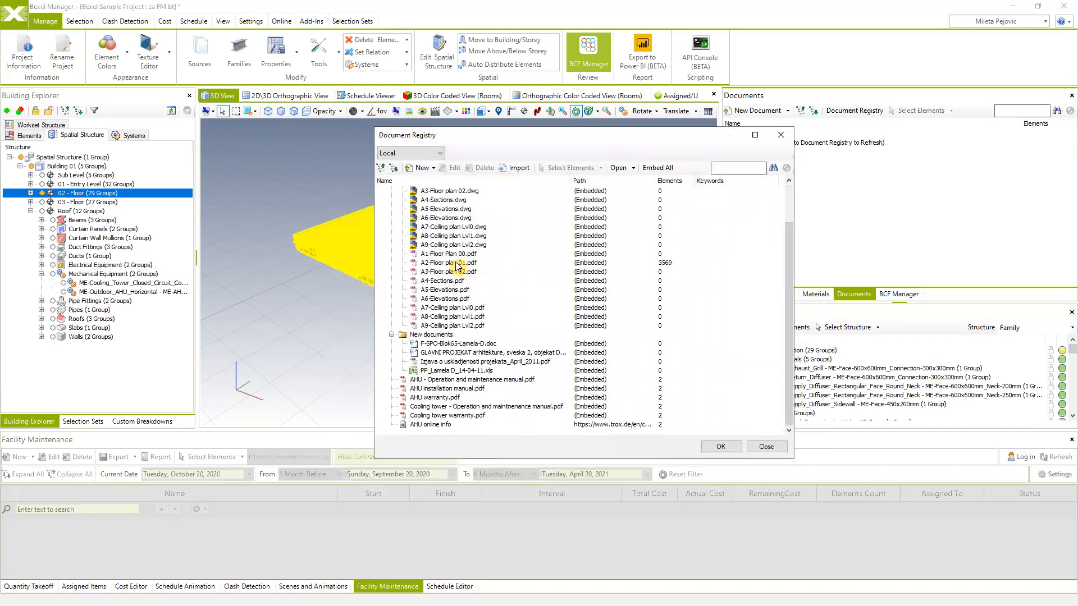
pyautogui.click(458, 265)
pyautogui.scroll(2, 504, 273)
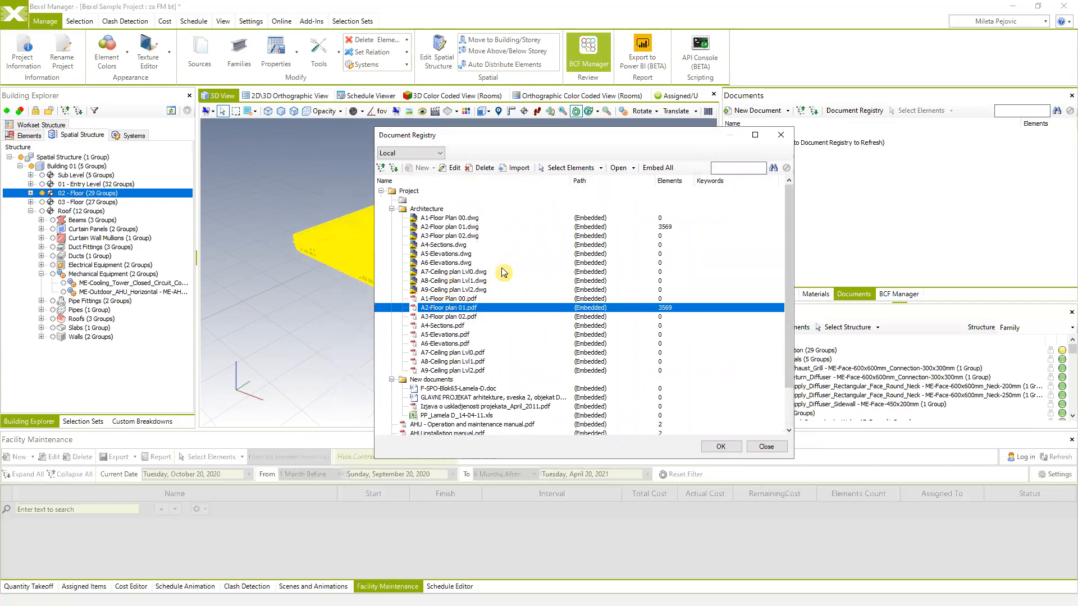
pyautogui.keyDown('ctrl'); pyautogui.click(453, 228); pyautogui.keyUp('ctrl')
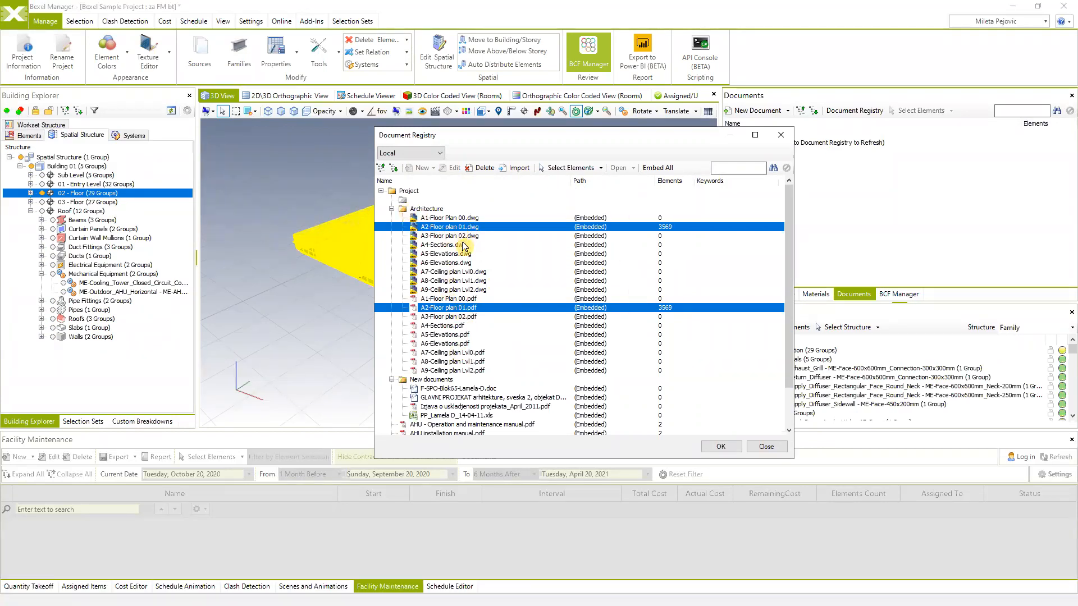
pyautogui.click(766, 447)
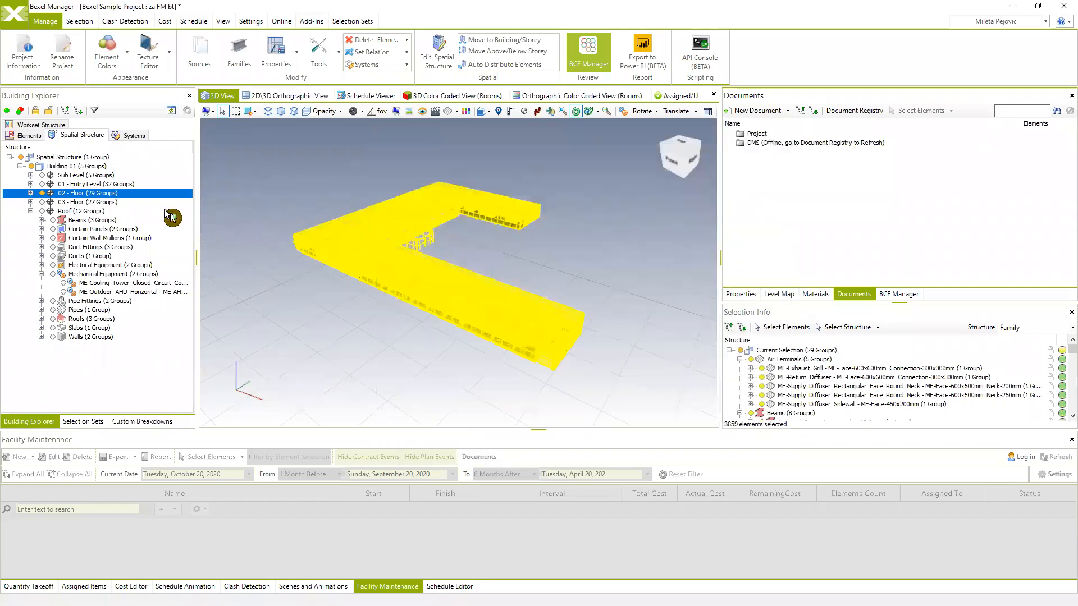
# Step: Isolate and select all elements of the 01 - Entry Level storey from the spatial structure in the 3D view
pyautogui.click(48, 186)
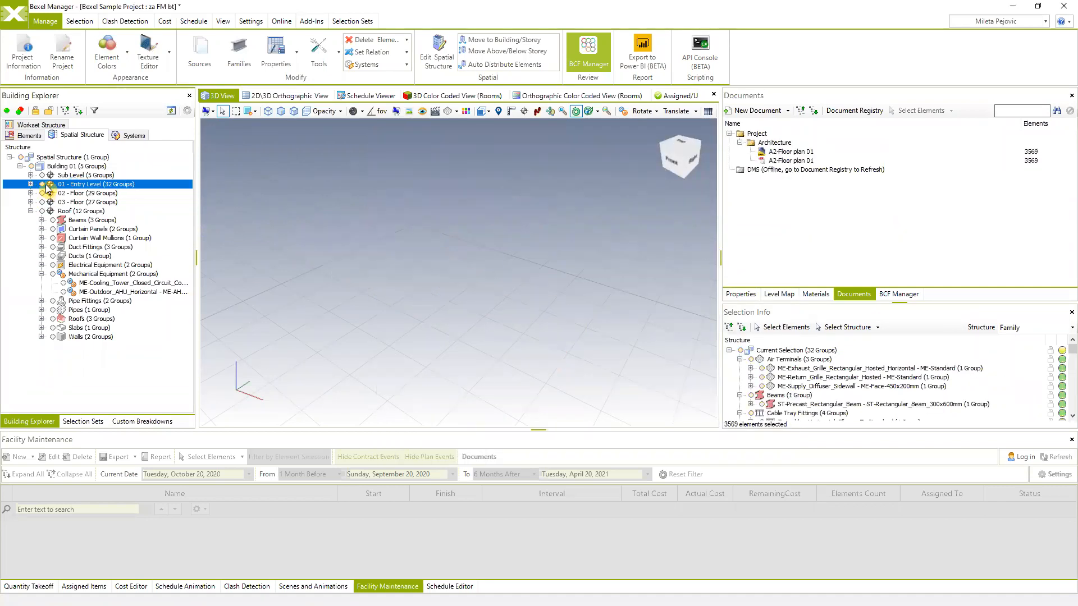
pyautogui.moveTo(344, 289); pyautogui.dragTo(487, 291)
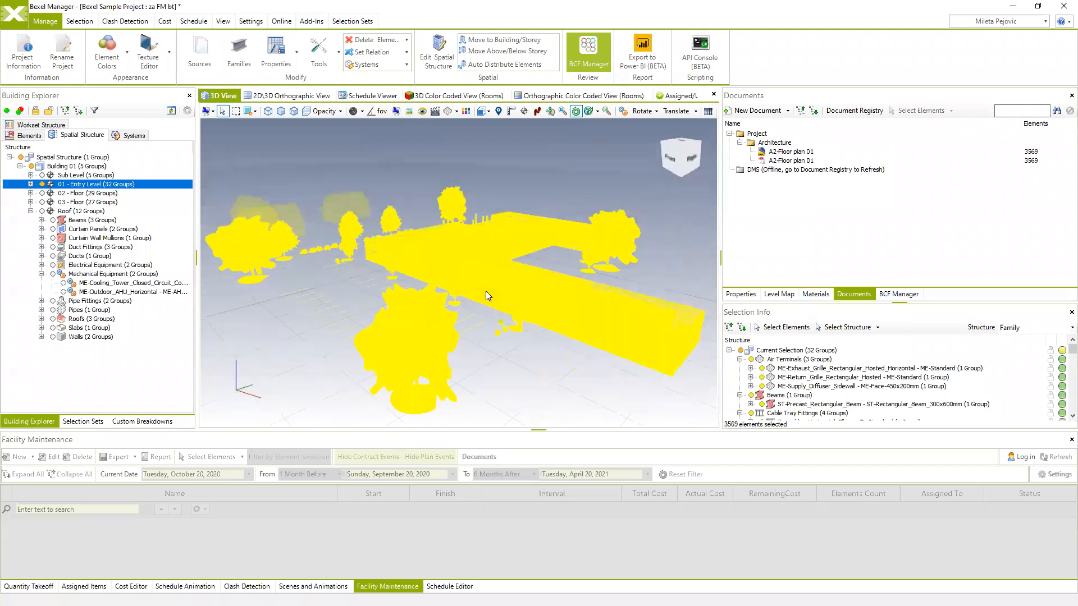
pyautogui.moveTo(577, 279); pyautogui.dragTo(515, 286)
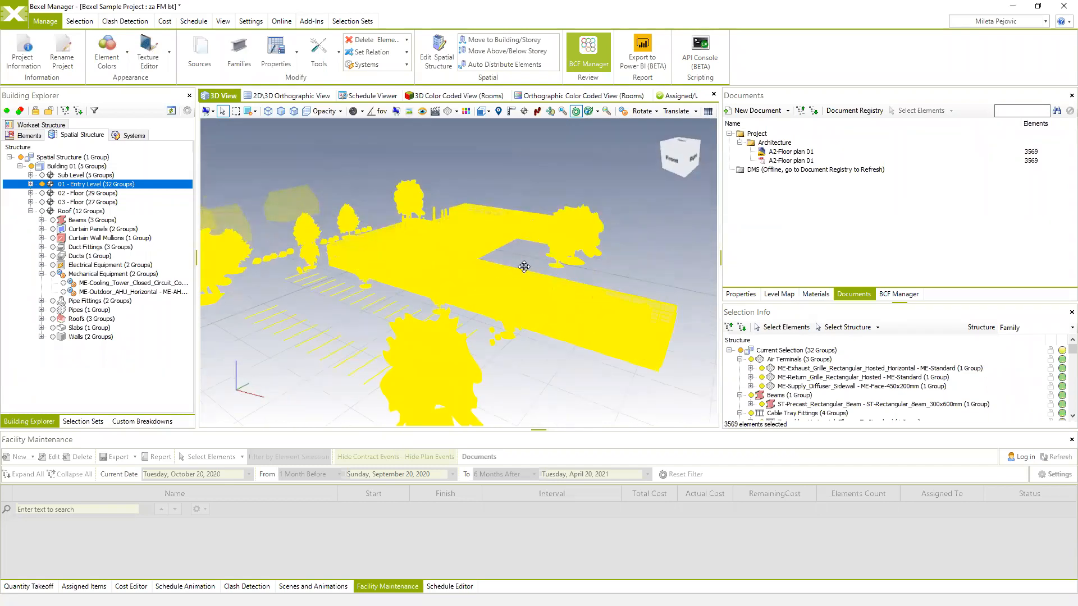
pyautogui.moveTo(542, 272); pyautogui.dragTo(512, 271, button='middle')
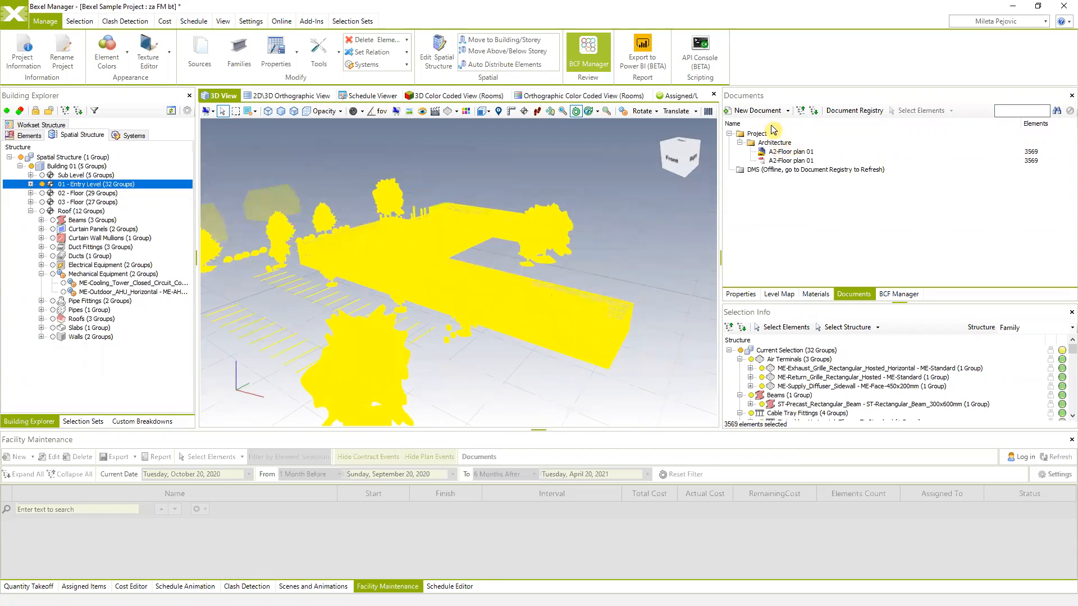
# Step: Link the A1-Floor Plan 00 DWG and PDF from the Document Registry to the selected Entry Level elements
pyautogui.click(788, 111)
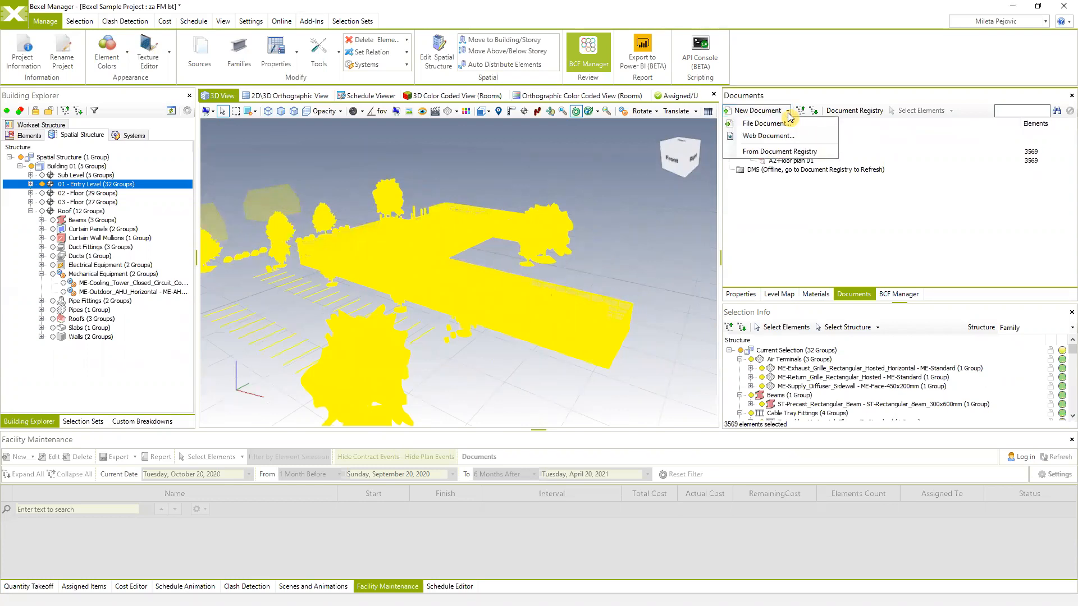
pyautogui.click(778, 153)
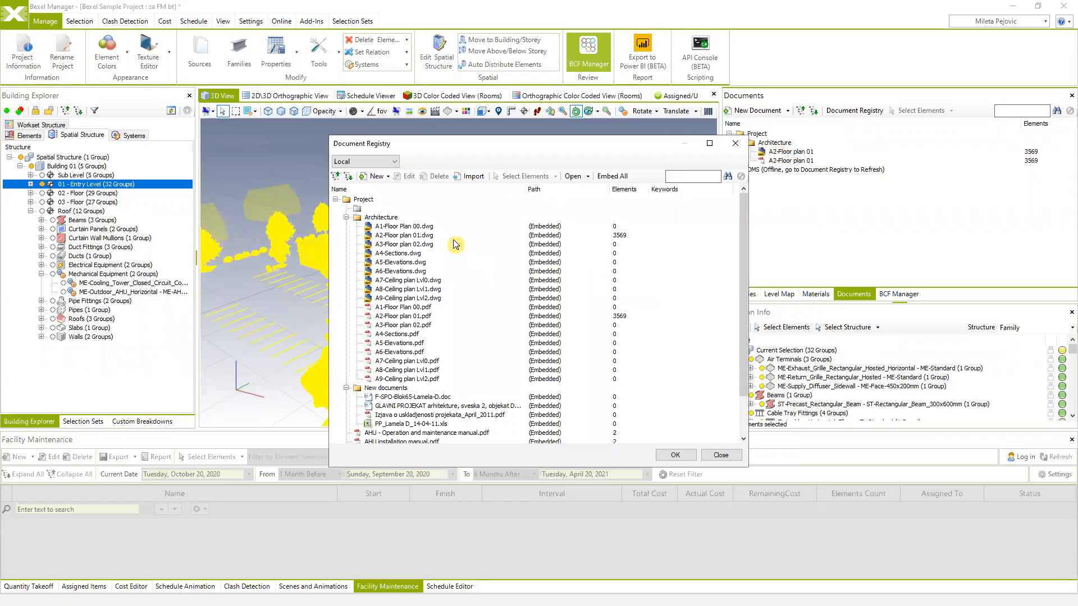
pyautogui.click(397, 227)
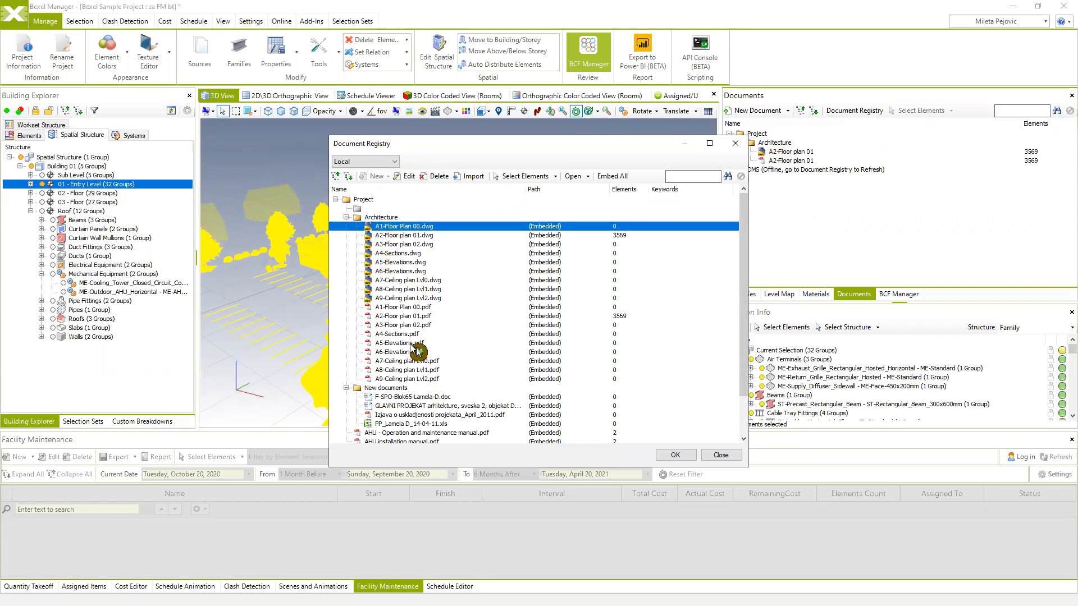
pyautogui.keyDown('ctrl'); pyautogui.click(397, 298); pyautogui.keyUp('ctrl')
pyautogui.keyDown('ctrl'); pyautogui.click(397, 307); pyautogui.keyUp('ctrl')
pyautogui.keyDown('ctrl'); pyautogui.click(401, 299); pyautogui.keyUp('ctrl')
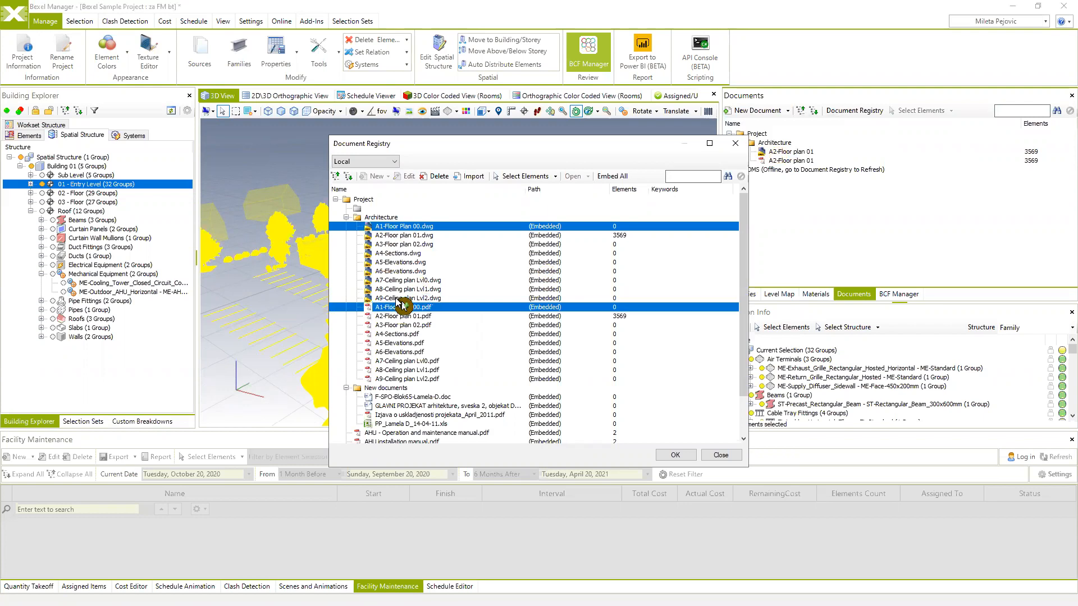
pyautogui.click(675, 456)
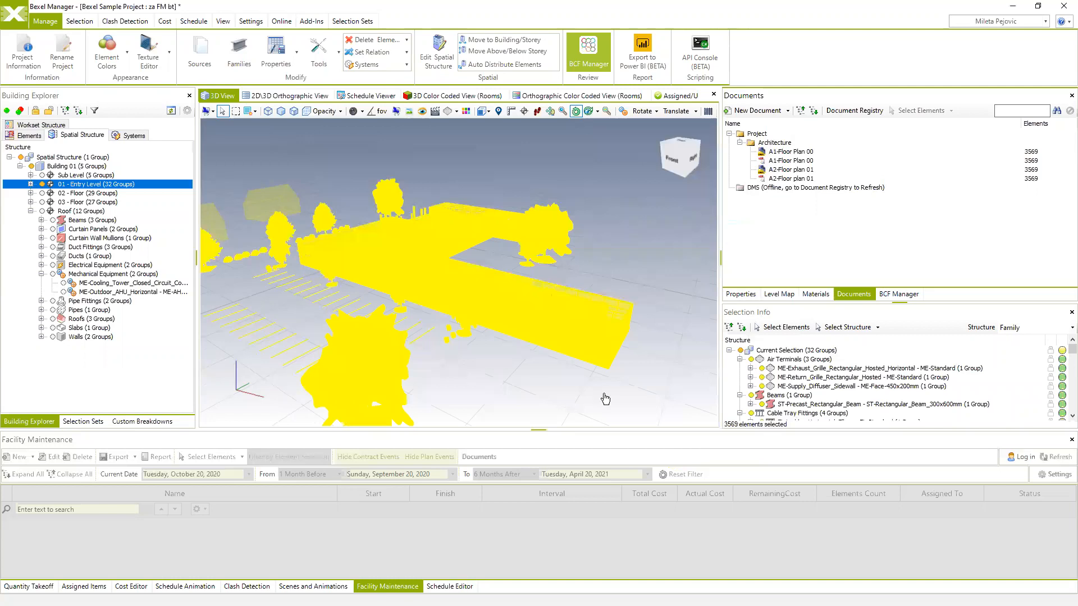
pyautogui.moveTo(578, 278); pyautogui.dragTo(613, 272, button='middle')
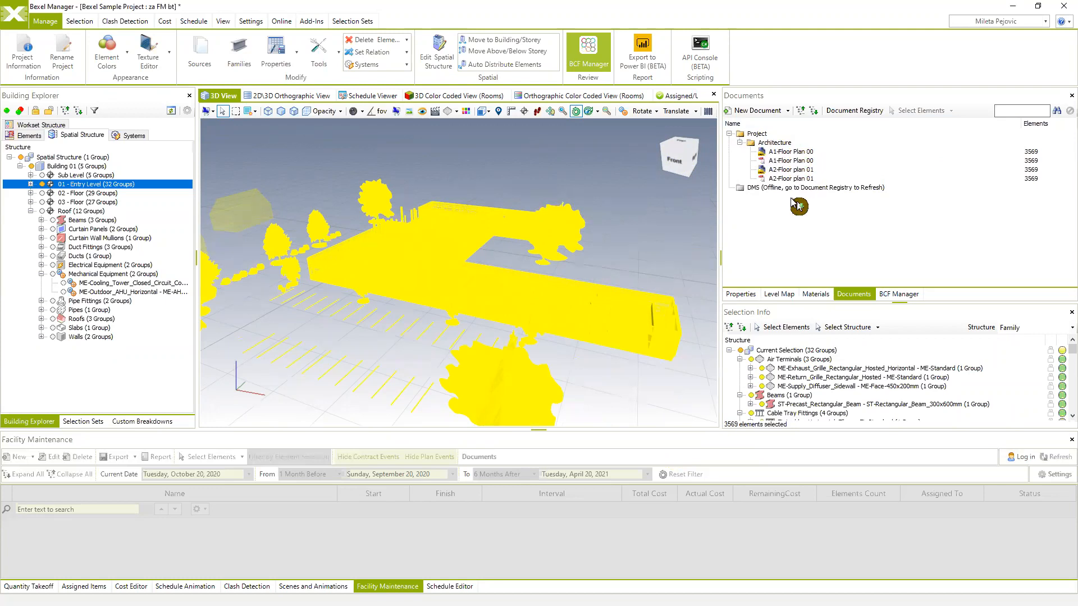
pyautogui.moveTo(658, 220); pyautogui.dragTo(601, 223)
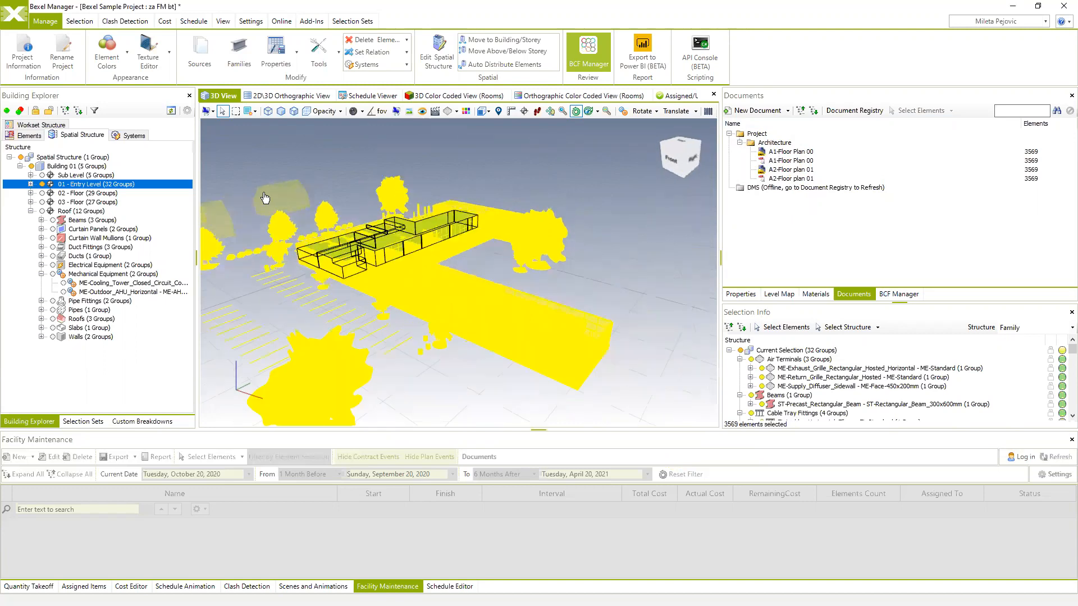
# Step: Replace the Entry Level in the 3D view with the 03 - Floor storey and select all its elements
pyautogui.click(42, 184)
pyautogui.click(42, 202)
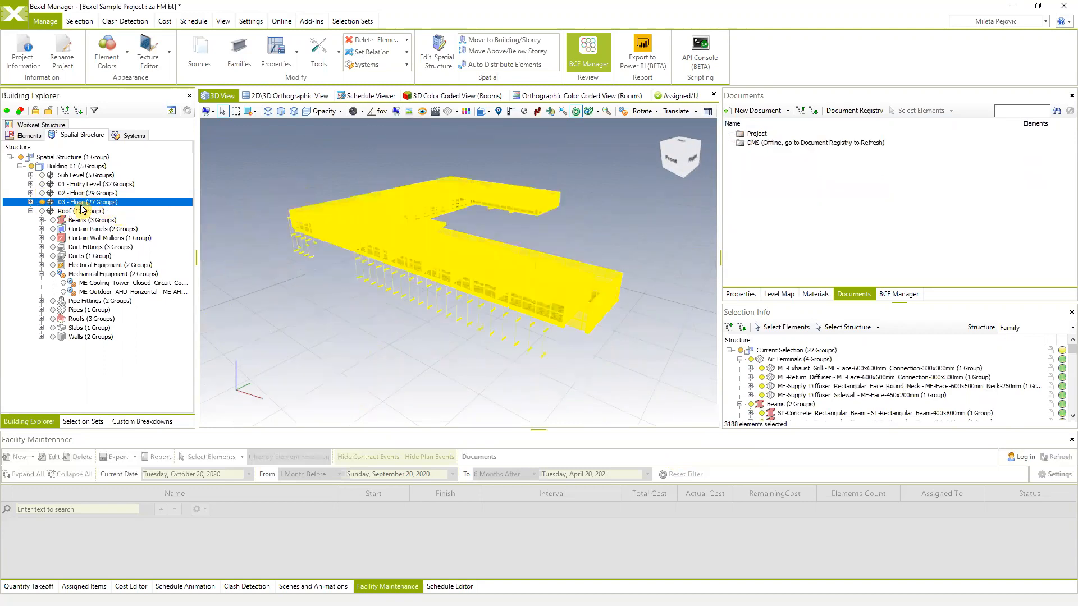
pyautogui.moveTo(587, 266); pyautogui.dragTo(580, 267)
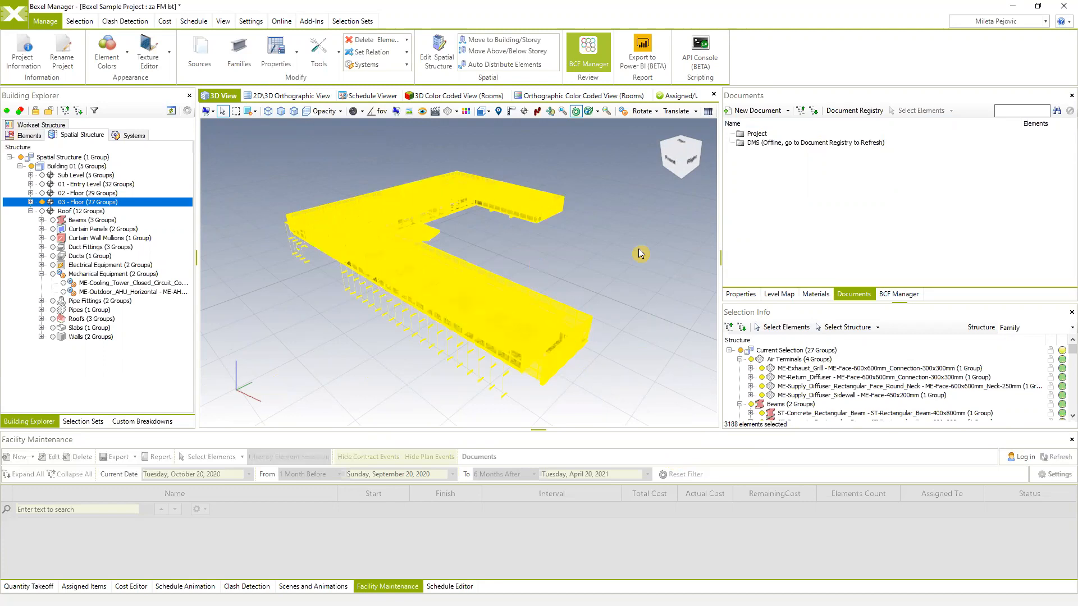
# Step: Start adding a linked file document for the selected floor, with files embedded in the project, and browse for the file
pyautogui.click(758, 110)
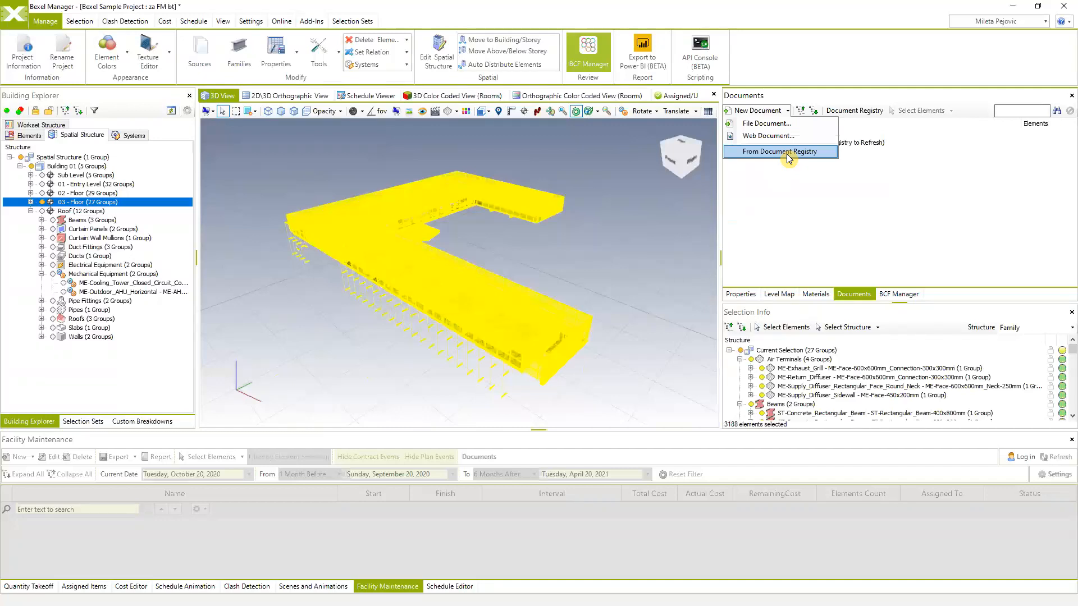
pyautogui.click(767, 124)
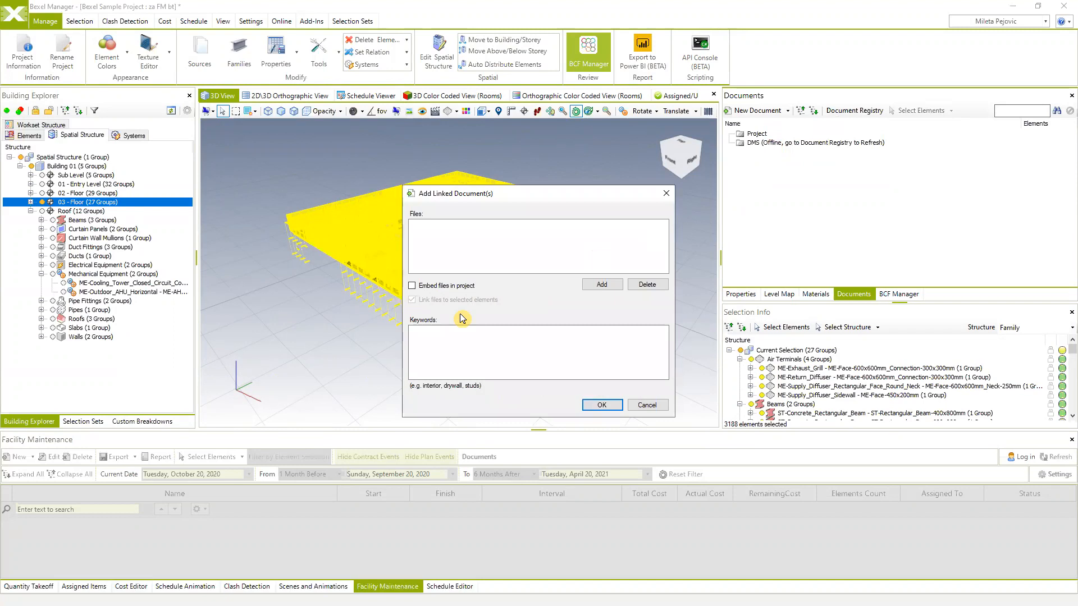
pyautogui.click(413, 285)
pyautogui.click(602, 285)
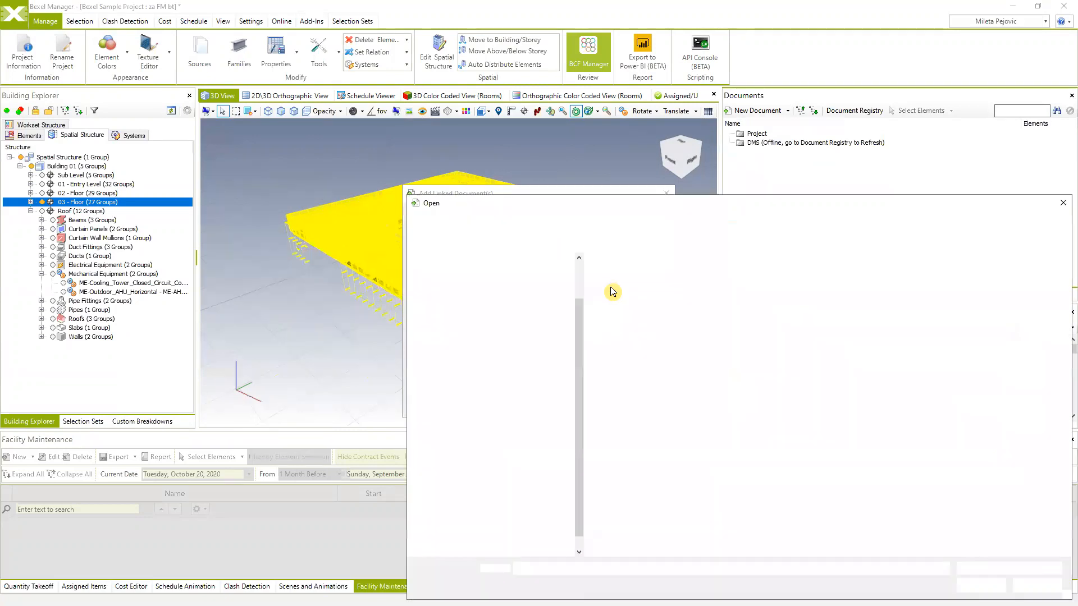
# Step: Add the drawing B65E1-AR-D04-01_Osnova 3. sprata na koti +9.850 - lamela D.dwg from the 02. crtezi folder
pyautogui.click(749, 223)
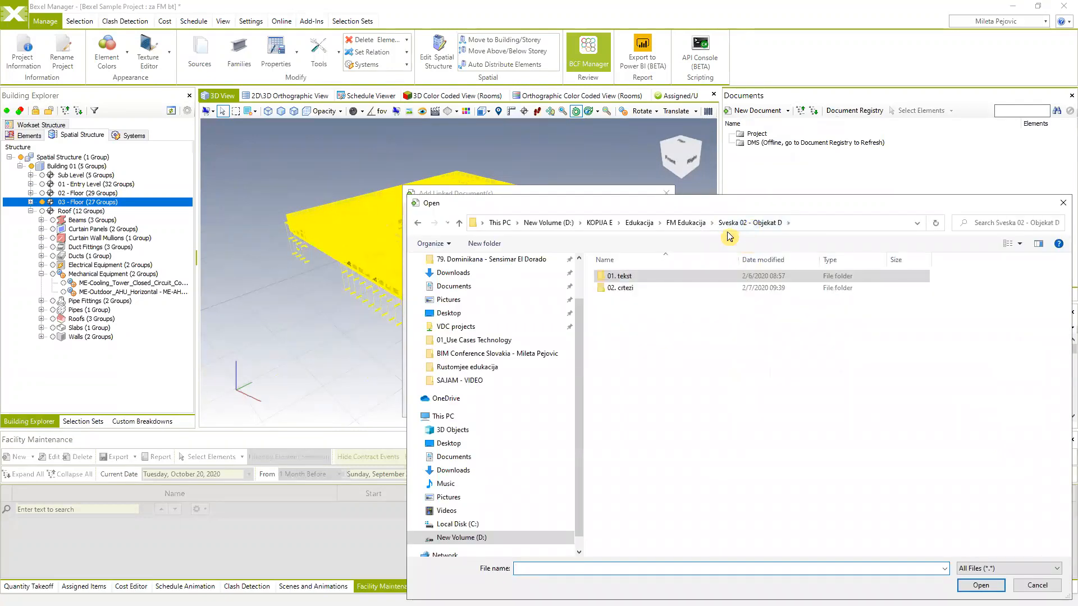
pyautogui.doubleClick(623, 288)
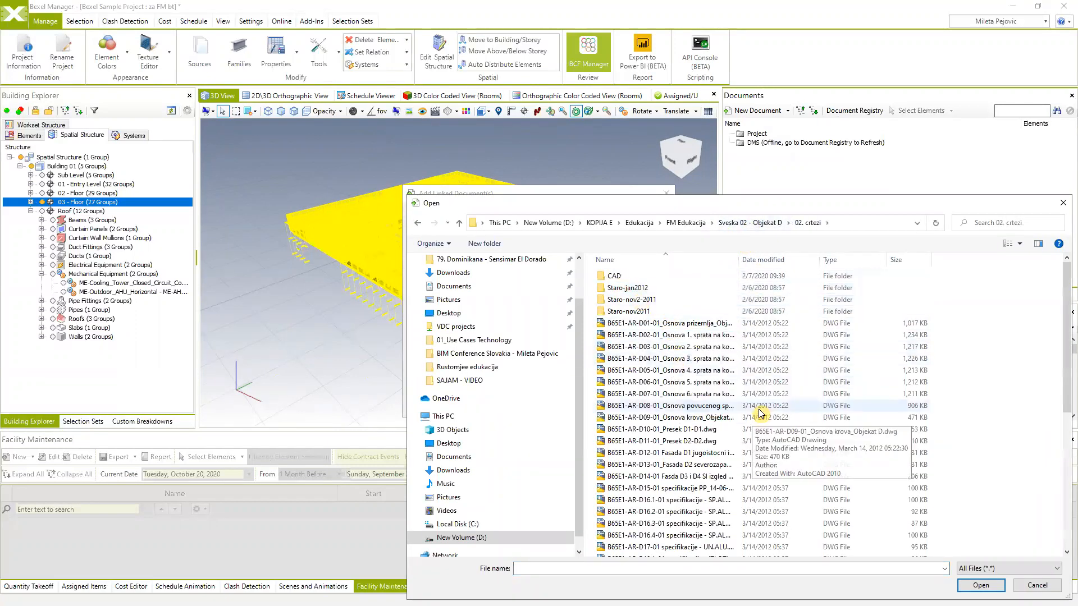
pyautogui.scroll(-7, 757, 409)
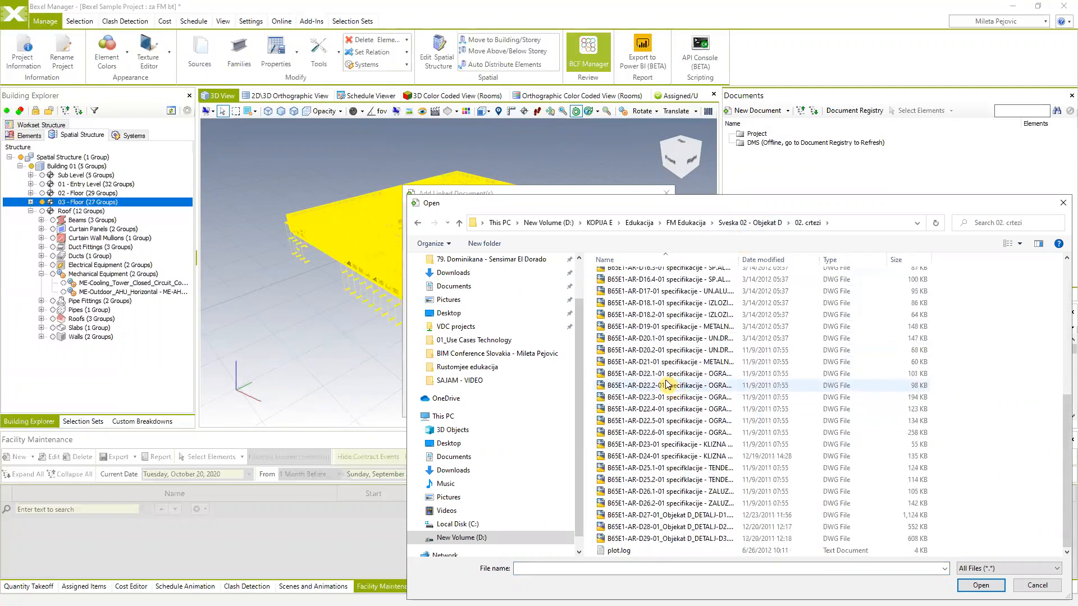
pyautogui.scroll(7, 668, 385)
pyautogui.click(666, 381)
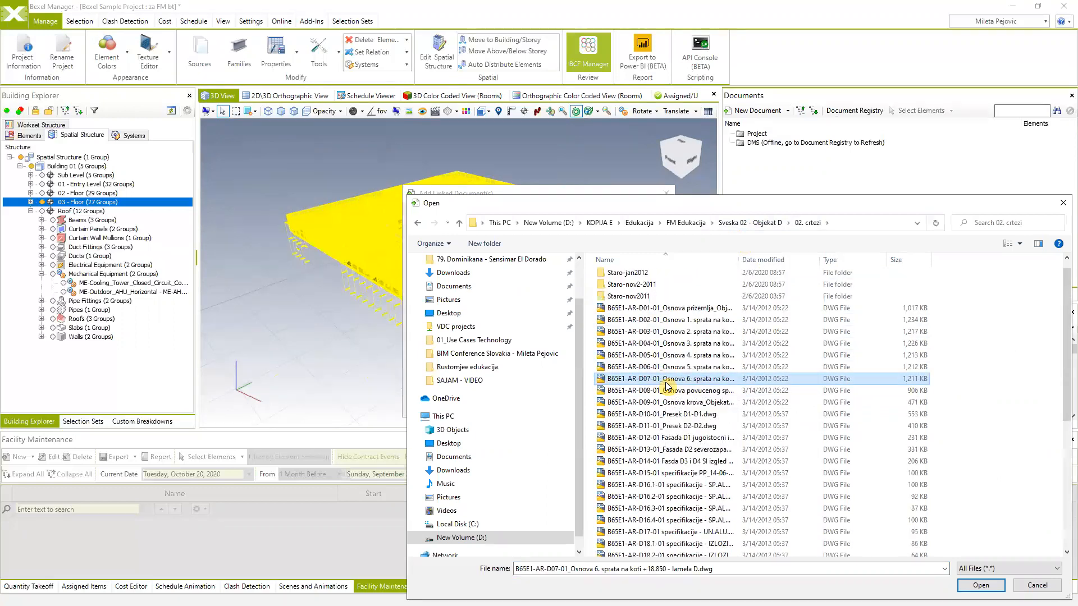
pyautogui.click(686, 345)
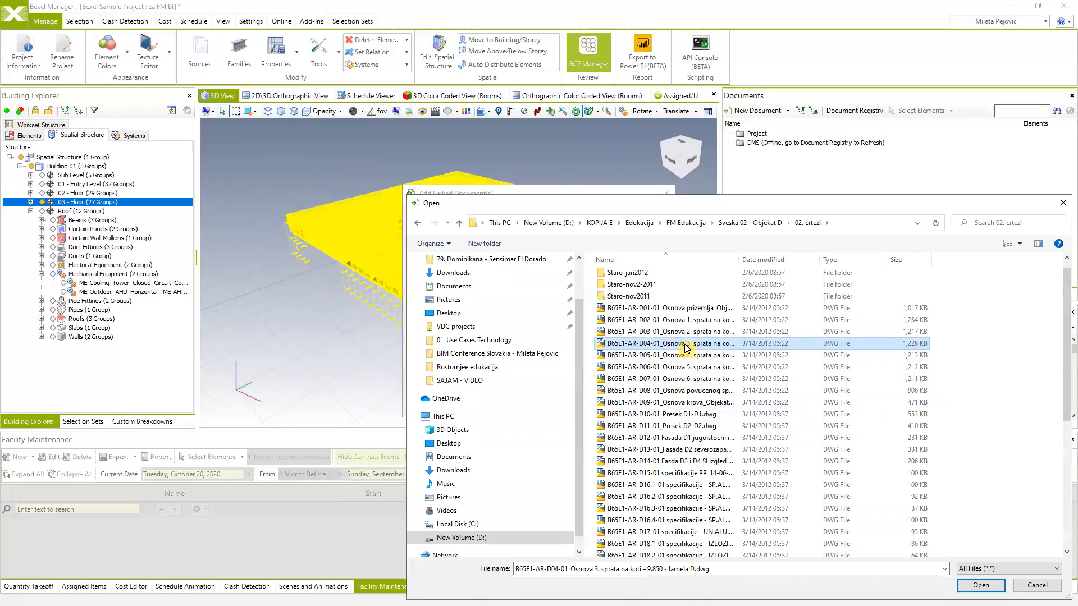
pyautogui.scroll(-3, 713, 410)
pyautogui.scroll(3, 697, 348)
pyautogui.click(979, 587)
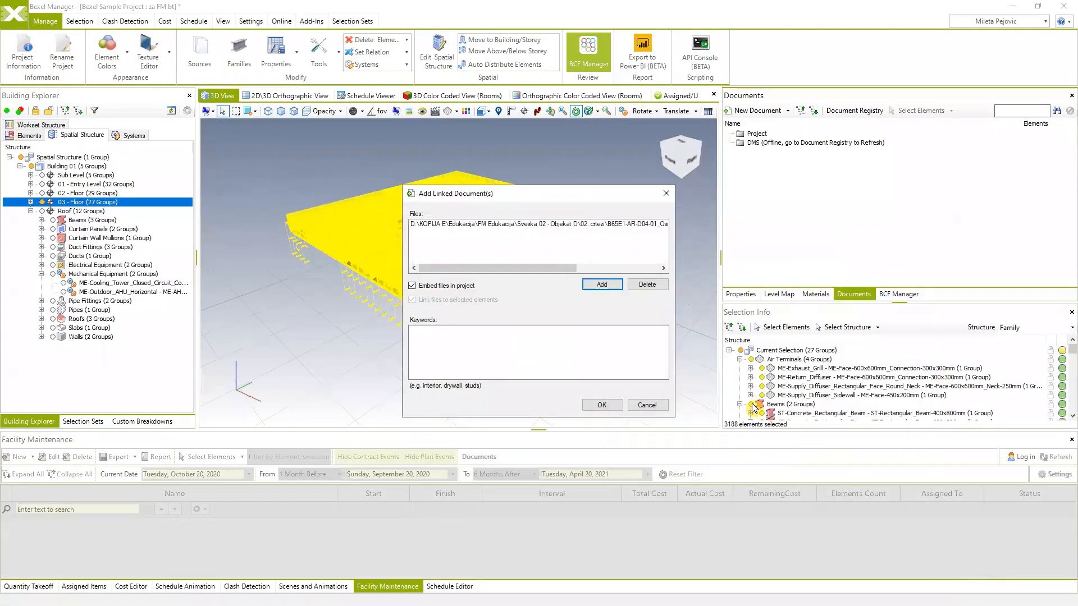
# Step: Enter keywords describing the third-storey architectural drawing and link the embedded file to the selected elements
pyautogui.click(508, 333)
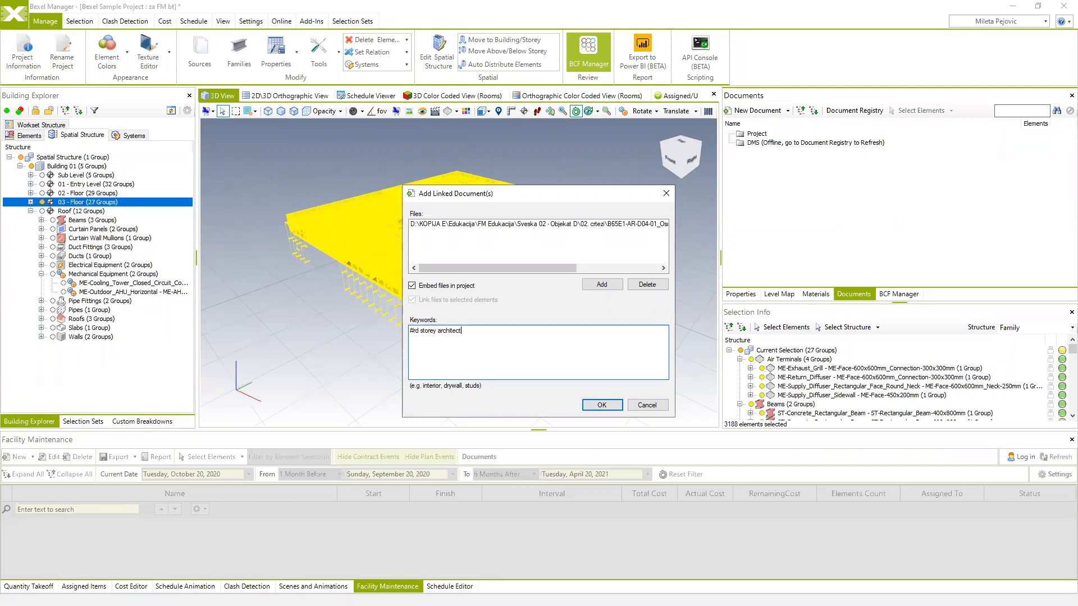
pyautogui.write('gs')
pyautogui.click(596, 404)
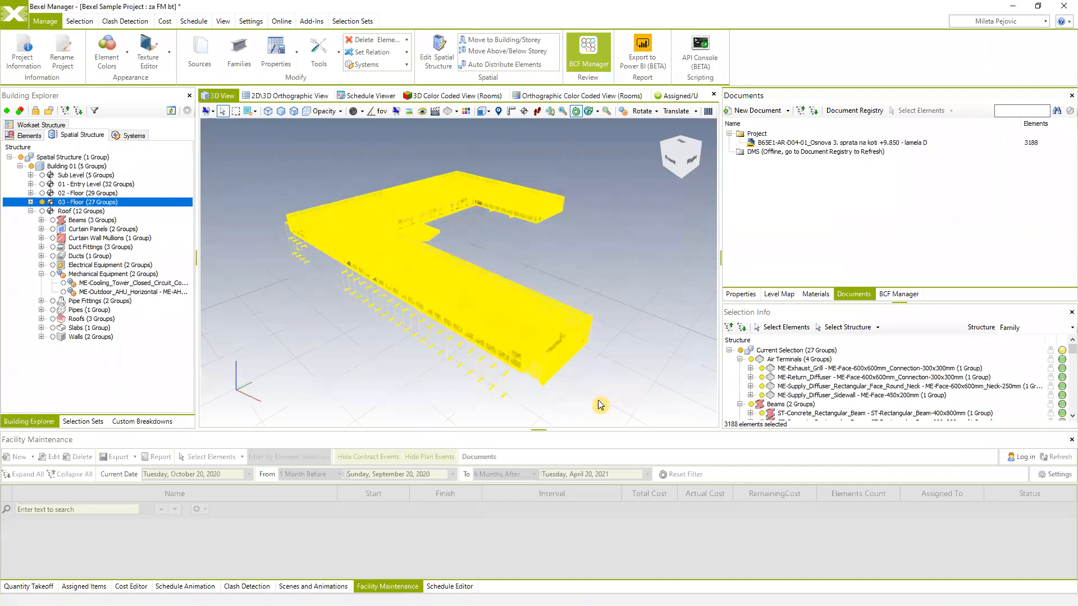
# Step: Clear the floor selection, select a single glazed curtain panel and check the document linked to it
pyautogui.moveTo(538, 327); pyautogui.dragTo(549, 332, button='middle')
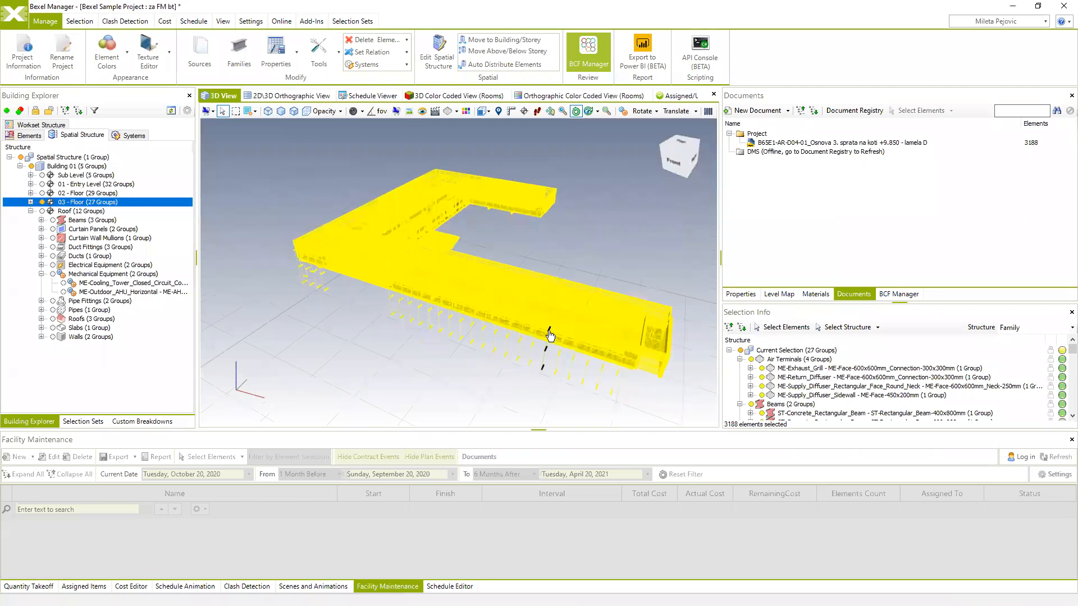
pyautogui.moveTo(590, 293); pyautogui.dragTo(570, 292, button='middle')
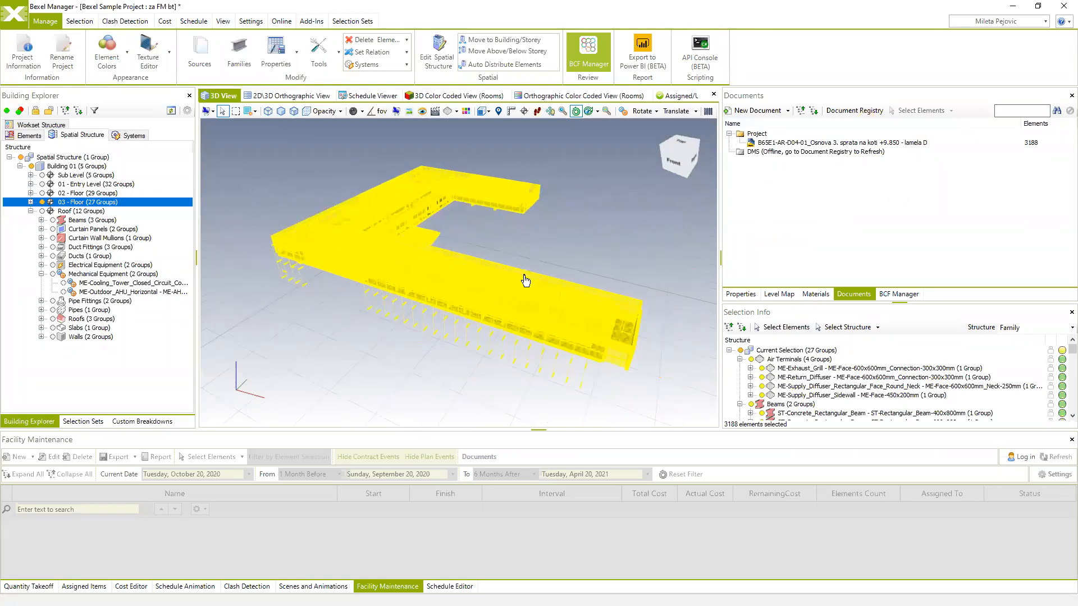
pyautogui.click(800, 144)
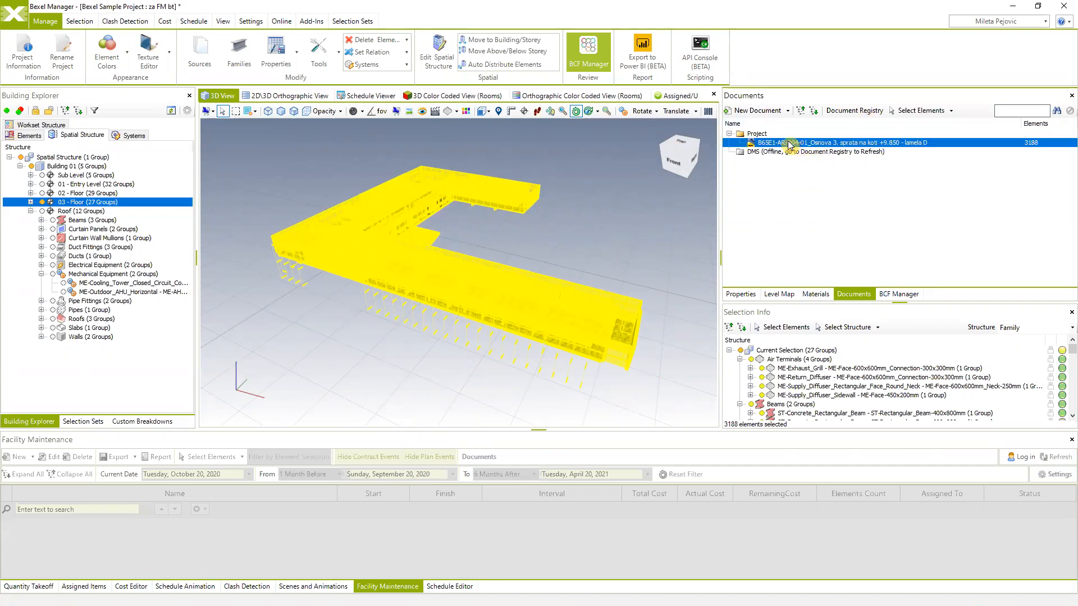
pyautogui.click(648, 244)
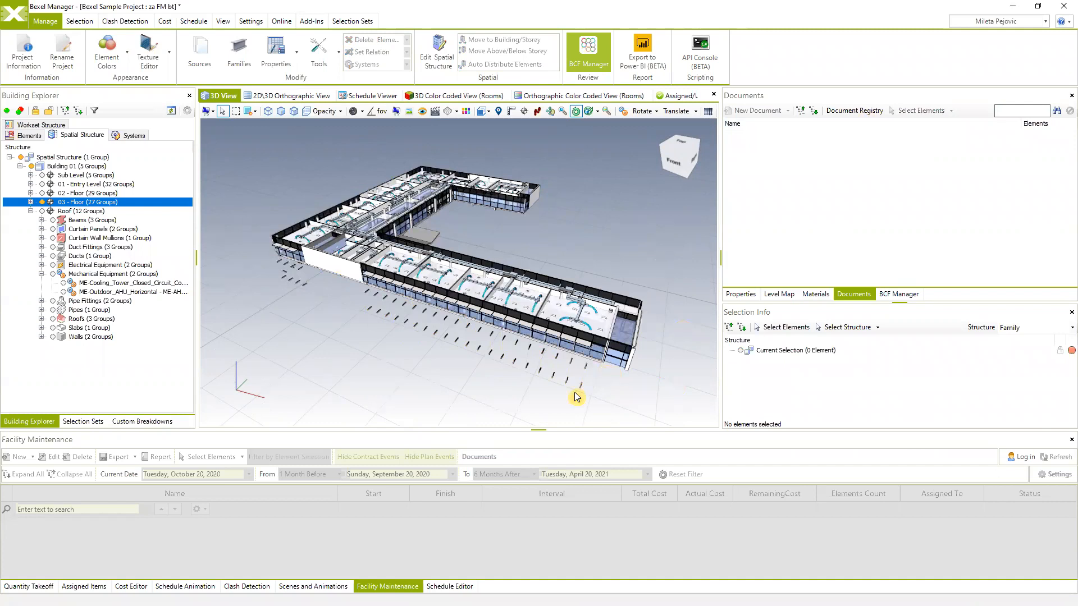
pyautogui.click(553, 345)
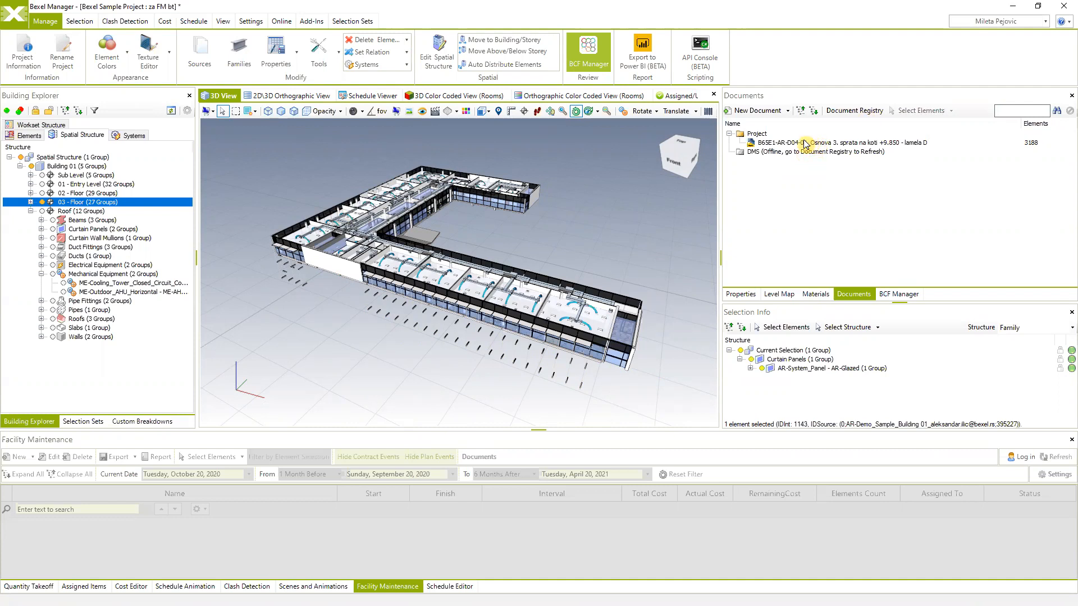
pyautogui.click(805, 144)
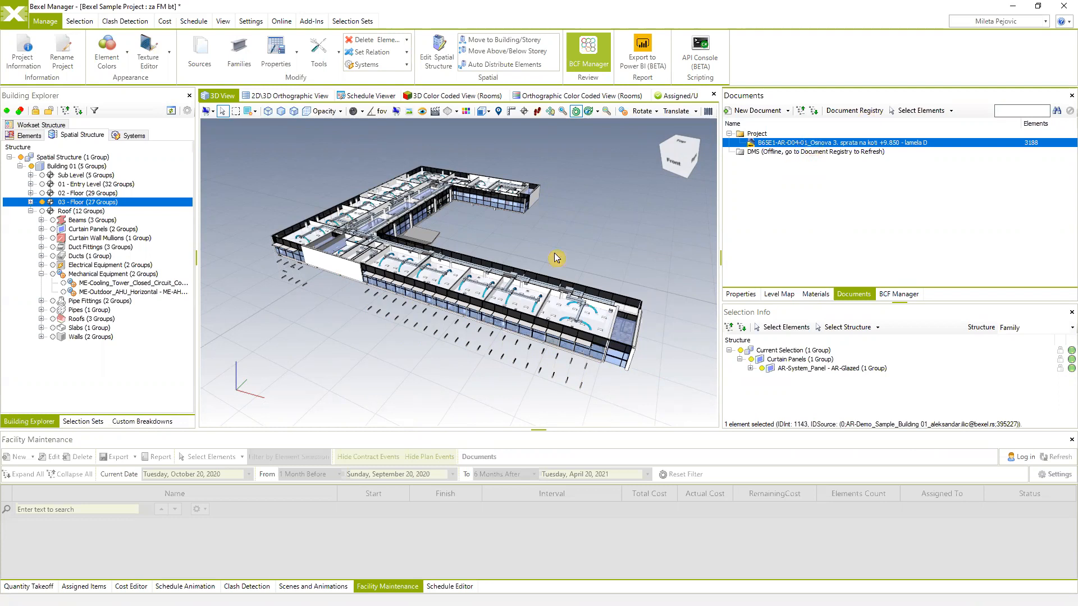
# Step: Review the embedded documents and their linked elements in the local Document Registry, and close the registry
pyautogui.moveTo(514, 259); pyautogui.dragTo(494, 257, button='middle')
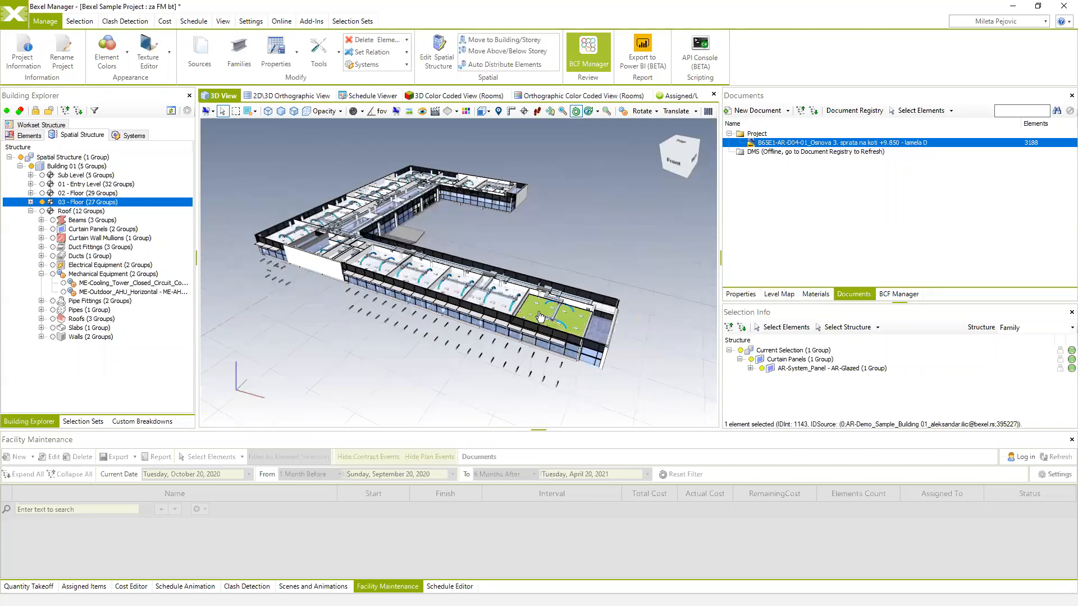
pyautogui.scroll(5, 534, 312)
pyautogui.moveTo(515, 289); pyautogui.dragTo(462, 294, button='middle')
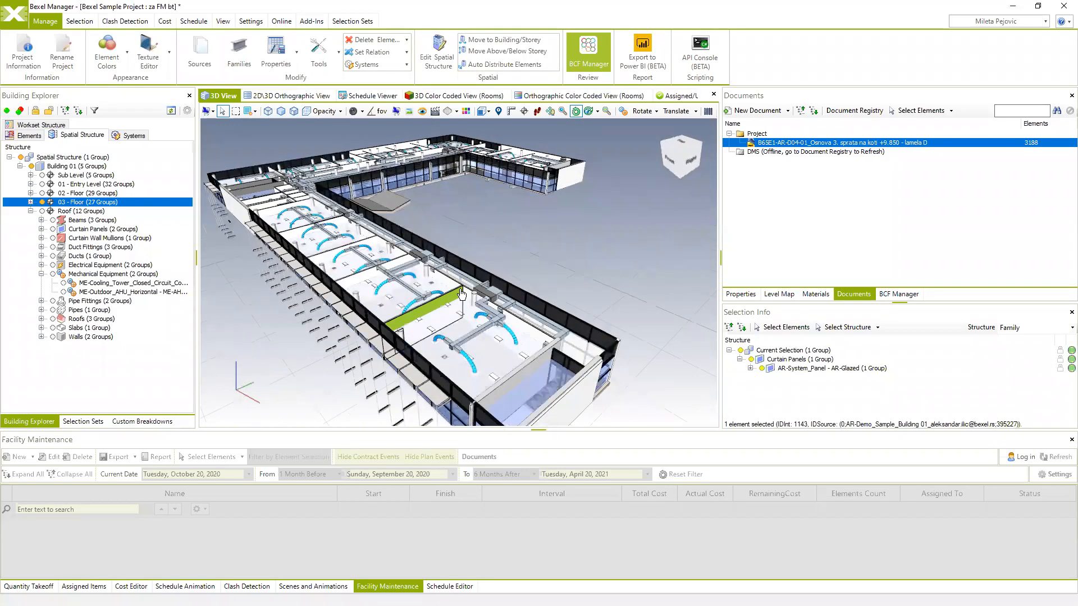
pyautogui.click(860, 112)
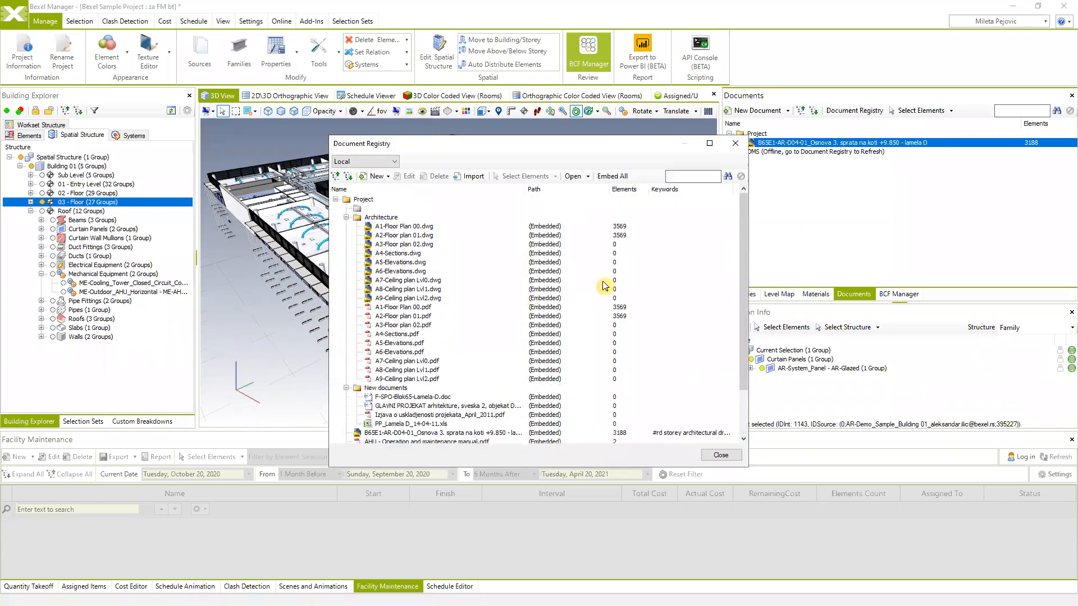
pyautogui.scroll(-2, 618, 295)
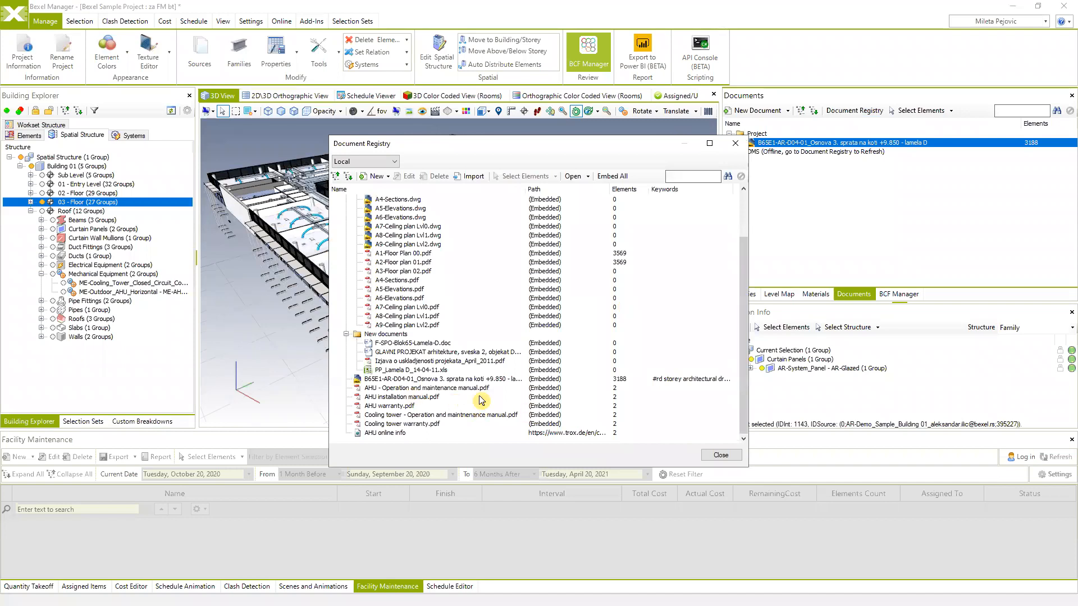
pyautogui.scroll(2, 469, 410)
pyautogui.scroll(-2, 474, 411)
pyautogui.click(735, 143)
pyautogui.scroll(2, 556, 235)
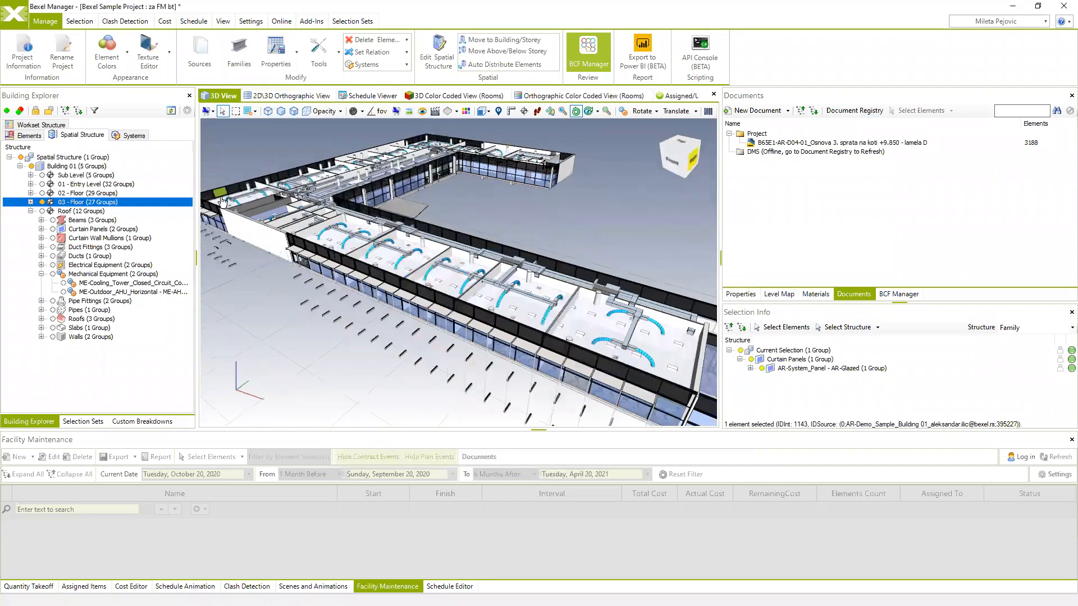
# Step: Show the whole building again and select a rooftop duct elbow, followed by the outdoor air handling unit, to compare their linked documents
pyautogui.click(18, 157)
pyautogui.click(17, 156)
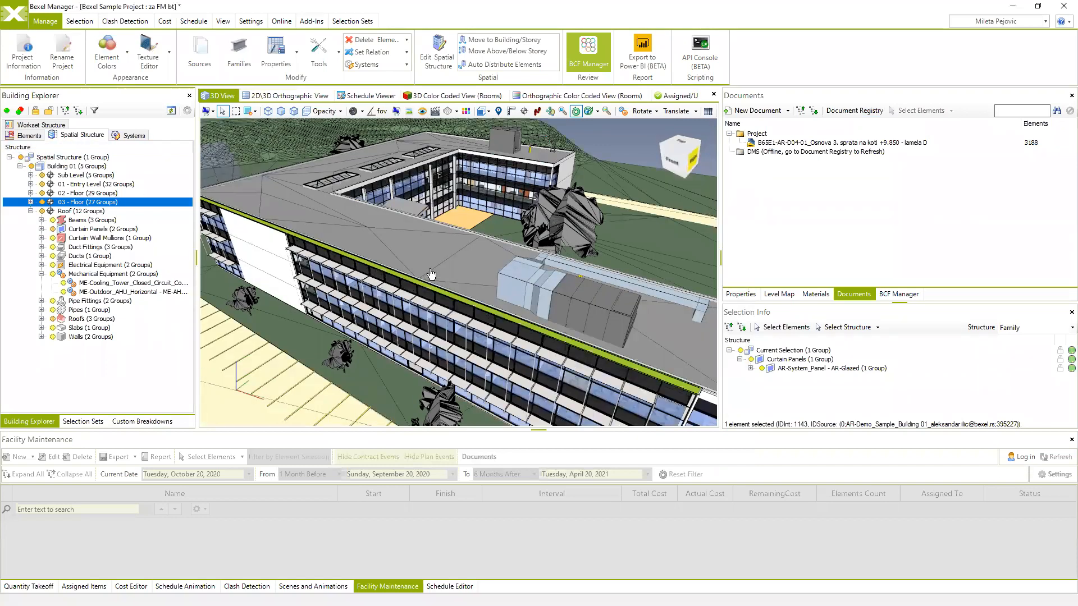
pyautogui.scroll(2, 453, 245)
pyautogui.click(454, 245)
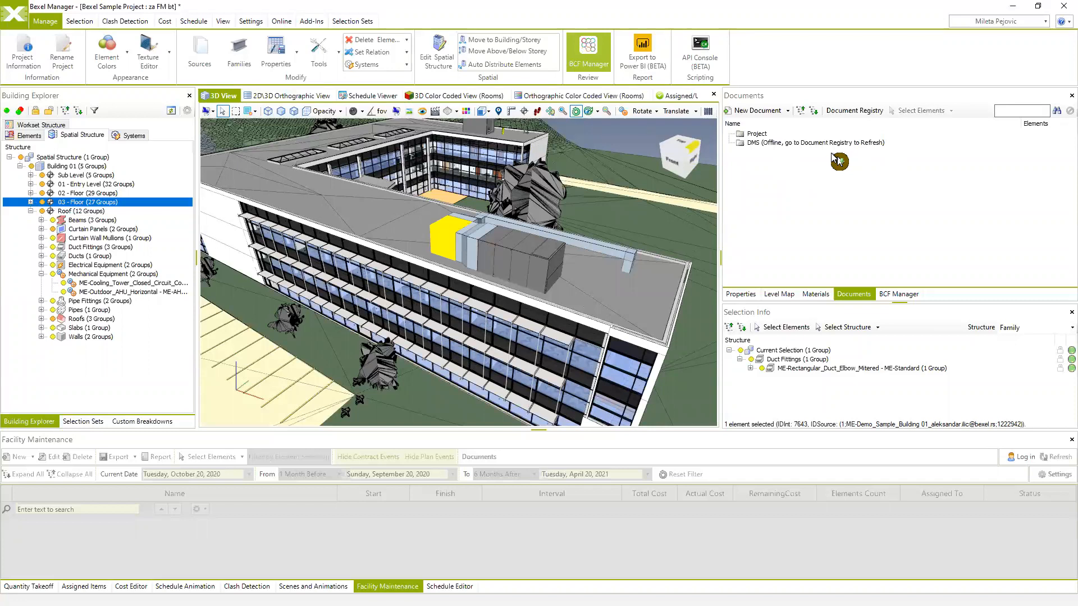
pyautogui.moveTo(631, 286); pyautogui.dragTo(624, 247, button='middle')
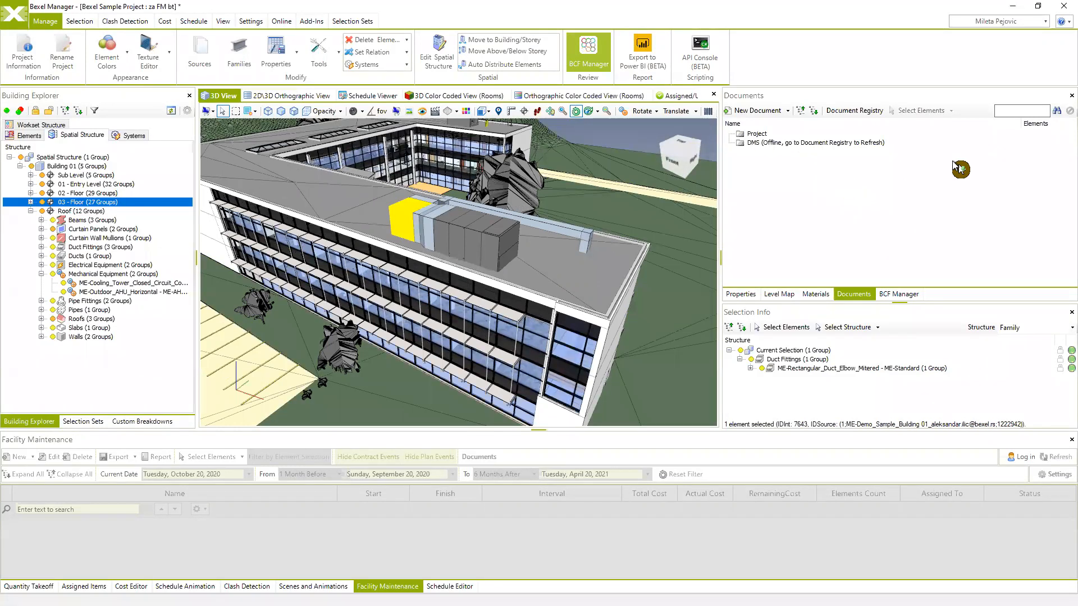
pyautogui.click(478, 242)
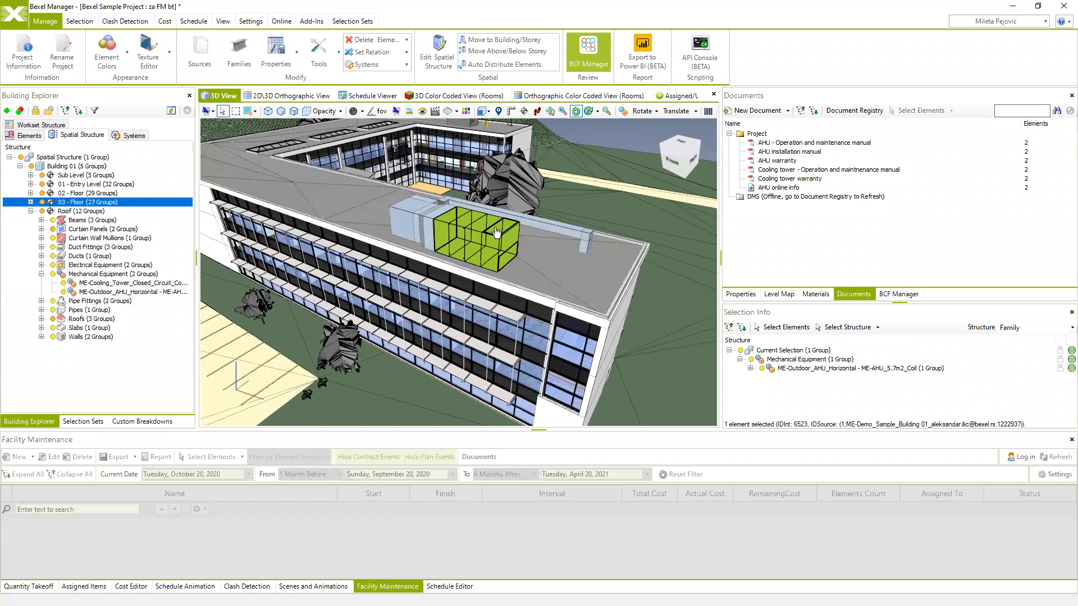
# Step: Open the AHU installation manual linked to the air handling unit, view its cover page and close it
pyautogui.click(777, 152)
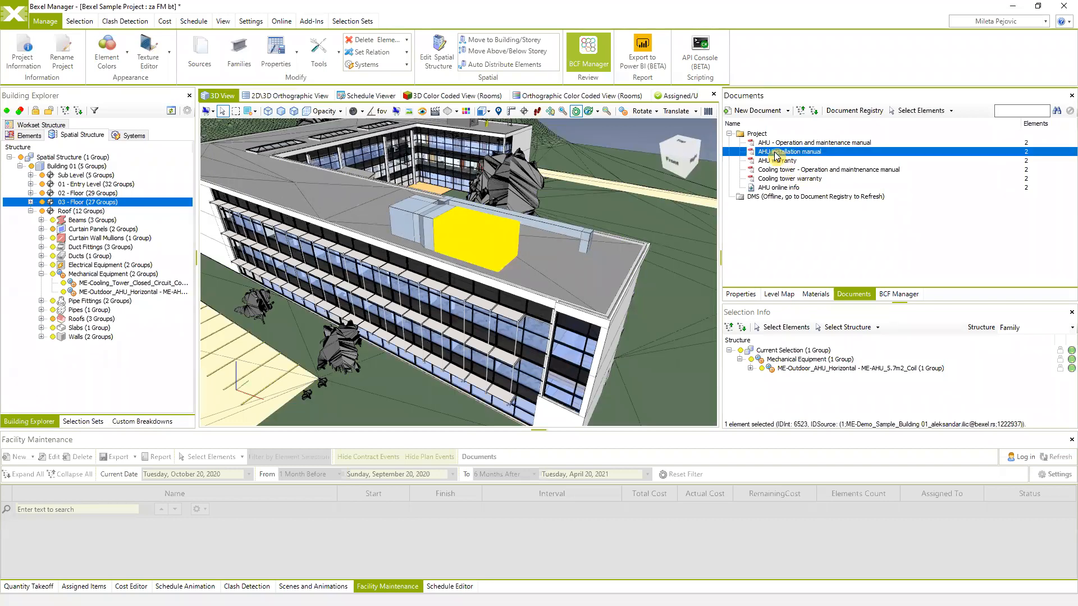
pyautogui.rightClick(776, 153)
pyautogui.click(752, 153)
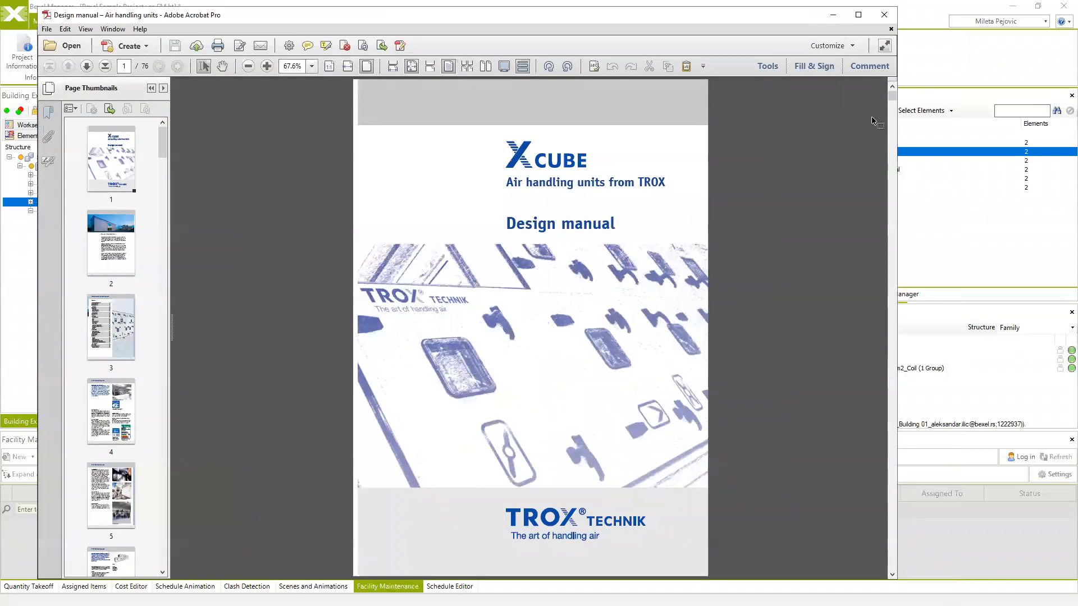
pyautogui.moveTo(777, 16); pyautogui.dragTo(639, 14)
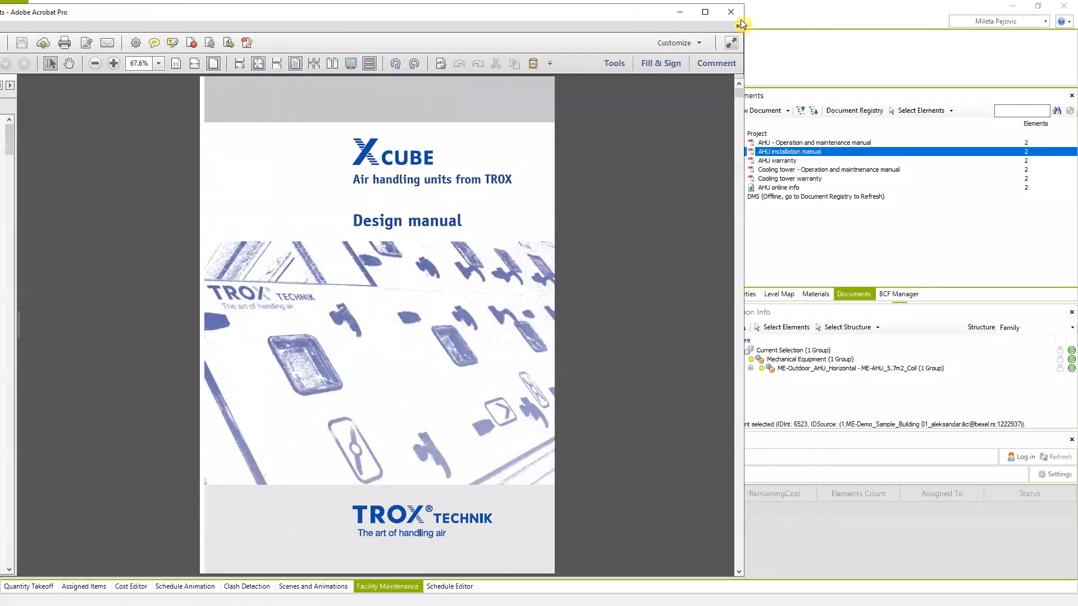
pyautogui.click(736, 15)
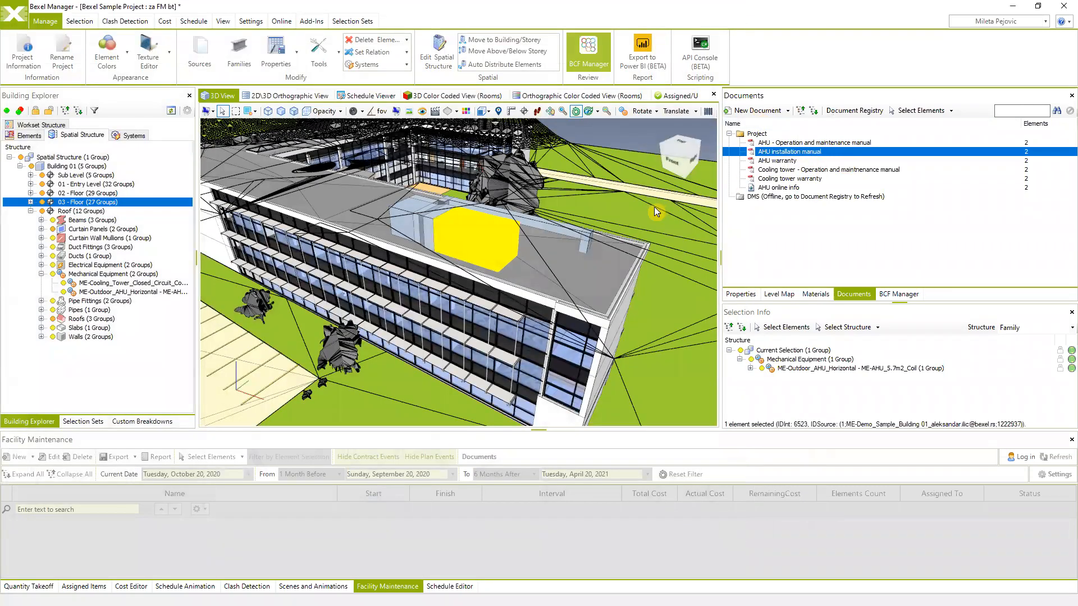
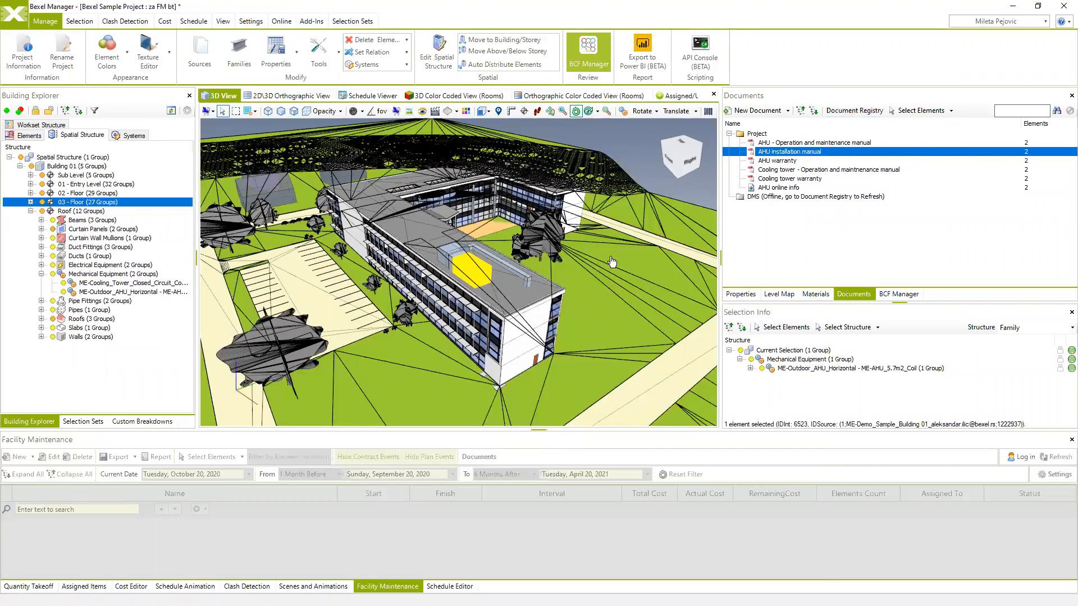
# Step: Restore the application window to a smaller size and widen the 3D view beside the Documents palette
pyautogui.moveTo(529, 268); pyautogui.dragTo(523, 309)
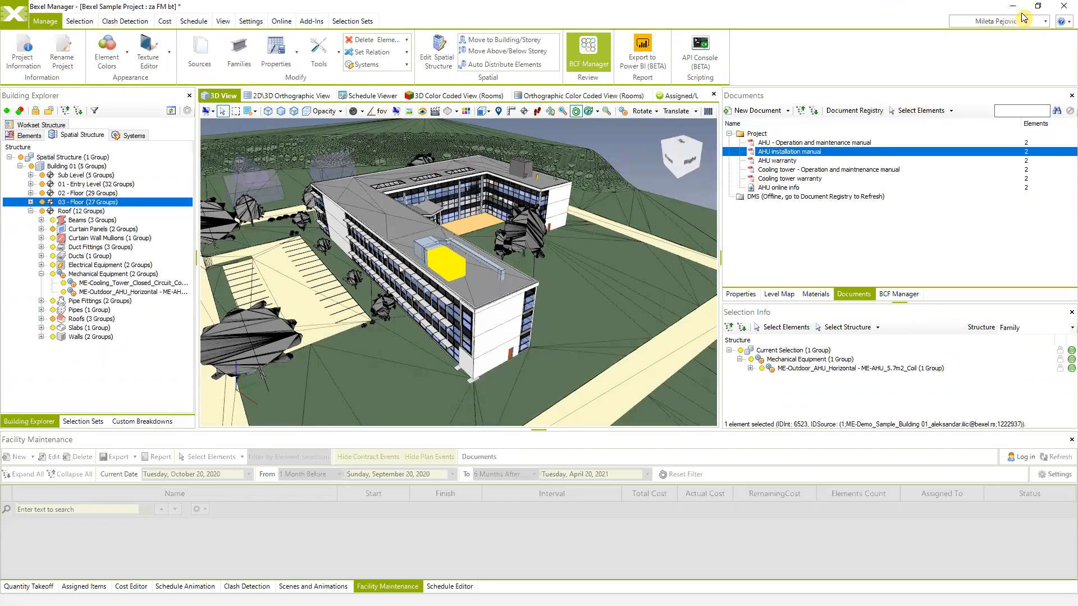
pyautogui.click(1042, 8)
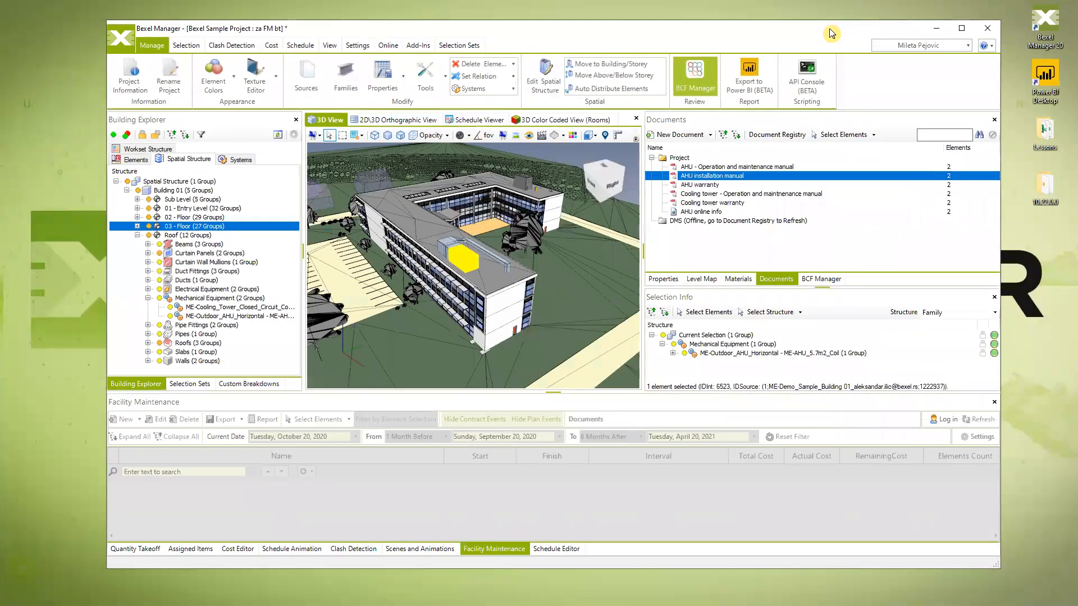
pyautogui.moveTo(802, 30); pyautogui.dragTo(788, 29)
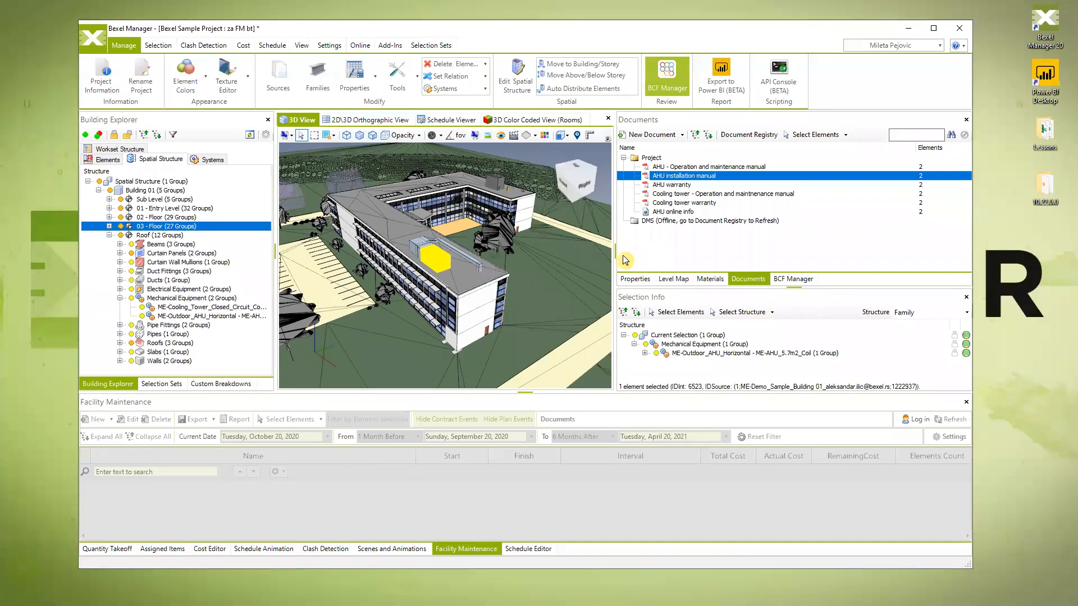
pyautogui.moveTo(616, 254); pyautogui.dragTo(654, 257)
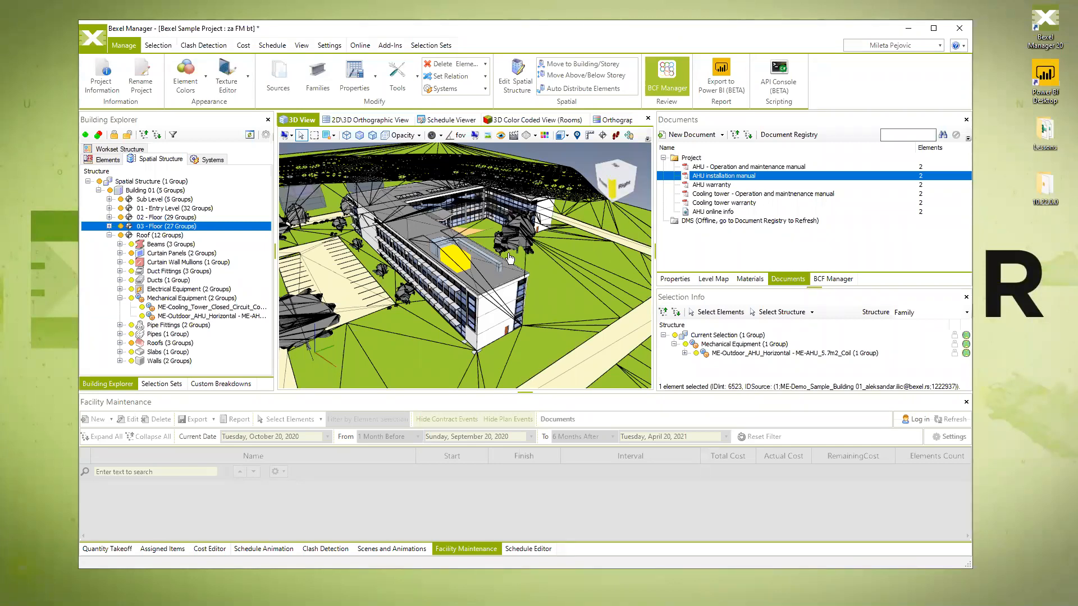
pyautogui.click(590, 287)
pyautogui.moveTo(588, 282); pyautogui.dragTo(589, 282)
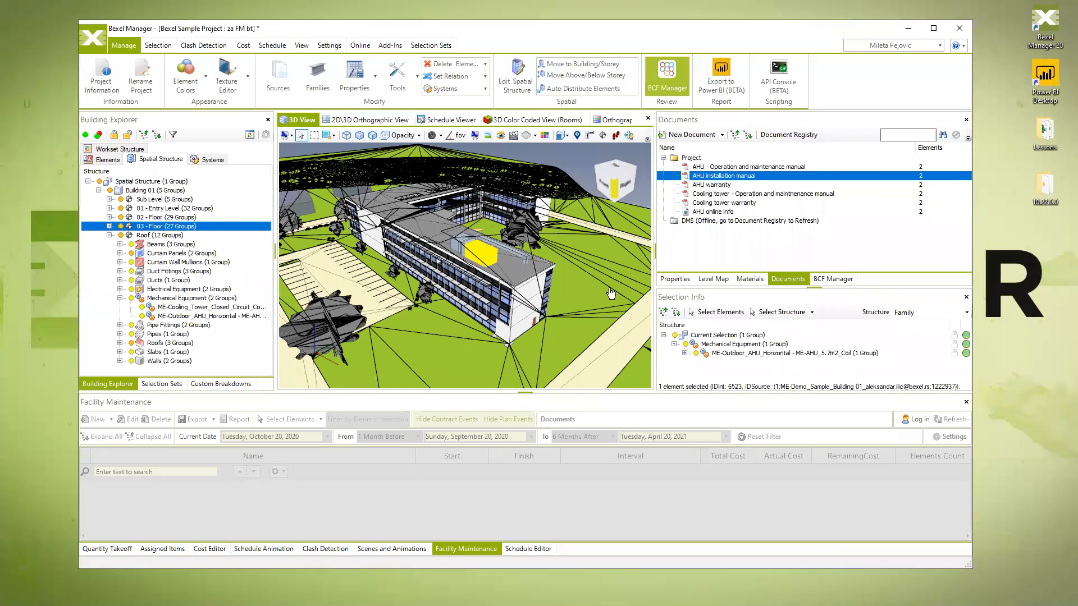
# Step: Hide all building elements and show only the Spaces category from the element structure
pyautogui.click(162, 384)
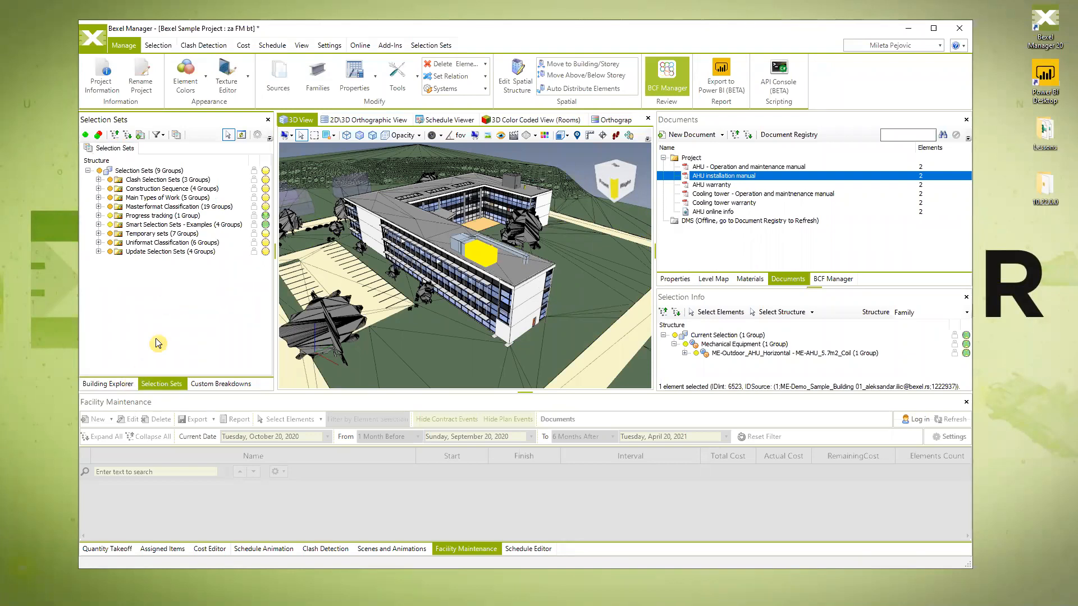
pyautogui.click(117, 382)
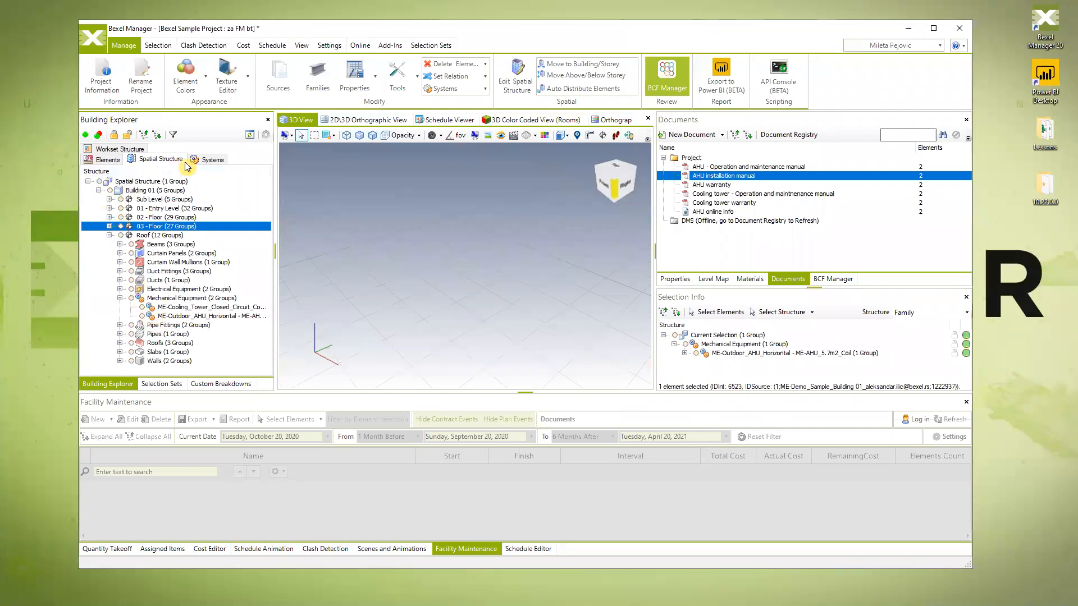
pyautogui.click(107, 159)
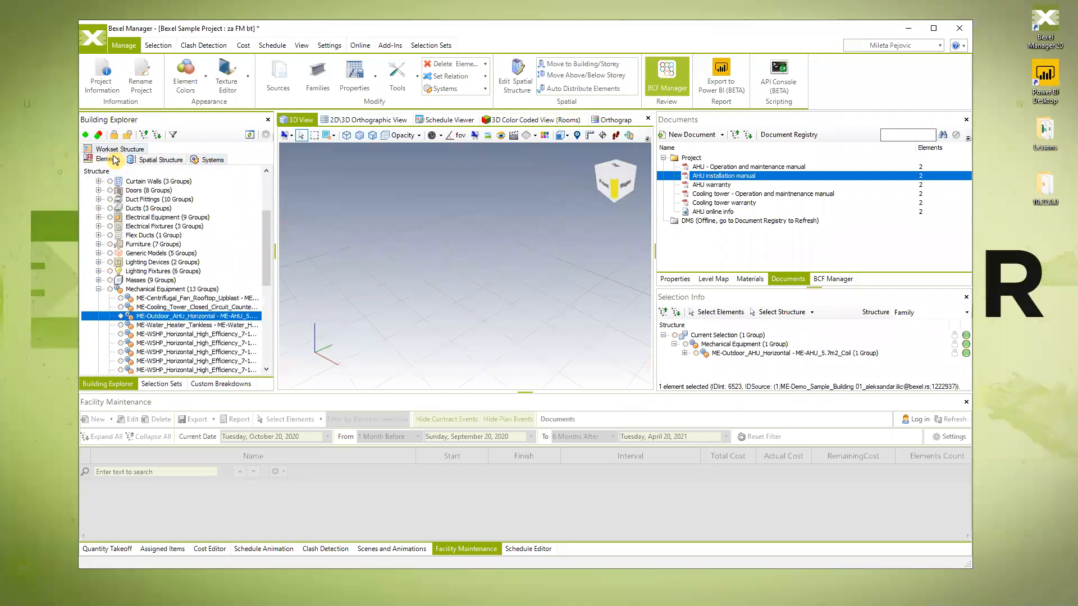
pyautogui.click(98, 290)
pyautogui.scroll(-3, 129, 296)
pyautogui.click(110, 298)
pyautogui.moveTo(527, 288); pyautogui.dragTo(490, 295, button='middle')
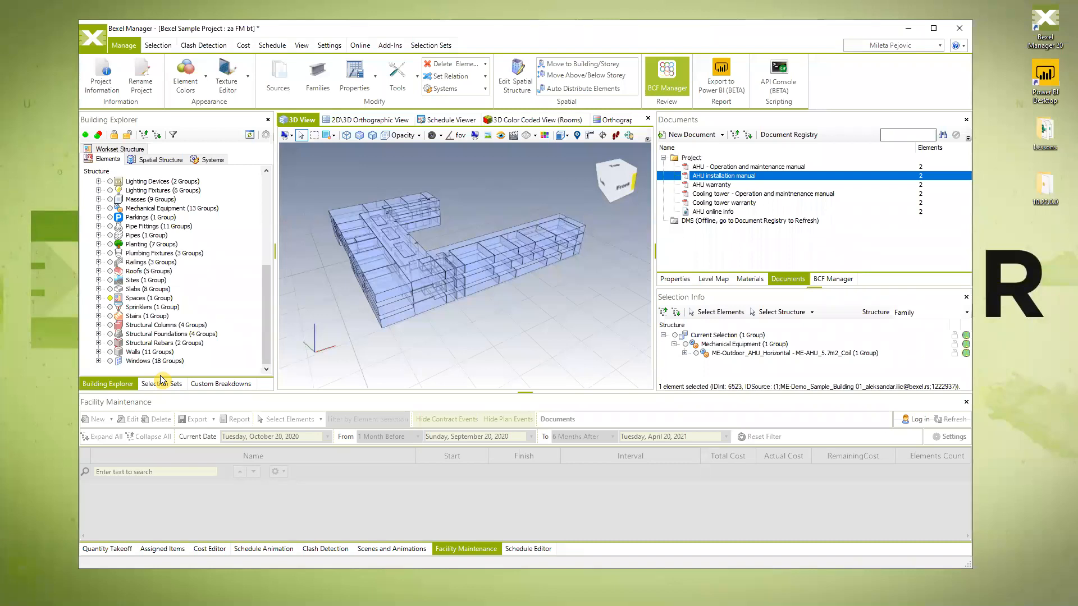
# Step: Display the Rooms custom breakdown and examine the spaces in the 3D Color Coded View (Rooms)
pyautogui.click(219, 384)
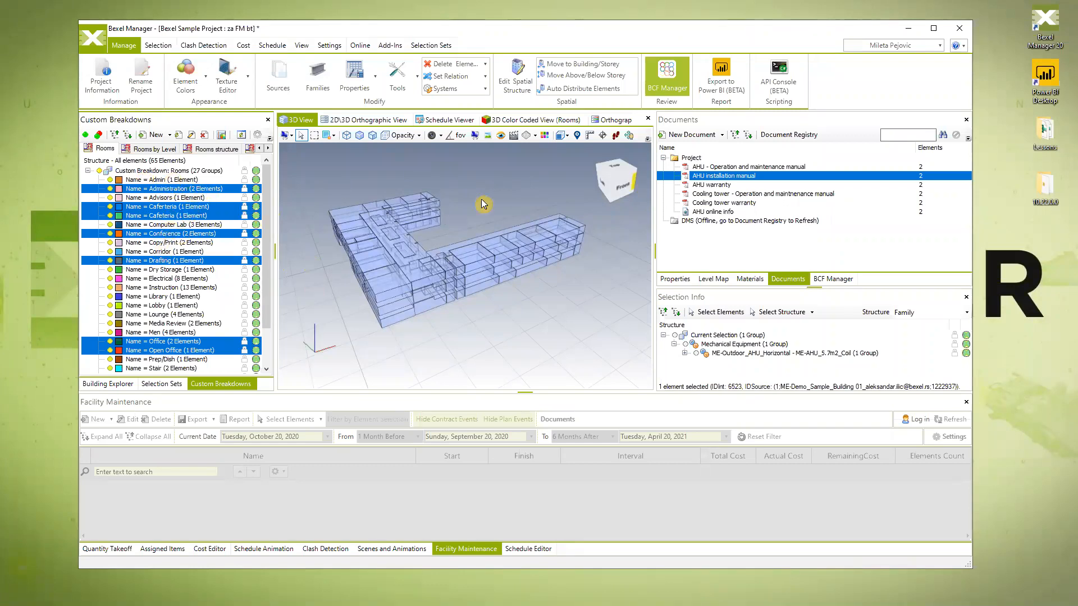
pyautogui.click(533, 121)
pyautogui.moveTo(508, 285); pyautogui.dragTo(517, 248, button='middle')
pyautogui.scroll(4, 457, 242)
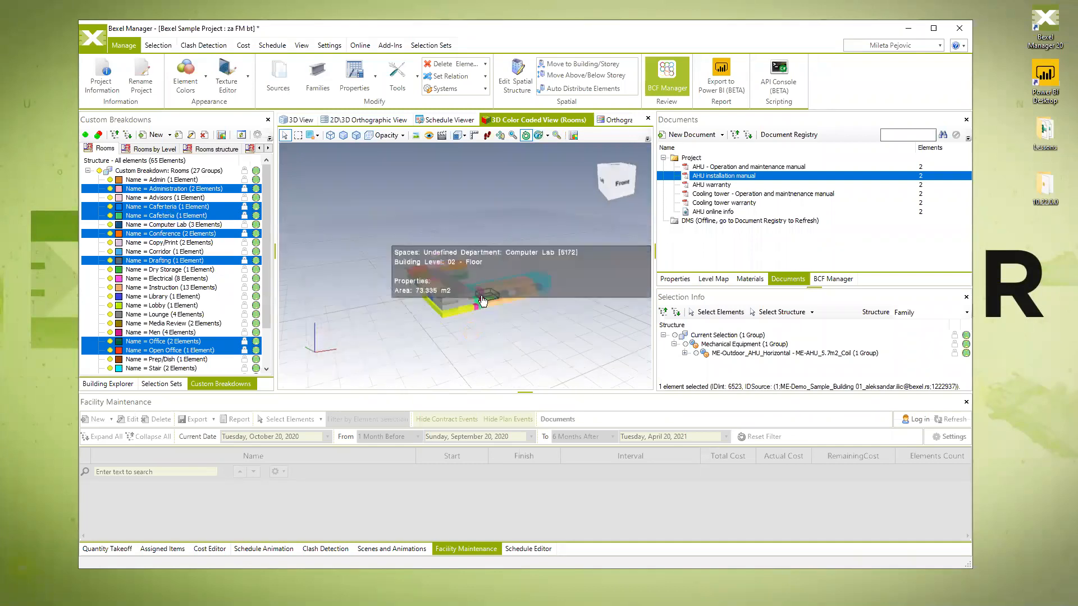
pyautogui.scroll(3, 481, 299)
pyautogui.moveTo(481, 299)
pyautogui.mouseDown(button='middle')
pyautogui.moveTo(476, 290)
pyautogui.moveTo(506, 304)
pyautogui.moveTo(489, 302)
pyautogui.mouseUp(button='middle')
pyautogui.scroll(3, 455, 261)
pyautogui.scroll(-2, 156, 264)
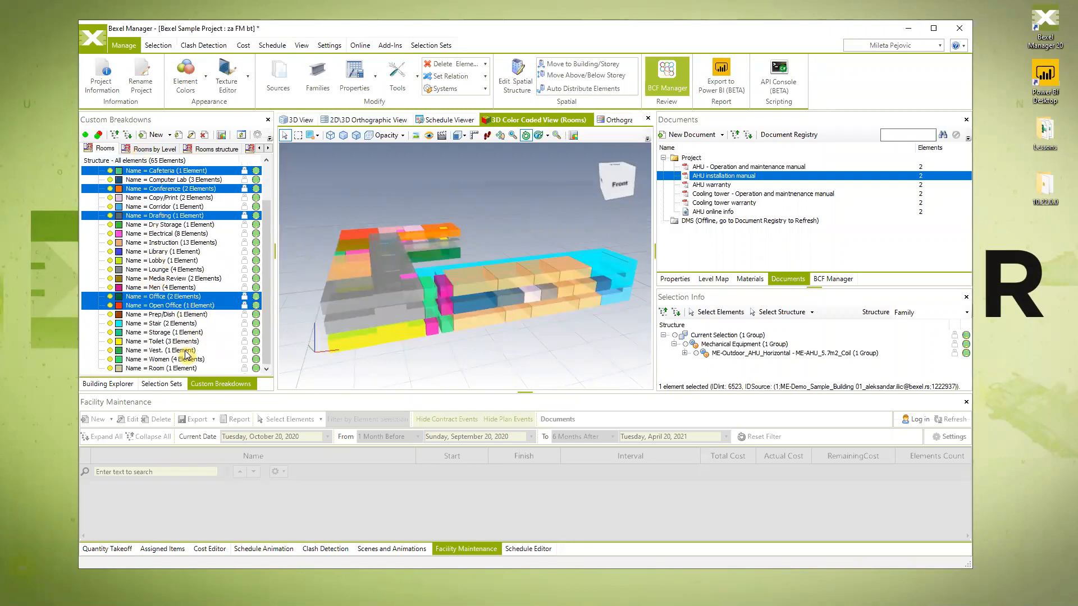
# Step: Add the Conference rooms from the Rooms breakdown to the selection and isolate the selected elements
pyautogui.scroll(2, 180, 334)
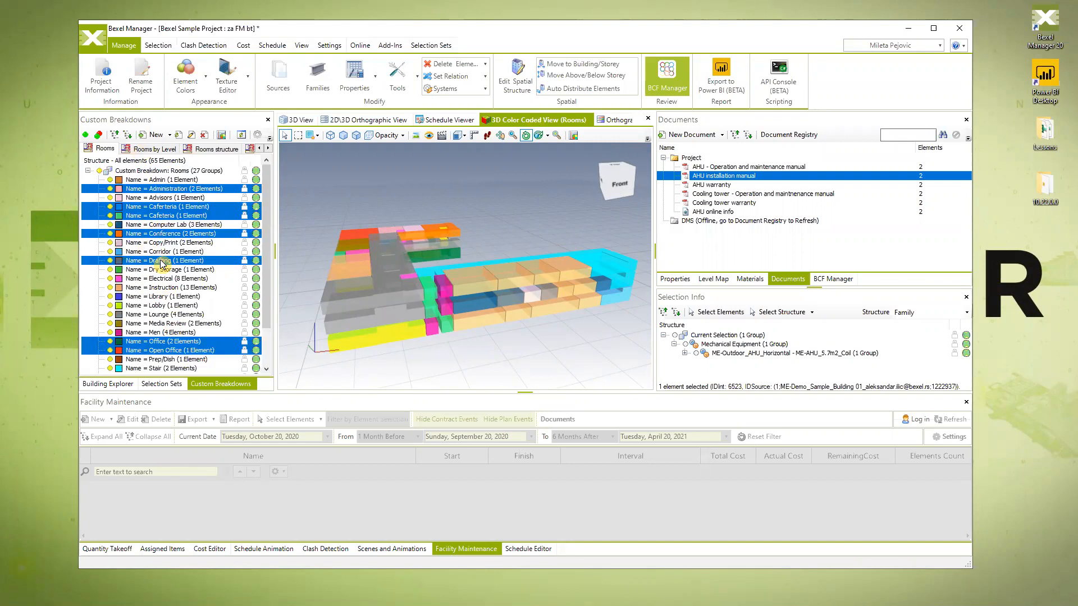
pyautogui.keyDown('ctrl'); pyautogui.click(153, 235); pyautogui.keyUp('ctrl')
pyautogui.keyDown('ctrl'); pyautogui.click(156, 237); pyautogui.keyUp('ctrl')
pyautogui.moveTo(433, 331)
pyautogui.mouseDown(button='middle')
pyautogui.moveTo(419, 335)
pyautogui.moveTo(439, 338)
pyautogui.mouseUp(button='middle')
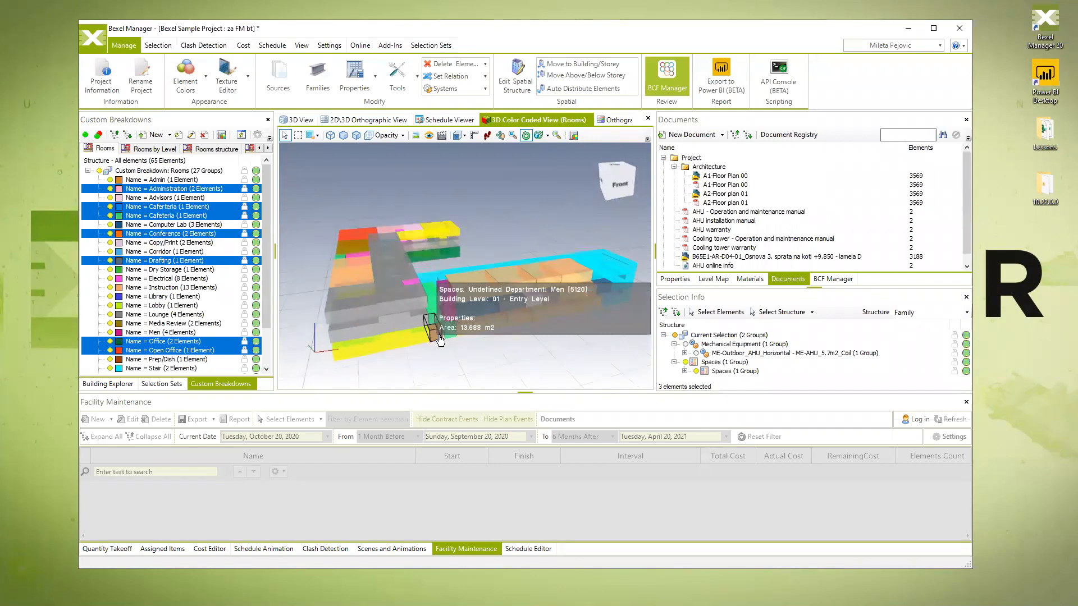
pyautogui.rightClick(477, 358)
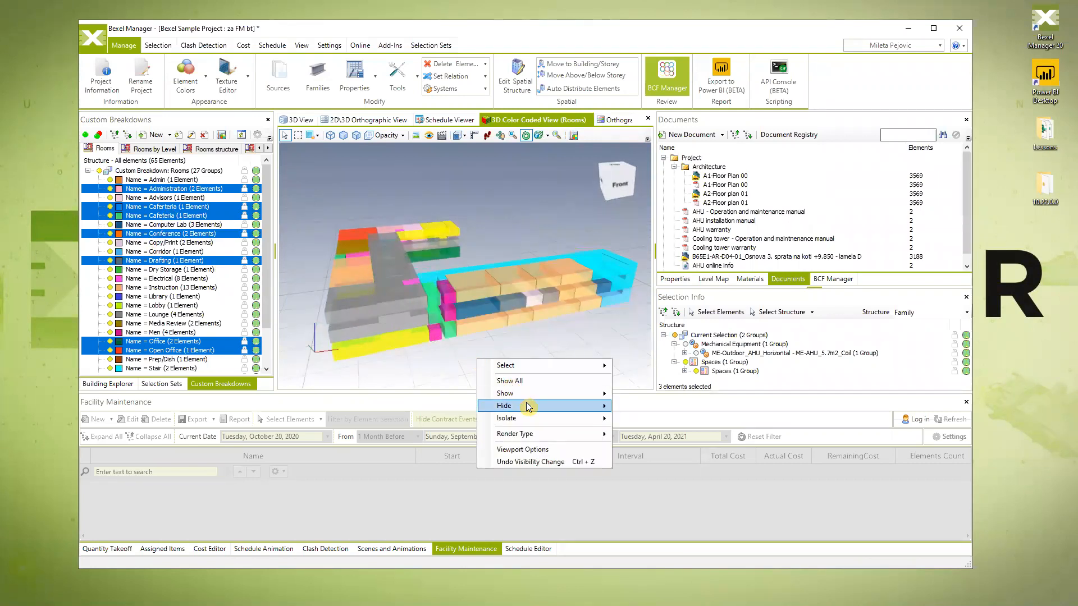
pyautogui.moveTo(561, 418)
pyautogui.click(658, 420)
pyautogui.moveTo(601, 363); pyautogui.dragTo(500, 248)
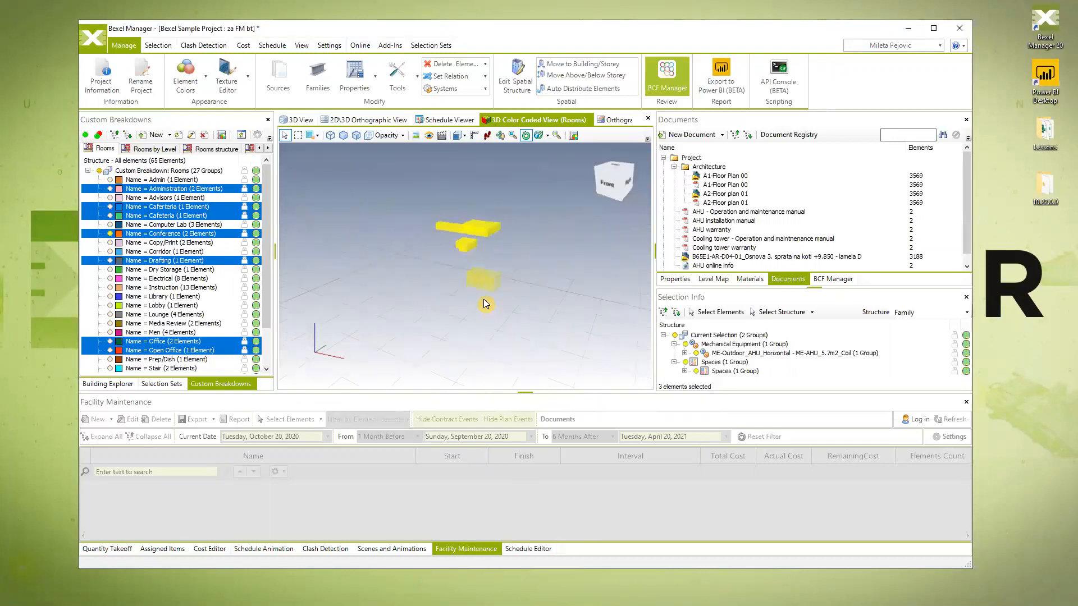
# Step: Add the Administration and Advisors rooms to the selection and isolate all selected elements
pyautogui.rightClick(362, 262)
pyautogui.click(155, 191)
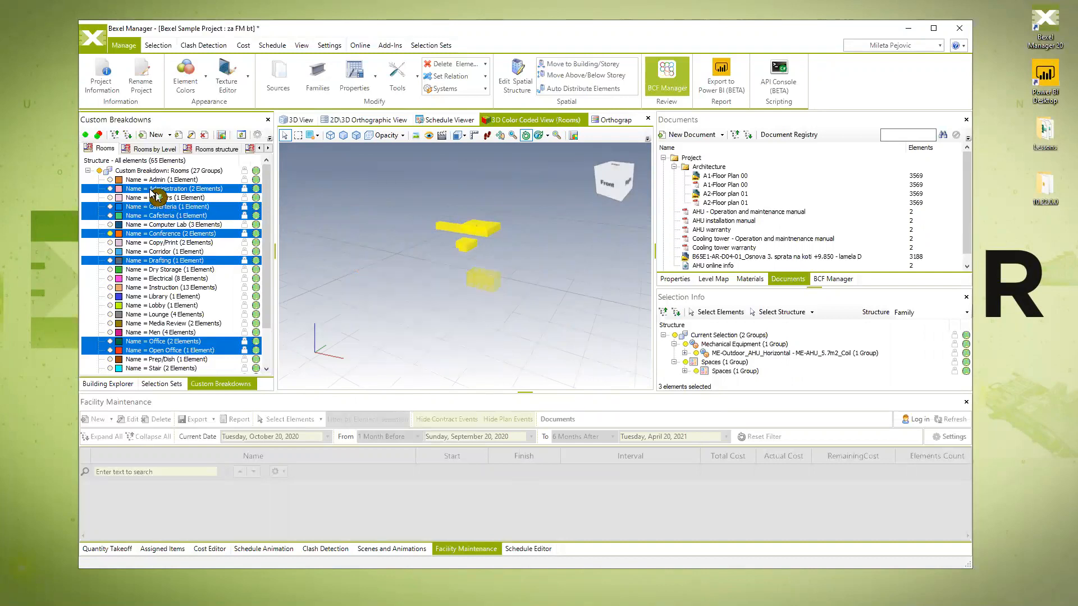
pyautogui.keyDown('ctrl'); pyautogui.click(156, 192); pyautogui.keyUp('ctrl')
pyautogui.keyDown('ctrl'); pyautogui.click(150, 200); pyautogui.keyUp('ctrl')
pyautogui.keyDown('ctrl'); pyautogui.click(148, 190); pyautogui.keyUp('ctrl')
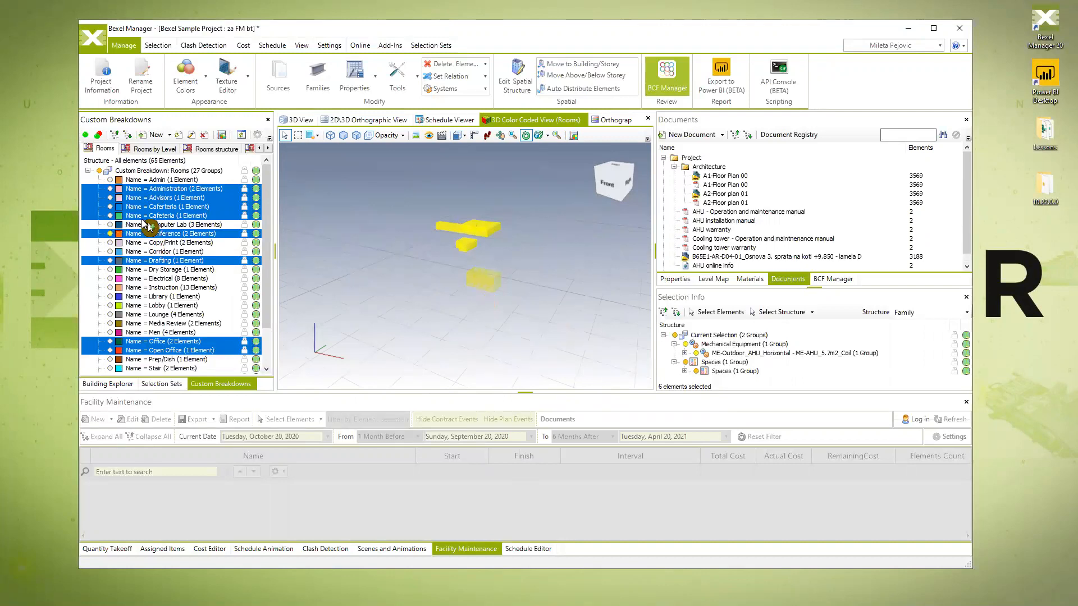
pyautogui.rightClick(337, 251)
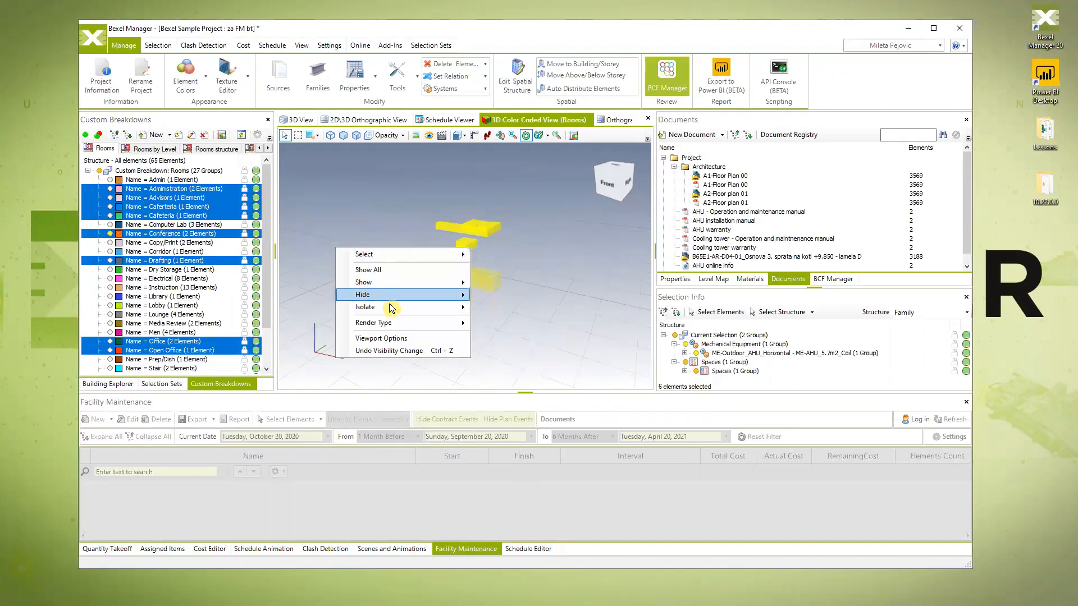
pyautogui.moveTo(402, 306)
pyautogui.click(504, 311)
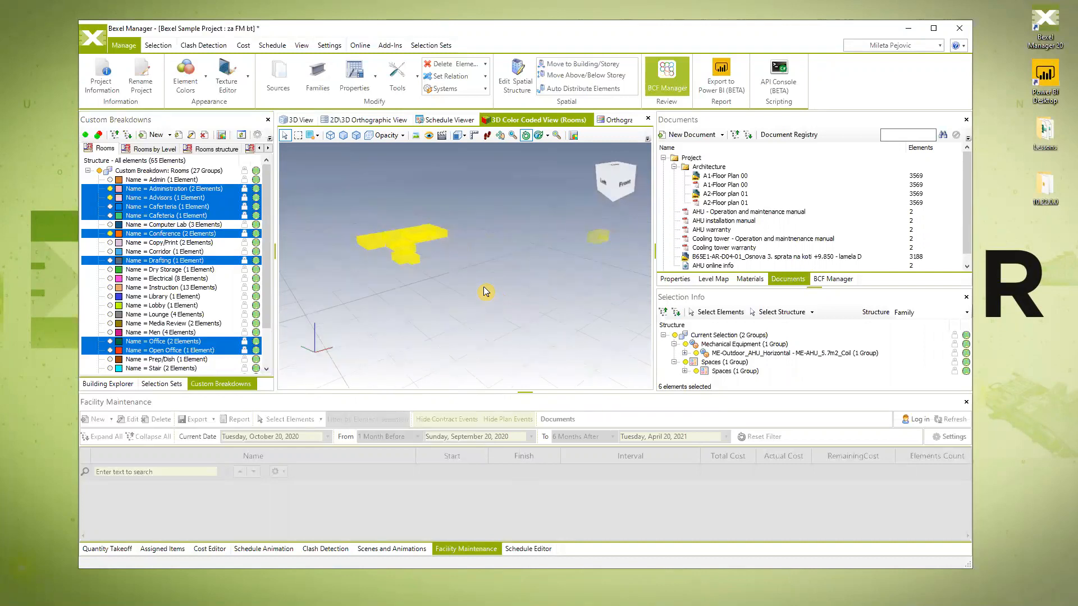
pyautogui.moveTo(442, 298); pyautogui.dragTo(460, 303, button='middle')
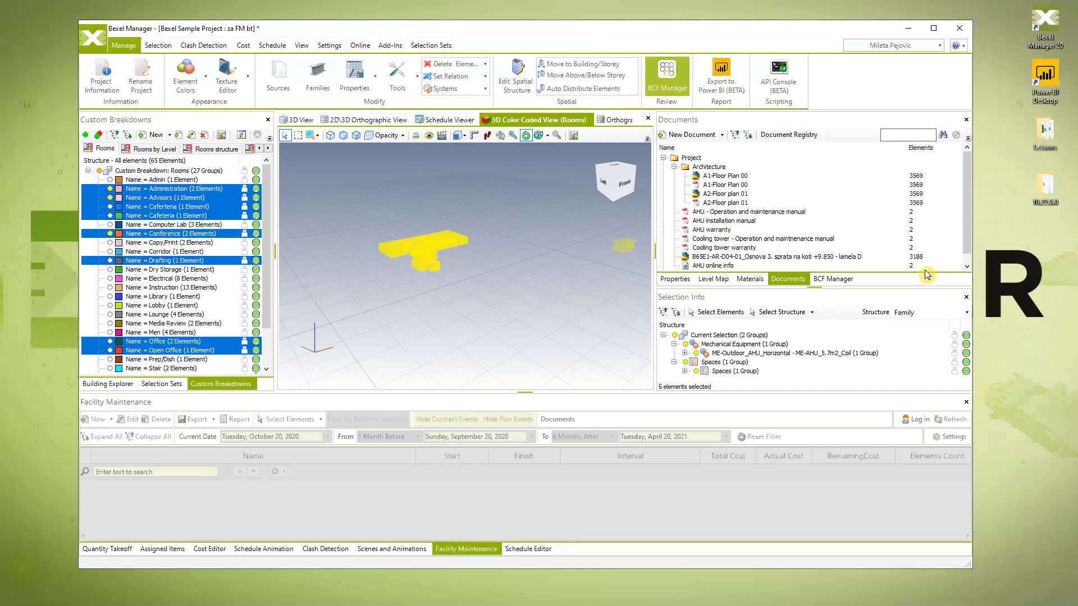
# Step: Display the properties of the currently selected equipment and spaces
pyautogui.click(676, 279)
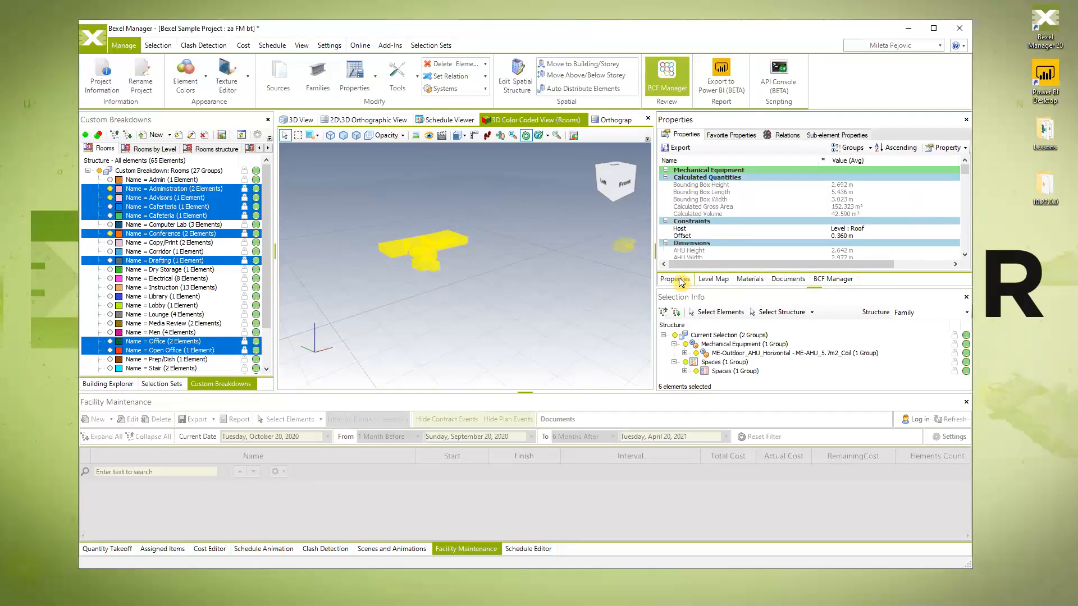
pyautogui.click(965, 148)
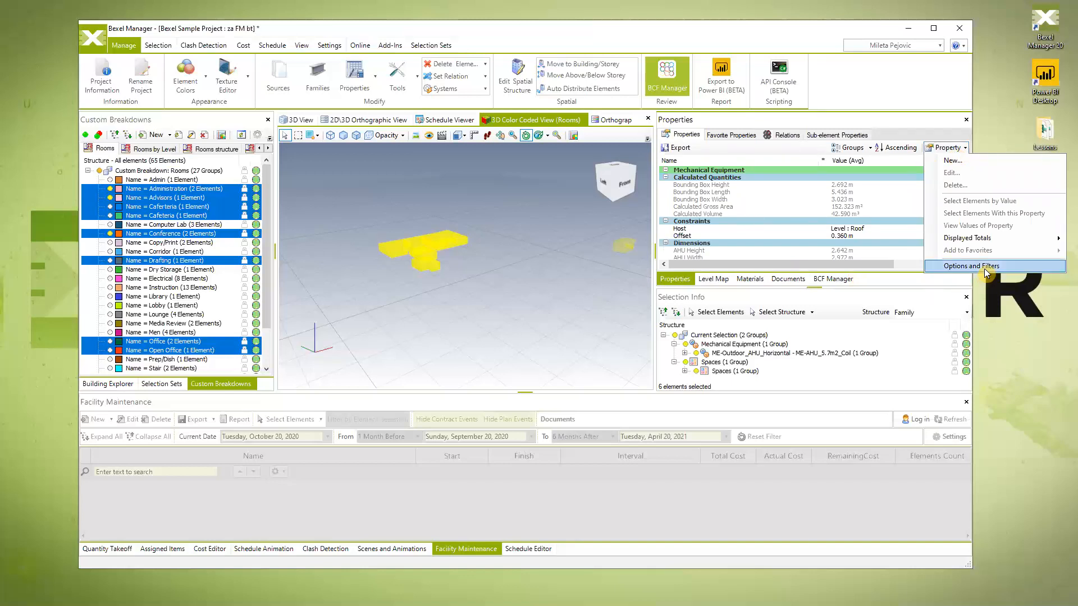
pyautogui.click(983, 161)
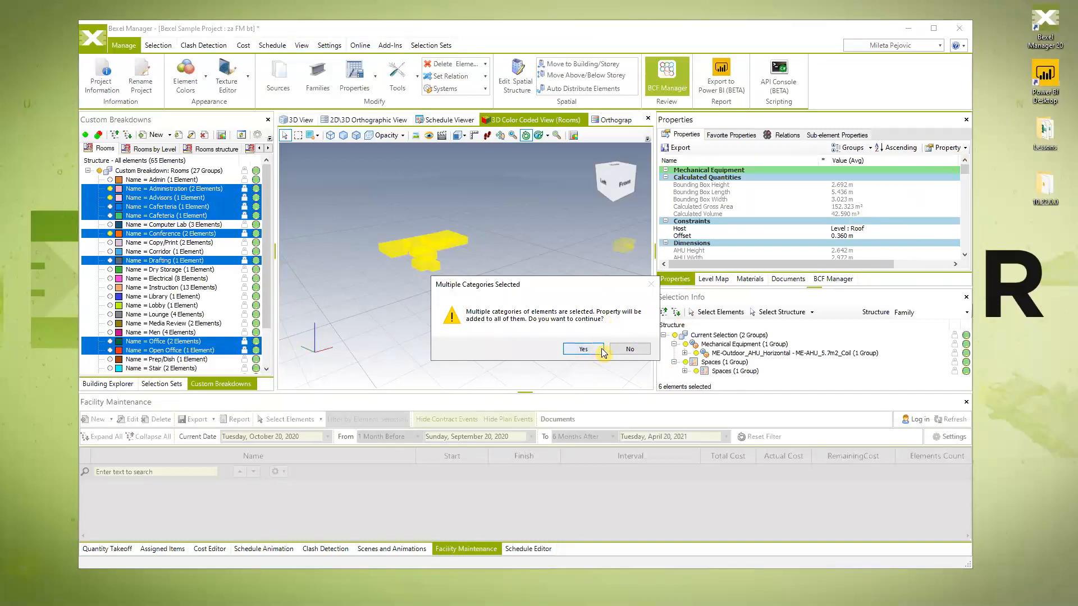
pyautogui.click(625, 354)
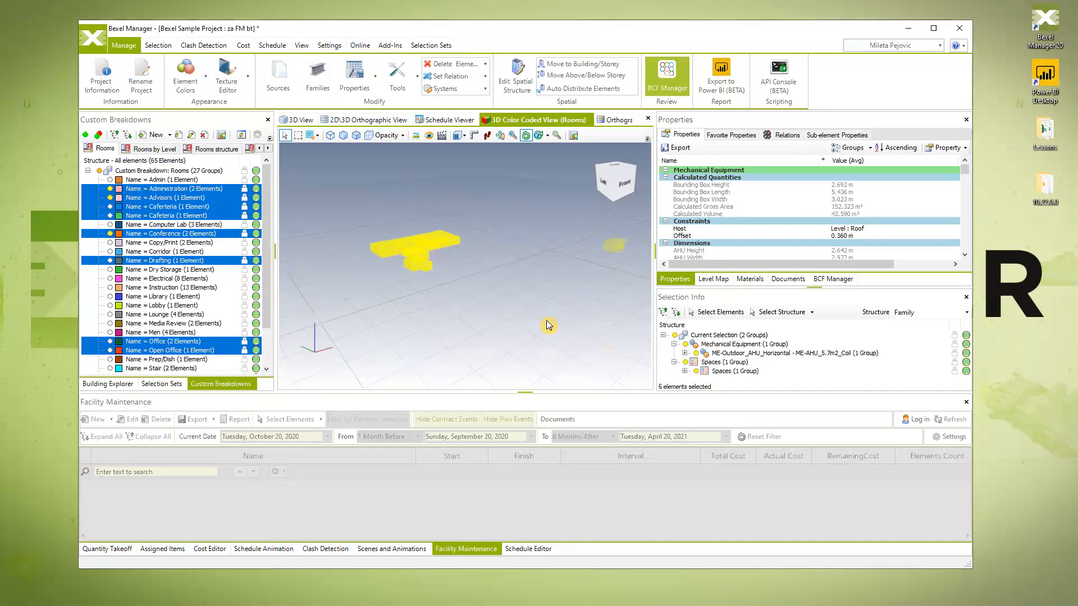
# Step: Reduce the current selection to only the elements of the Spaces group
pyautogui.click(726, 371)
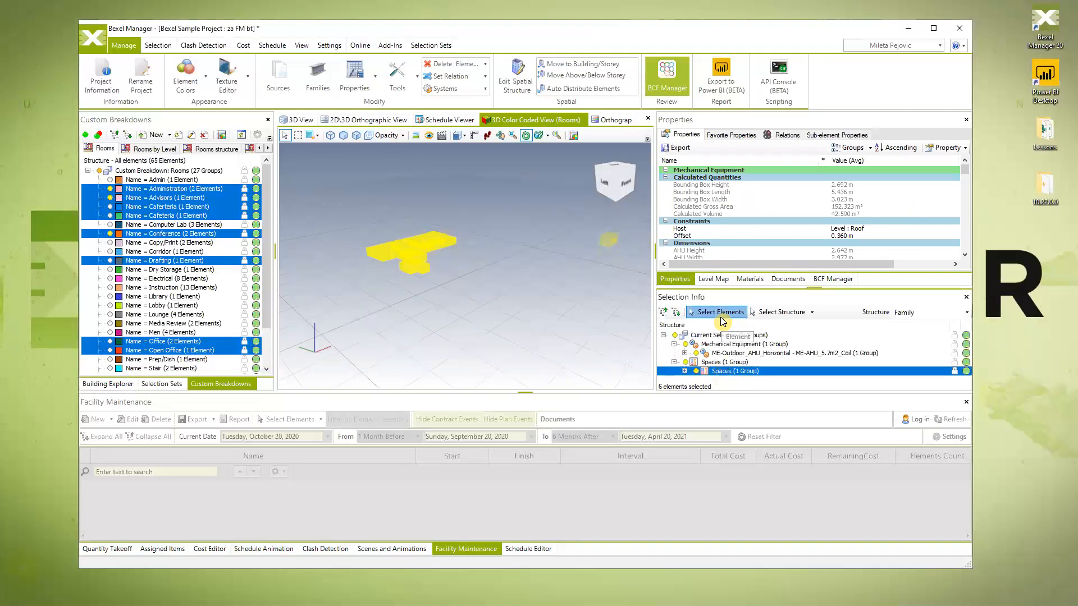
pyautogui.click(721, 312)
pyautogui.moveTo(484, 310)
pyautogui.mouseDown()
pyautogui.moveTo(509, 313)
pyautogui.moveTo(491, 311)
pyautogui.mouseUp()
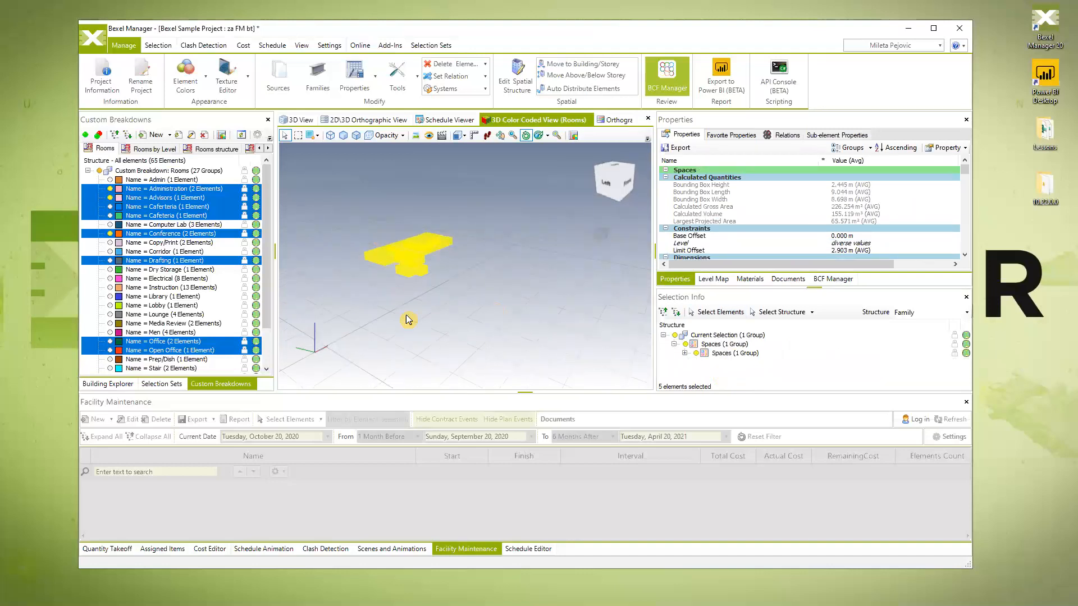
# Step: Create a Yes / No property named Rentable rooms in the FM Properties group for the selected spaces, with its value checked
pyautogui.click(952, 148)
pyautogui.click(962, 161)
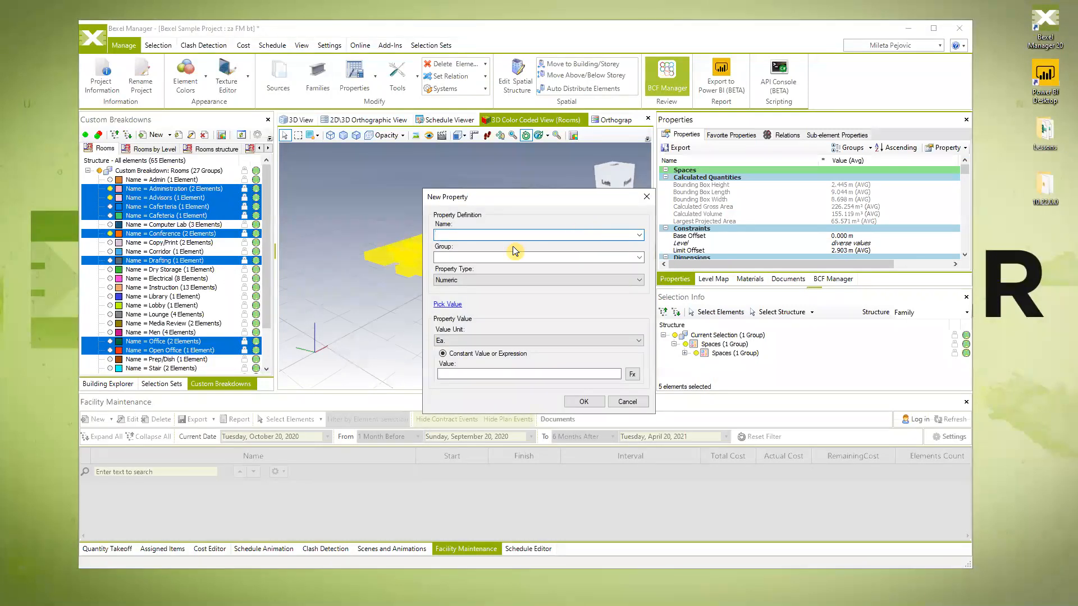
pyautogui.write('Rentable rooms')
pyautogui.click(511, 257)
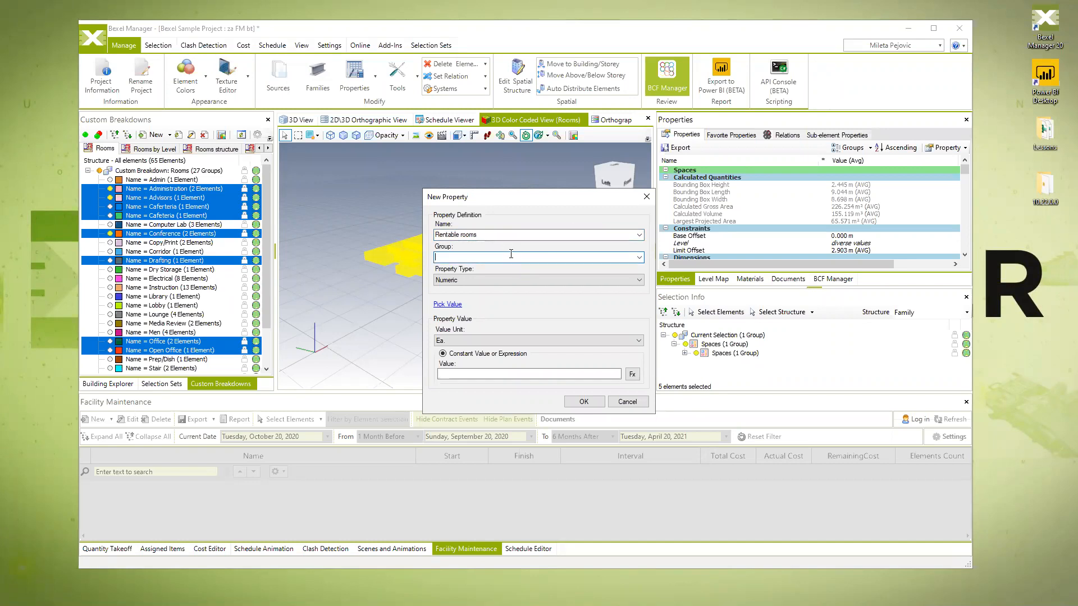
pyautogui.write('M Properties')
pyautogui.click(639, 280)
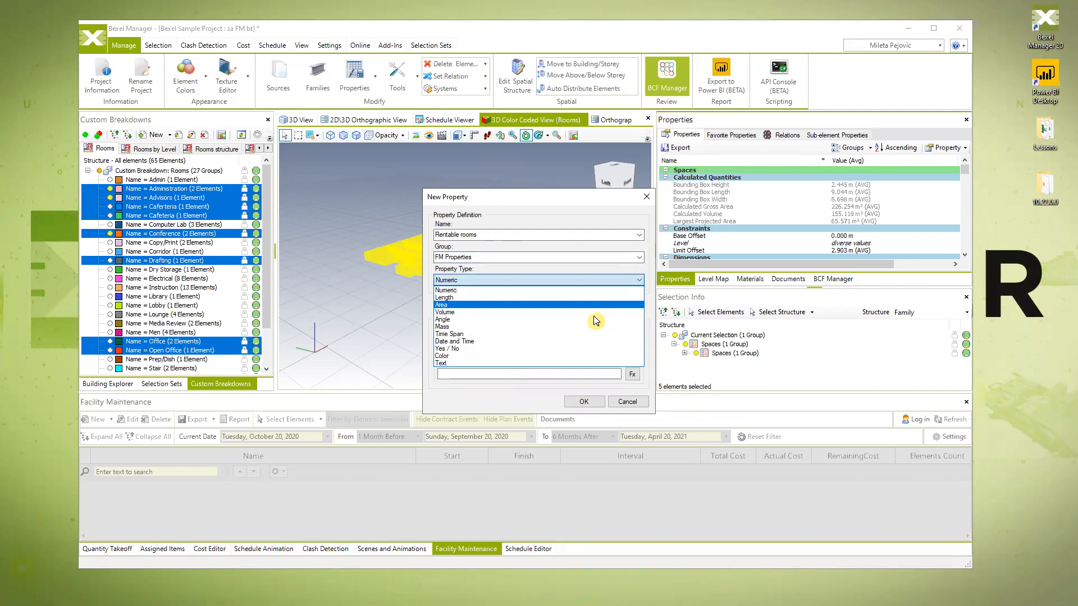
pyautogui.click(550, 349)
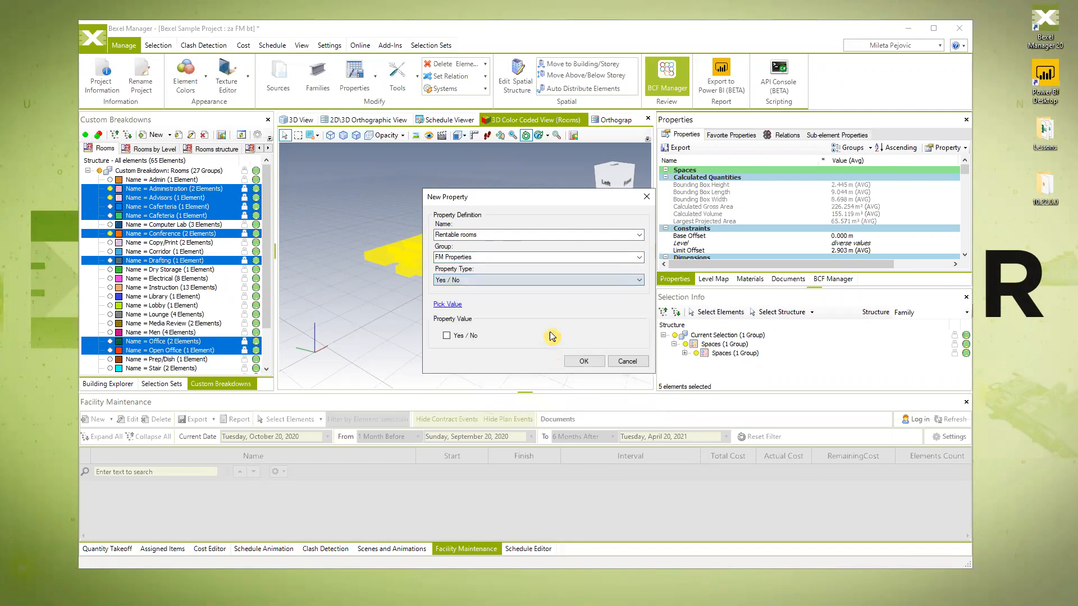
pyautogui.click(447, 336)
pyautogui.click(582, 363)
# Step: Select a single Conference room in the 3D view, and enlarge the window with a wider property list
pyautogui.scroll(-6, 847, 217)
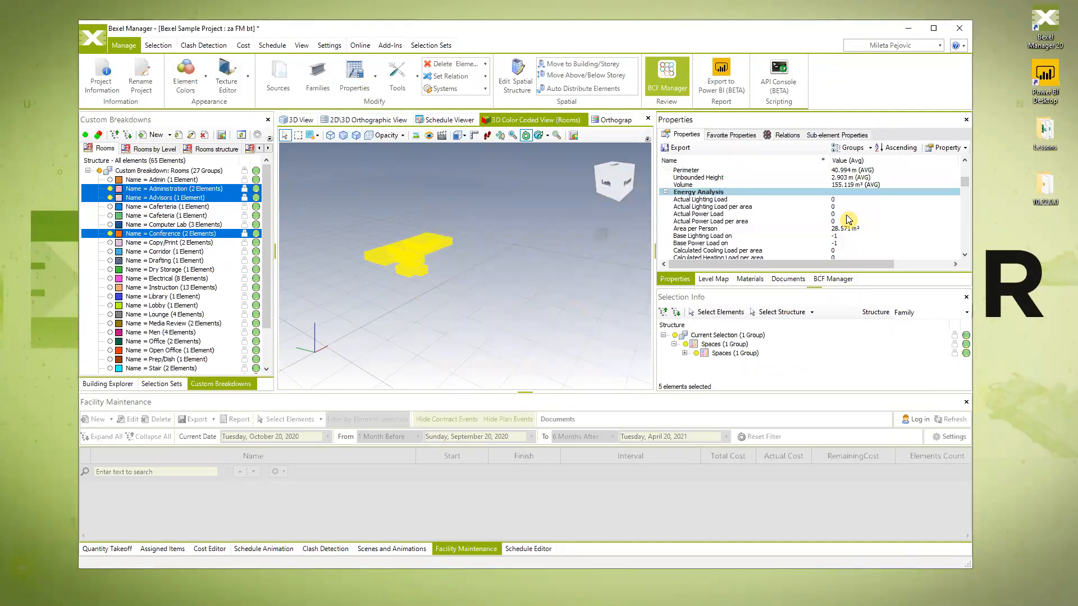
pyautogui.click(499, 294)
pyautogui.click(435, 254)
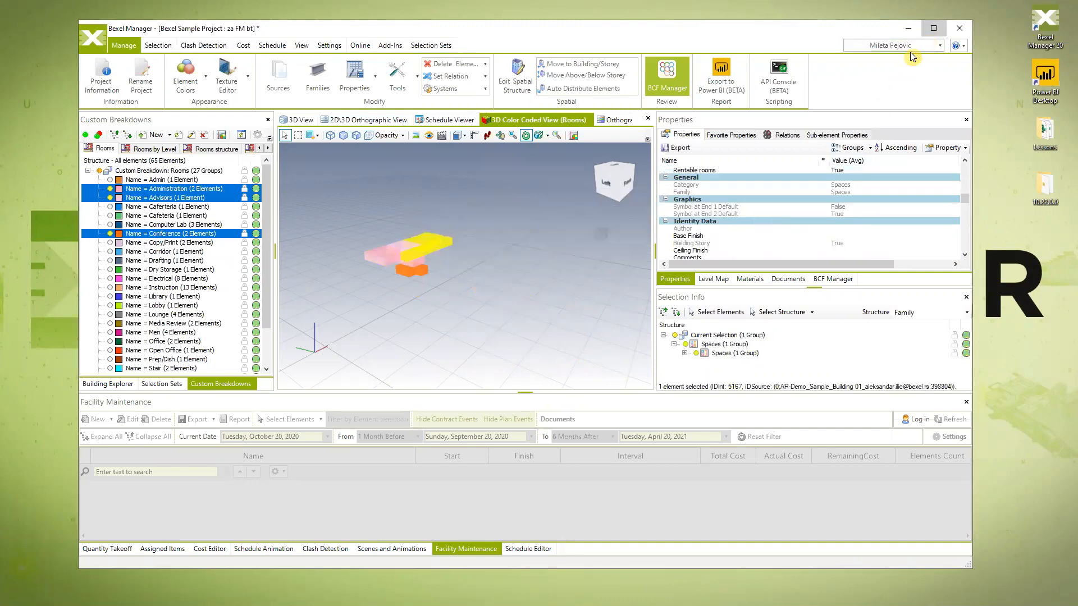
pyautogui.click(932, 30)
pyautogui.moveTo(760, 197); pyautogui.dragTo(651, 197)
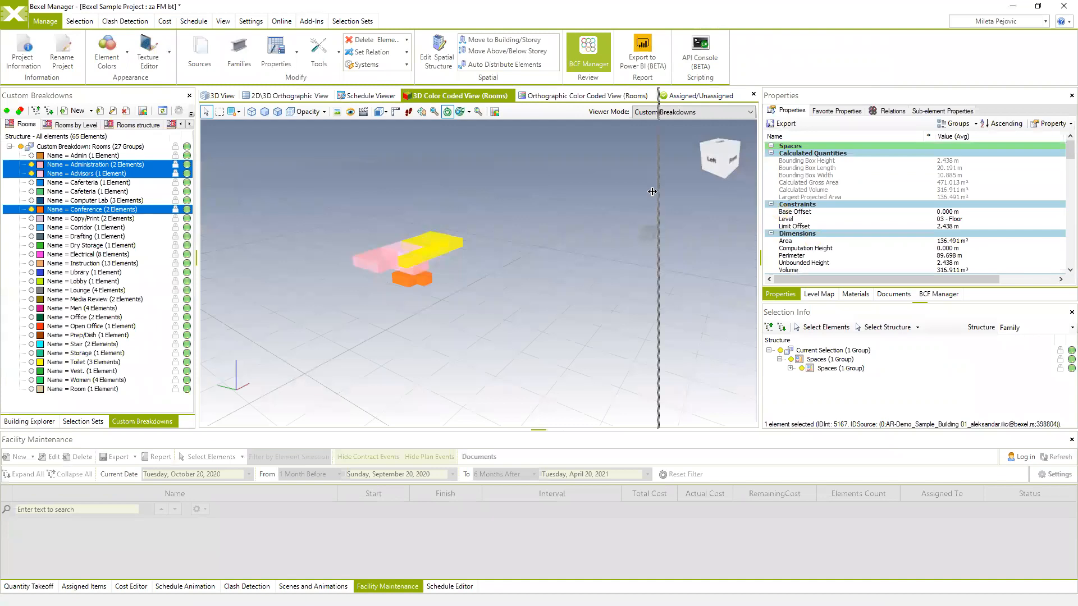
# Step: Look up the Rentable rooms value under FM Properties for the selected Conference room
pyautogui.scroll(-10, 778, 221)
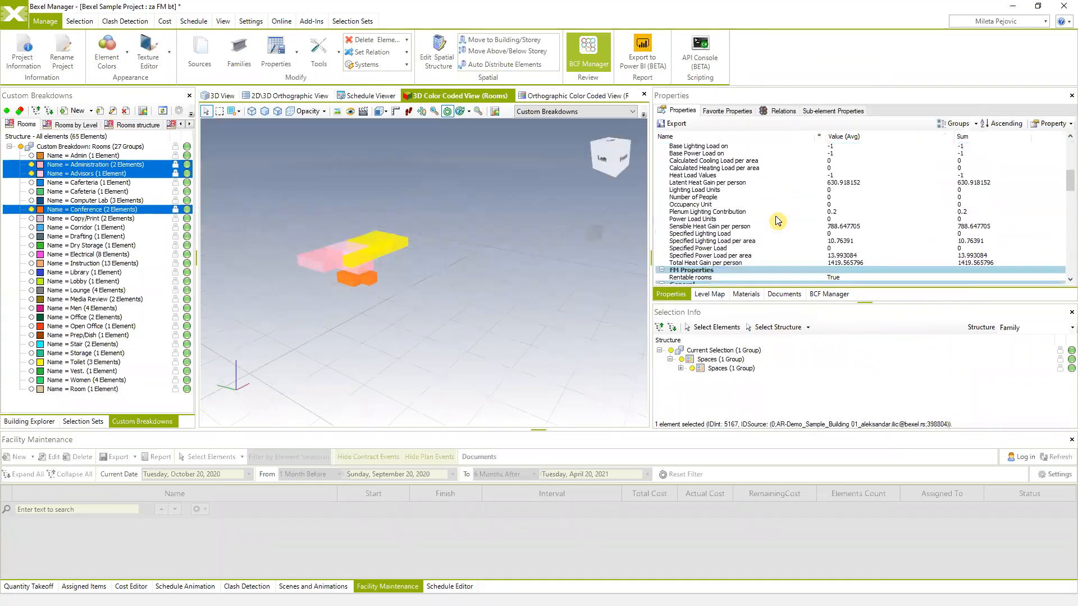
pyautogui.scroll(-10, 767, 218)
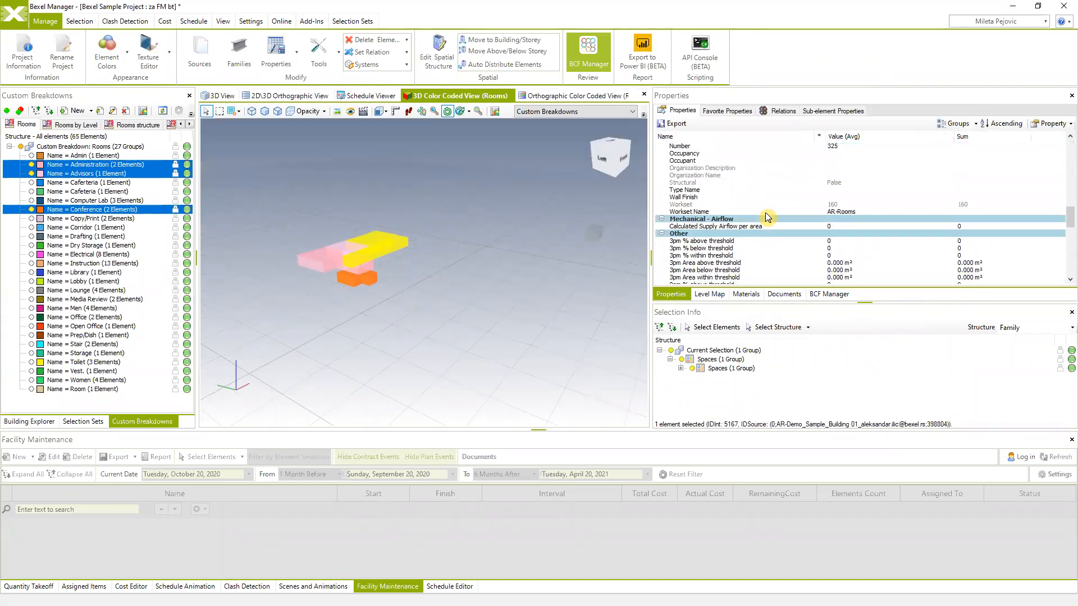
pyautogui.scroll(-10, 767, 218)
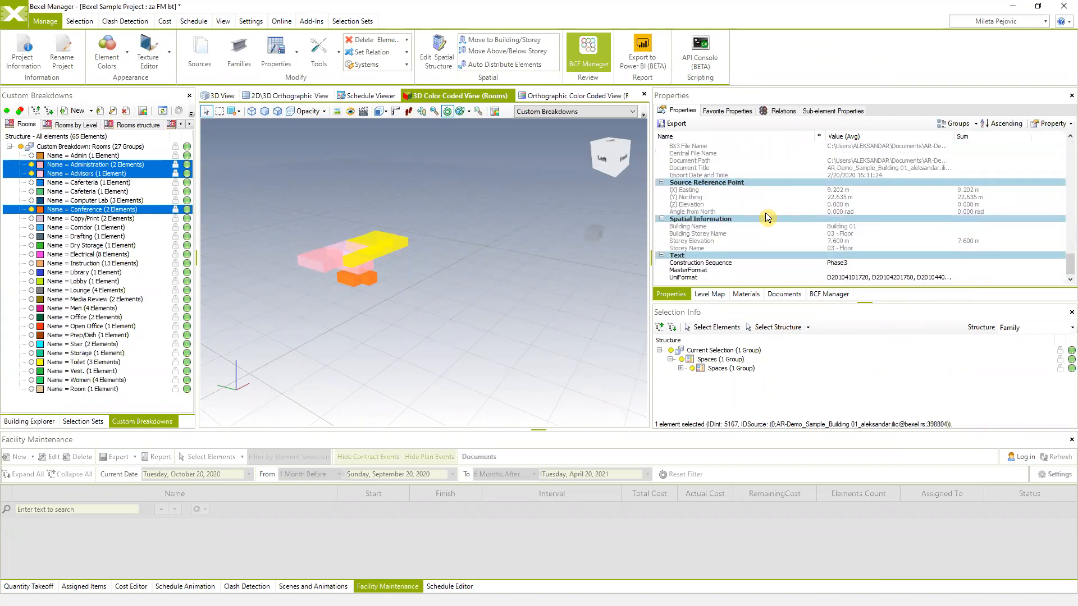
pyautogui.scroll(10, 768, 217)
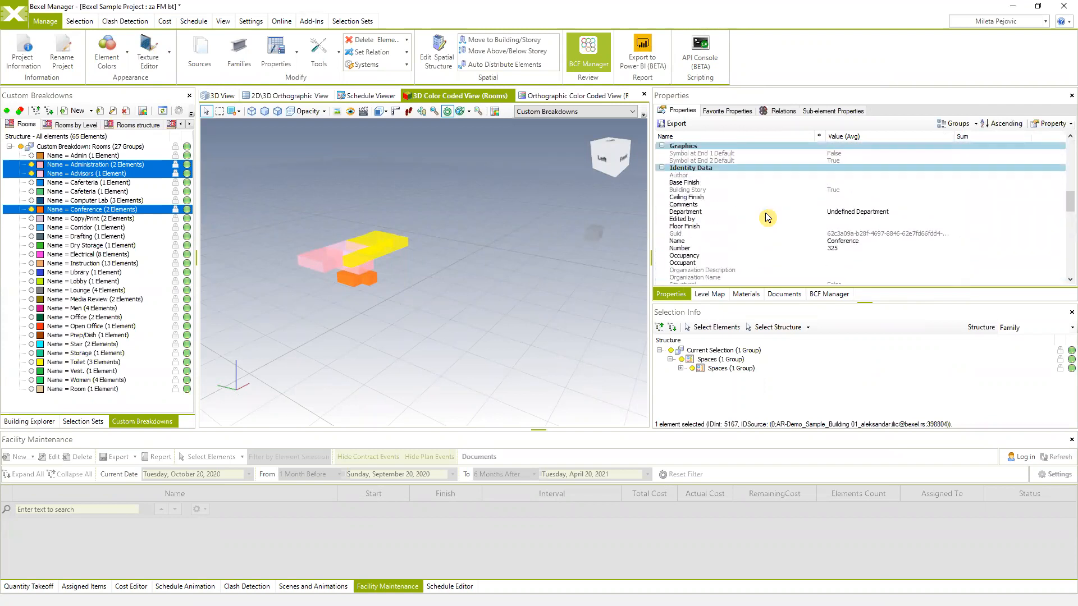
pyautogui.scroll(-2, 767, 217)
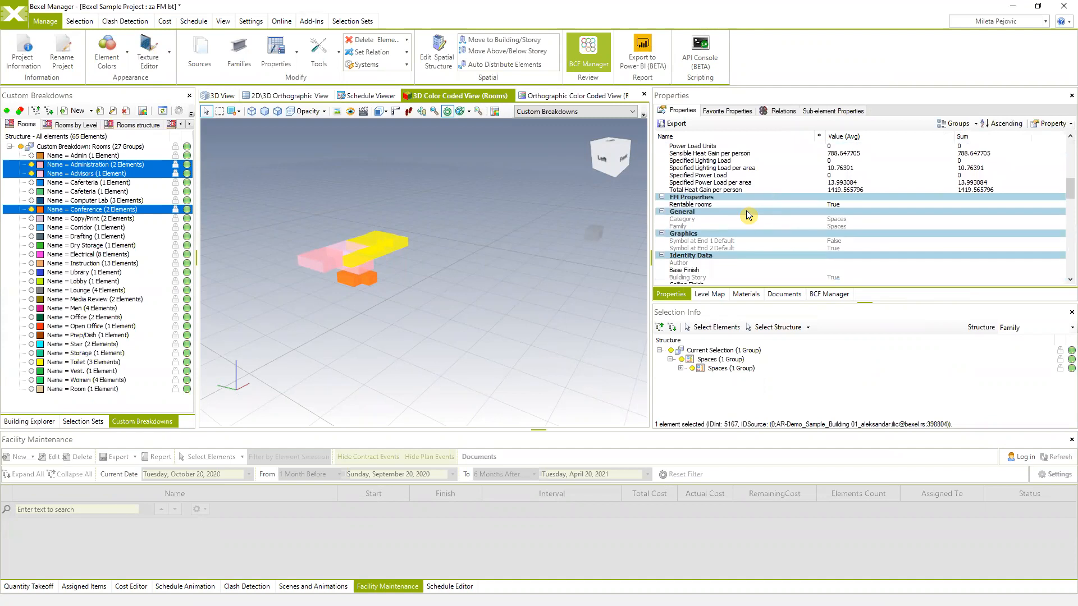
pyautogui.click(690, 206)
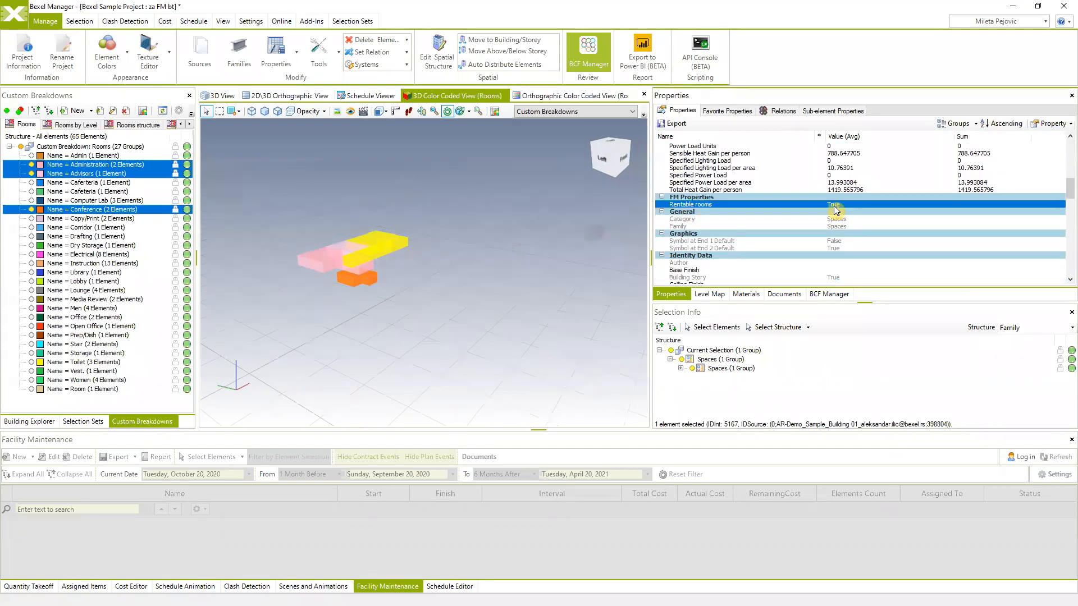
# Step: Select the room at the opposite end of the same block and review its listed properties
pyautogui.click(345, 264)
pyautogui.scroll(-5, 745, 228)
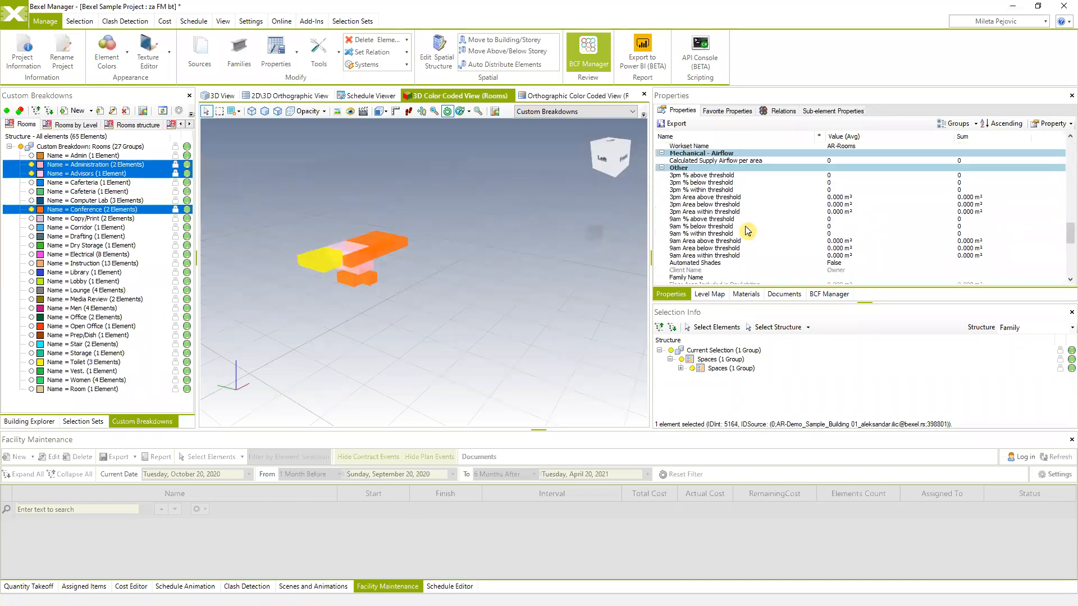
pyautogui.scroll(-5, 746, 230)
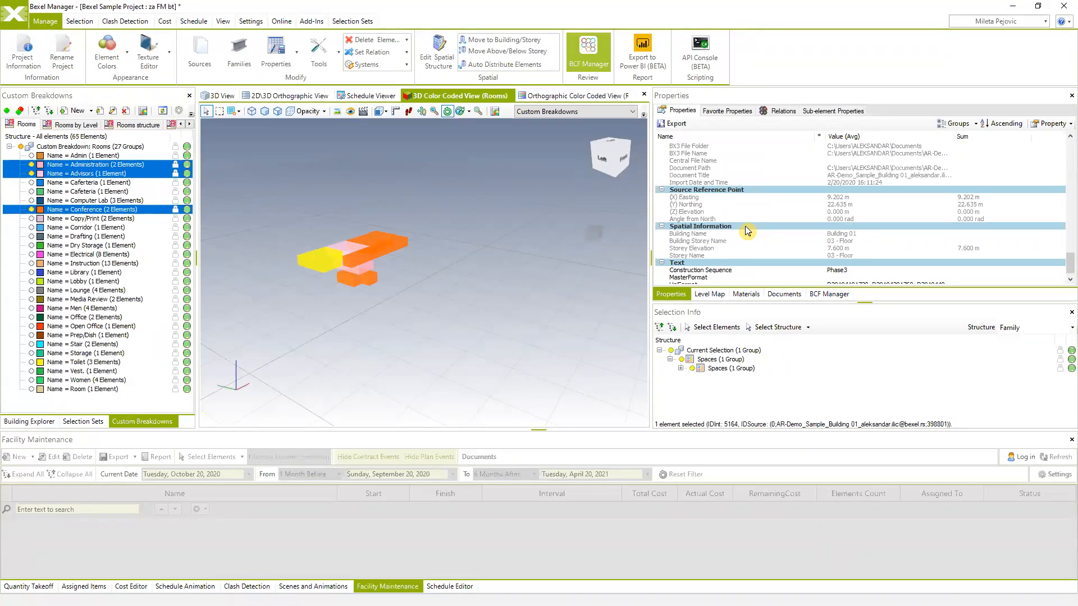
pyautogui.moveTo(456, 291); pyautogui.dragTo(513, 311, button='middle')
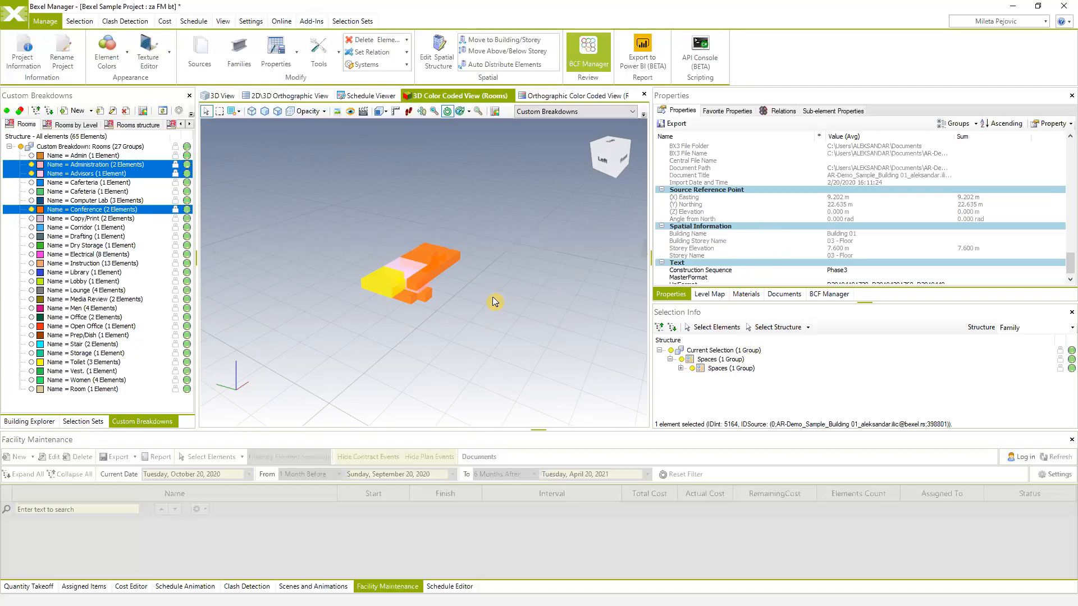
# Step: Try to log in to Facility Maintenance with the External C configuration, entering the account password
pyautogui.moveTo(425, 299)
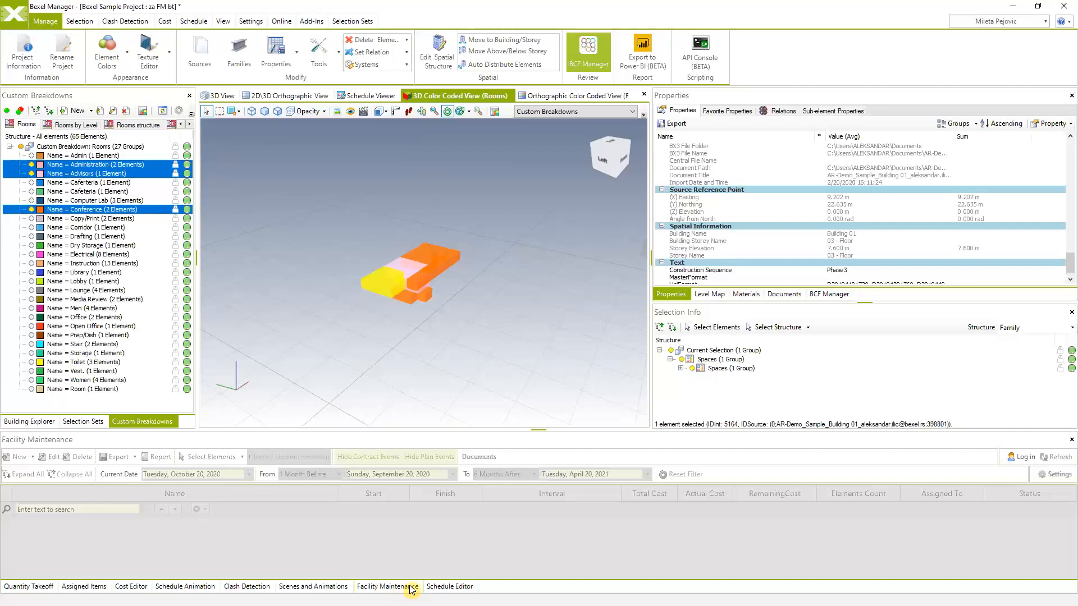
pyautogui.click(412, 588)
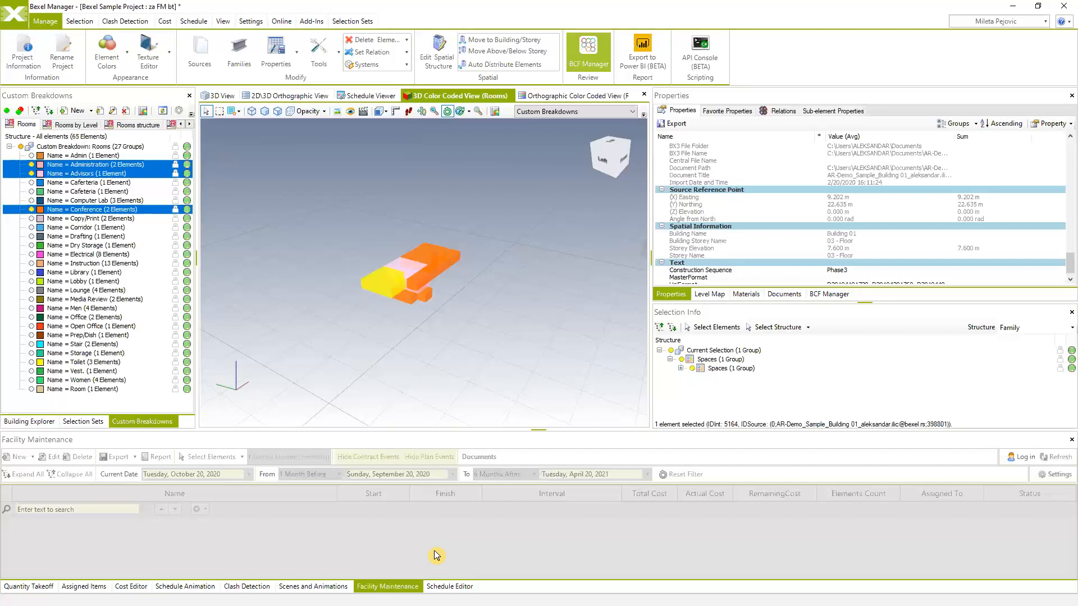
pyautogui.click(409, 587)
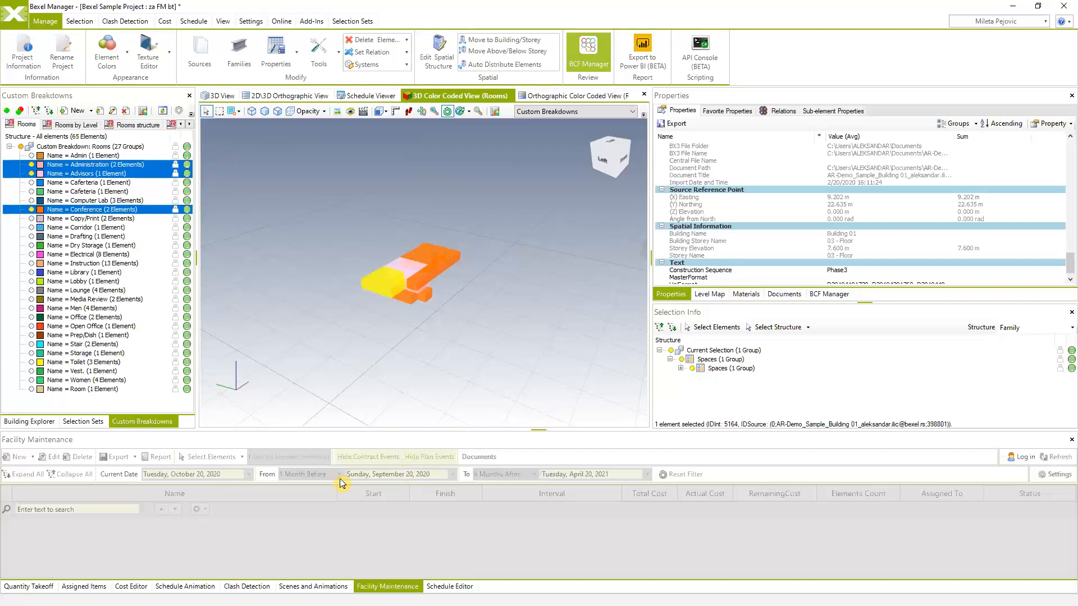
pyautogui.click(1023, 457)
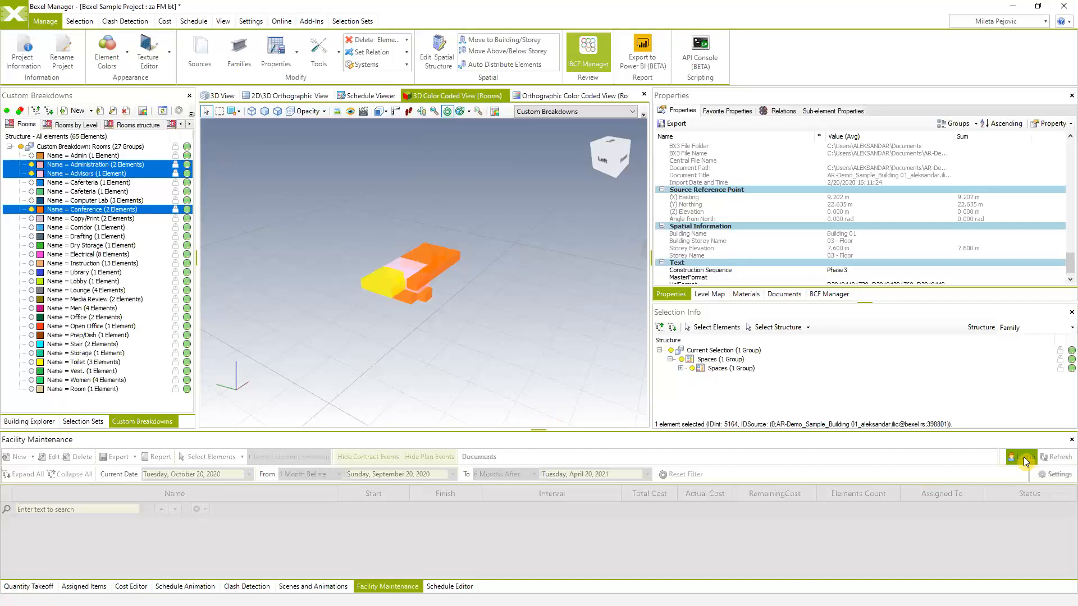
pyautogui.click(536, 324)
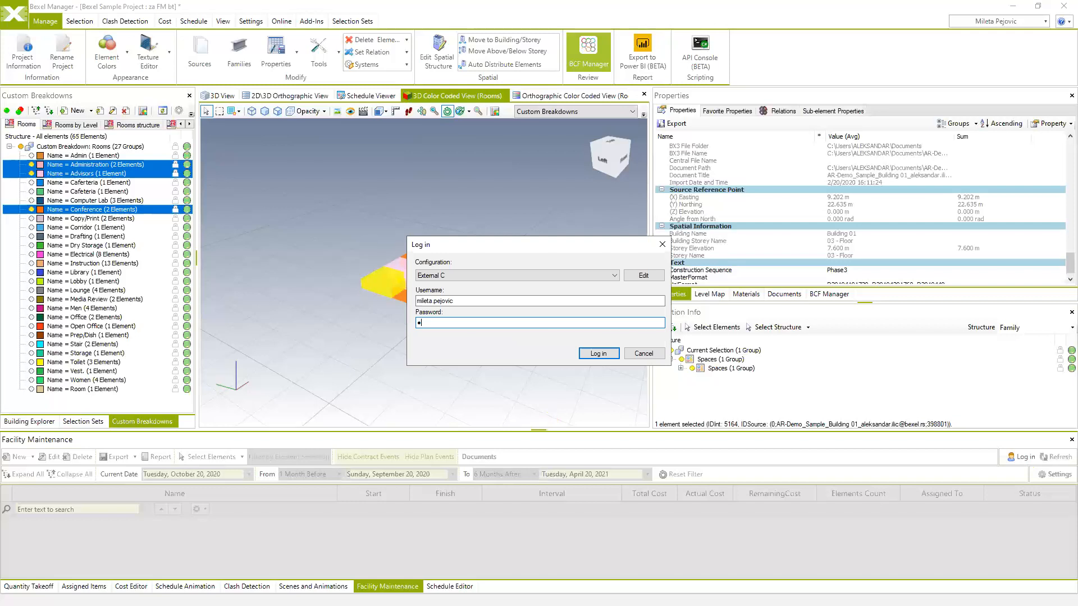
pyautogui.write('••••••')
pyautogui.click(599, 352)
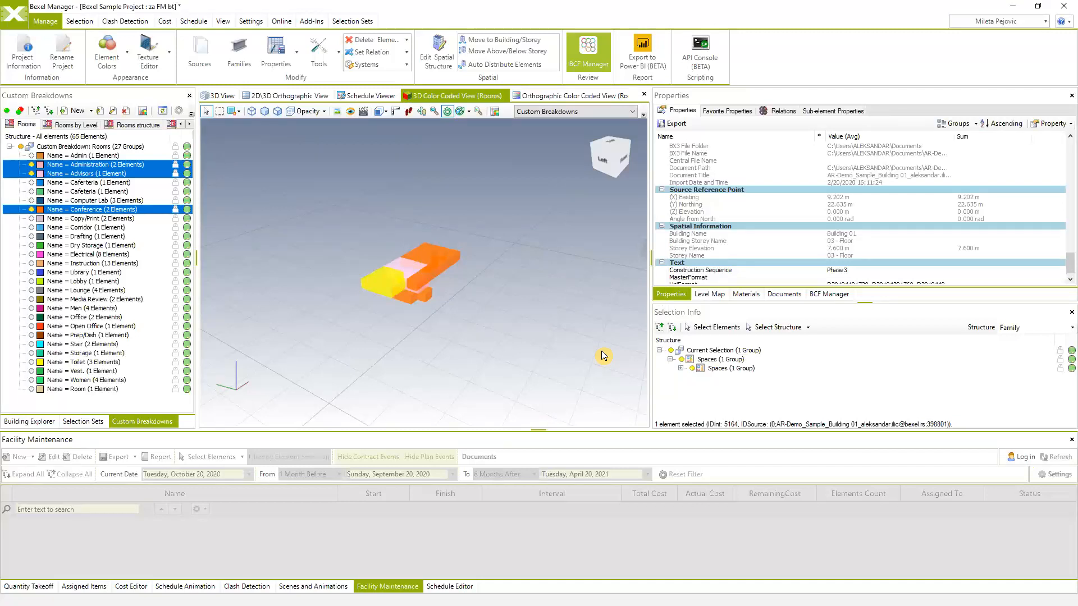
# Step: Log in with the corrected account password and choose BEXEL Demo Project as the project
pyautogui.click(442, 322)
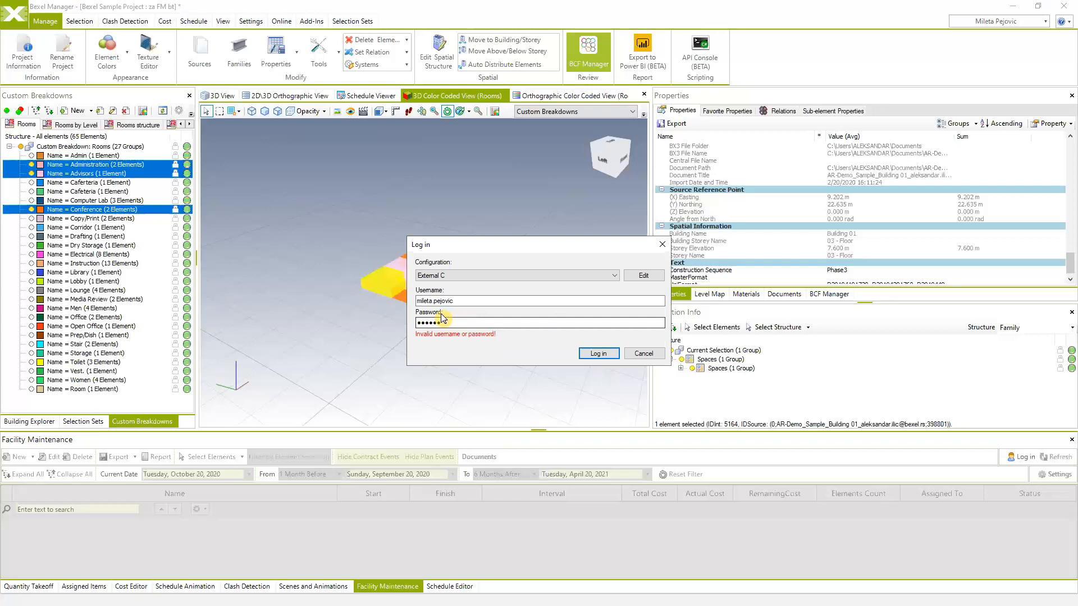
pyautogui.moveTo(426, 322); pyautogui.dragTo(420, 321)
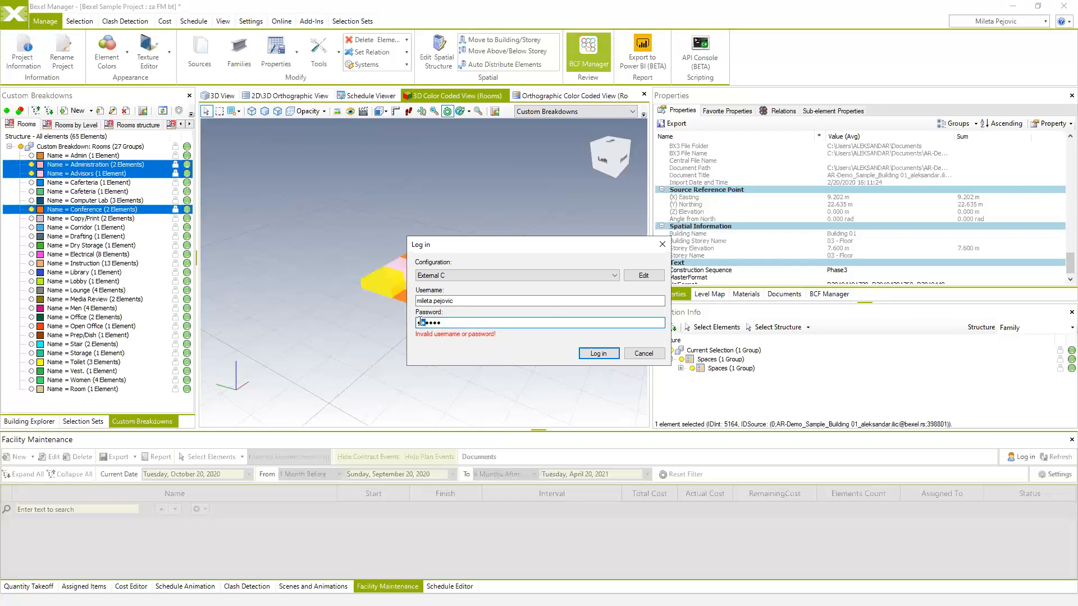
pyautogui.write('•')
pyautogui.click(598, 353)
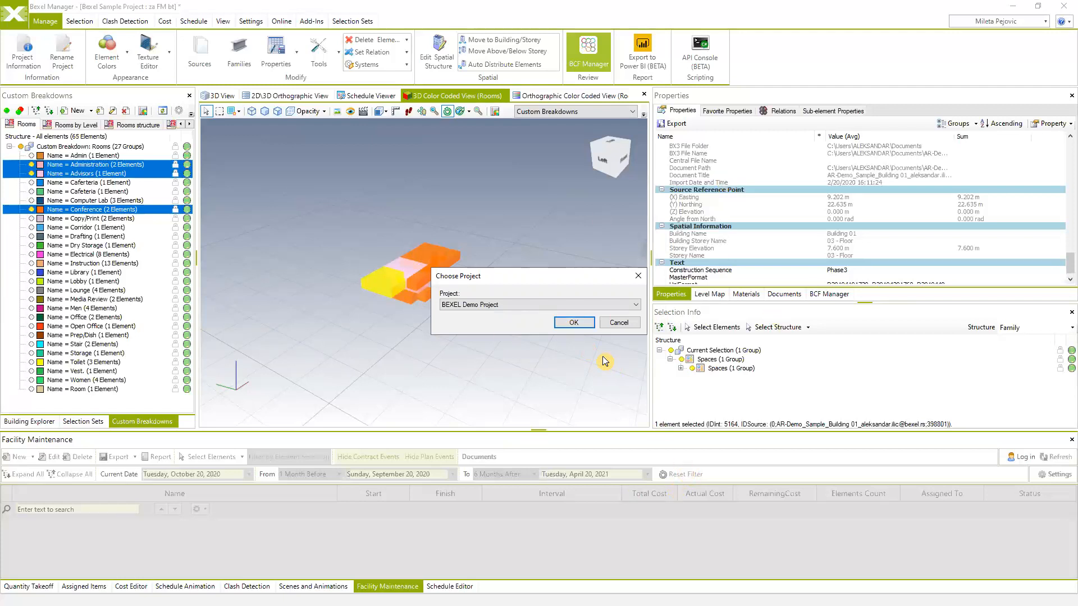
pyautogui.click(573, 323)
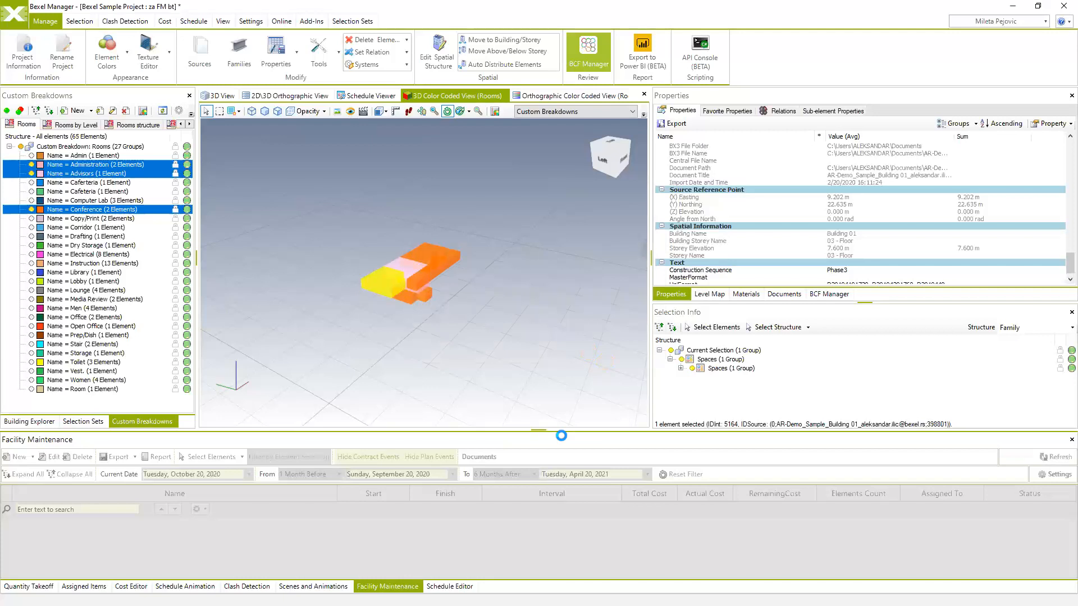
# Step: Enlarge the Facility Maintenance area and set the start of the event date range to 10 Years Before
pyautogui.moveTo(565, 431); pyautogui.dragTo(564, 356)
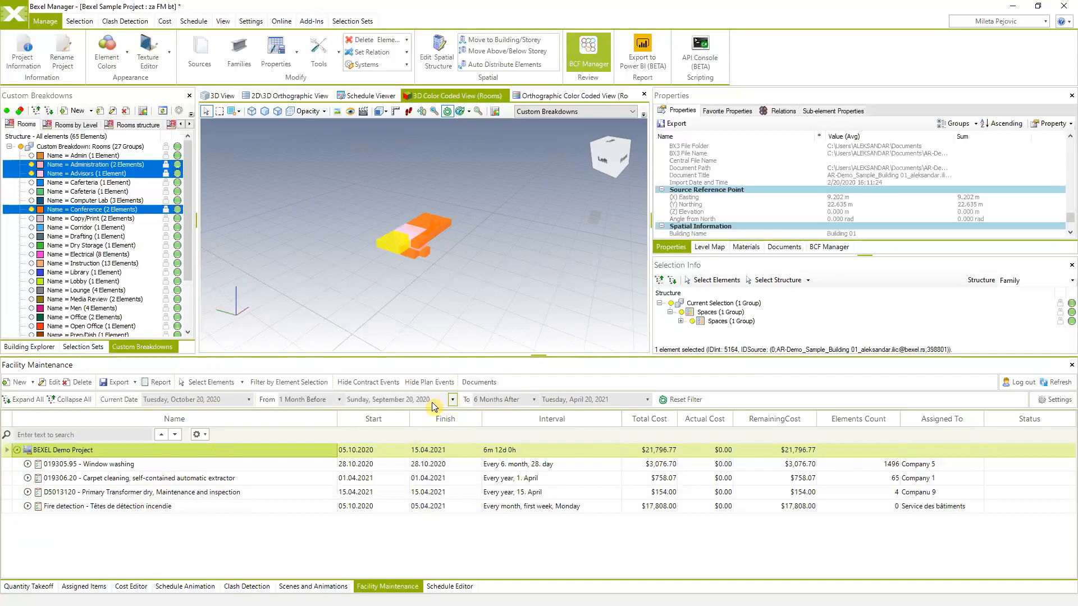
pyautogui.click(340, 400)
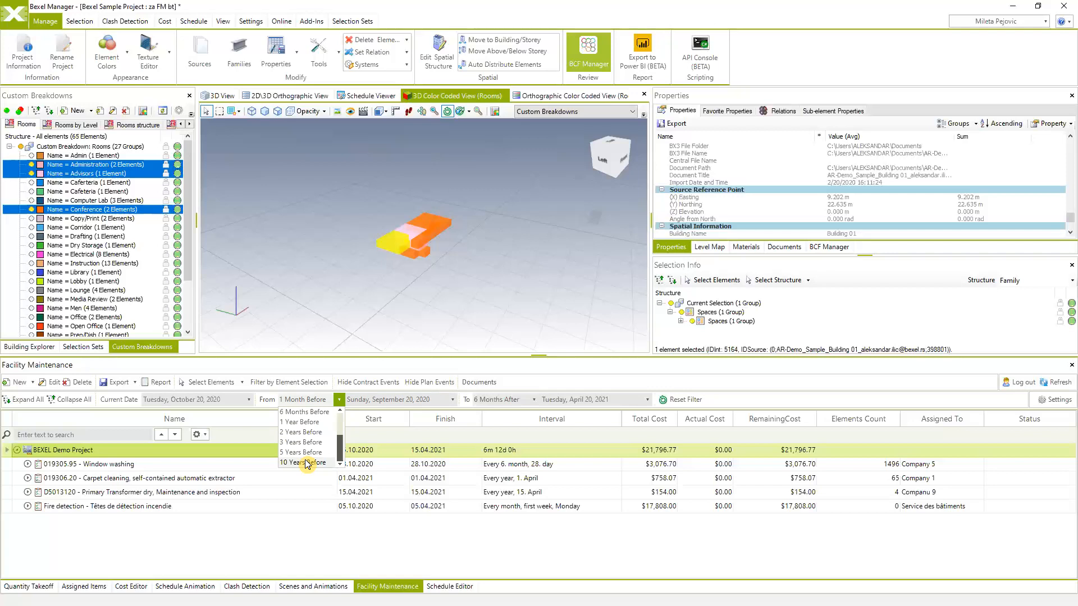
pyautogui.click(303, 462)
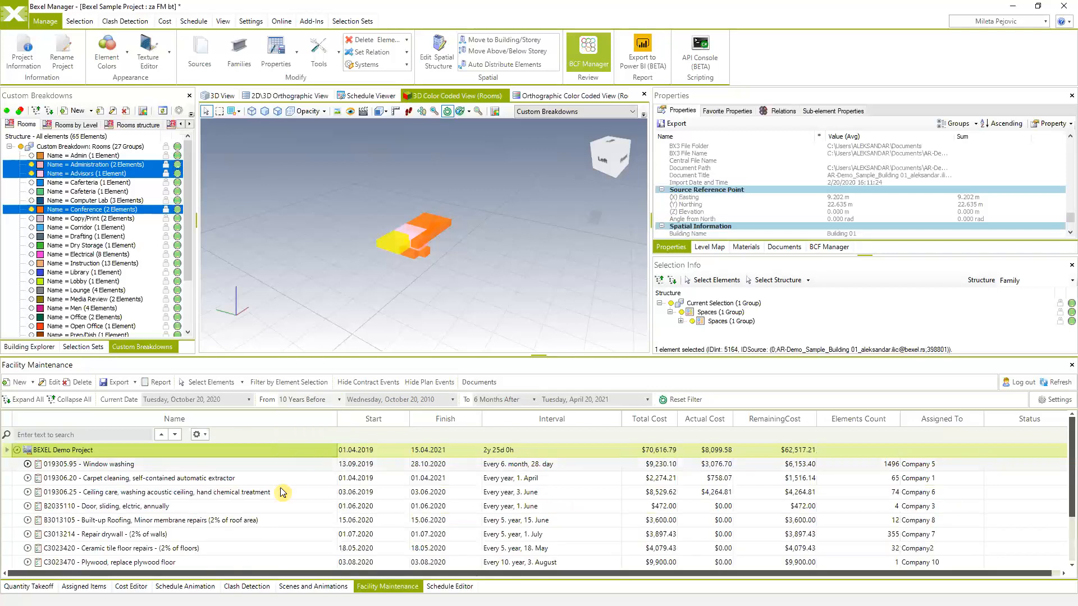
# Step: Enlarge the Facility Maintenance area further and look through the maintenance events of BEXEL Demo Project
pyautogui.scroll(-3, 260, 501)
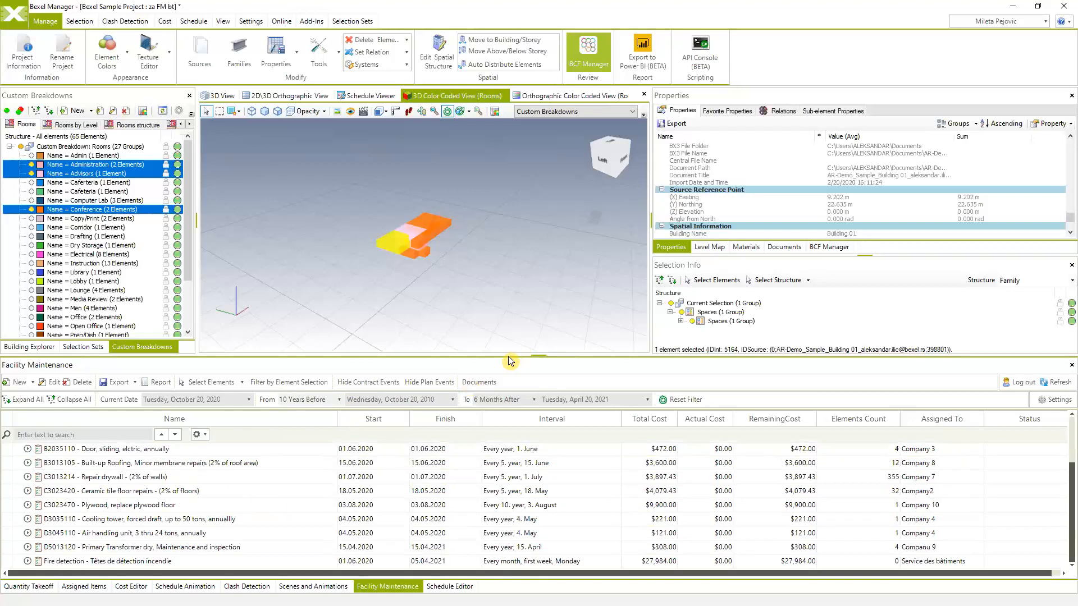
pyautogui.moveTo(511, 356); pyautogui.dragTo(504, 311)
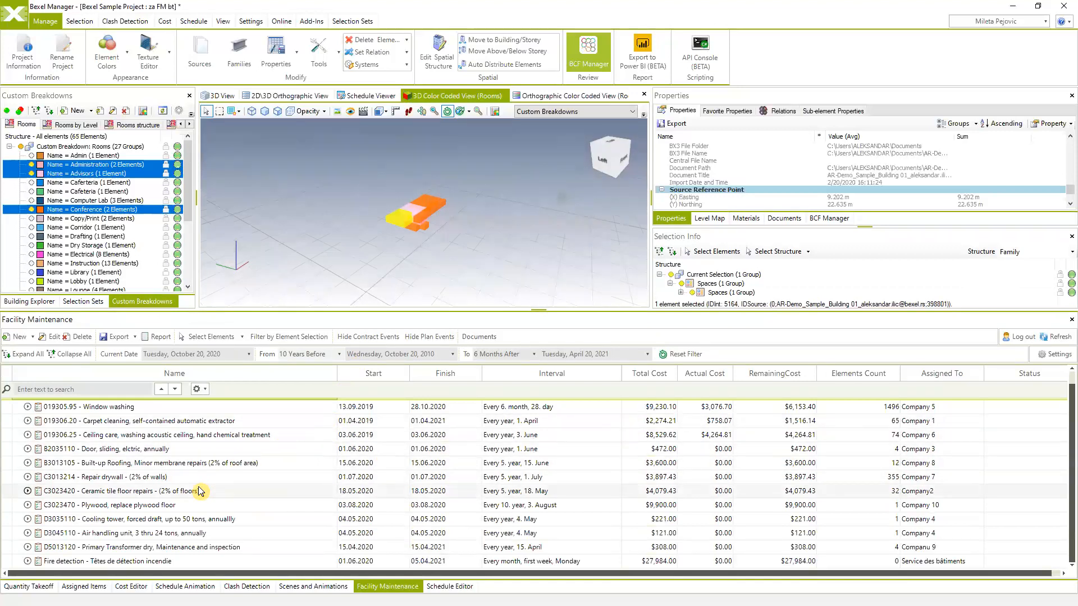
pyautogui.scroll(1, 201, 491)
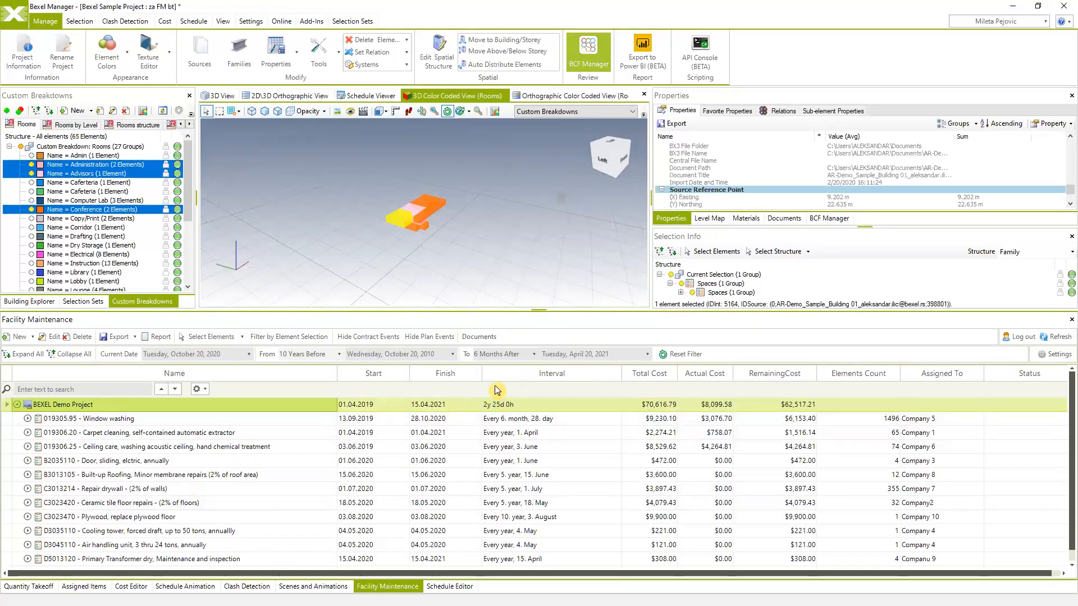
# Step: Set the end of the event date range to 20 Years After and review the maintenance events in the extended period
pyautogui.click(534, 354)
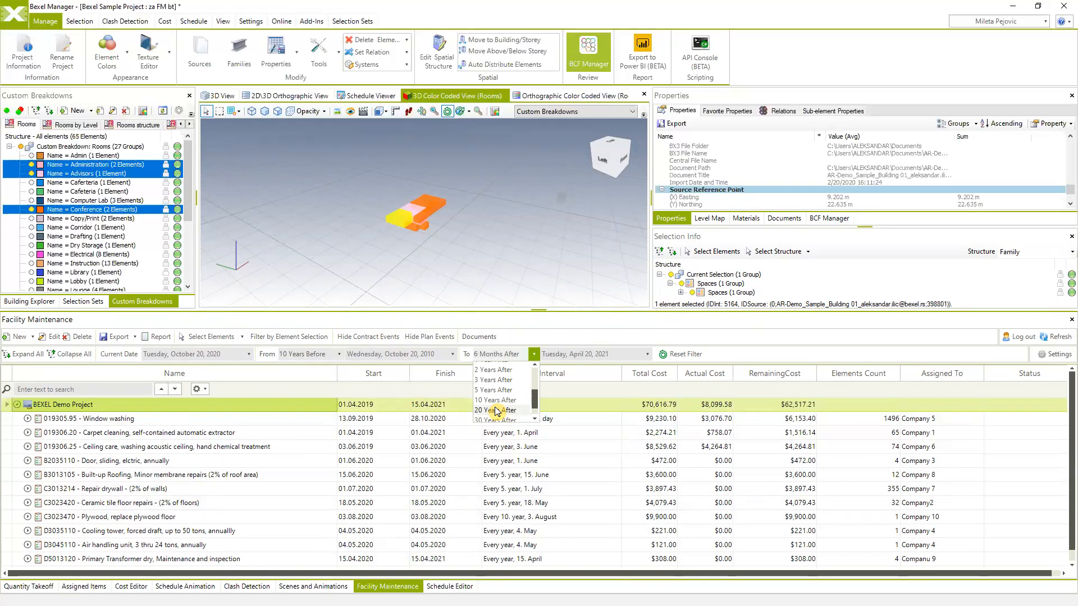
pyautogui.click(497, 410)
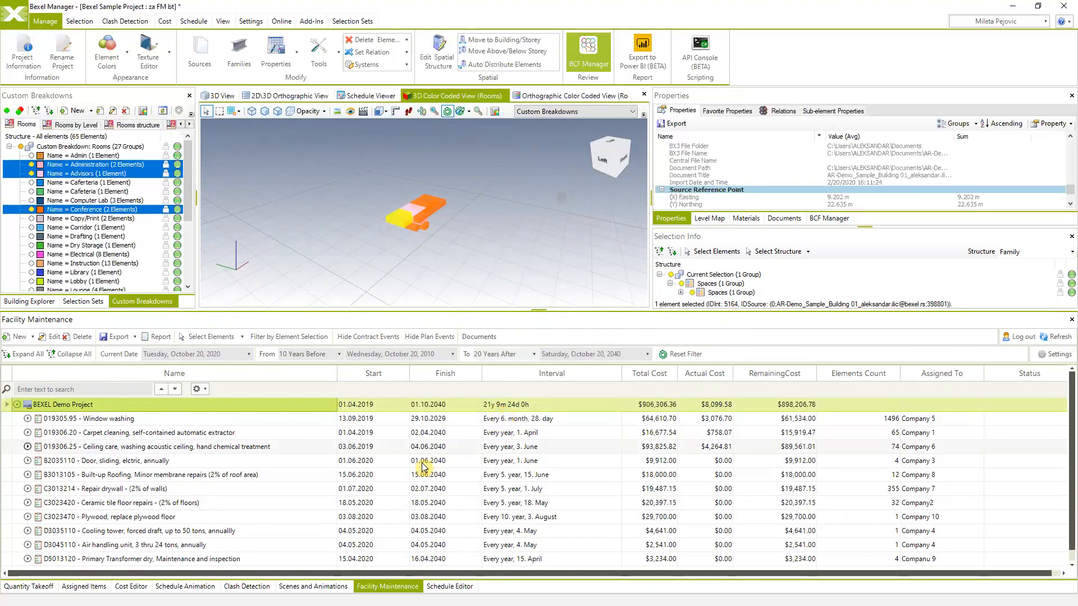
pyautogui.scroll(-1, 417, 481)
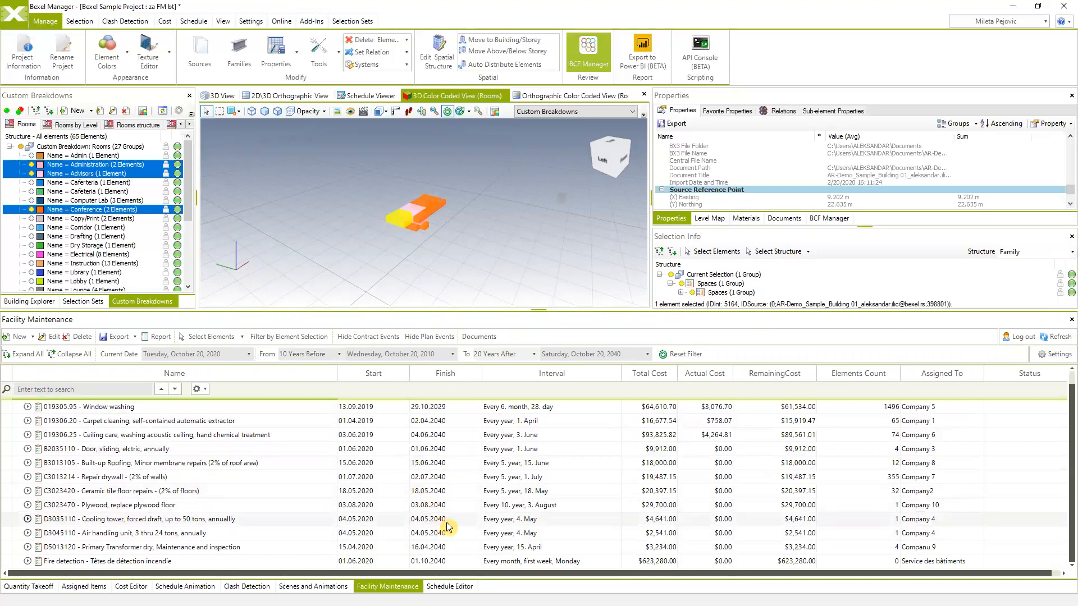
pyautogui.scroll(1, 450, 527)
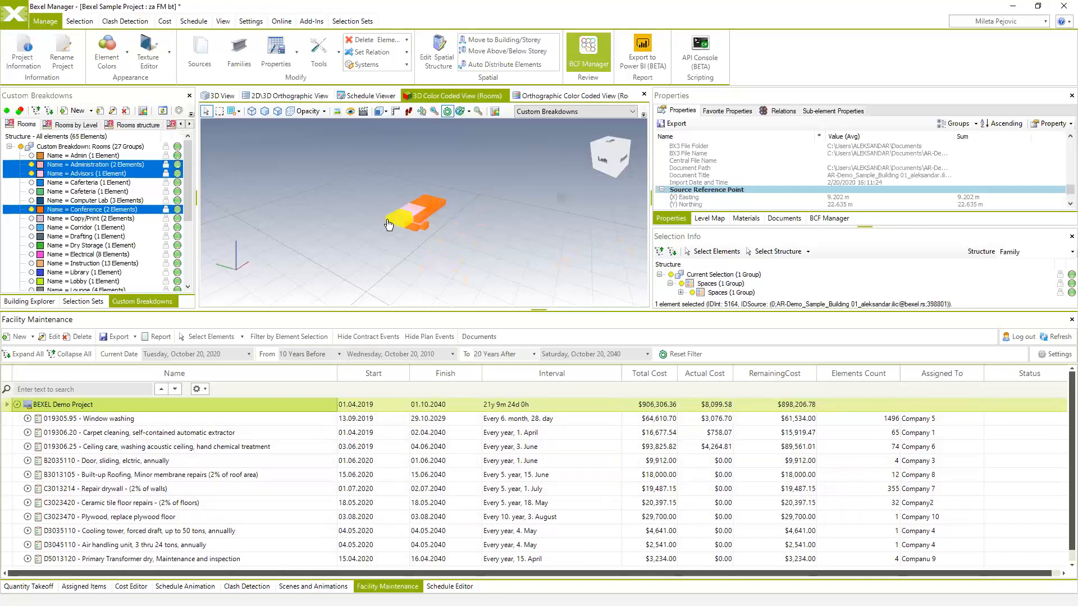
# Step: Bring up the selection and visibility commands for the 3D color coded view of the rooms
pyautogui.moveTo(428, 219)
pyautogui.scroll(-1, 211, 466)
pyautogui.scroll(1, 194, 510)
pyautogui.rightClick(512, 265)
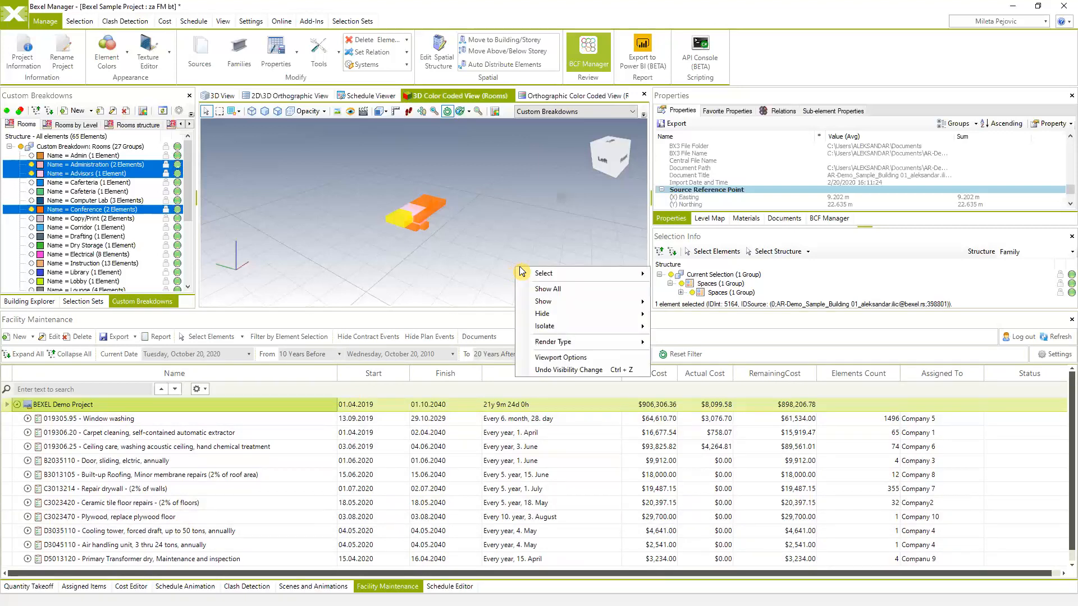
# Step: Show all elements in the color-coded rooms view and bring up the main 3D View of the building
pyautogui.click(568, 284)
pyautogui.moveTo(557, 248); pyautogui.dragTo(475, 216)
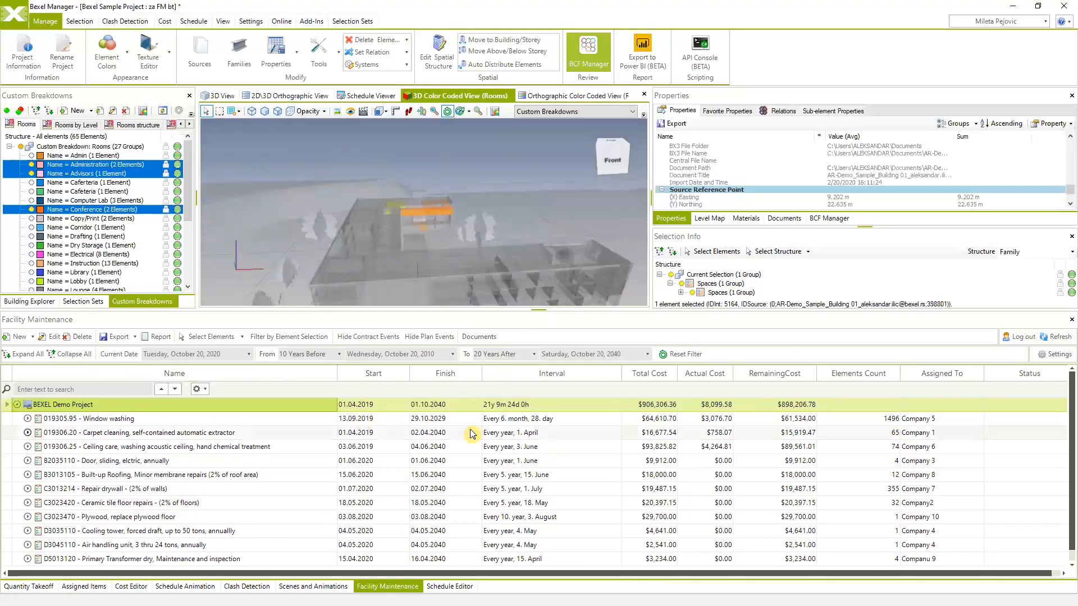
pyautogui.click(225, 97)
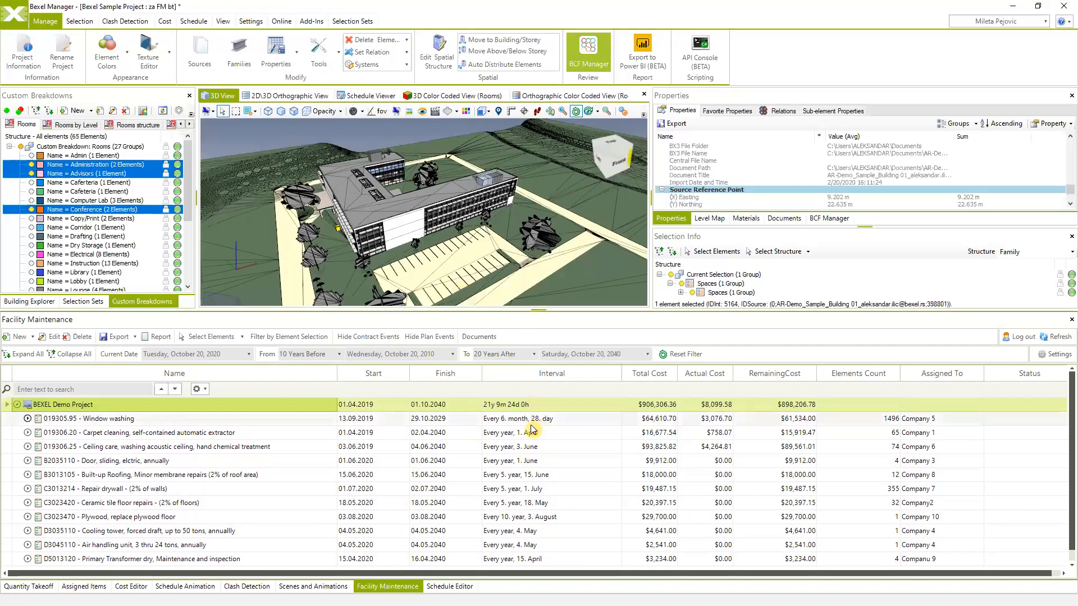
pyautogui.moveTo(468, 277); pyautogui.dragTo(376, 292)
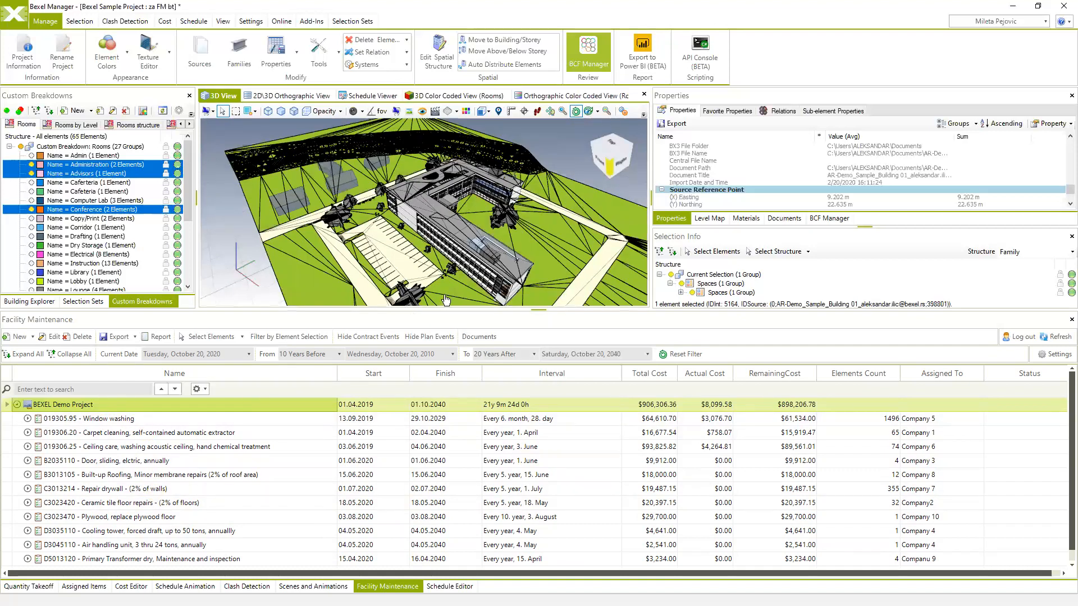
pyautogui.click(33, 337)
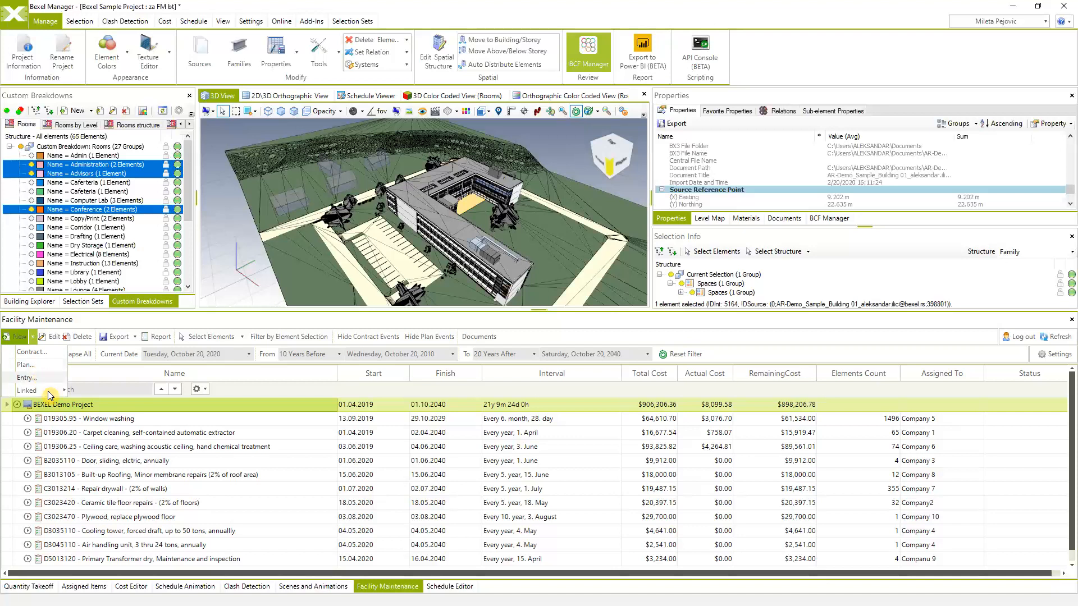
pyautogui.moveTo(46, 391)
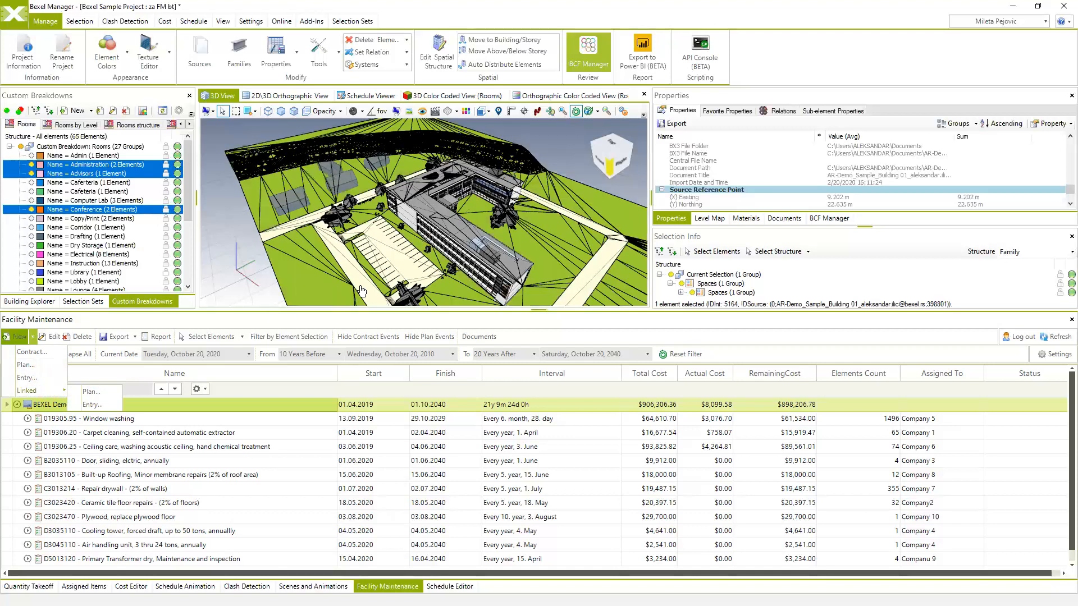
pyautogui.moveTo(396, 290); pyautogui.dragTo(395, 284)
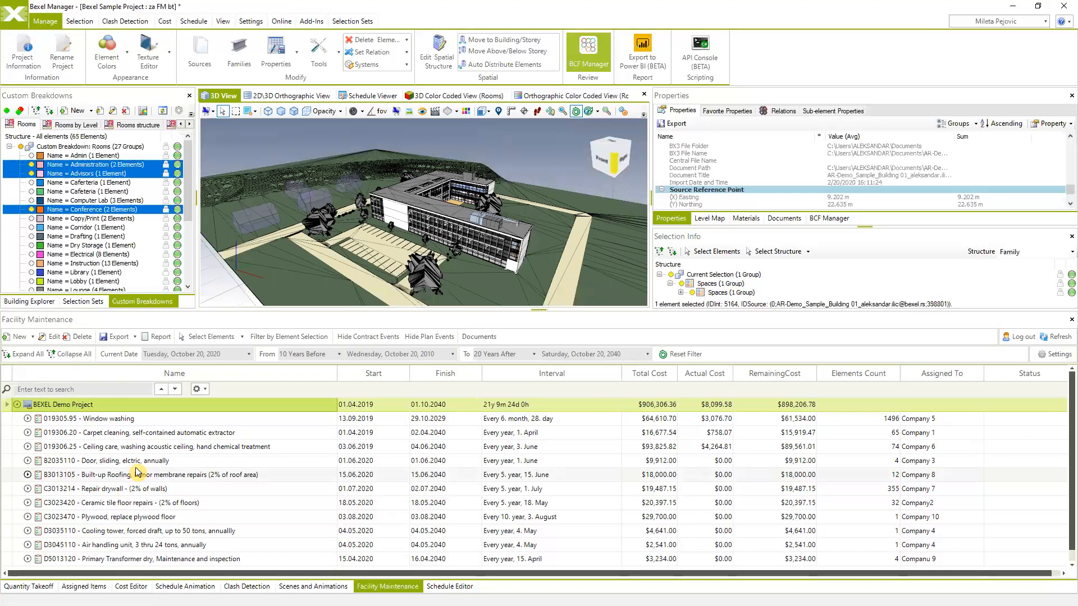
pyautogui.moveTo(551, 241); pyautogui.dragTo(561, 223, button='middle')
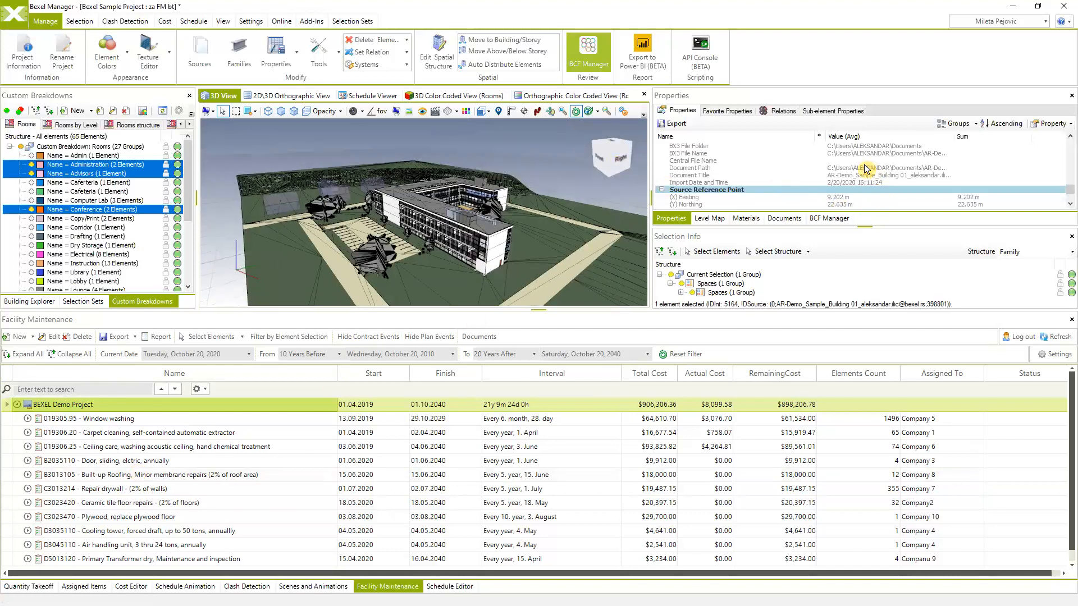
# Step: Open the project documents and check which are linked to the external wall insulation and to the roof finish
pyautogui.click(782, 218)
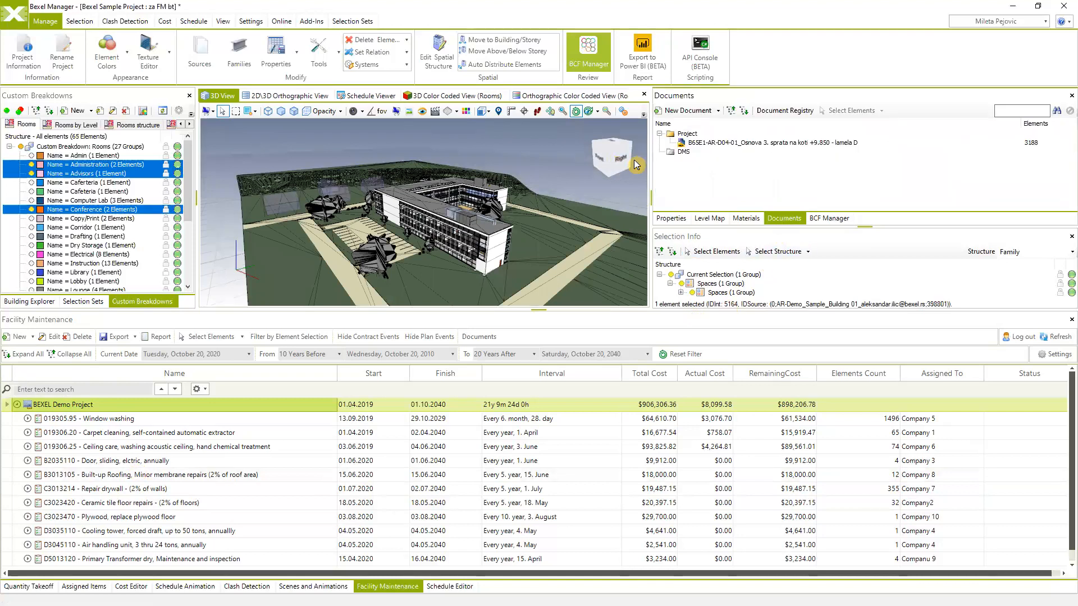
pyautogui.click(757, 143)
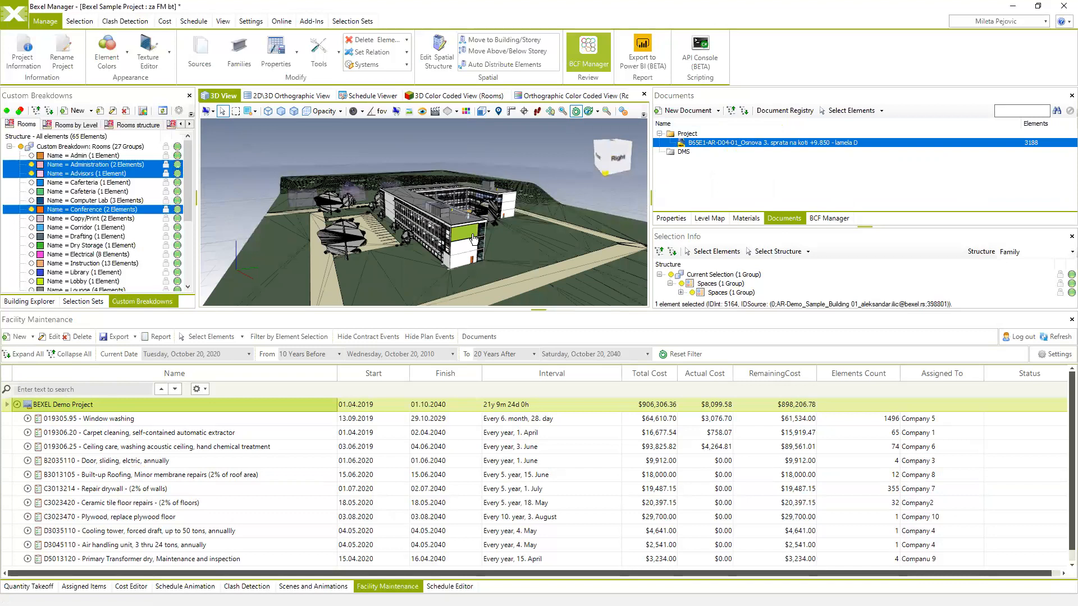
pyautogui.click(467, 256)
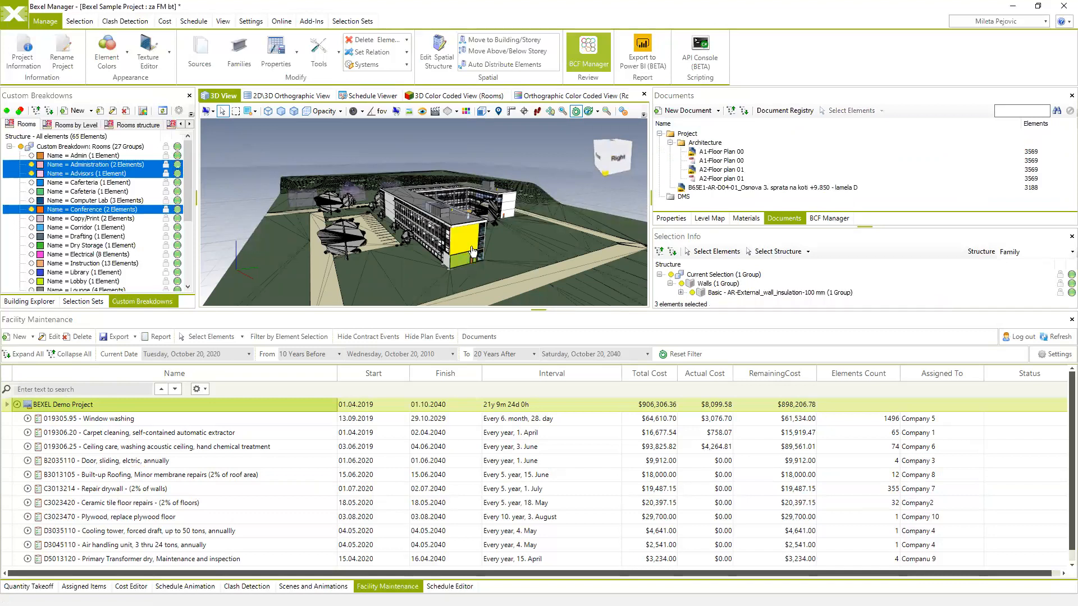
pyautogui.moveTo(478, 244); pyautogui.dragTo(498, 247)
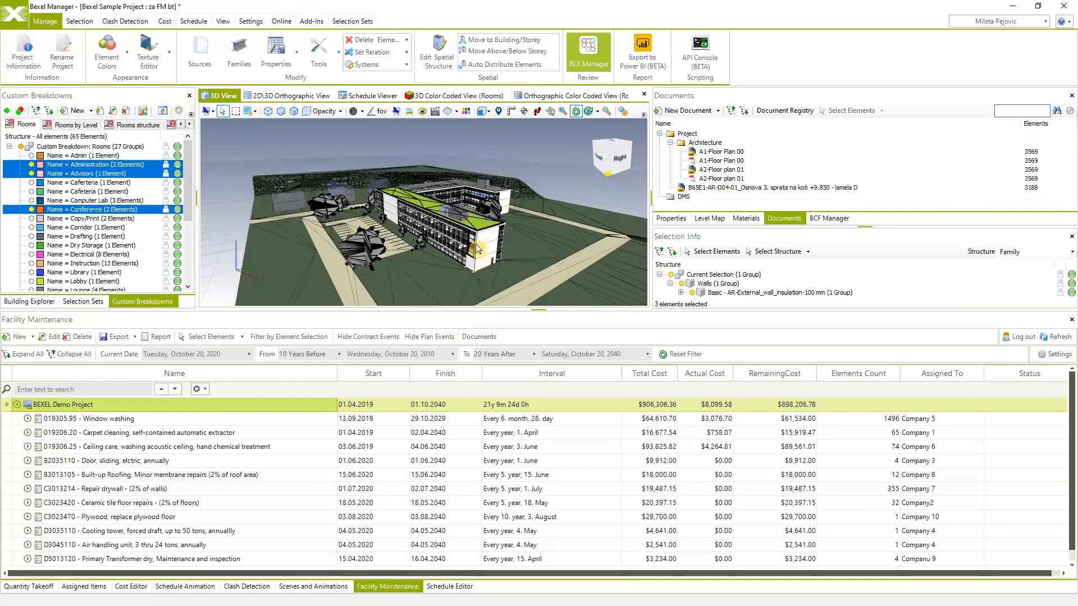
pyautogui.click(476, 244)
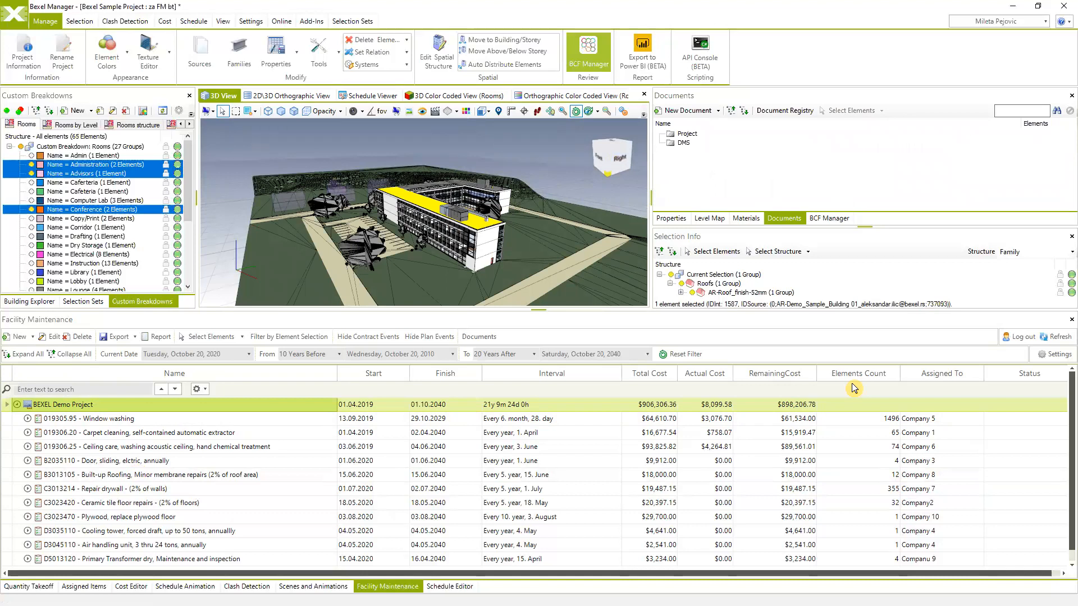
pyautogui.click(850, 425)
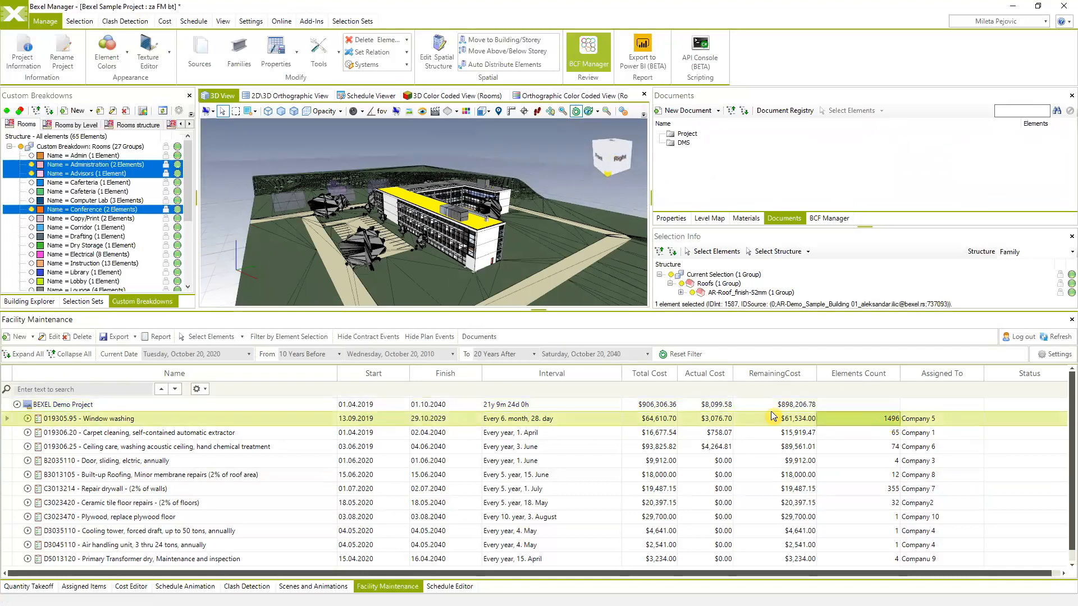
pyautogui.rightClick(78, 421)
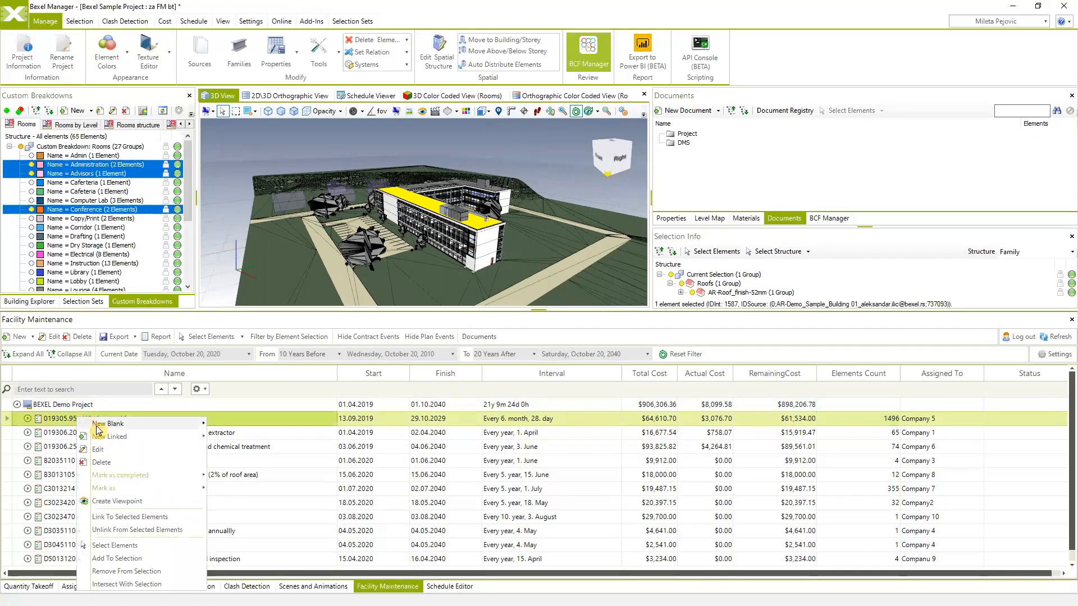
pyautogui.moveTo(115, 438)
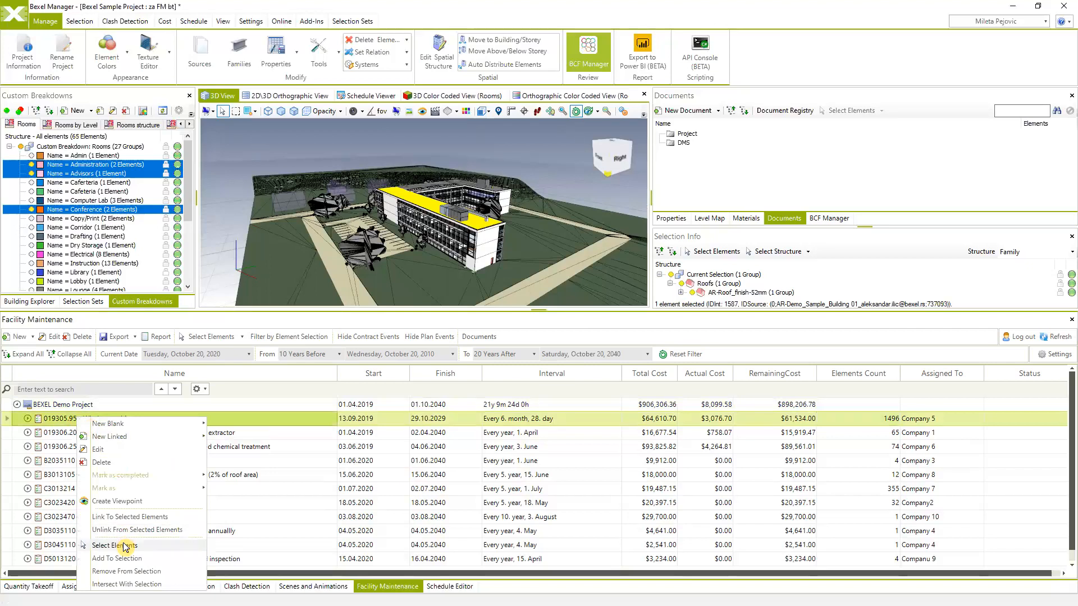
pyautogui.click(125, 546)
pyautogui.click(116, 446)
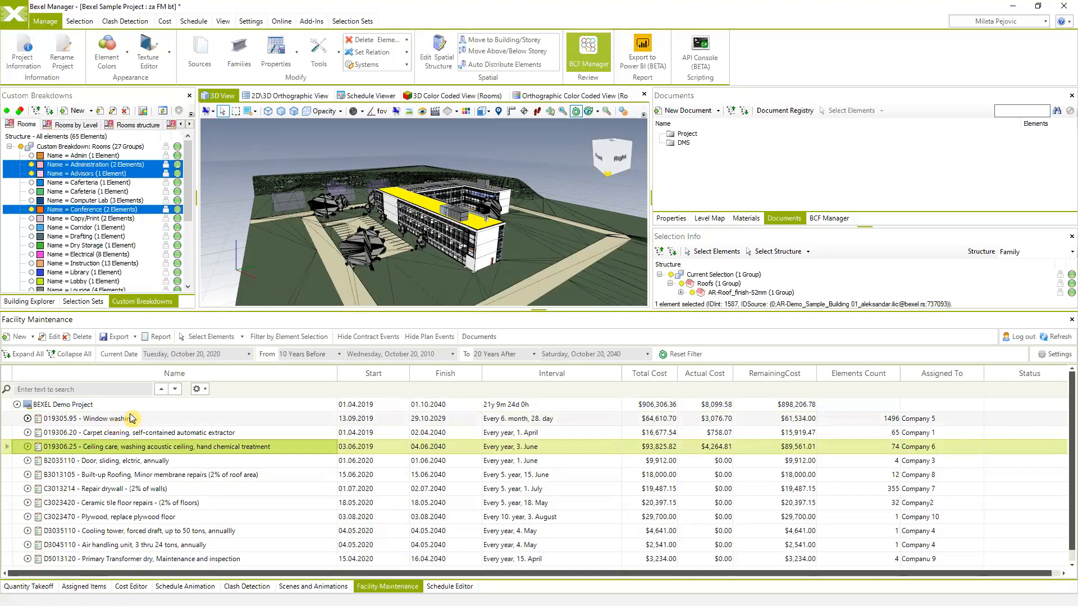
# Step: Expand the 019305.95 - Window washing plan and review its maintenance entries, including the completed one's cost and status
pyautogui.click(27, 419)
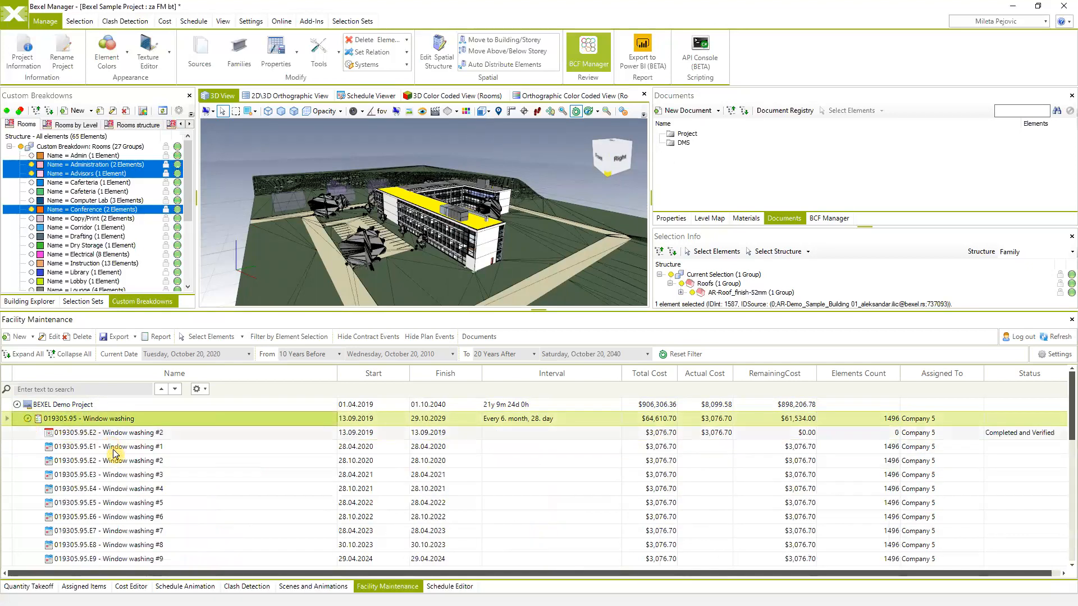
pyautogui.scroll(-4, 112, 472)
pyautogui.scroll(4, 115, 492)
pyautogui.press('Down')
pyautogui.press('Down')
pyautogui.press('Down')
pyautogui.press('Down')
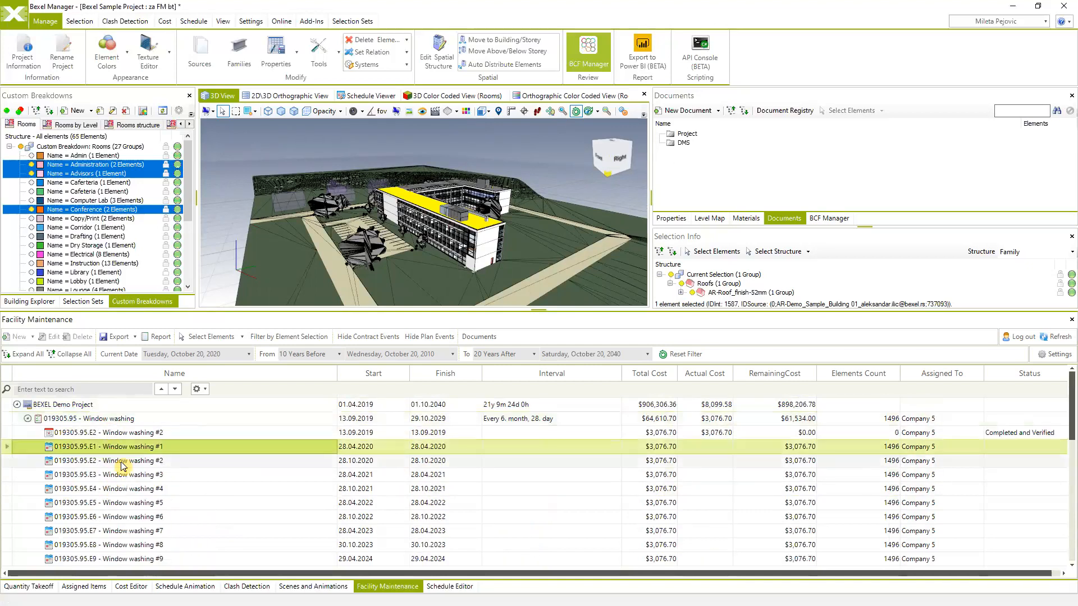
pyautogui.click(129, 503)
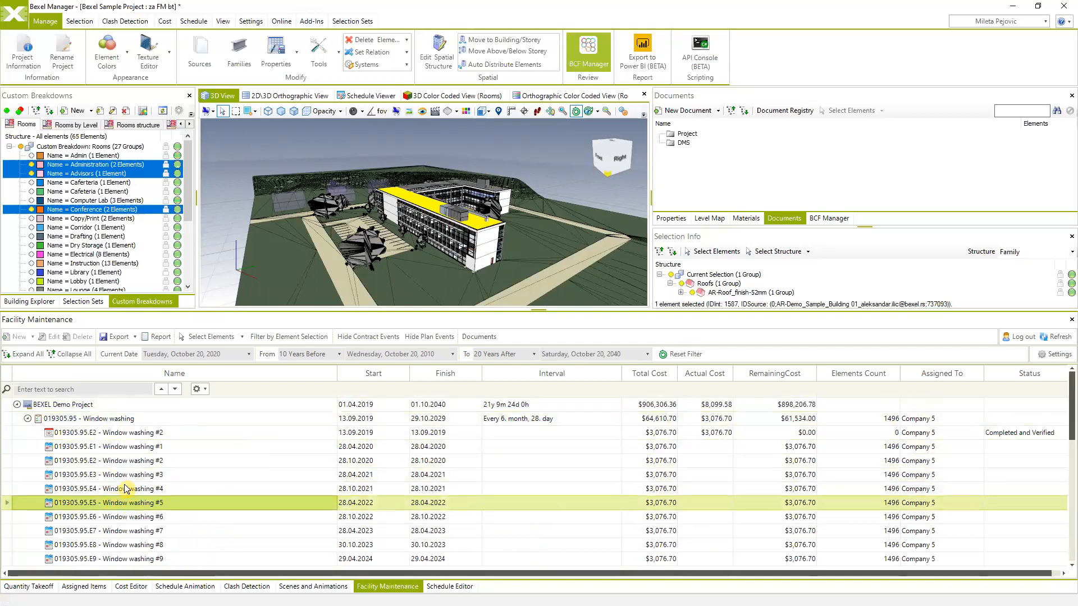
pyautogui.press('Down')
pyautogui.press('Down')
pyautogui.press('Down')
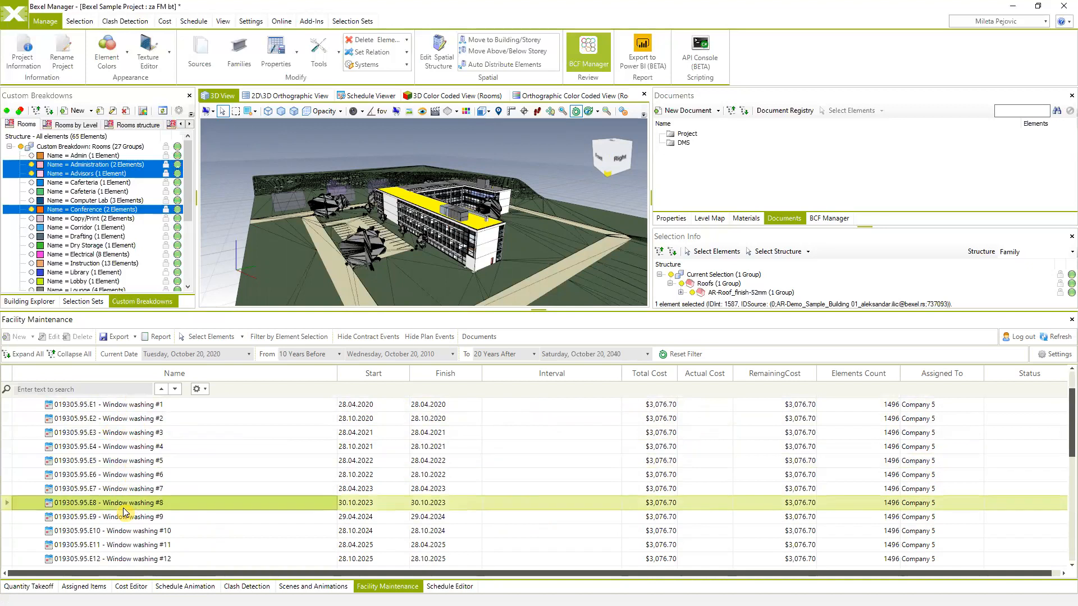
pyautogui.scroll(-2, 140, 522)
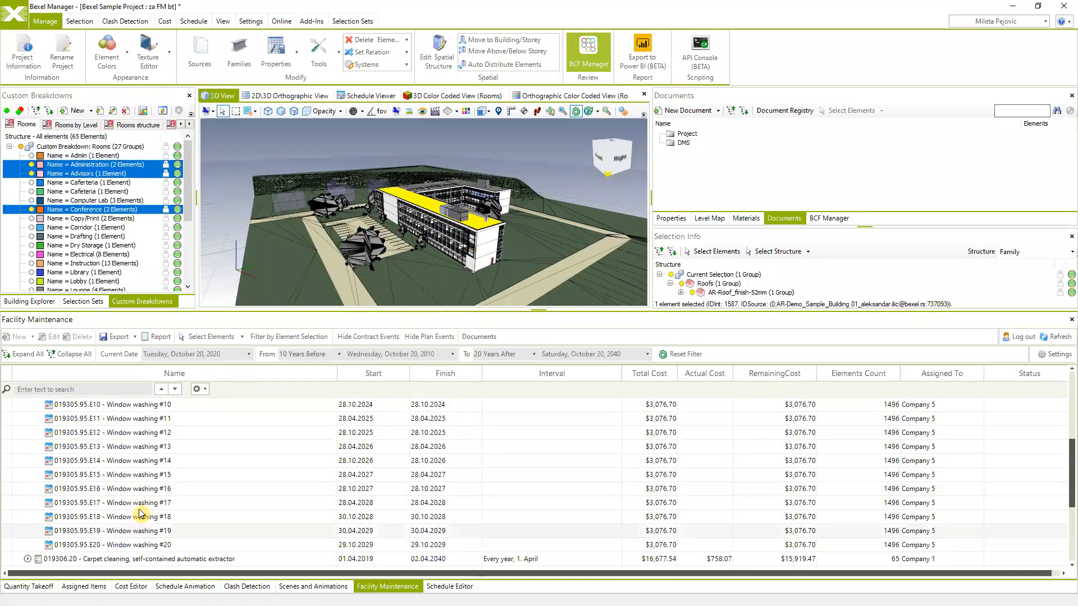
pyautogui.scroll(4, 180, 471)
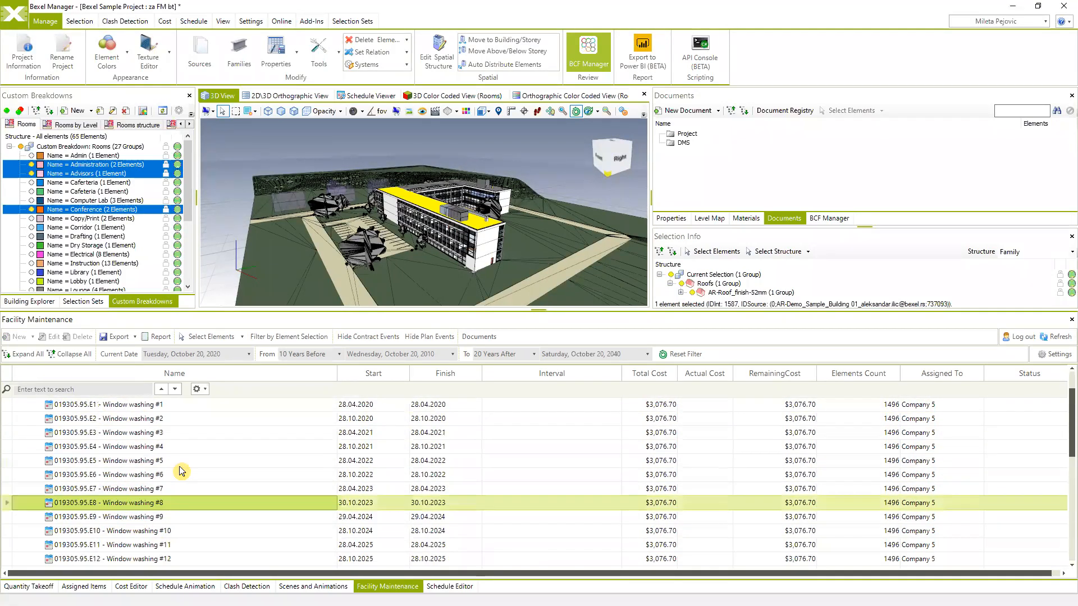
pyautogui.click(103, 433)
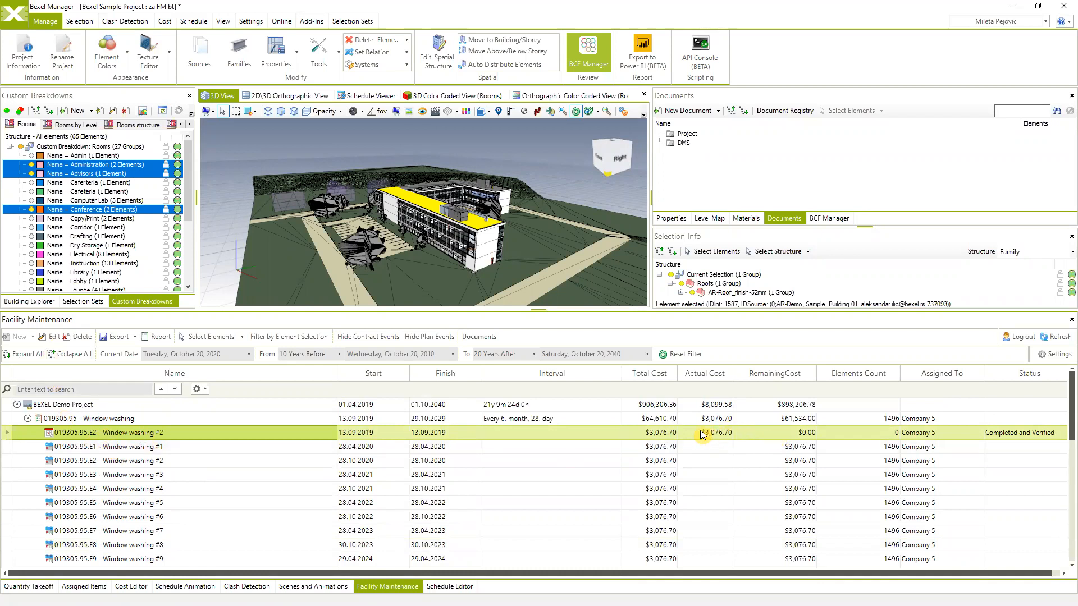
pyautogui.click(93, 419)
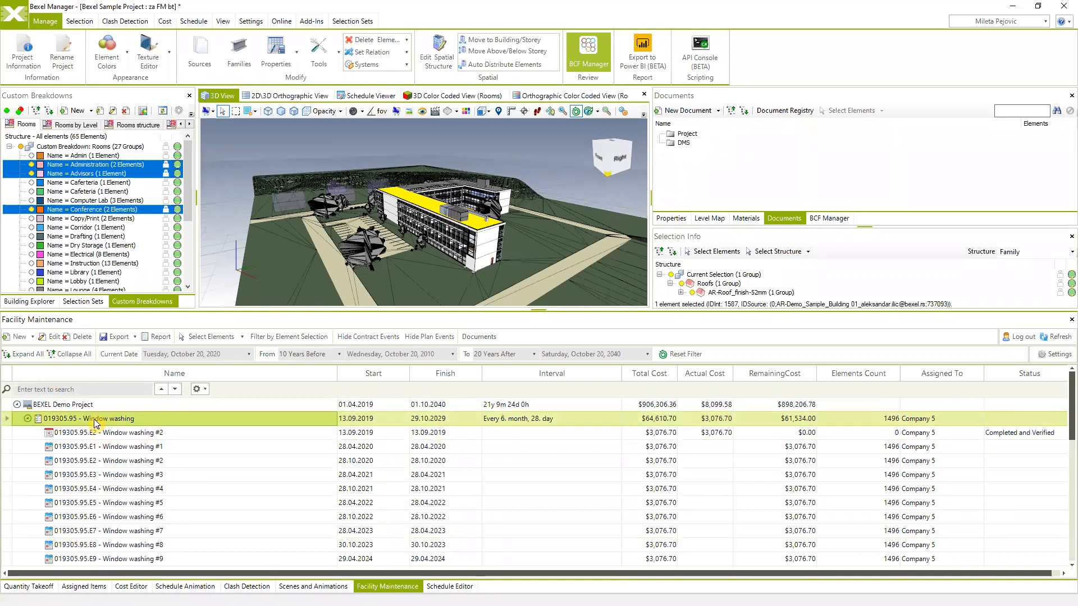
pyautogui.rightClick(93, 419)
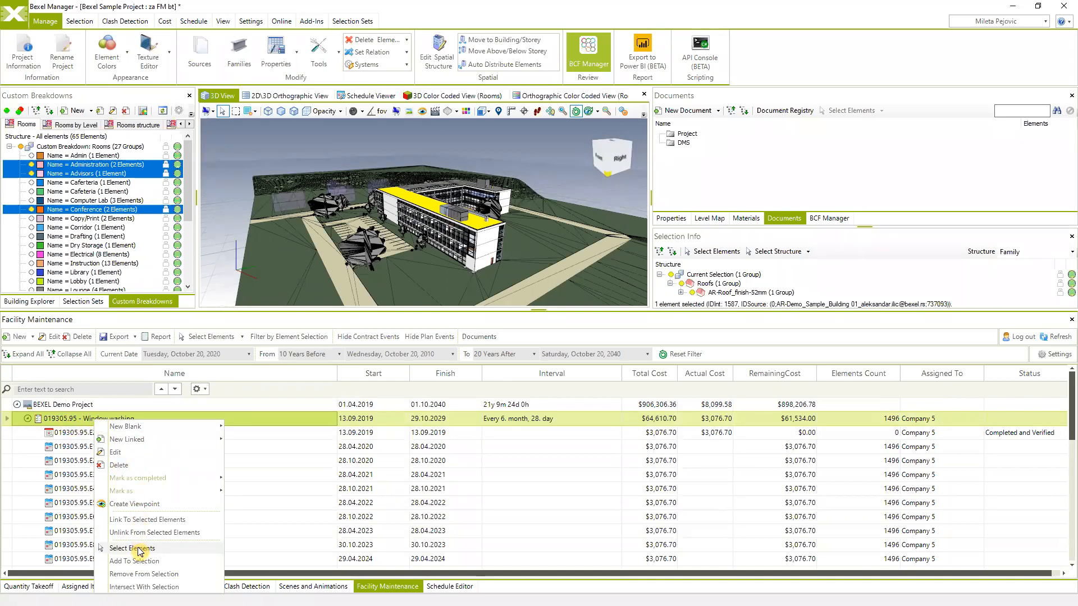
pyautogui.click(81, 428)
pyautogui.click(84, 432)
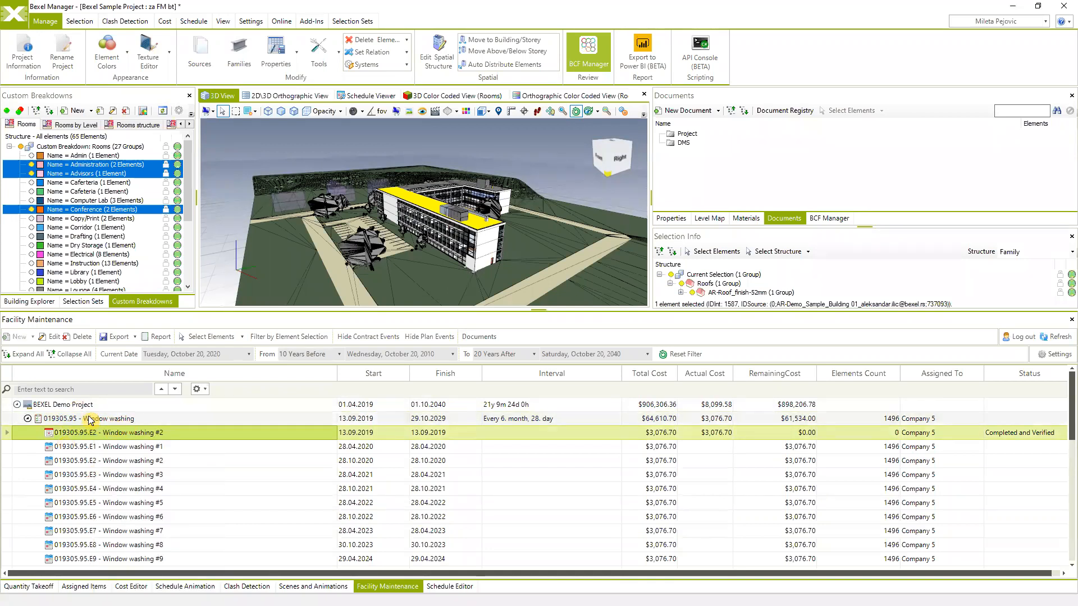
# Step: Select the model elements linked to the 019305.95 - Window washing plan and inspect them in the 3D model
pyautogui.click(90, 420)
pyautogui.rightClick(89, 421)
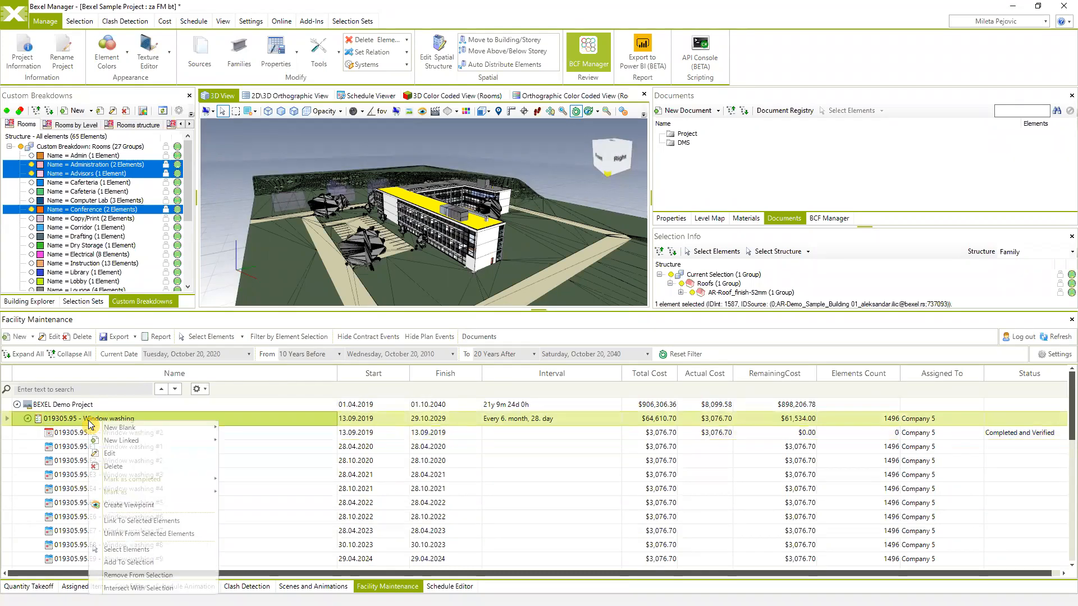
pyautogui.click(139, 550)
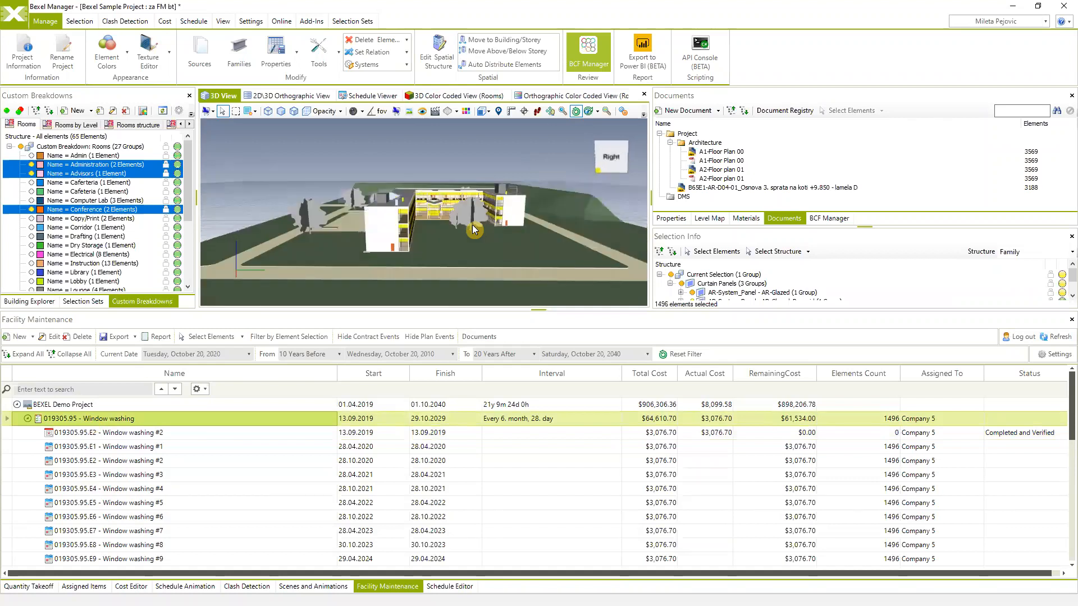
pyautogui.scroll(5, 445, 247)
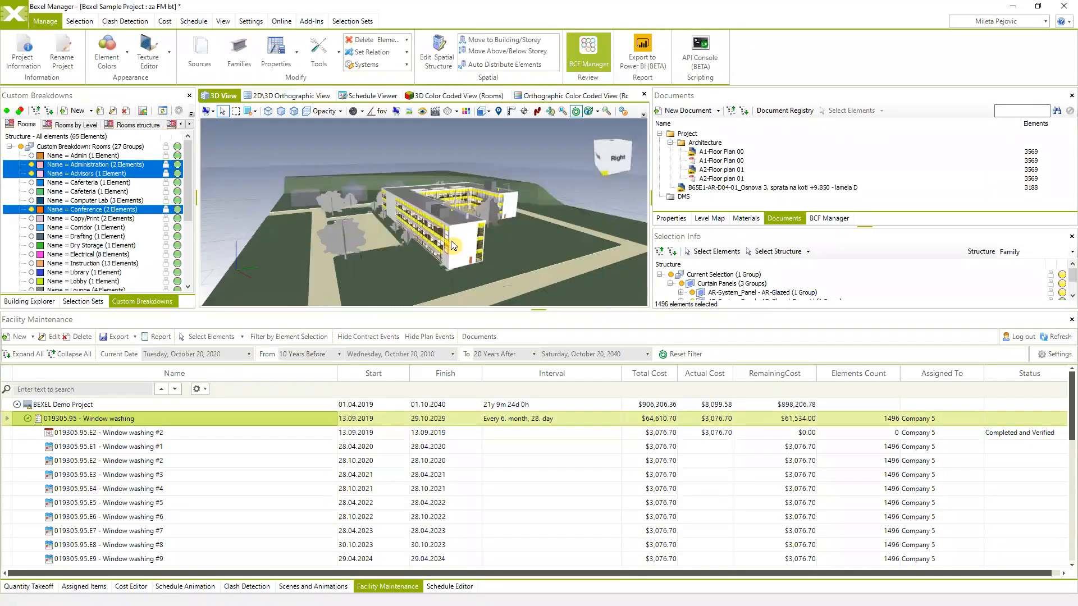
pyautogui.scroll(-5, 469, 239)
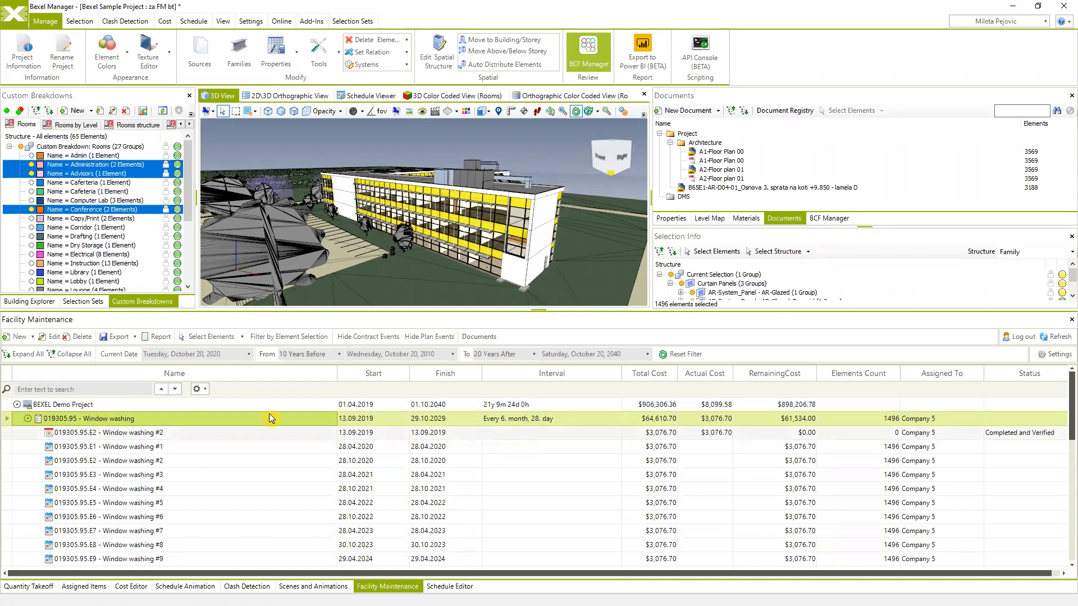
# Step: Collapse the Window washing plan and select the model elements linked to 019306.20 - Carpet cleaning, self-contained automatic extractor
pyautogui.click(27, 418)
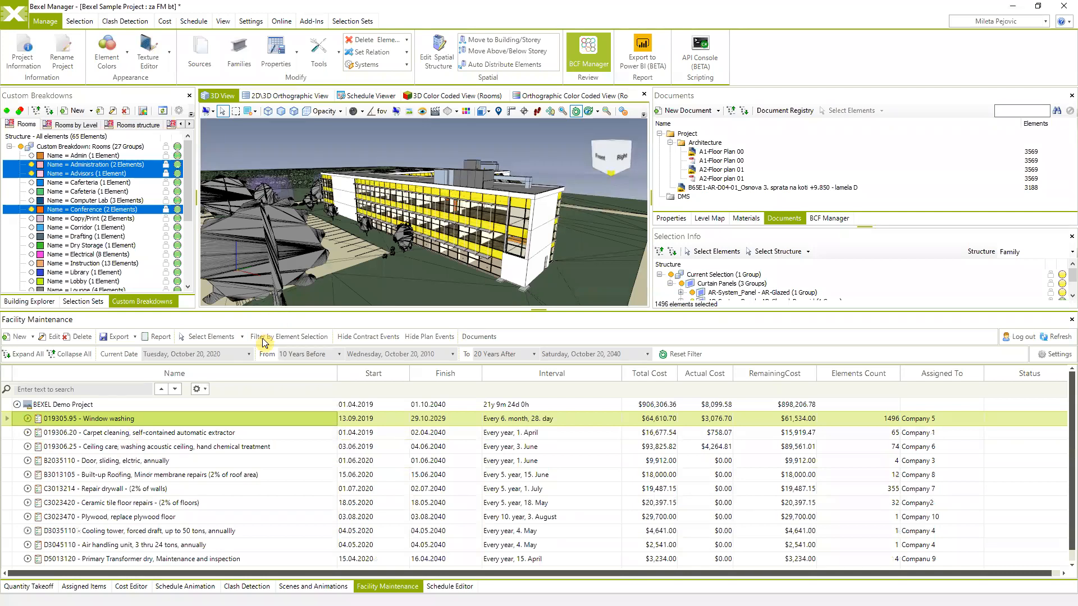
pyautogui.click(112, 435)
pyautogui.rightClick(112, 435)
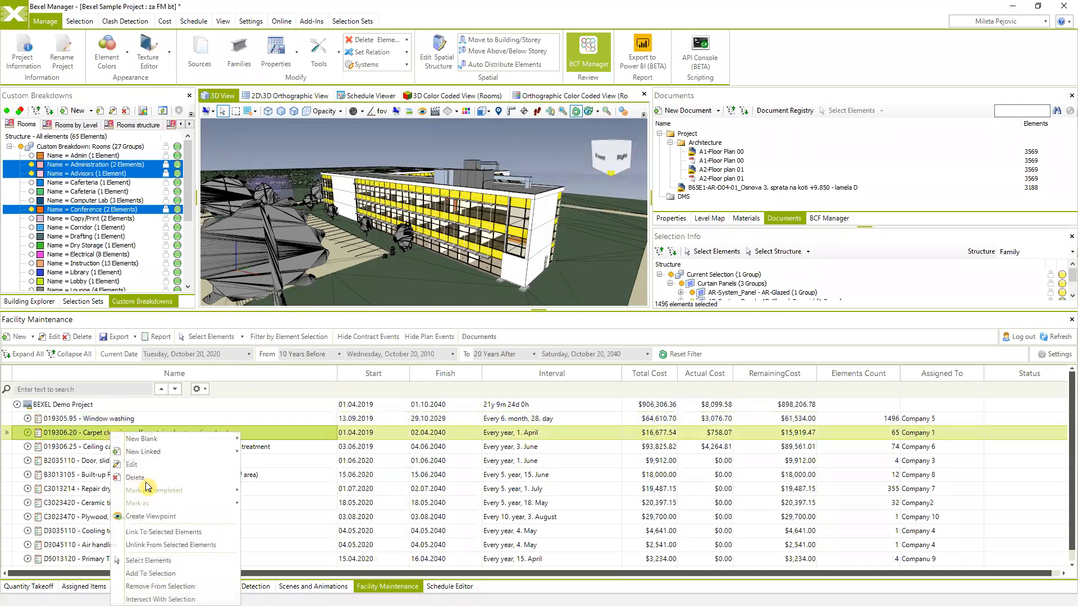
pyautogui.click(158, 563)
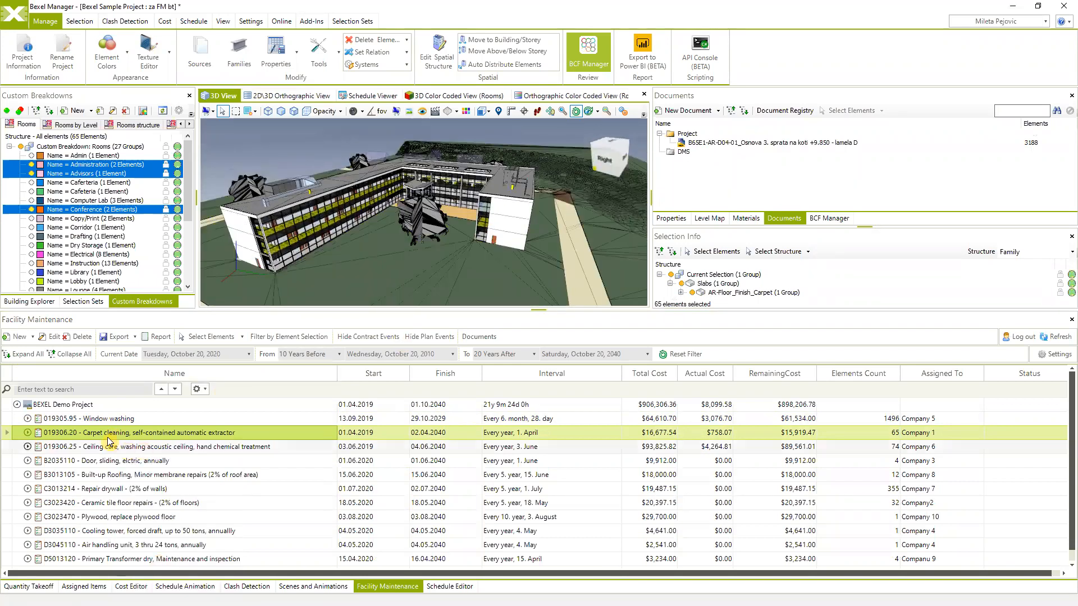
pyautogui.rightClick(303, 160)
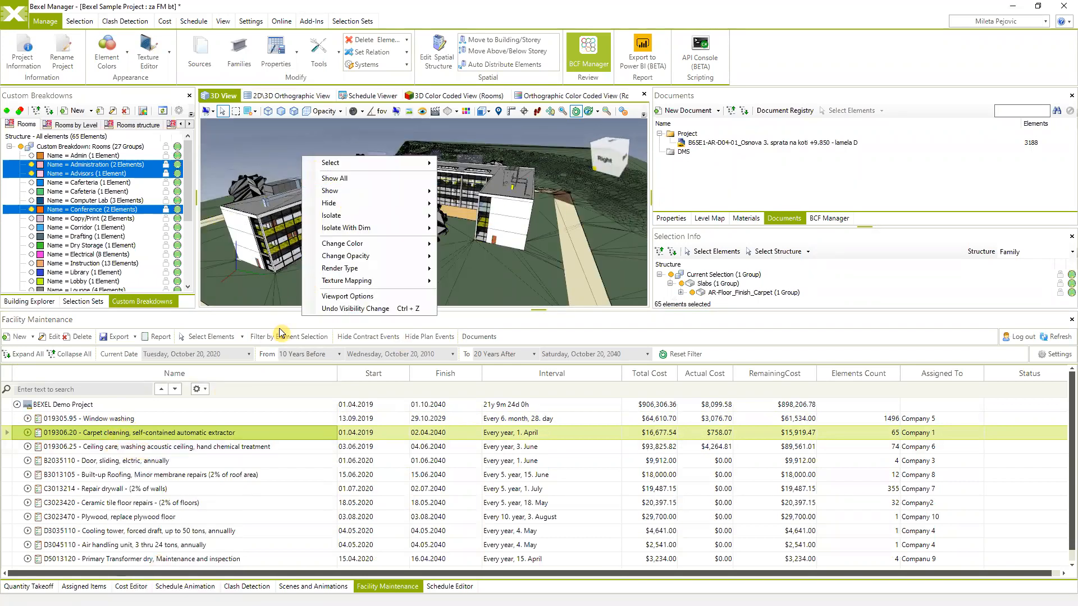
pyautogui.rightClick(102, 445)
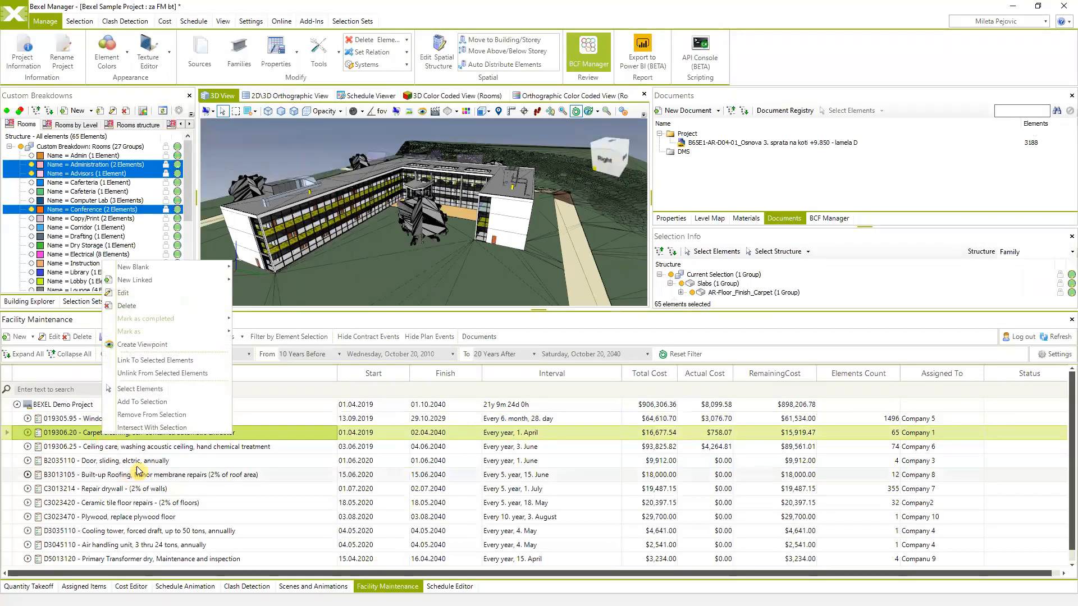
# Step: Isolate the selected carpet floor finishes in the 3D model to inspect them, and clear the selection
pyautogui.rightClick(285, 143)
pyautogui.moveTo(349, 202)
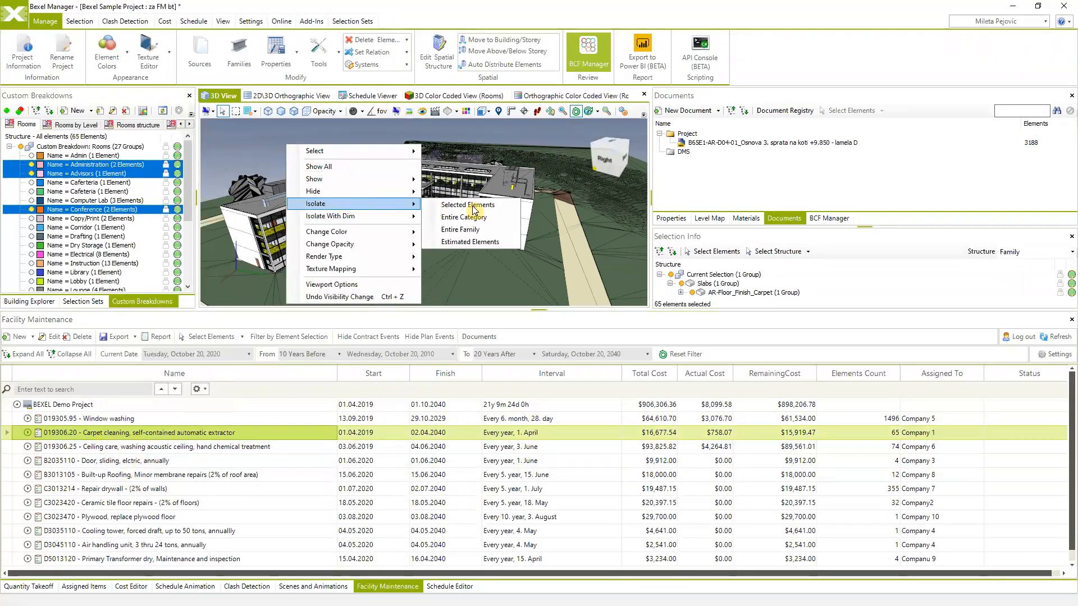
pyautogui.click(493, 204)
pyautogui.moveTo(441, 223); pyautogui.dragTo(464, 221, button='middle')
pyautogui.click(299, 212)
# Step: Show all model elements again and select the air handling unit on the roof
pyautogui.rightClick(271, 247)
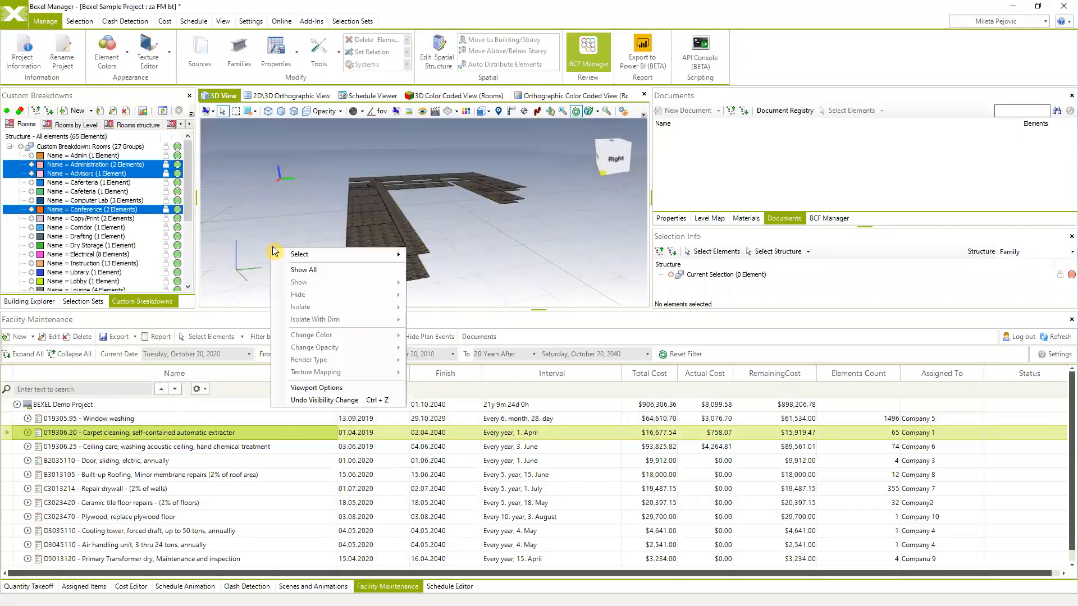
pyautogui.click(309, 270)
pyautogui.moveTo(466, 224); pyautogui.dragTo(504, 230, button='middle')
pyautogui.click(459, 188)
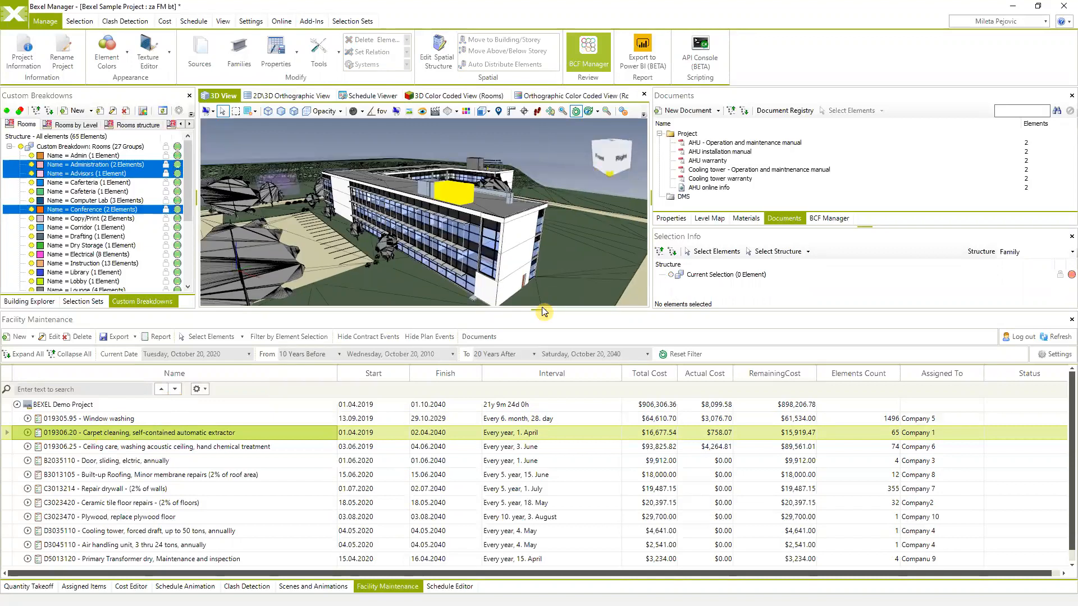
pyautogui.scroll(-3, 536, 256)
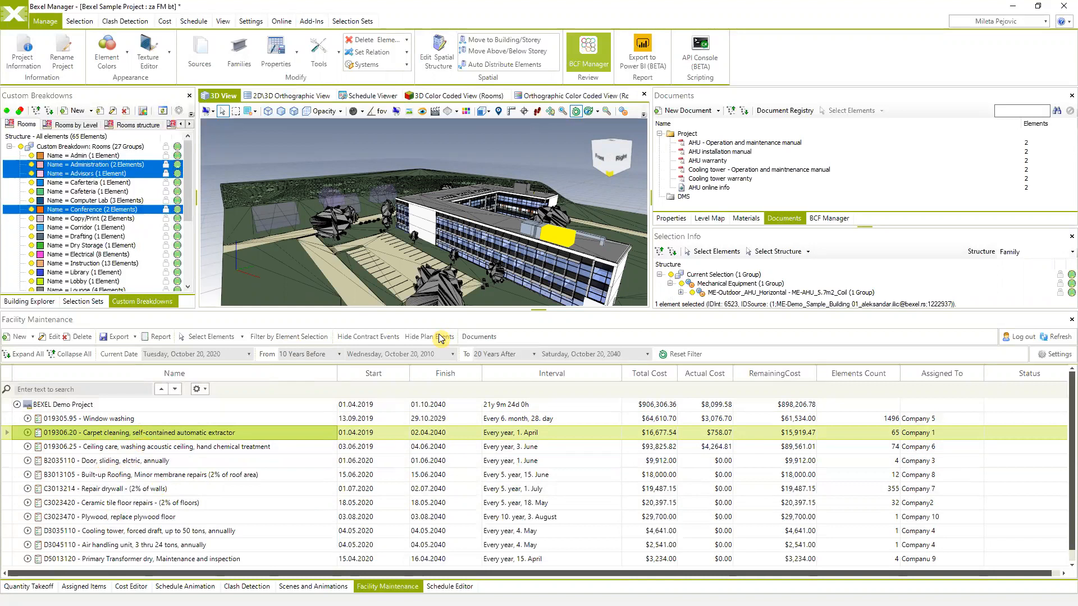
pyautogui.moveTo(507, 265); pyautogui.dragTo(438, 265, button='middle')
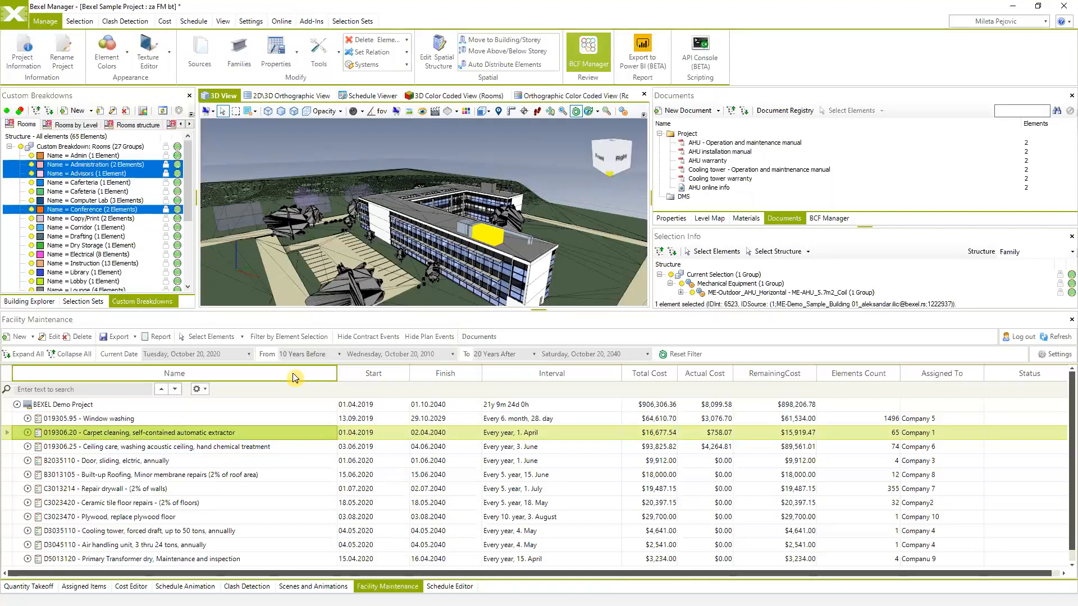
# Step: Filter the maintenance list by the selected air handling unit, review its plan's entries, and remove the filter
pyautogui.click(281, 338)
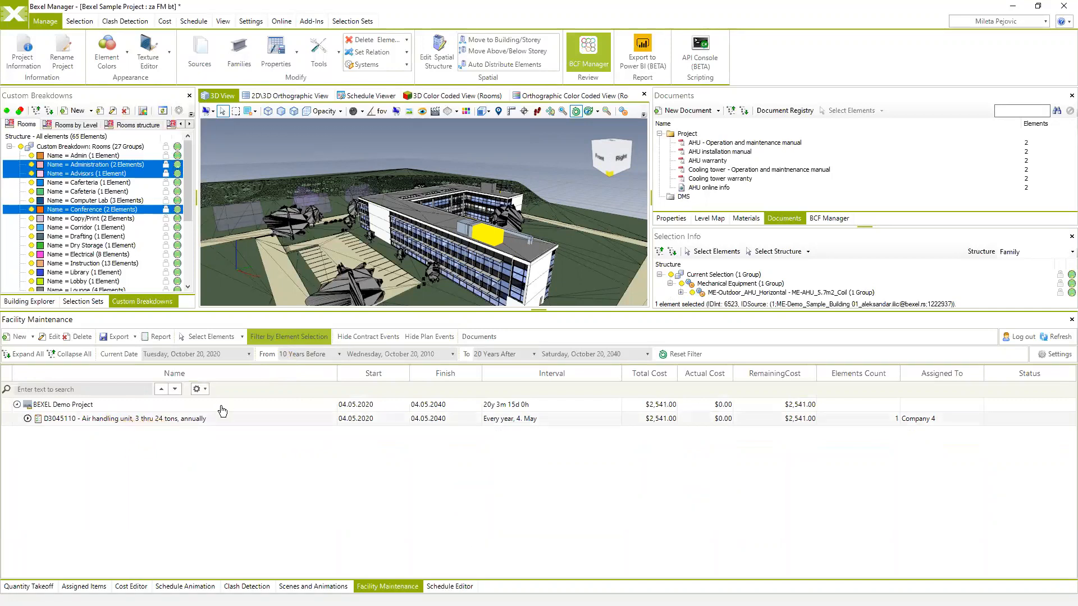
pyautogui.moveTo(512, 242); pyautogui.dragTo(489, 237, button='middle')
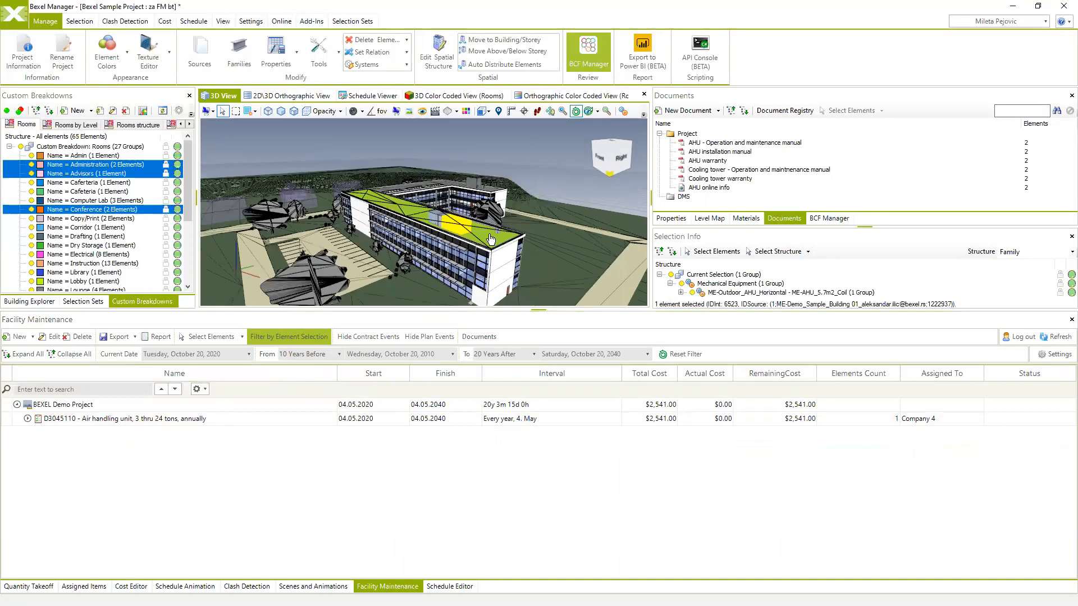
pyautogui.click(27, 419)
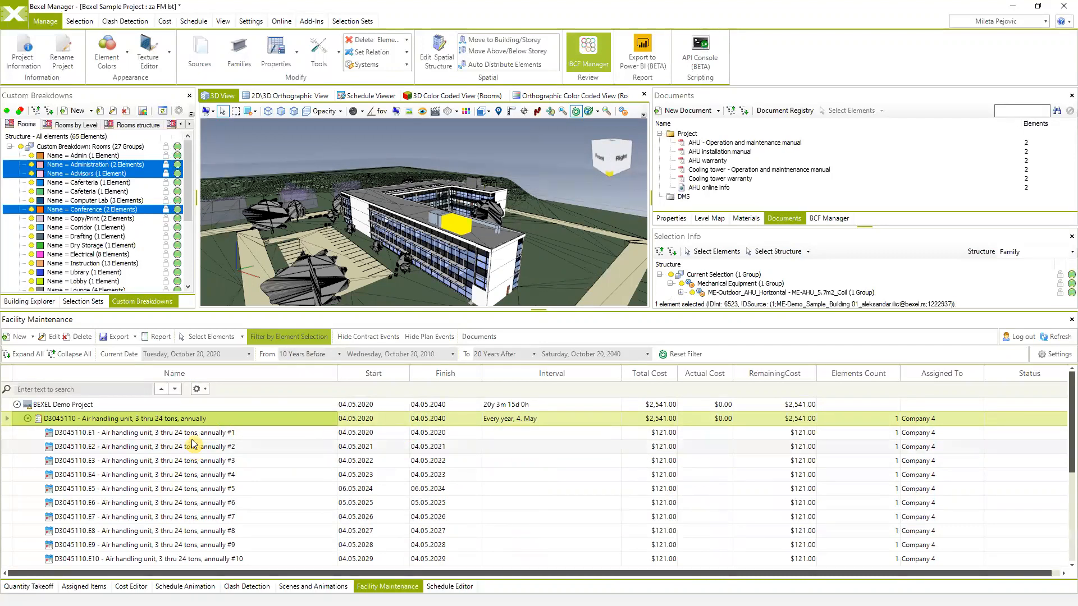
pyautogui.click(28, 418)
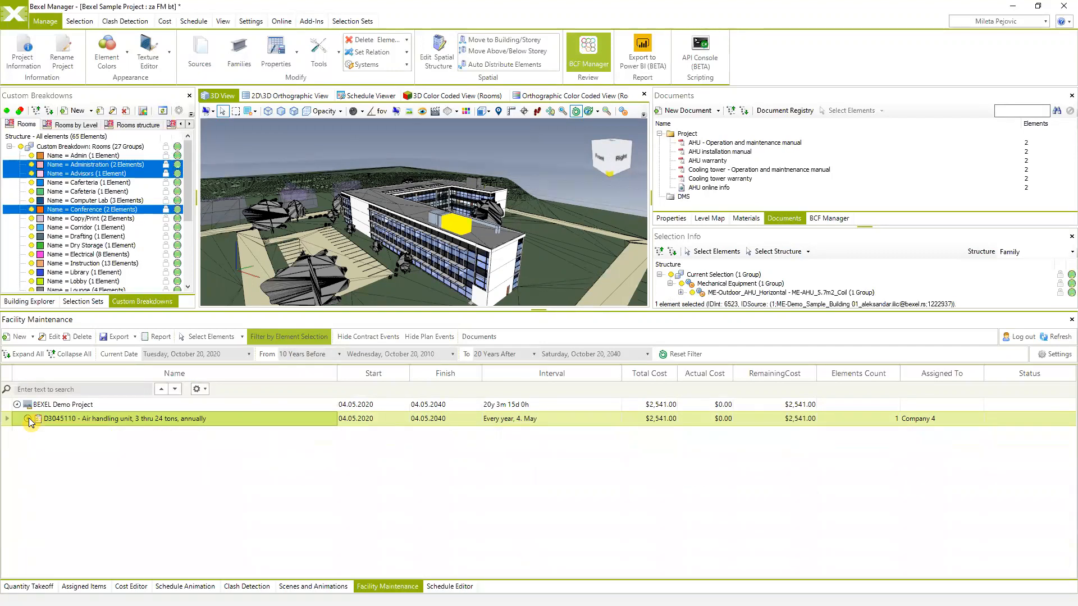
pyautogui.click(308, 339)
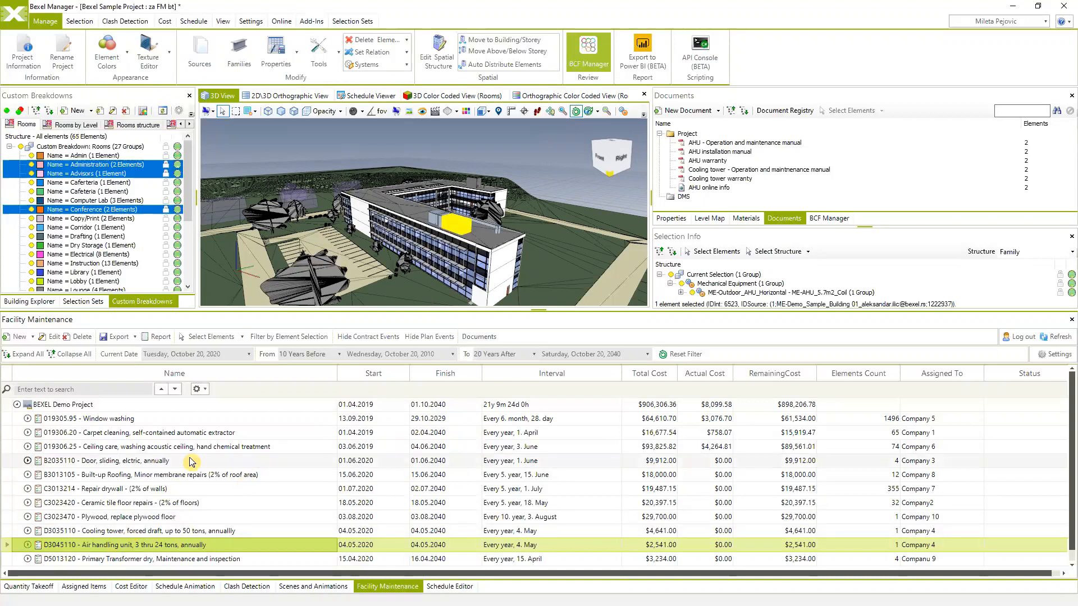
# Step: Select the BEXEL Demo Project contract and check which new maintenance items can be created, including linked ones
pyautogui.click(34, 340)
pyautogui.click(57, 409)
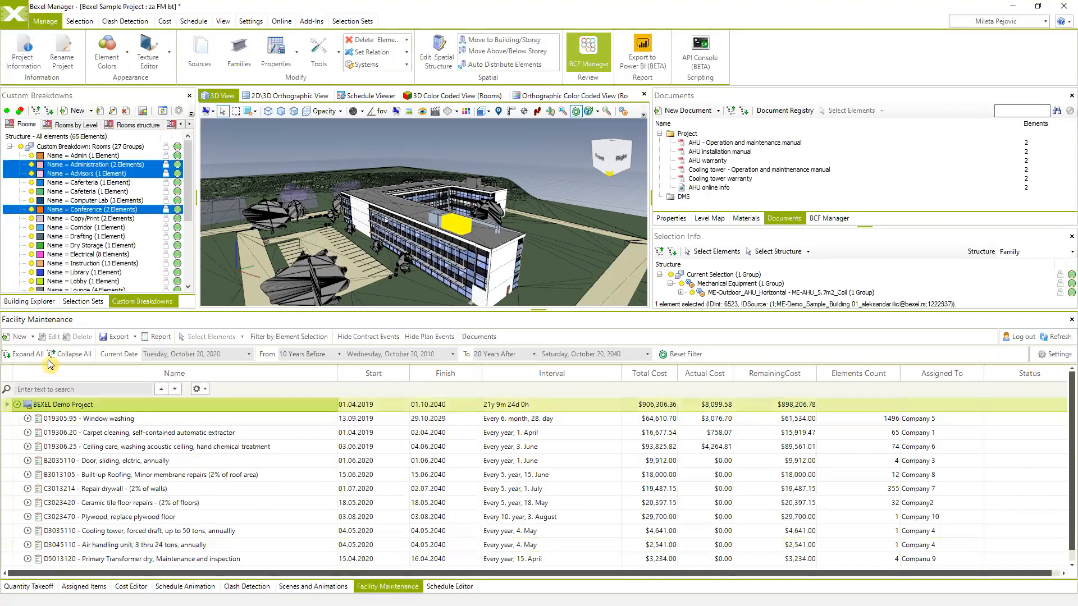
pyautogui.click(34, 339)
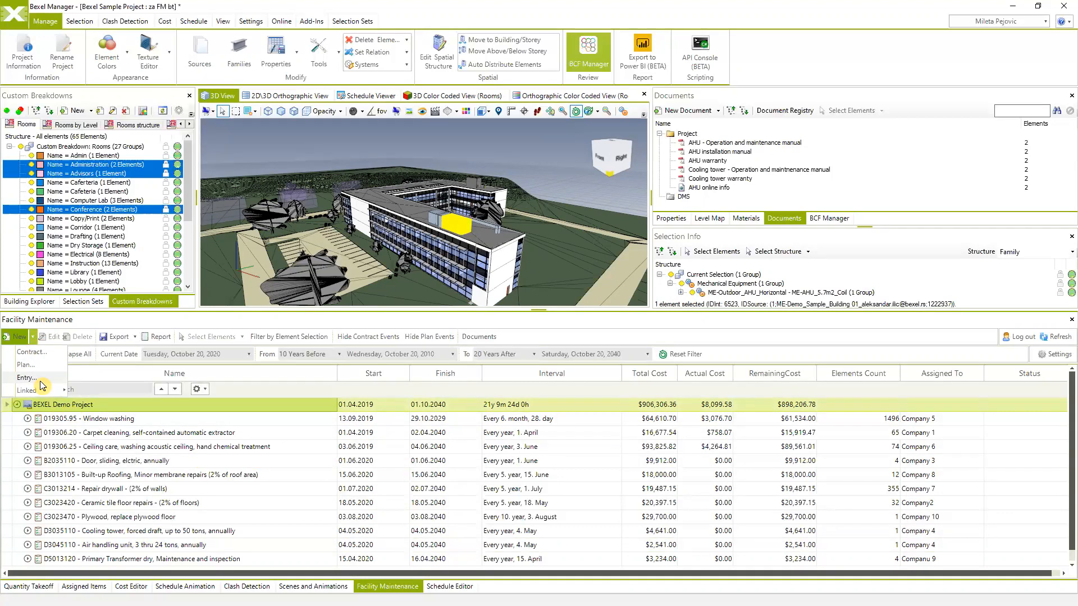
pyautogui.moveTo(33, 390)
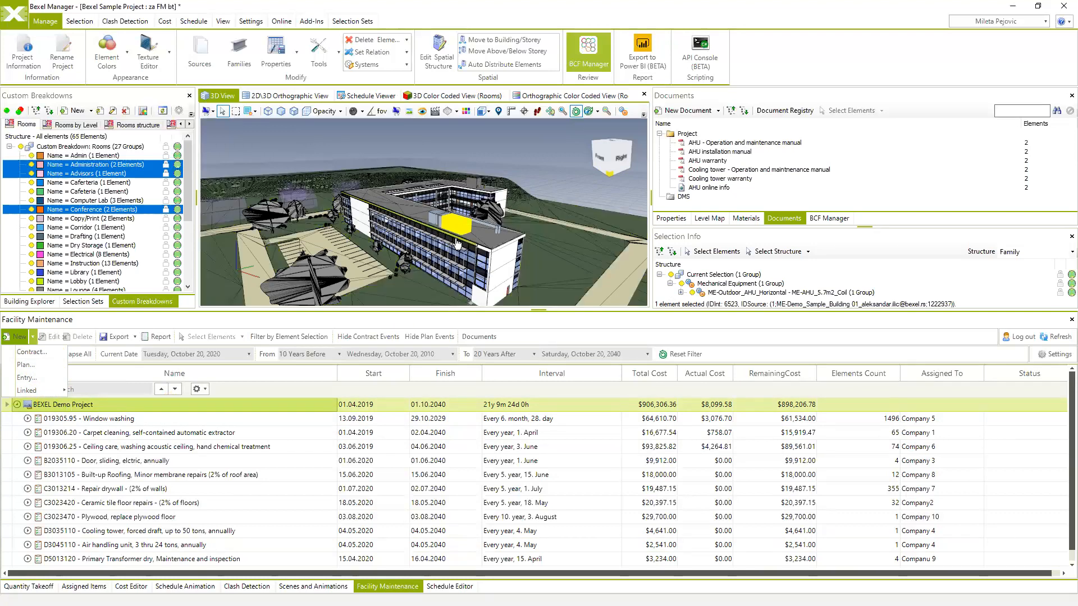
# Step: Select the external wall insulation elements on the facades around the building together in the 3D model
pyautogui.moveTo(532, 231); pyautogui.dragTo(391, 218, button='middle')
pyautogui.click(456, 196)
pyautogui.keyDown('ctrl'); pyautogui.click(330, 182); pyautogui.keyUp('ctrl')
pyautogui.keyDown('ctrl'); pyautogui.click(331, 206); pyautogui.keyUp('ctrl')
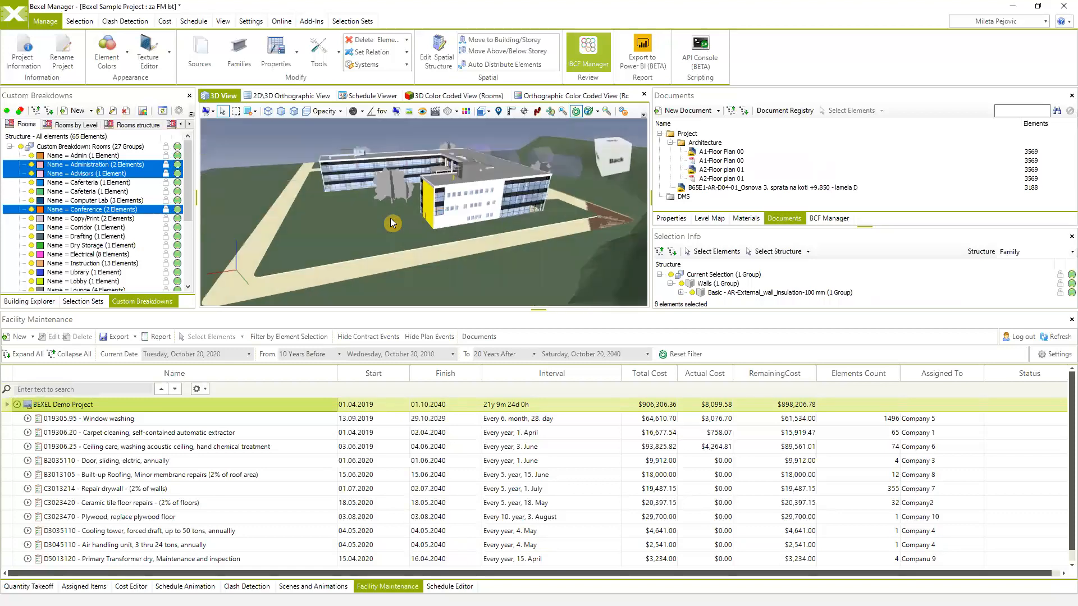
pyautogui.keyDown('ctrl'); pyautogui.click(471, 192); pyautogui.keyUp('ctrl')
pyautogui.keyDown('ctrl'); pyautogui.click(467, 208); pyautogui.keyUp('ctrl')
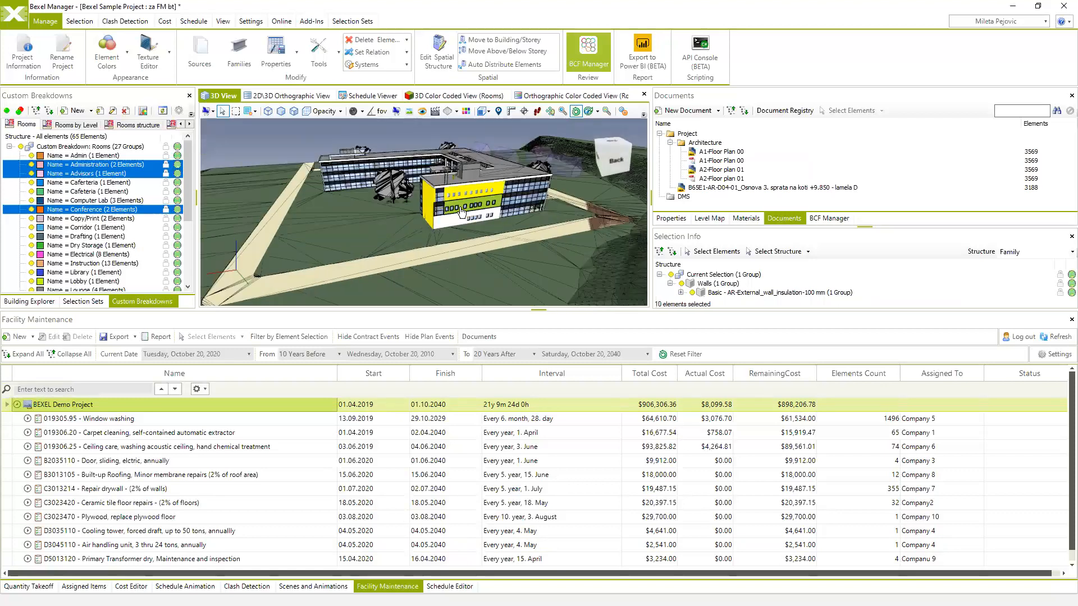
pyautogui.moveTo(423, 243)
pyautogui.mouseDown(button='middle')
pyautogui.moveTo(477, 237)
pyautogui.moveTo(442, 243)
pyautogui.mouseUp(button='middle')
pyautogui.keyDown('ctrl'); pyautogui.click(476, 226); pyautogui.keyUp('ctrl')
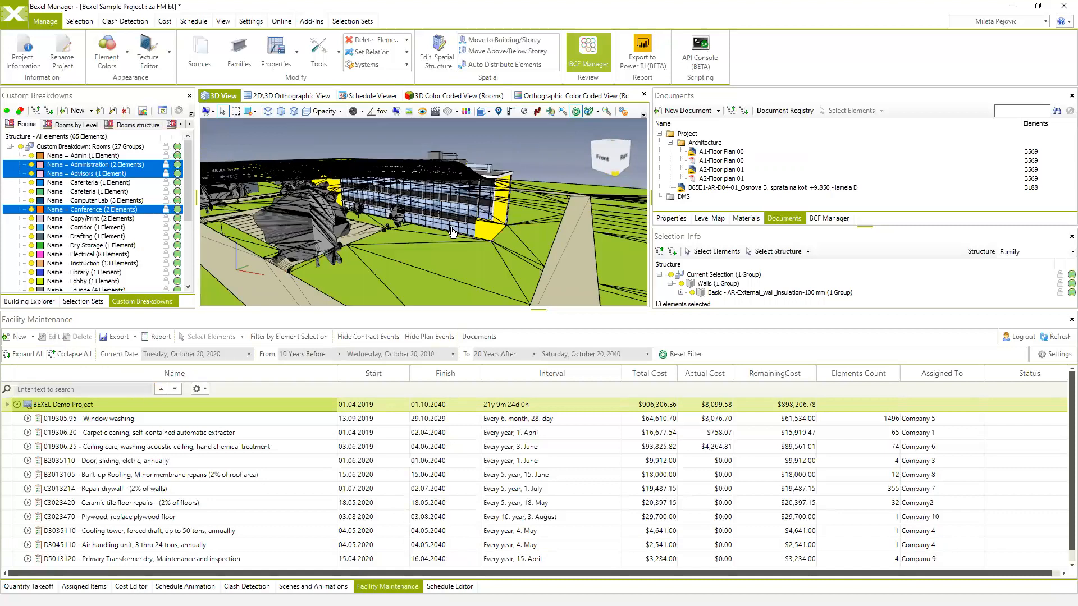
# Step: Create a new plan linked to the selected walls, with code 0101 and the name "Facade wall cleaning"
pyautogui.click(33, 336)
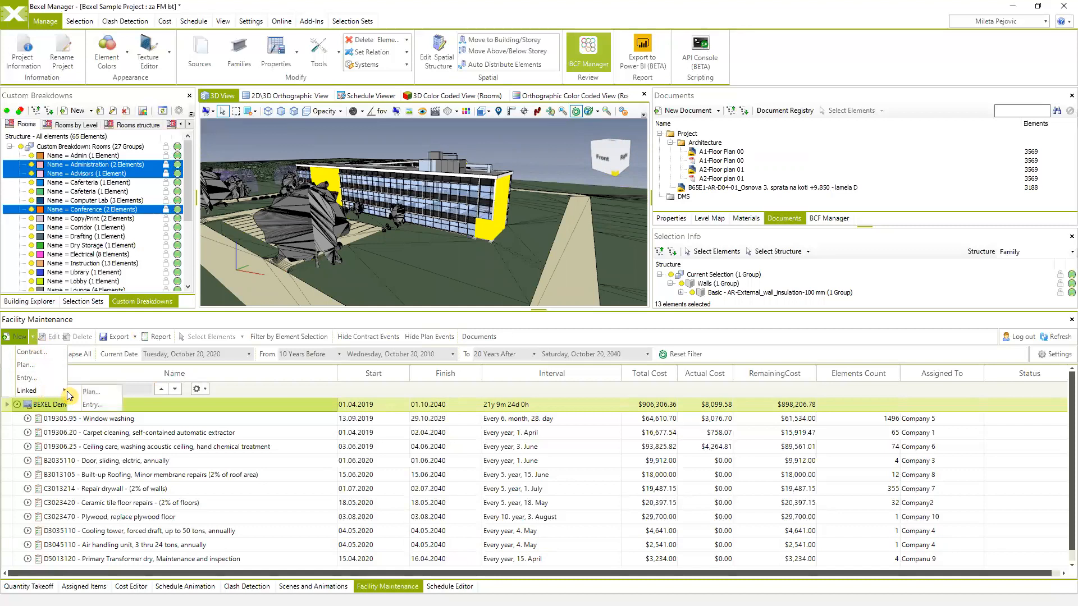
pyautogui.click(108, 392)
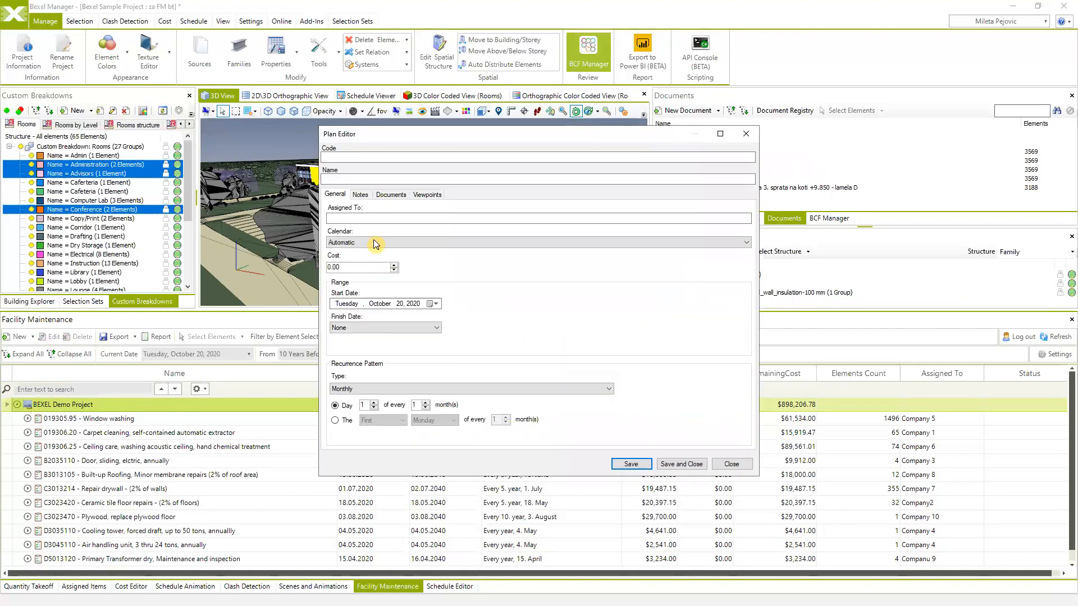
pyautogui.click(353, 158)
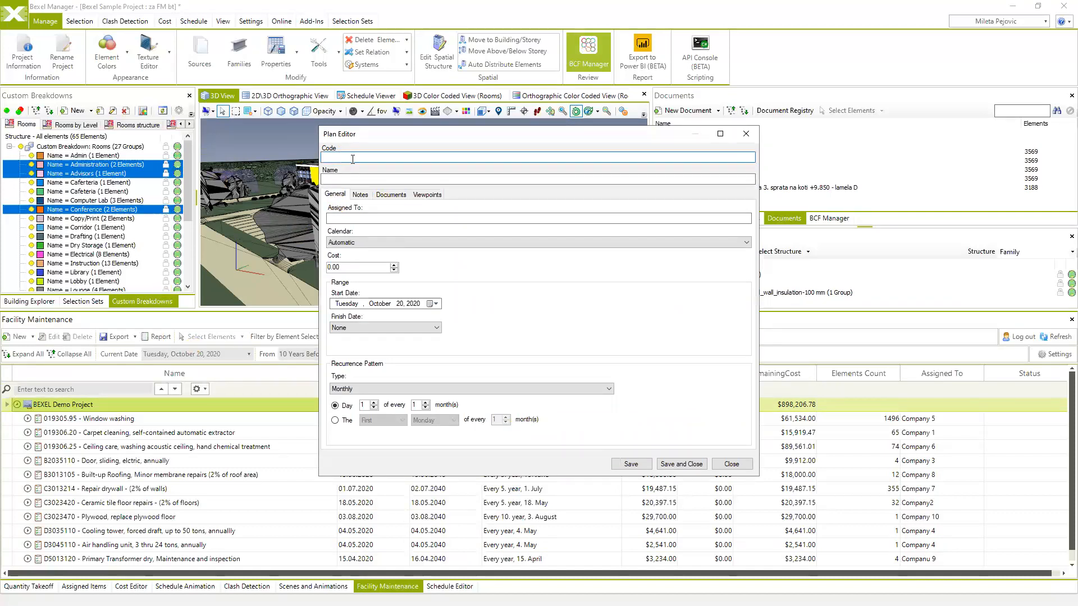
pyautogui.write('0101')
pyautogui.click(395, 178)
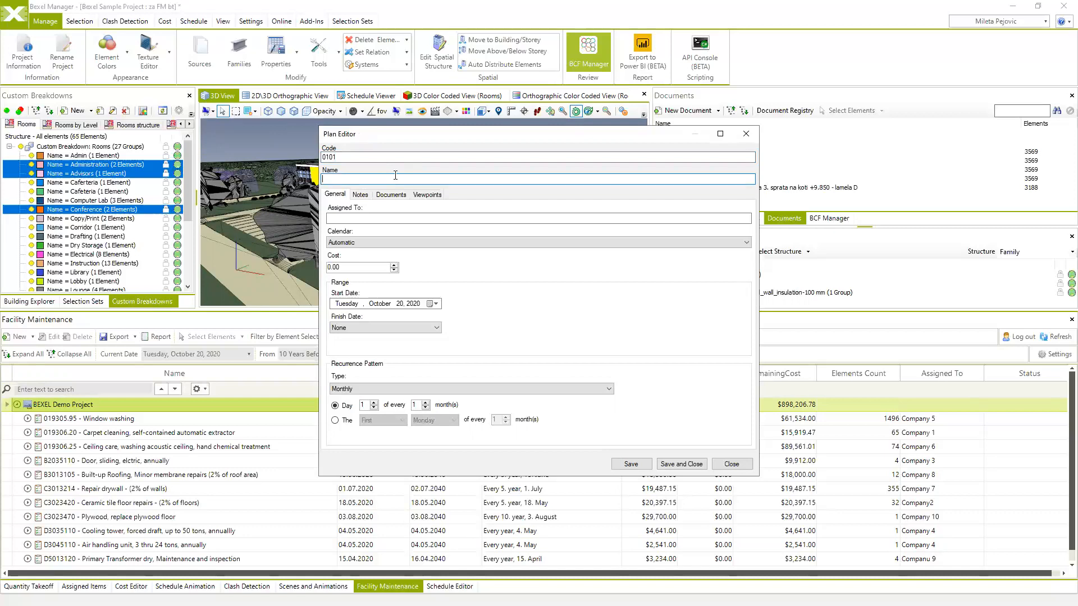
pyautogui.write('Facade cleaningwall')
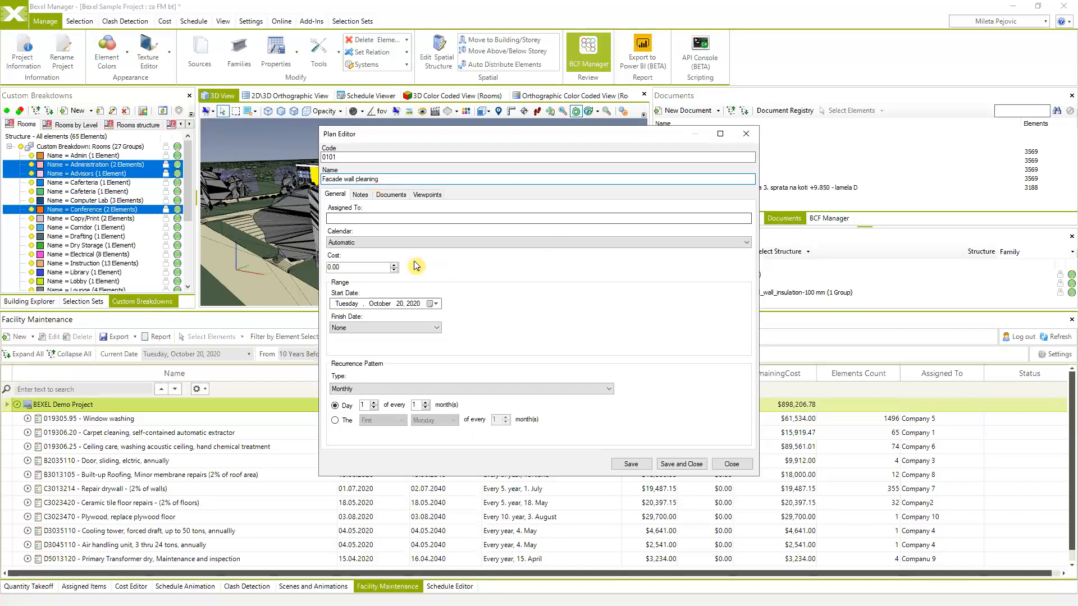
# Step: Assign the facade cleaning plan to Company 22 and set its calendar to 5 days
pyautogui.click(369, 219)
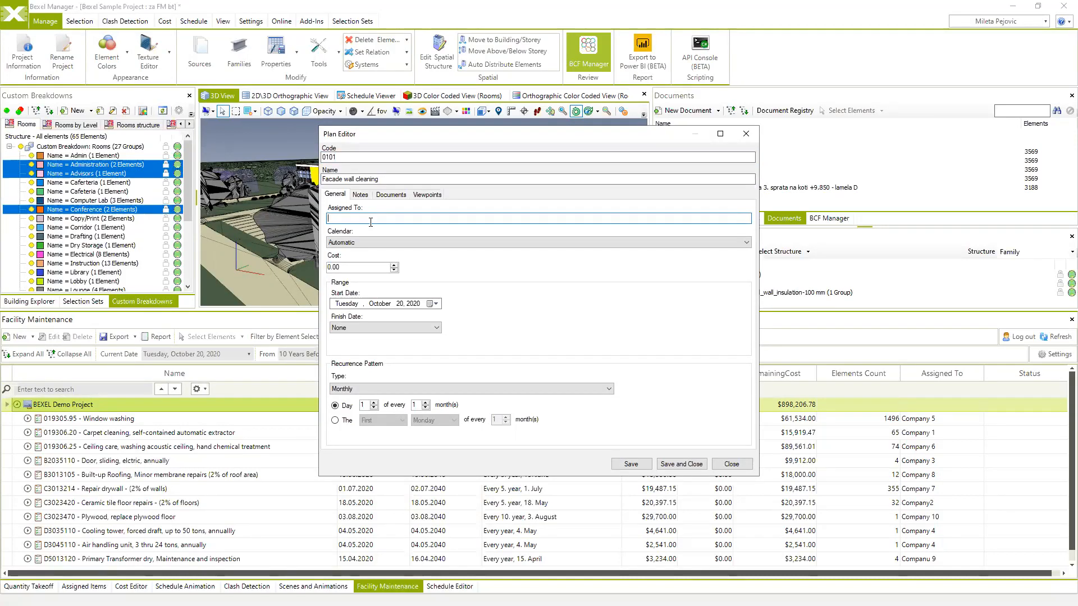
pyautogui.write('Company 22')
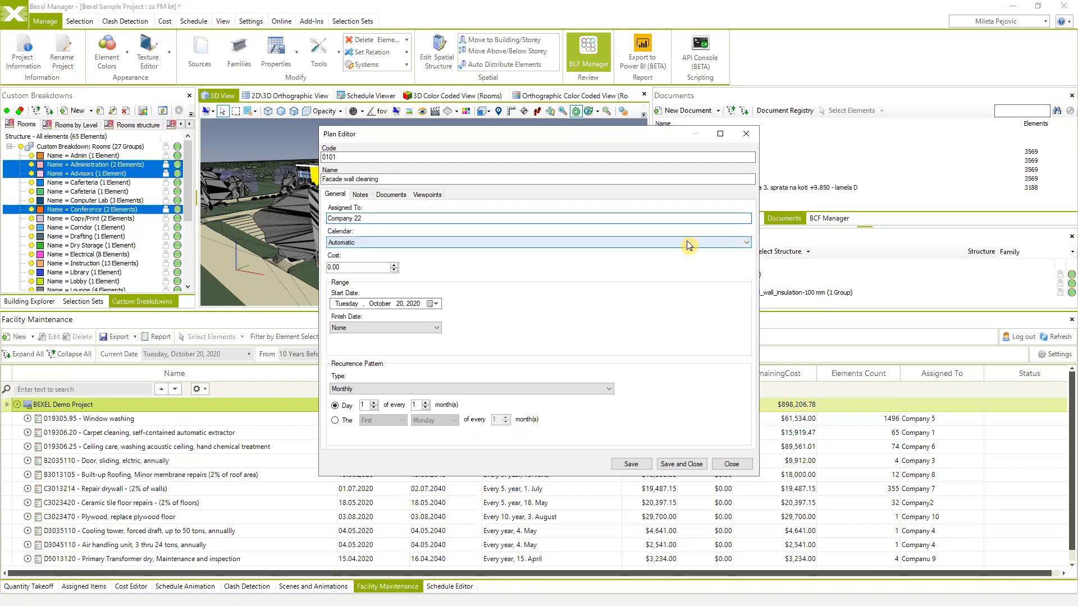
pyautogui.click(733, 243)
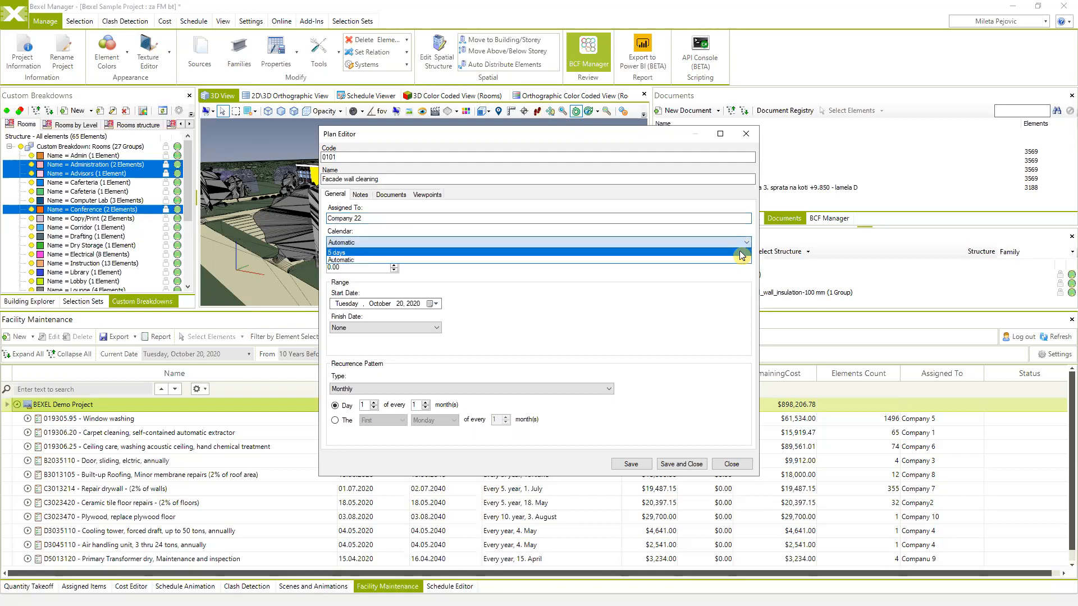
pyautogui.click(741, 254)
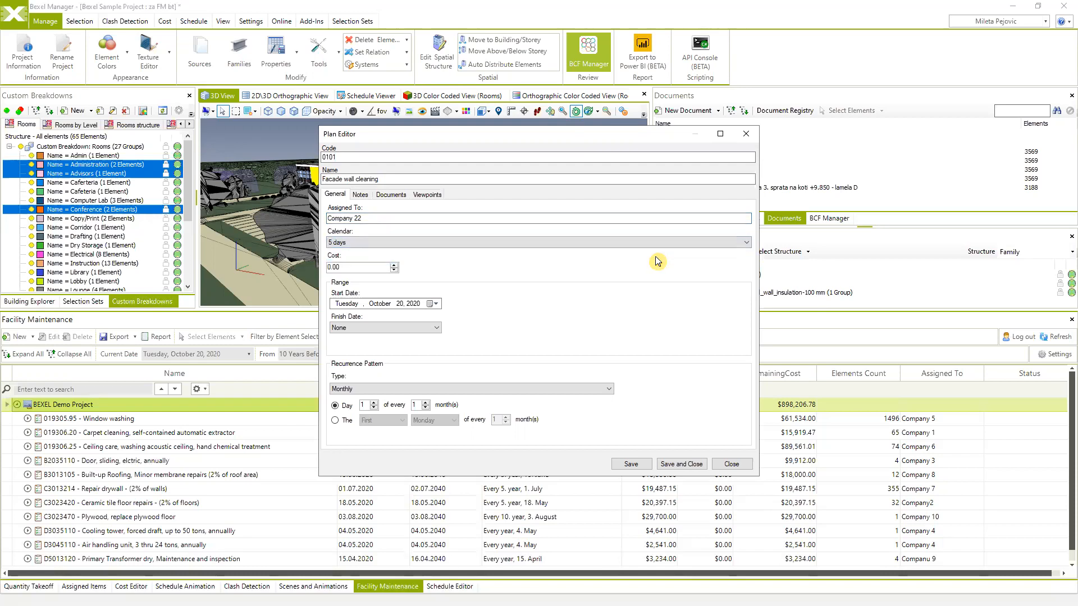
pyautogui.click(747, 244)
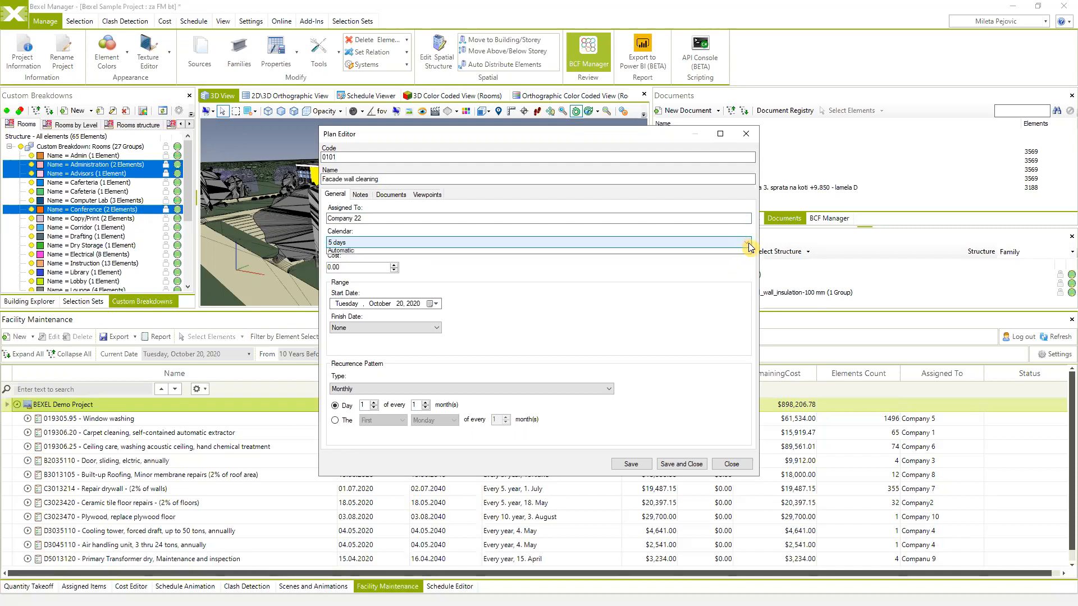
pyautogui.click(696, 282)
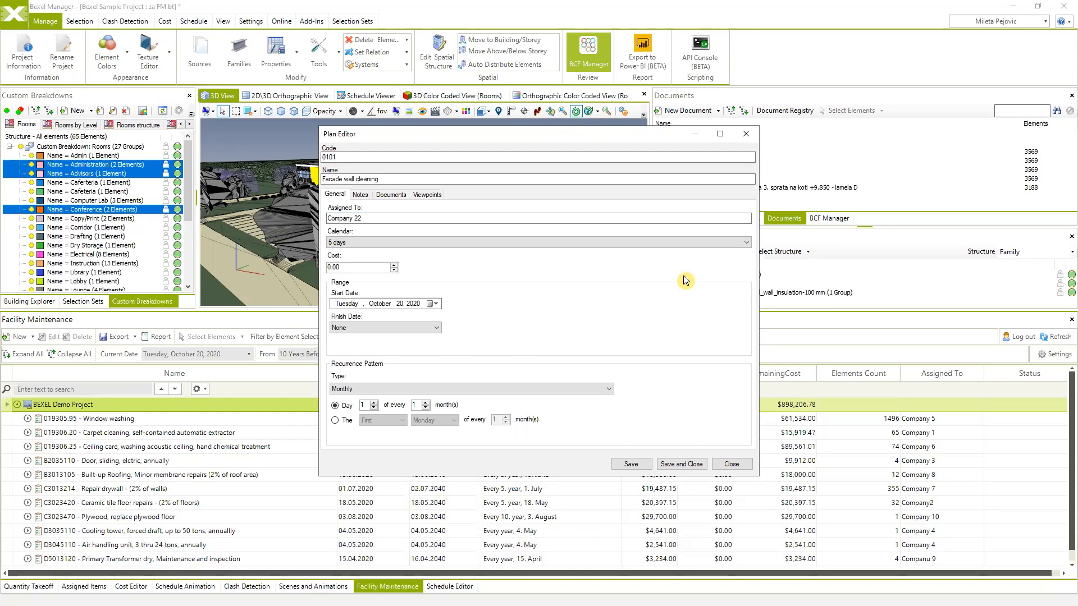
# Step: Set the facade cleaning plan's cost to 1500.00, moving the Plan Editor aside to uncover the selection information
pyautogui.click(327, 267)
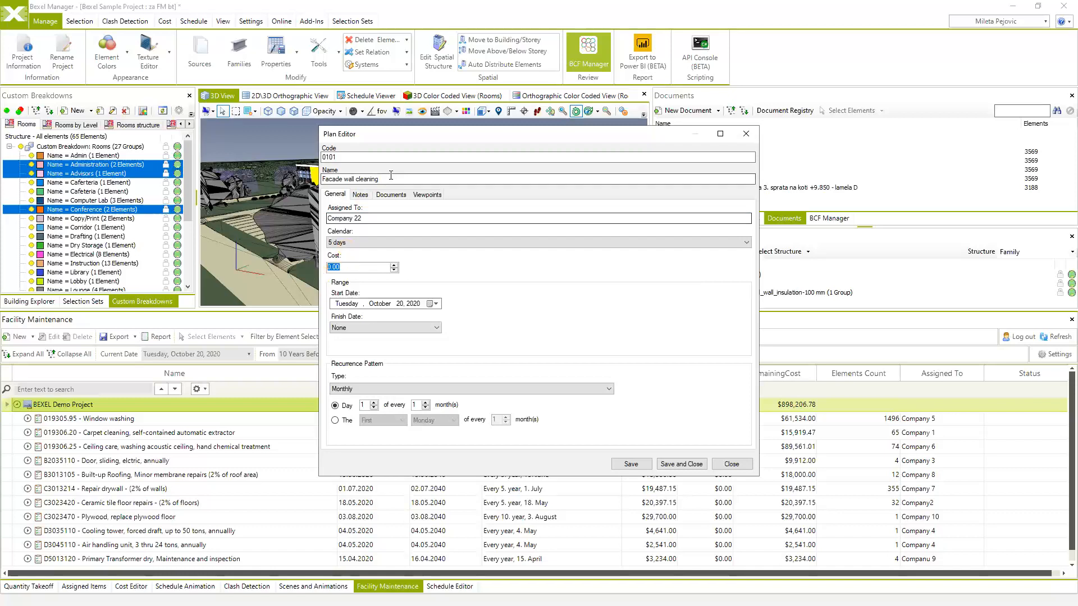
pyautogui.moveTo(560, 140); pyautogui.dragTo(446, 146)
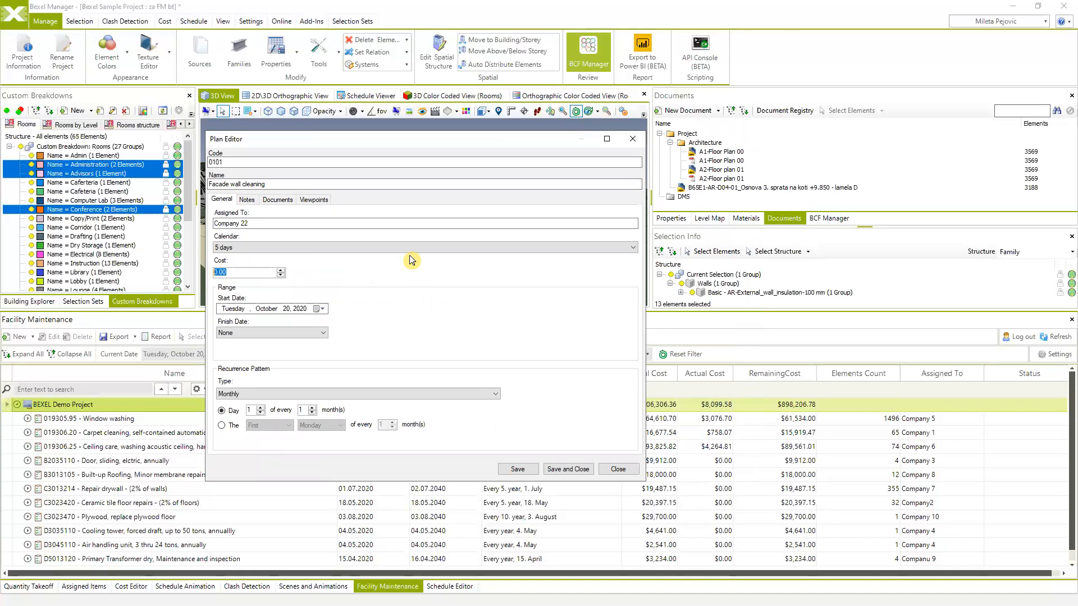
pyautogui.write('150')
pyautogui.click(356, 311)
pyautogui.moveTo(237, 273); pyautogui.dragTo(201, 274)
# Step: Set the plan's start date to October 1, 2020 and keep the finish date at None
pyautogui.click(318, 310)
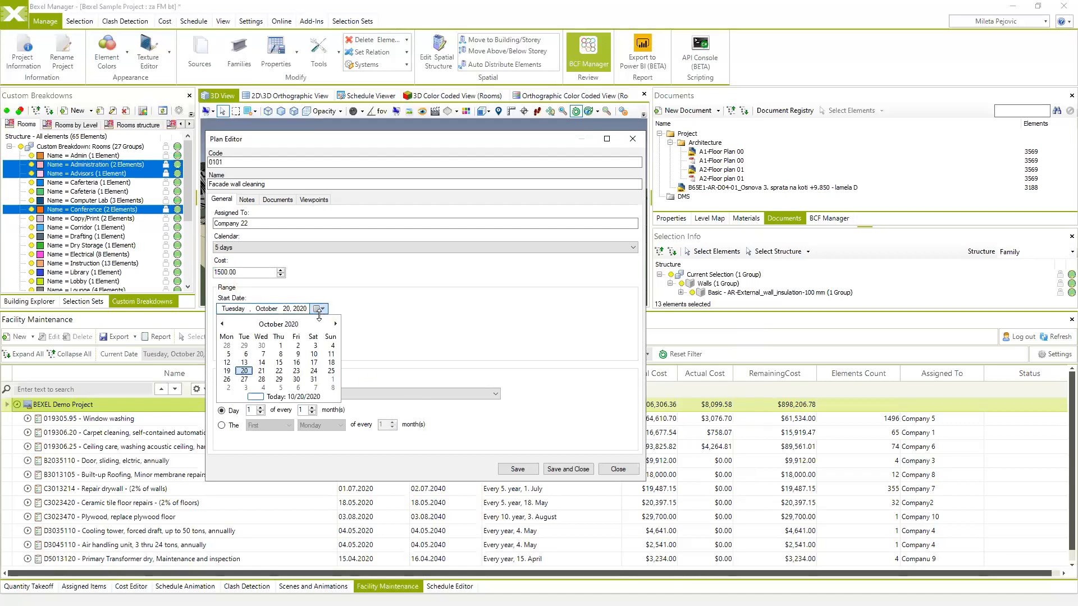
pyautogui.click(282, 347)
pyautogui.click(323, 334)
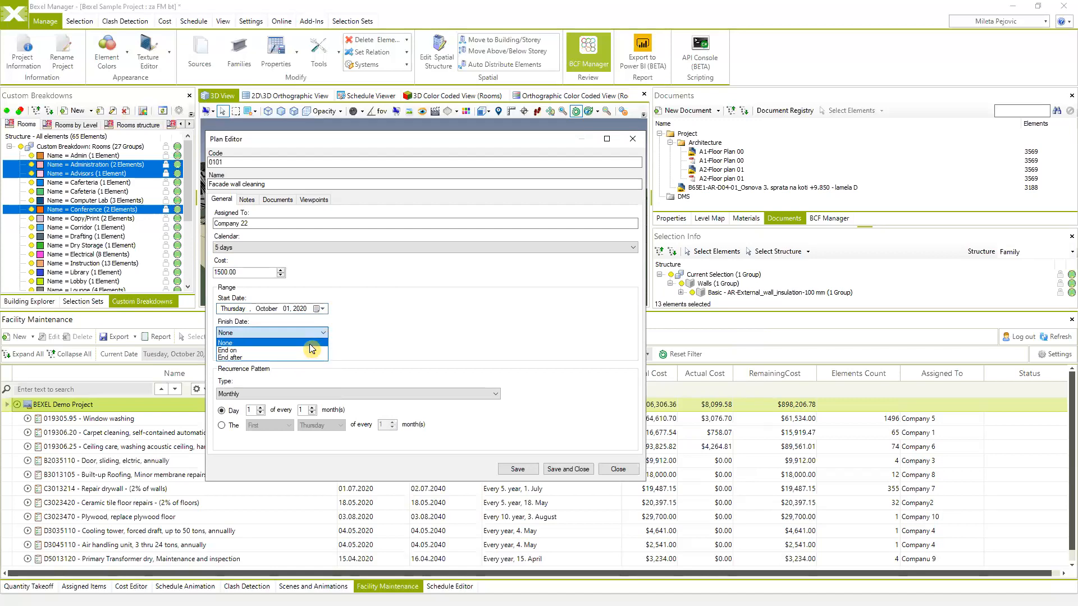
pyautogui.click(309, 343)
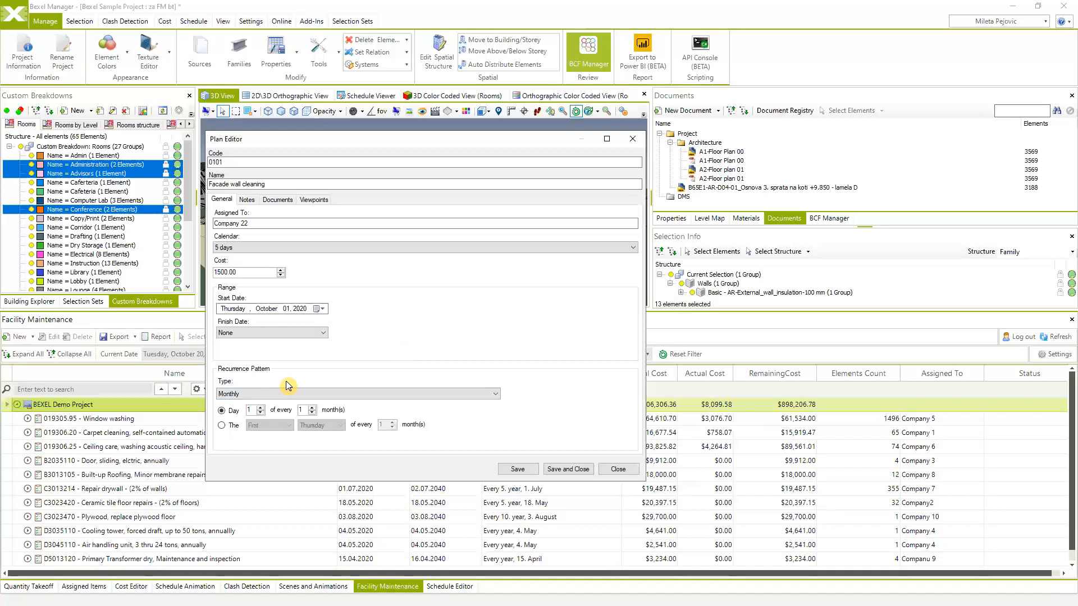
# Step: Set the facade cleaning plan's recurrence type to Yearly and go through the ordinal and weekday choices of its pattern
pyautogui.click(494, 395)
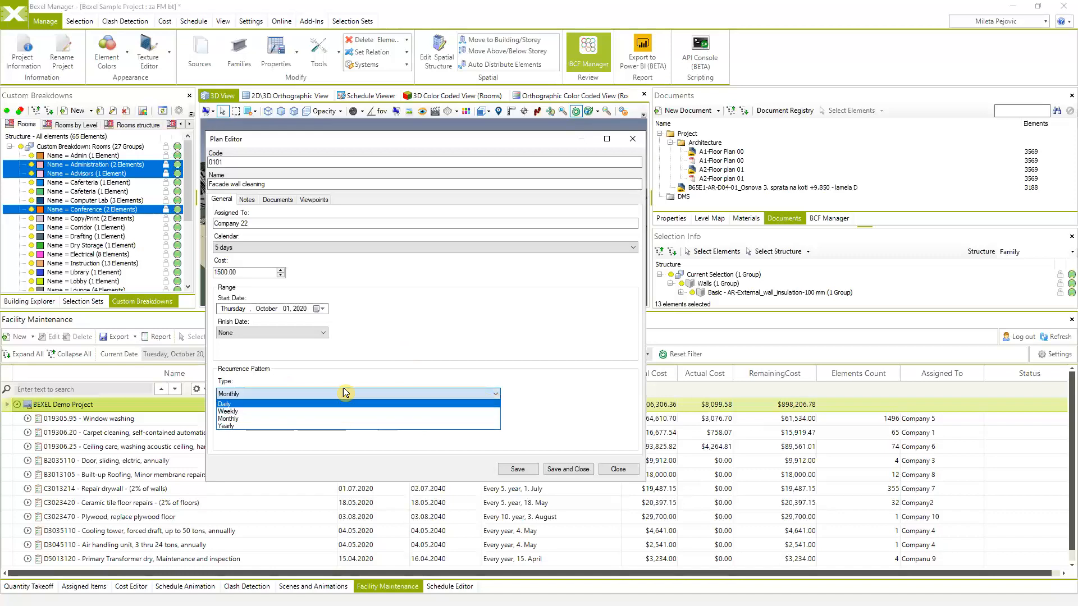
pyautogui.click(287, 426)
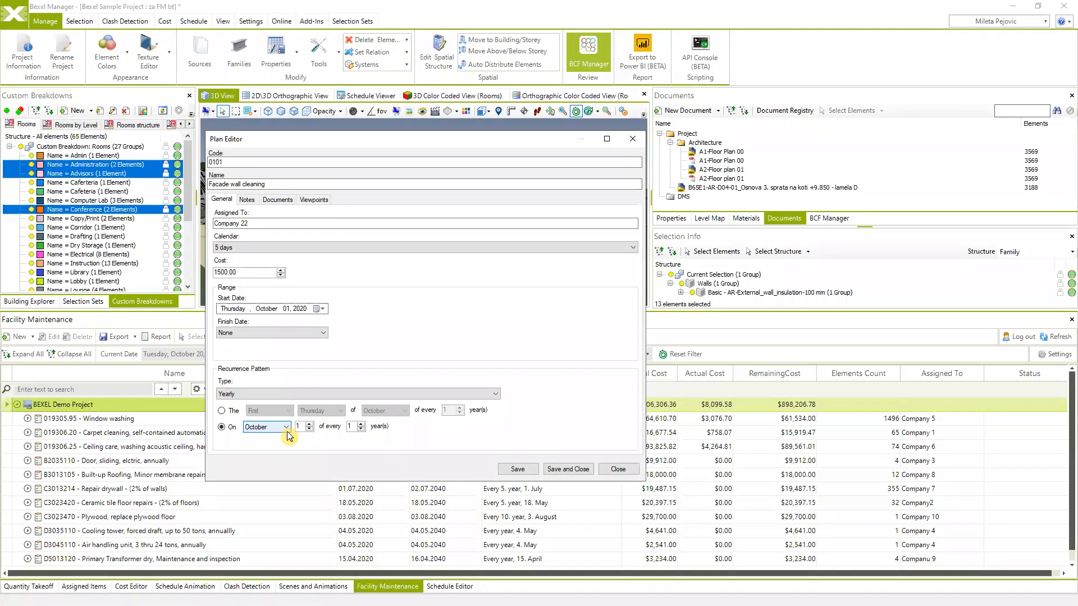
pyautogui.click(233, 412)
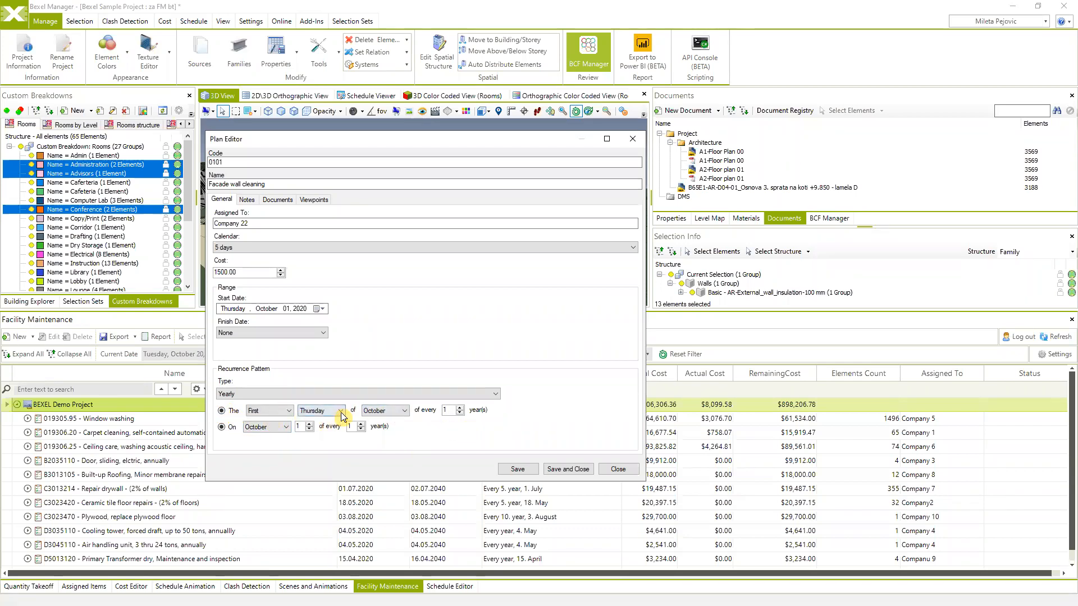
pyautogui.click(279, 411)
pyautogui.click(278, 429)
pyautogui.click(319, 411)
pyautogui.click(312, 443)
# Step: Add the note "Notes" to the plan and link the FM documents "Cleanign and desinfection operating procedures.pdf" and "DRYWALL GUIDE.pdf"
pyautogui.click(248, 200)
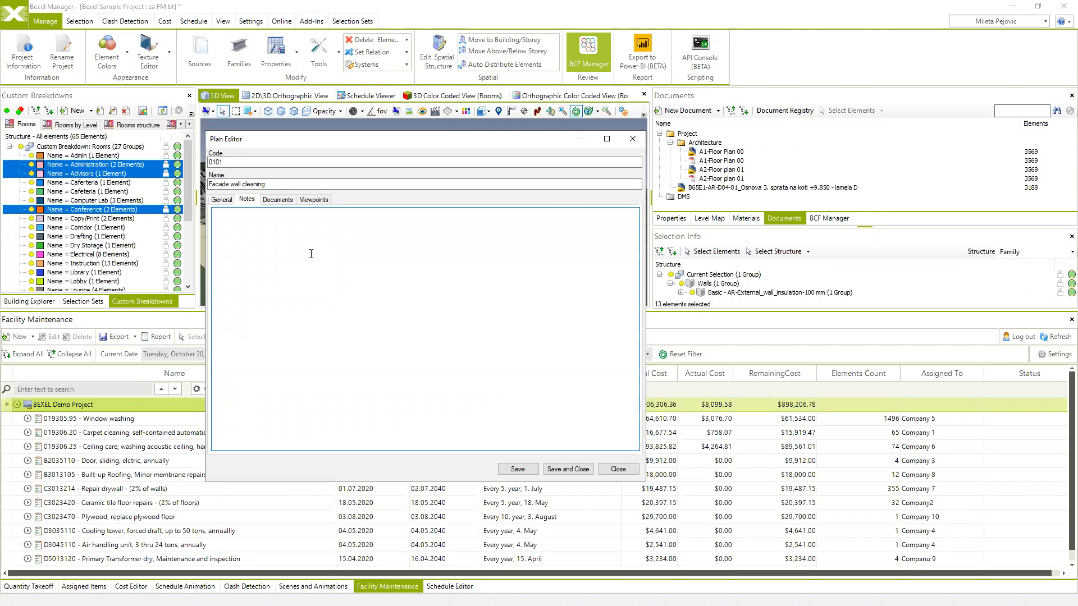
pyautogui.write('Notes')
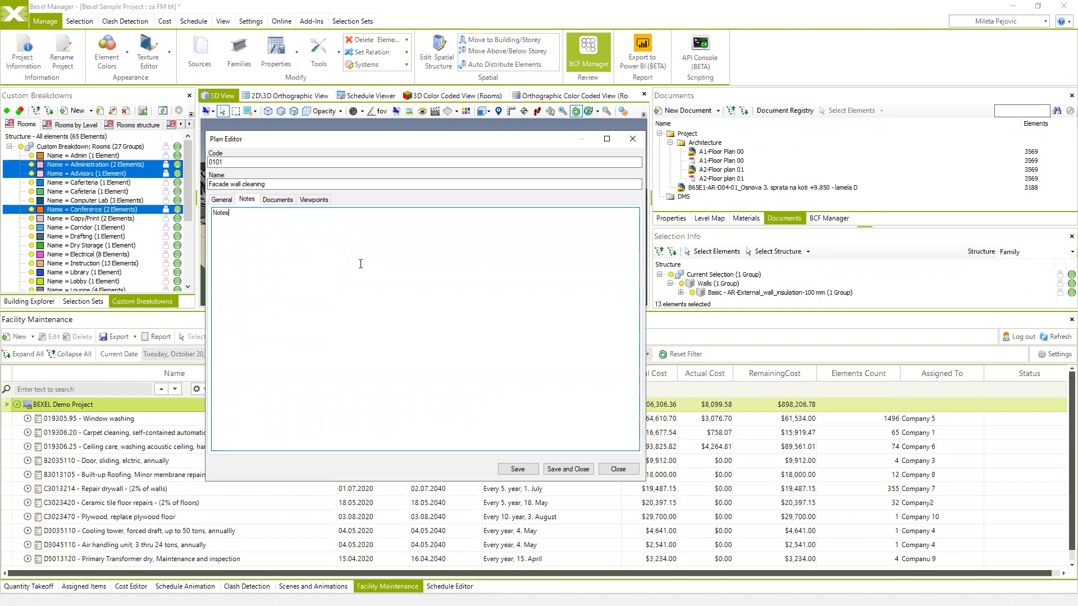
pyautogui.click(287, 201)
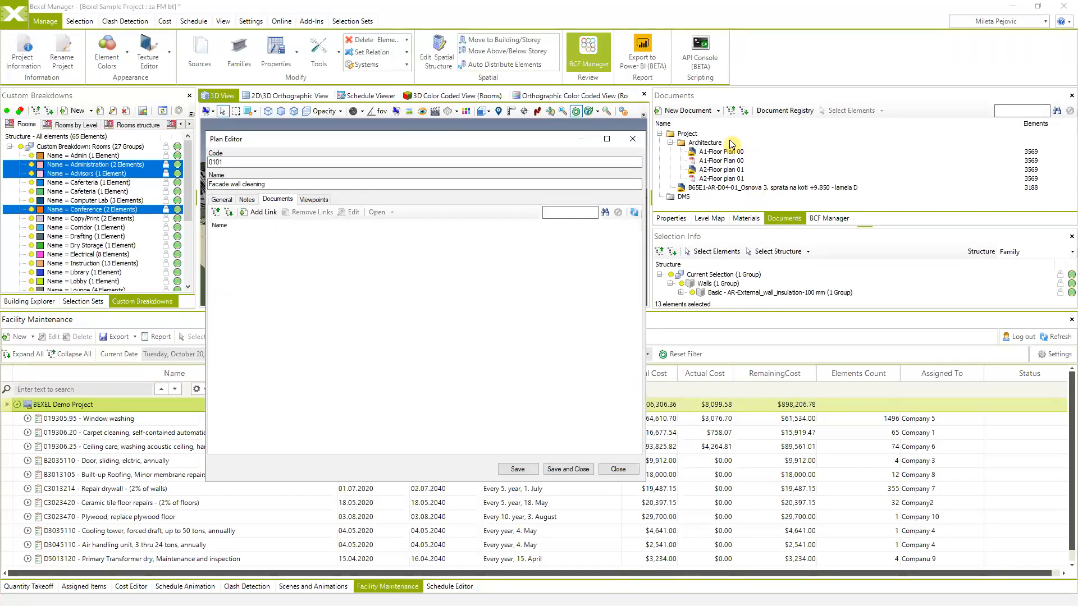
pyautogui.moveTo(556, 141); pyautogui.dragTo(526, 173)
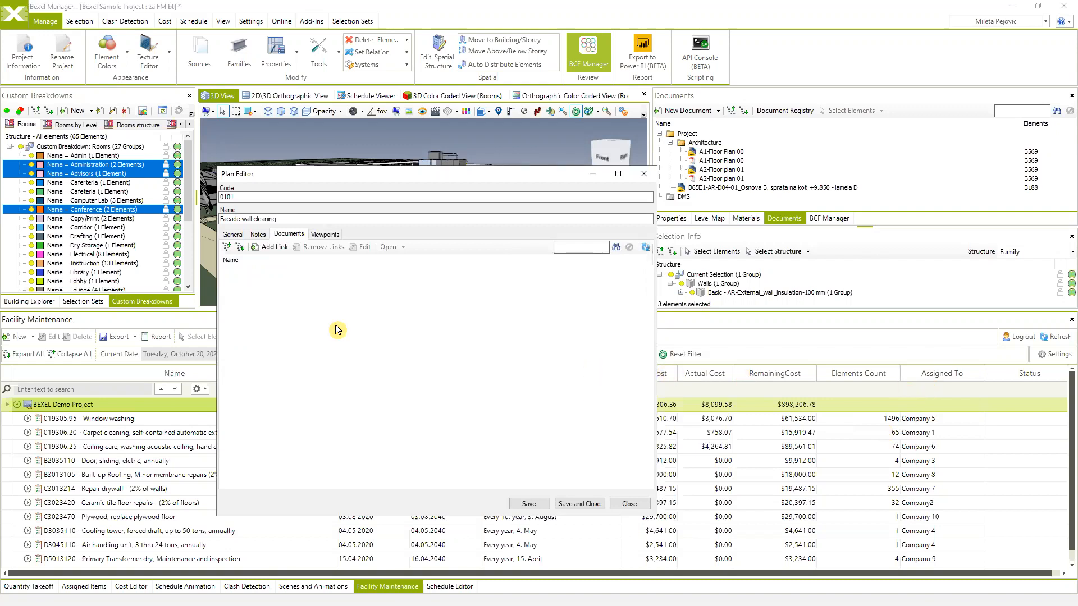
pyautogui.click(275, 248)
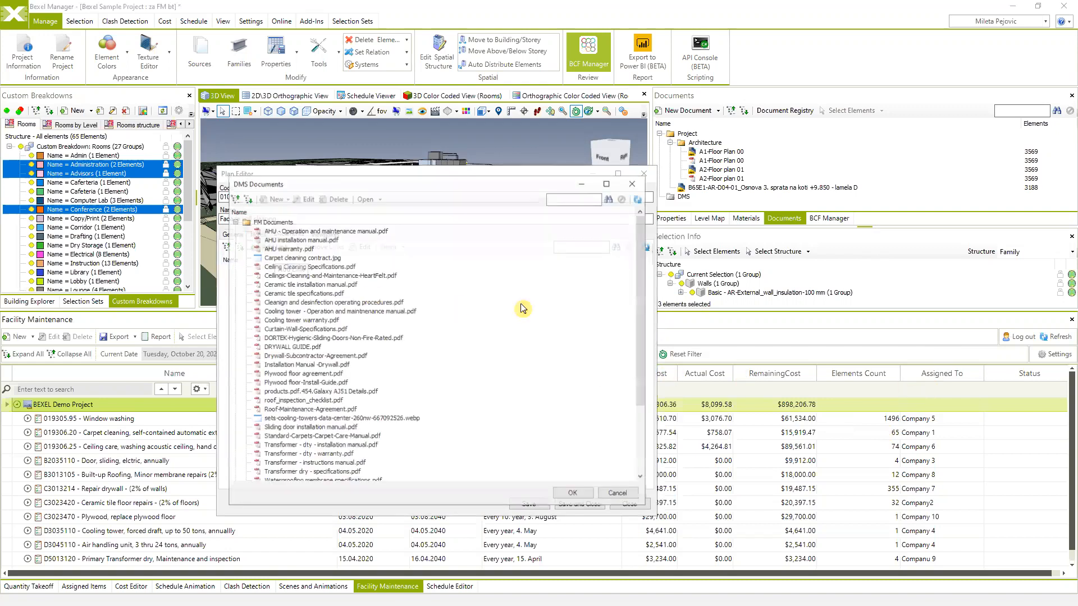
pyautogui.scroll(-5, 318, 323)
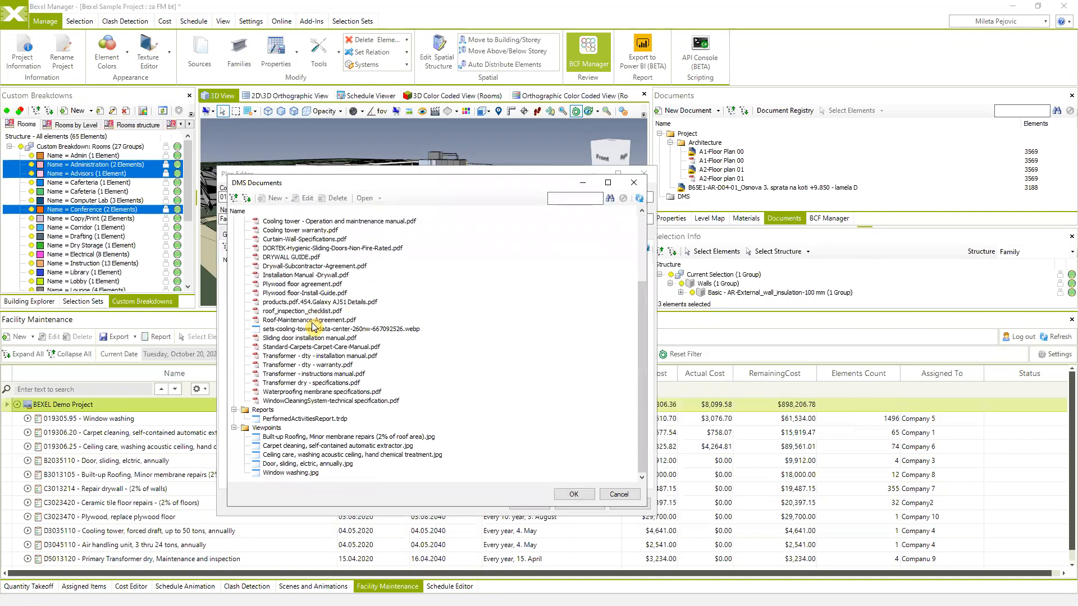
pyautogui.scroll(5, 315, 325)
pyautogui.click(278, 303)
pyautogui.keyDown('ctrl'); pyautogui.click(306, 347); pyautogui.keyUp('ctrl')
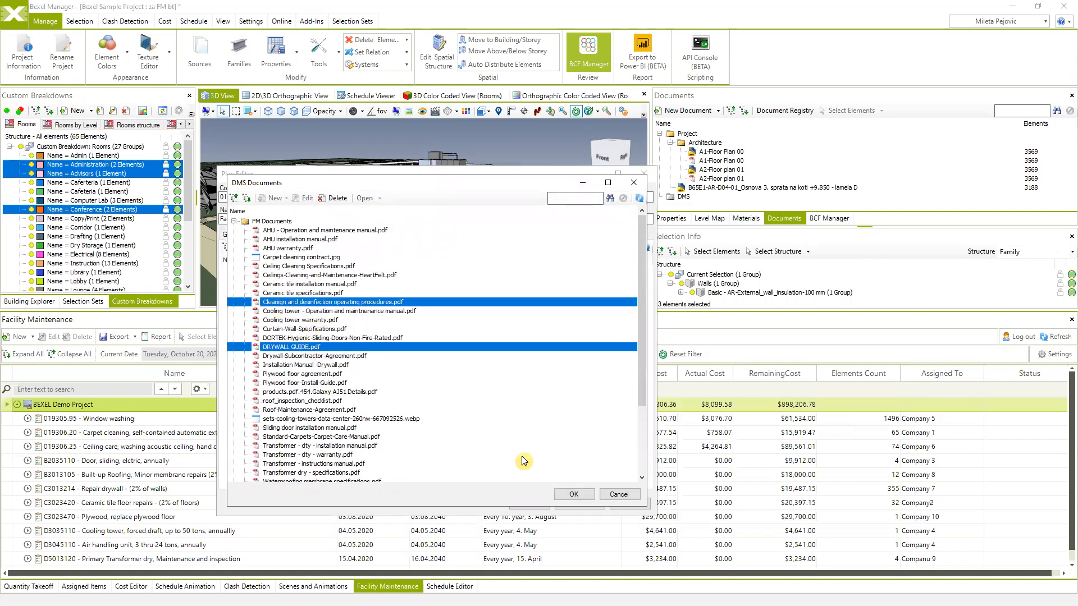
pyautogui.click(573, 495)
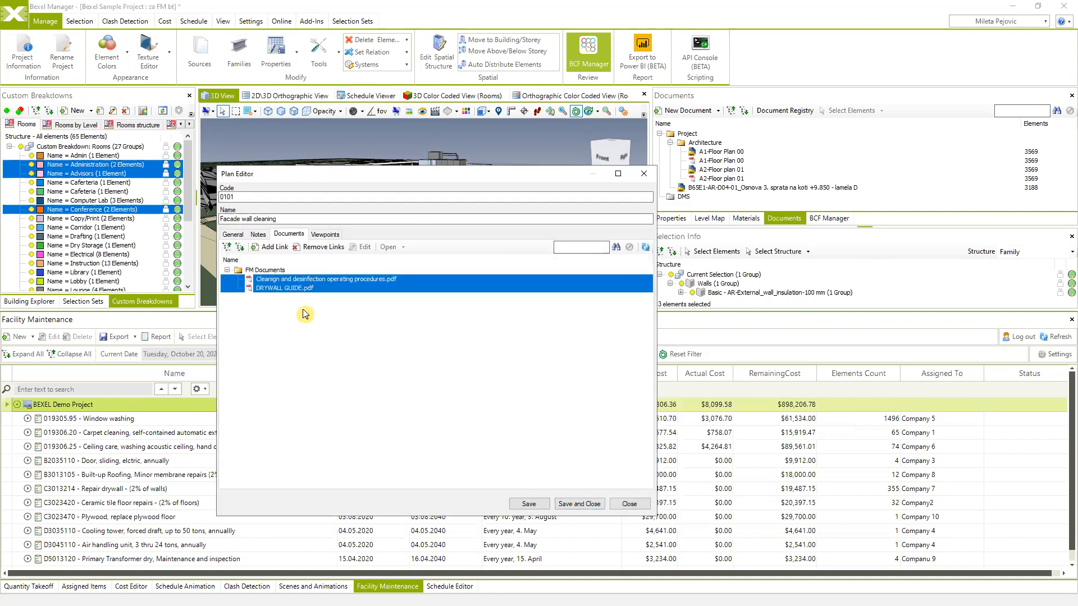
# Step: Create a viewpoint of the current 3D view in the facade cleaning plan, then save and close the plan
pyautogui.click(325, 234)
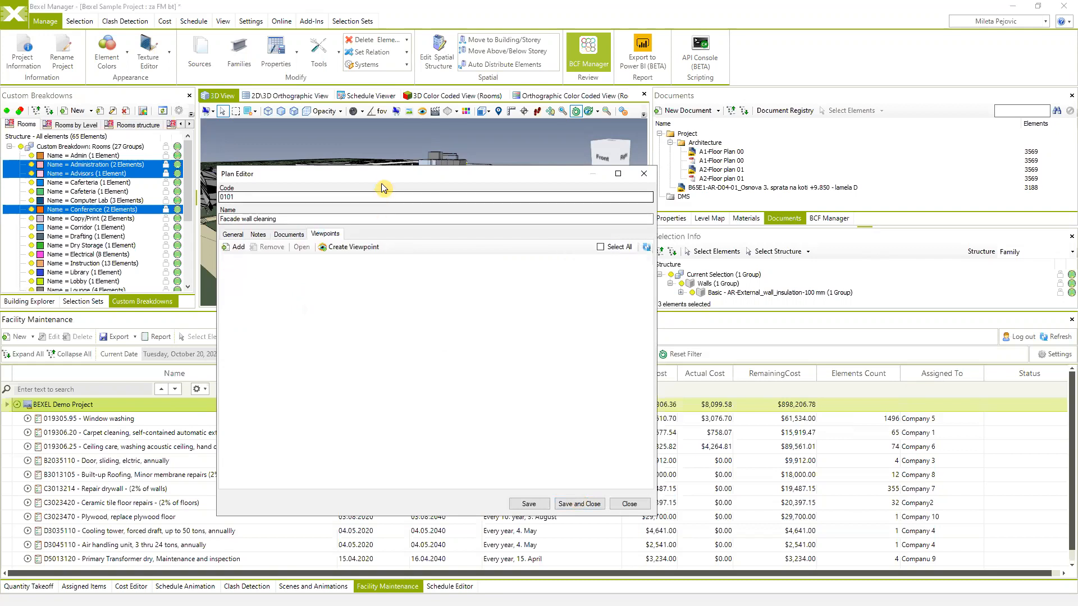
pyautogui.moveTo(391, 185); pyautogui.dragTo(731, 214)
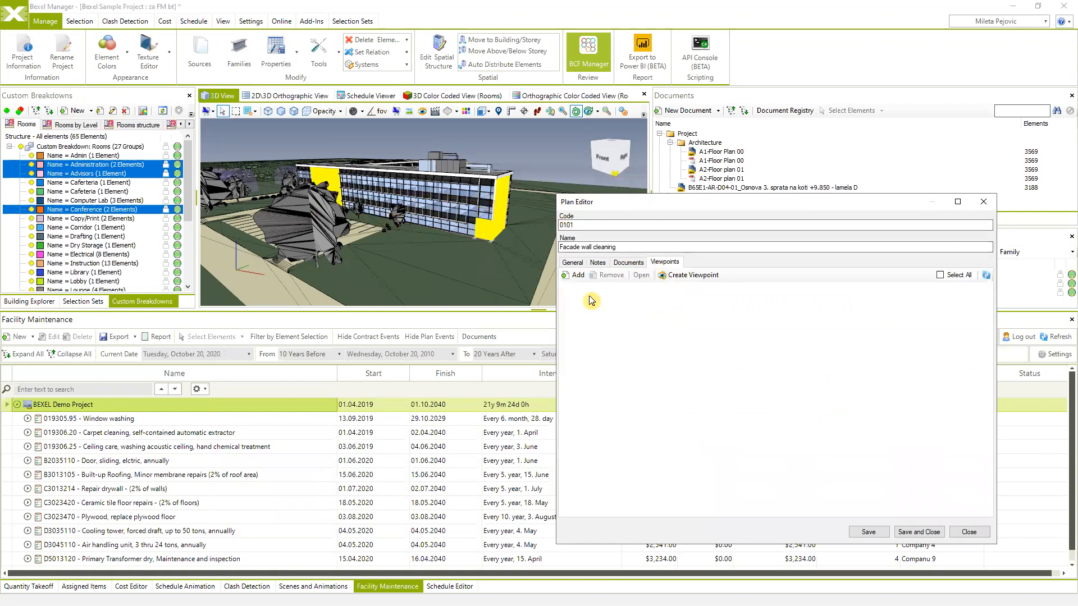
pyautogui.click(679, 275)
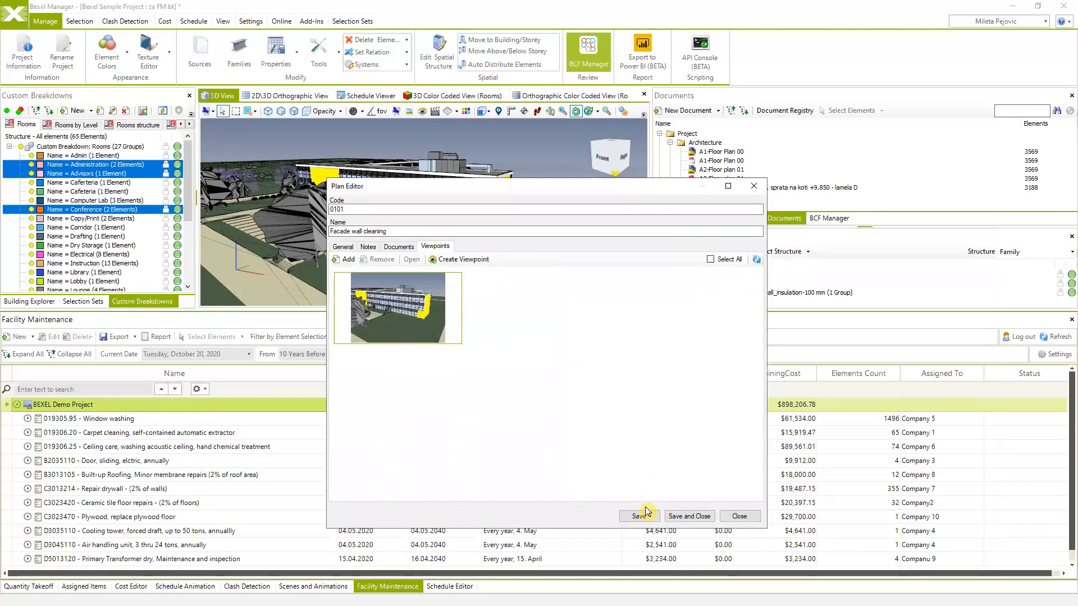
pyautogui.click(699, 516)
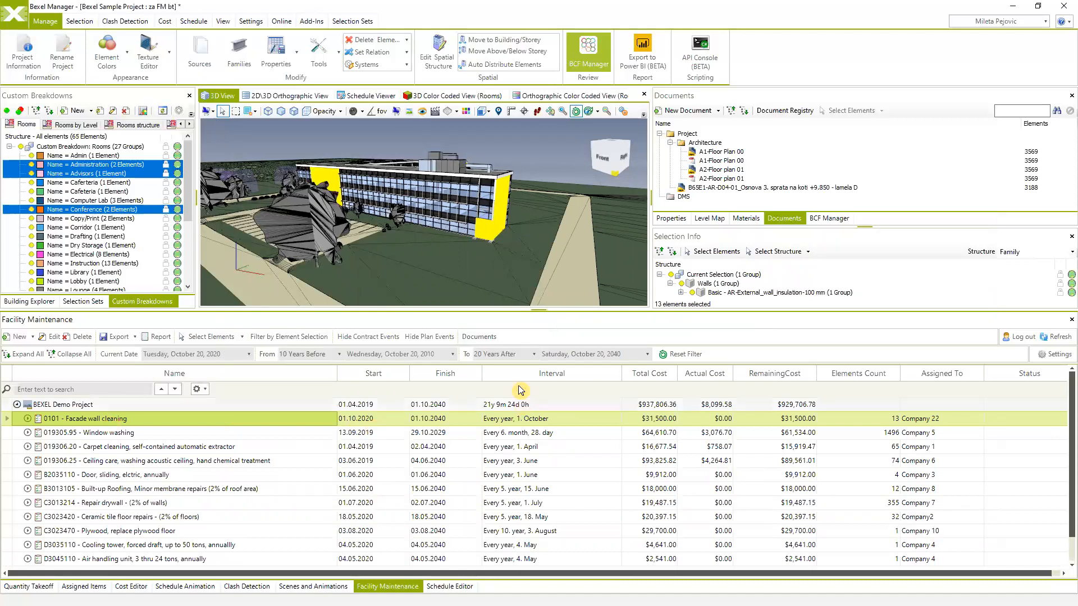
# Step: Extend the displayed maintenance period to 40 Years After the current date
pyautogui.click(452, 354)
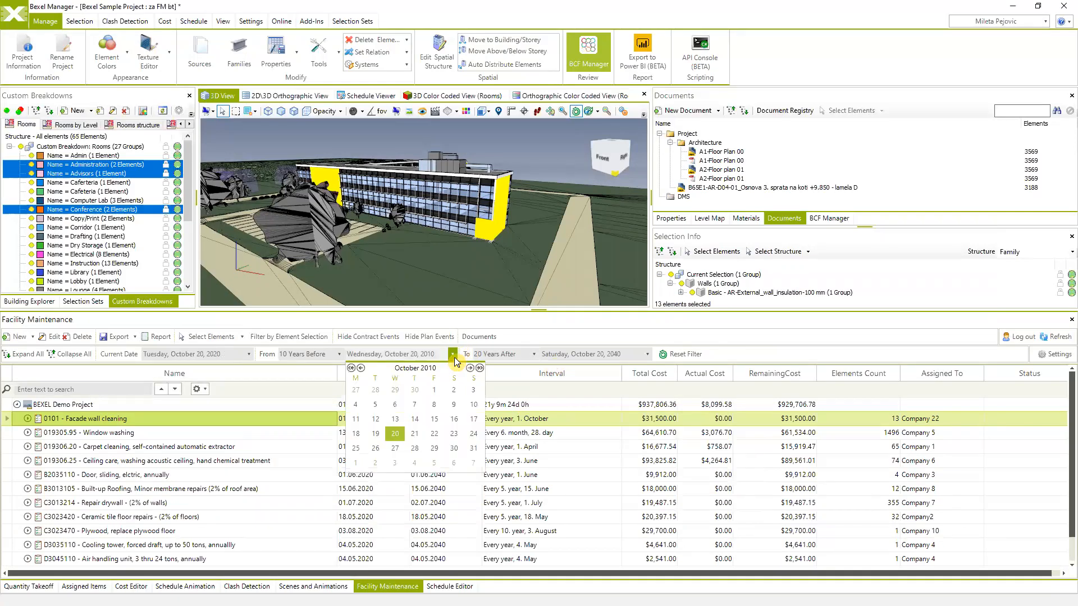
pyautogui.click(533, 356)
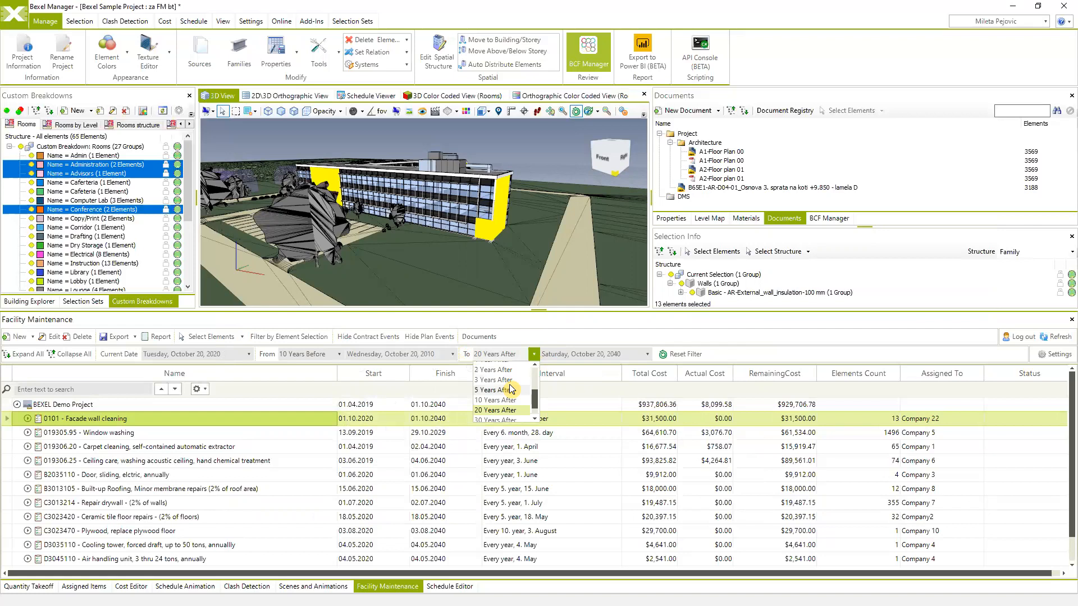
pyautogui.scroll(-1, 518, 404)
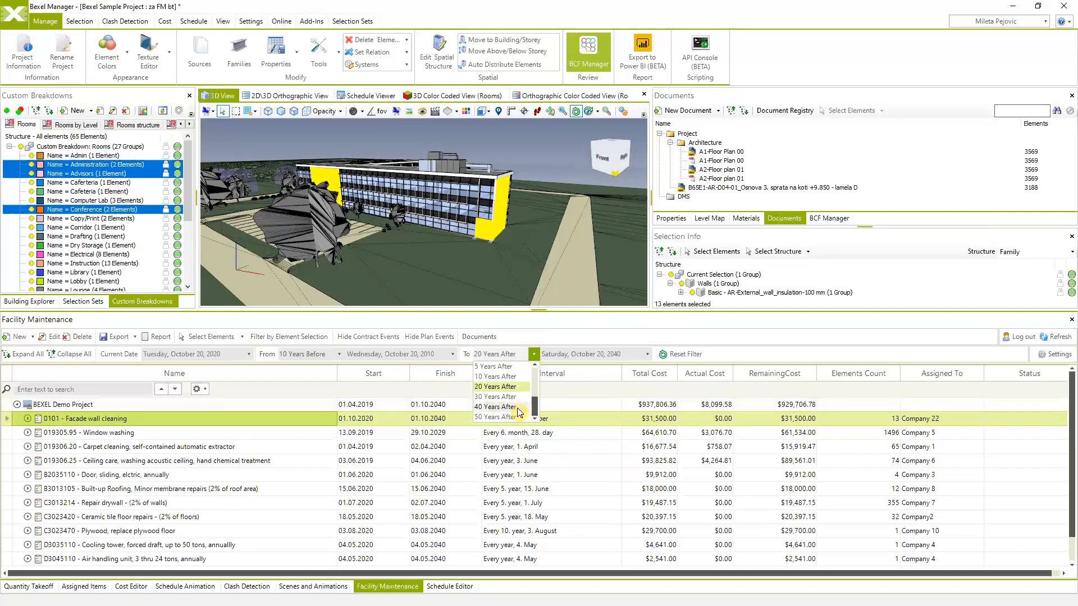
pyautogui.click(501, 409)
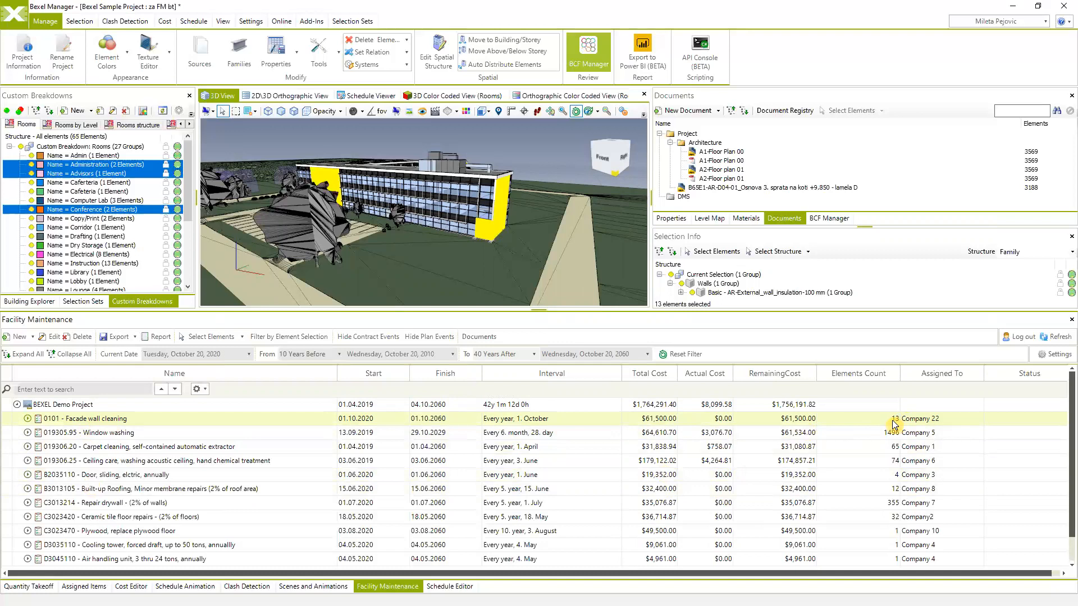
# Step: Clear the current selection and select the elements linked to the 0101 facade wall cleaning plan
pyautogui.click(543, 161)
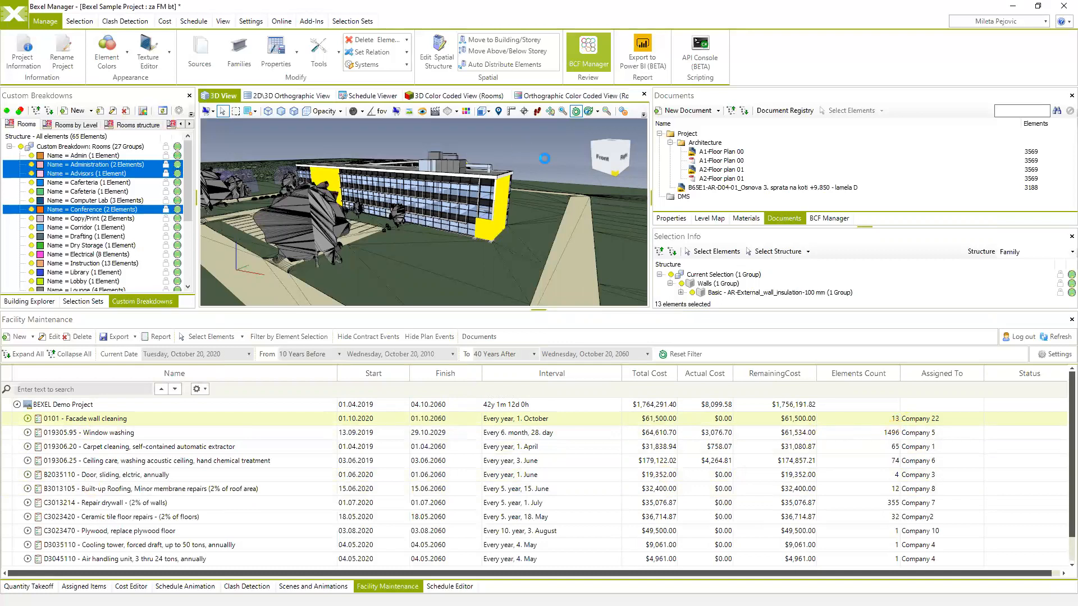
pyautogui.moveTo(493, 256); pyautogui.dragTo(419, 267, button='middle')
pyautogui.rightClick(94, 422)
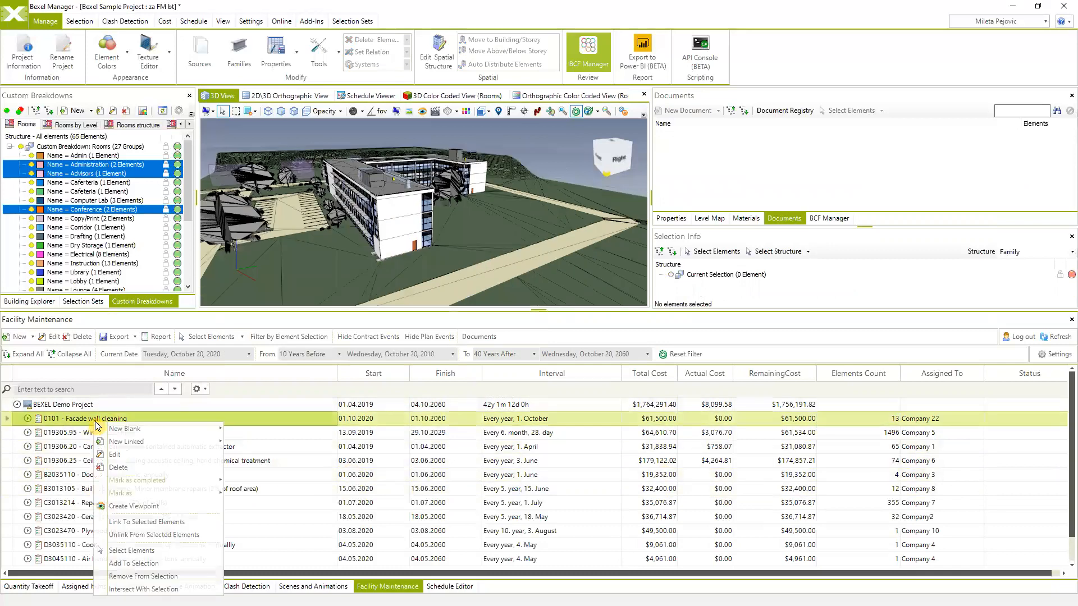
pyautogui.click(137, 549)
# Step: Filter the plans by a single upper facade wall on the building's back and check the facade cleaning plan's events
pyautogui.moveTo(505, 264); pyautogui.dragTo(355, 133, button='middle')
pyautogui.click(366, 148)
pyautogui.click(497, 191)
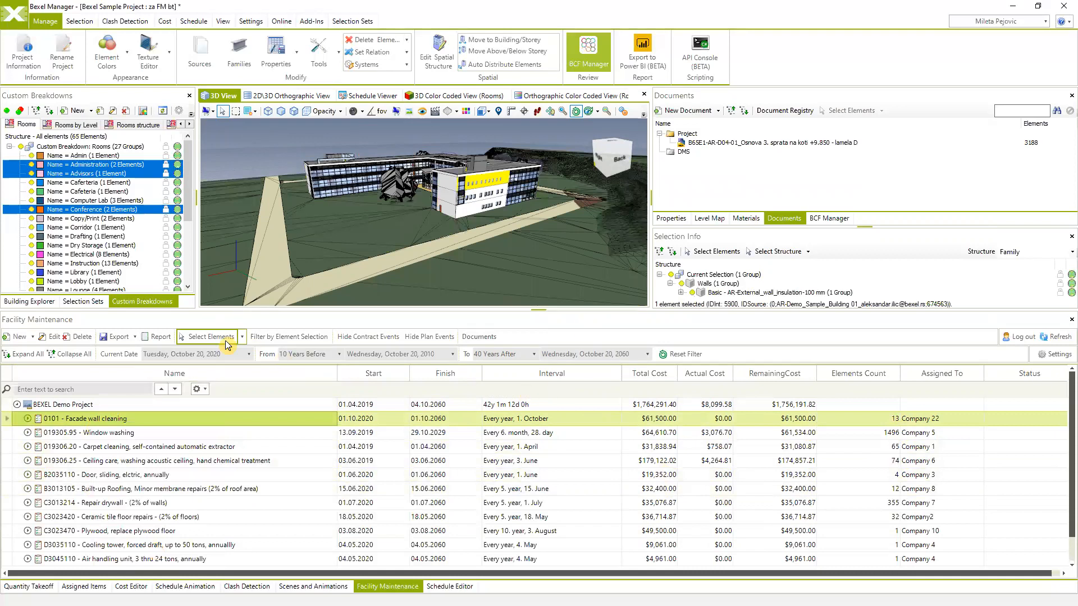
pyautogui.click(286, 341)
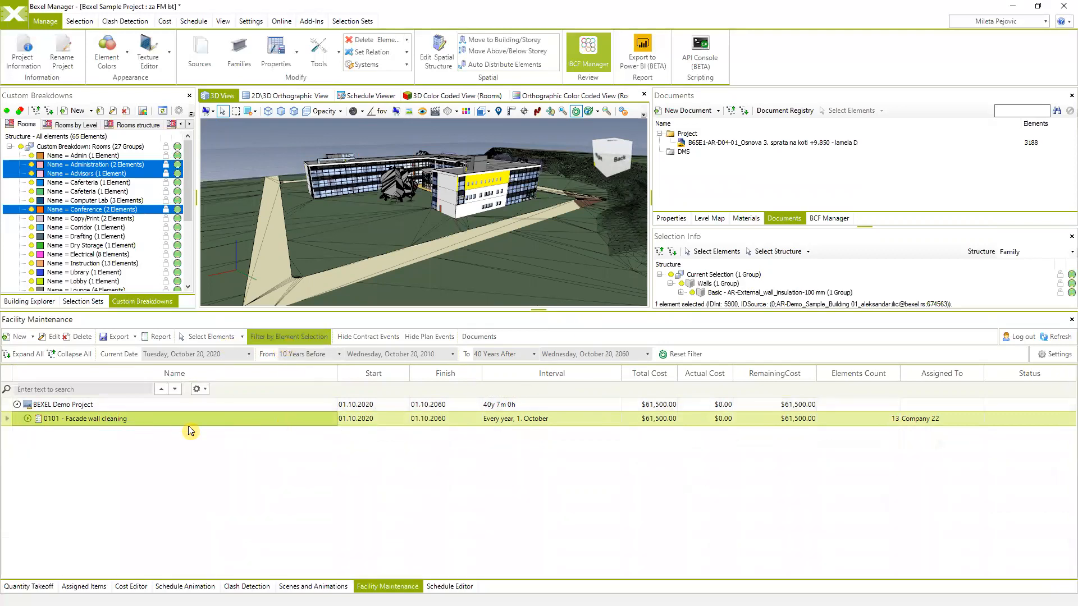
pyautogui.click(28, 420)
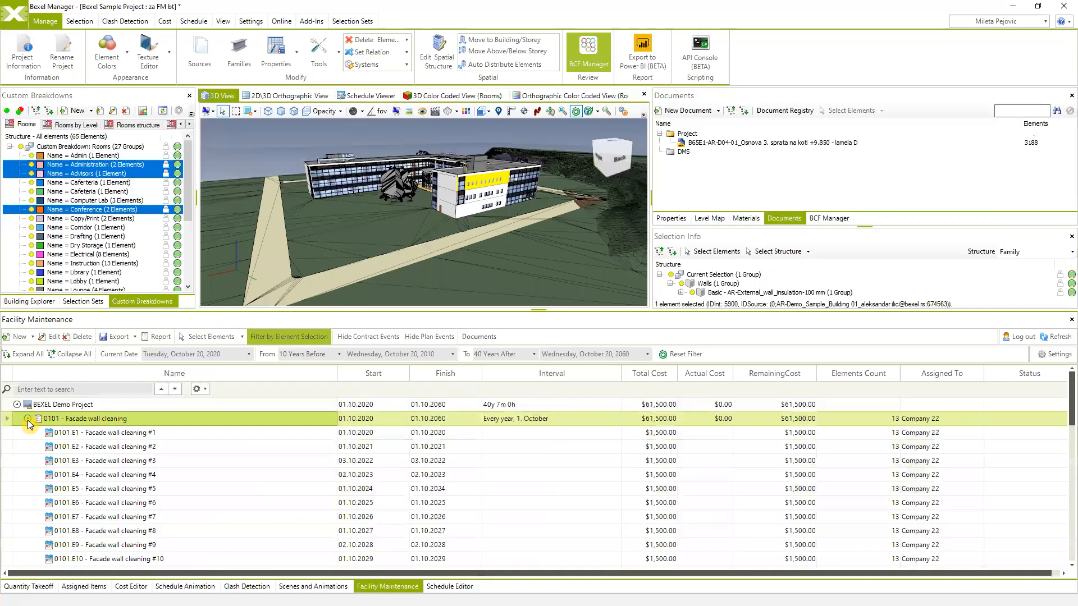
pyautogui.click(28, 420)
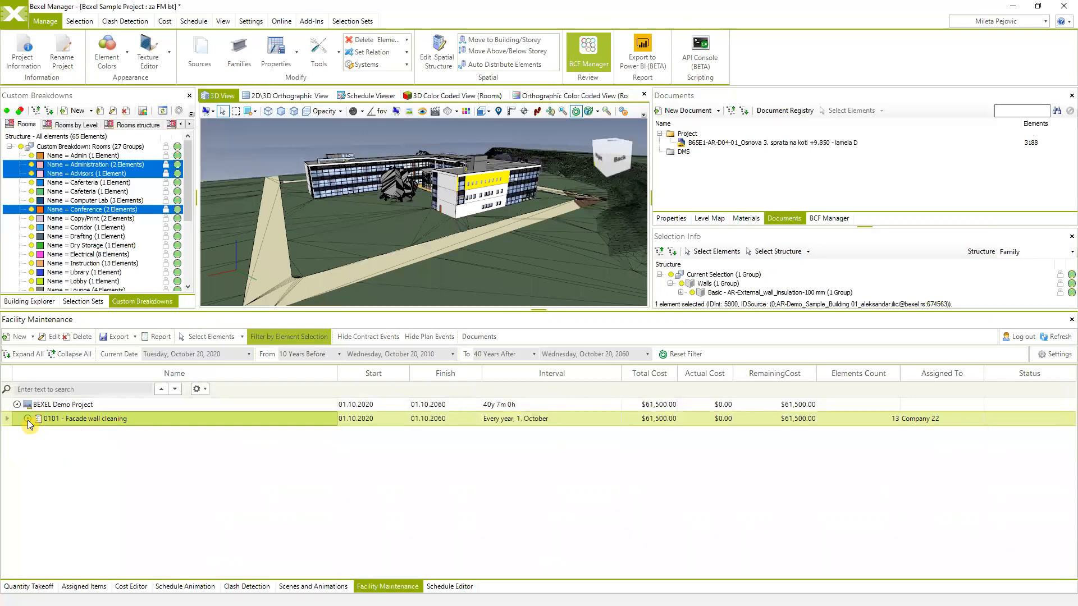
# Step: Clear the wall selection and turn off the filter by element selection to list all plans
pyautogui.click(312, 145)
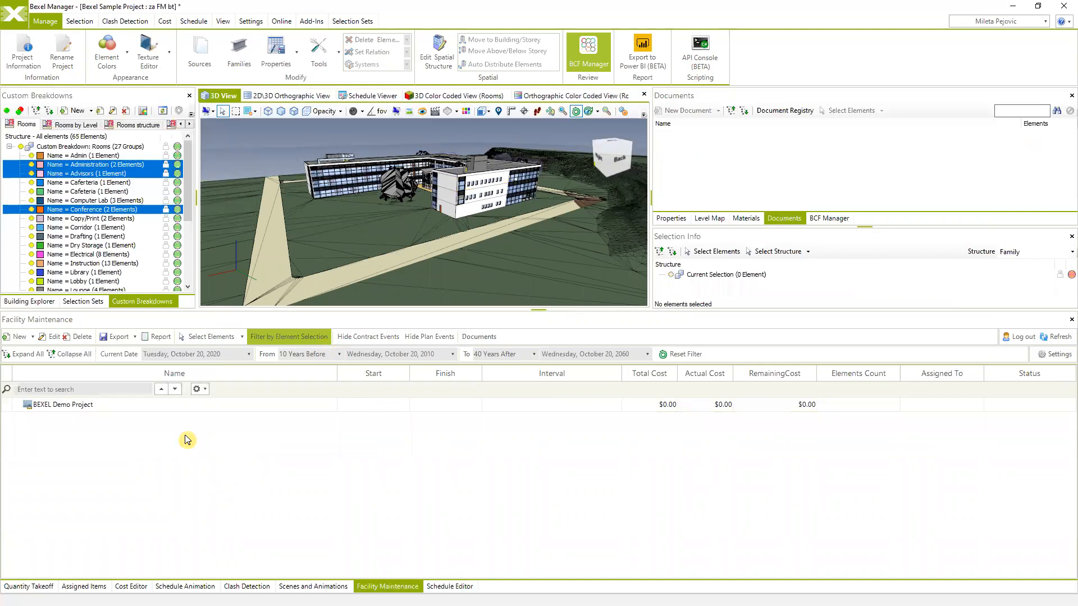
pyautogui.click(289, 337)
pyautogui.moveTo(390, 249); pyautogui.dragTo(423, 250)
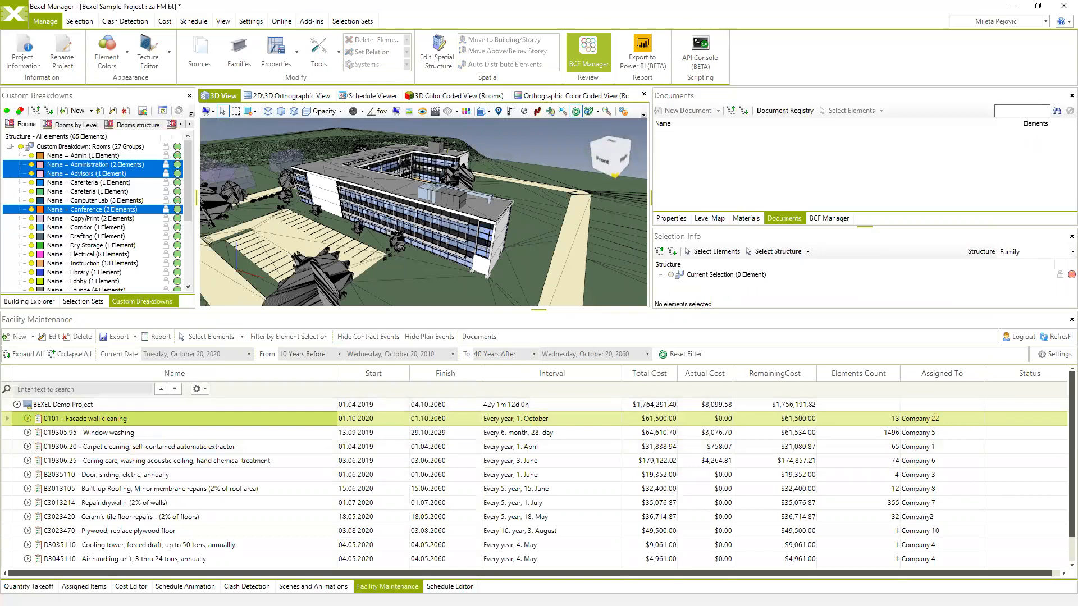
# Step: Switch to the browser, bring up the Bexel Manager FM login page and reposition the window
pyautogui.hotkey('alt', 'Tab')
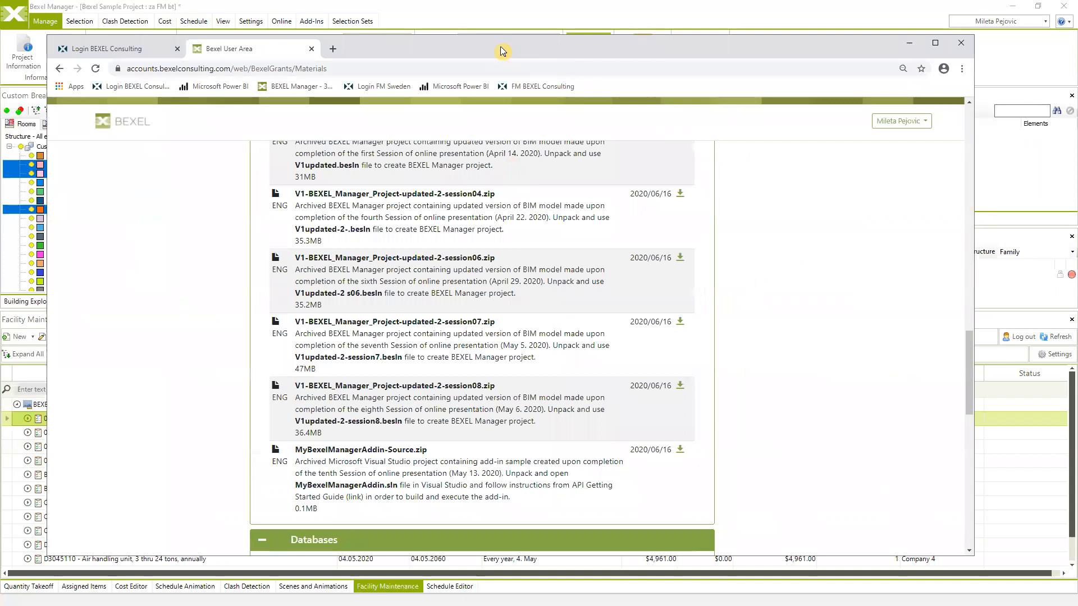
pyautogui.moveTo(524, 46); pyautogui.dragTo(545, 49)
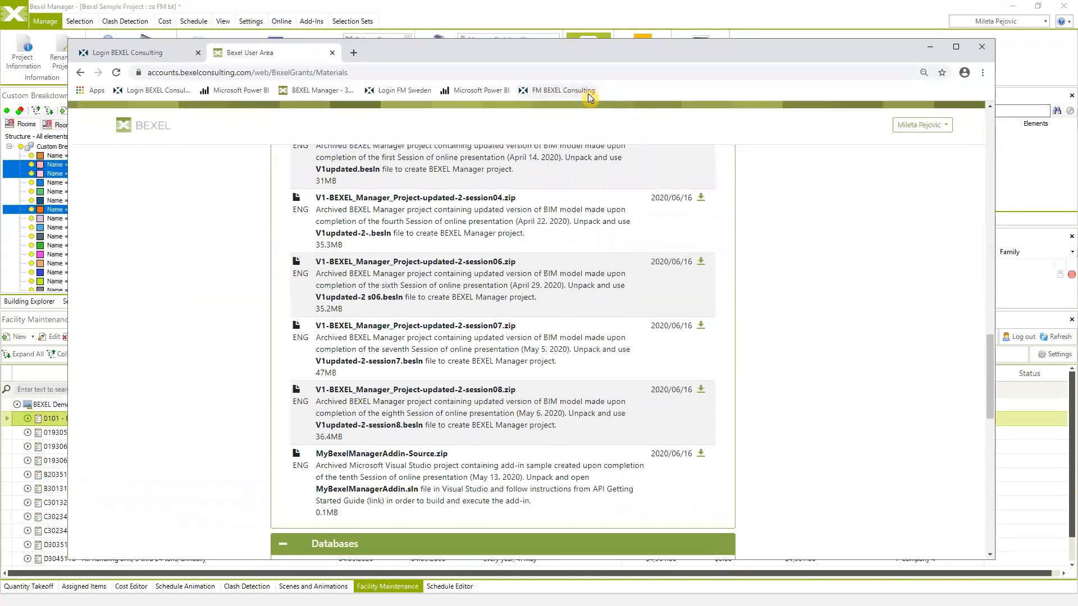
pyautogui.click(147, 53)
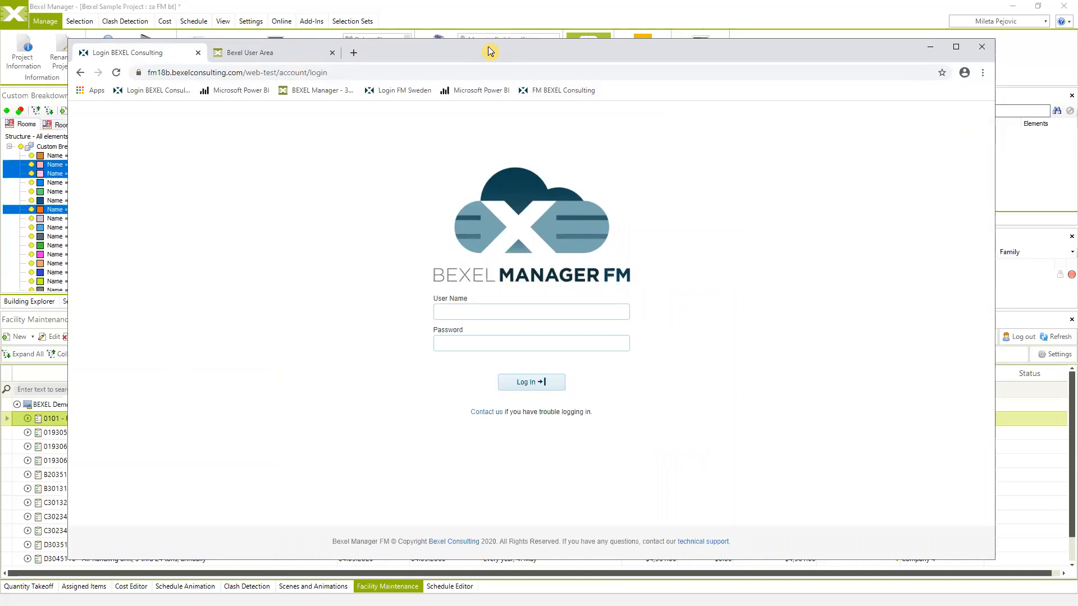
pyautogui.moveTo(489, 51); pyautogui.dragTo(489, 97)
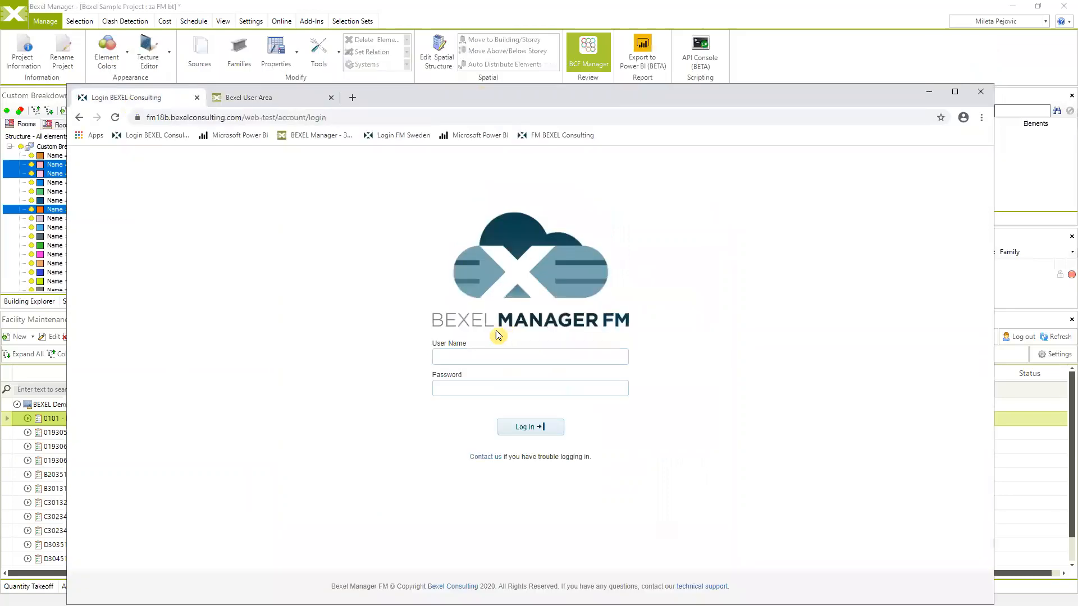
# Step: Log in to Bexel Manager FM with the account's user name and password, and move the browser aside to uncover the desktop plan list
pyautogui.click(465, 356)
pyautogui.click(472, 379)
pyautogui.click(473, 392)
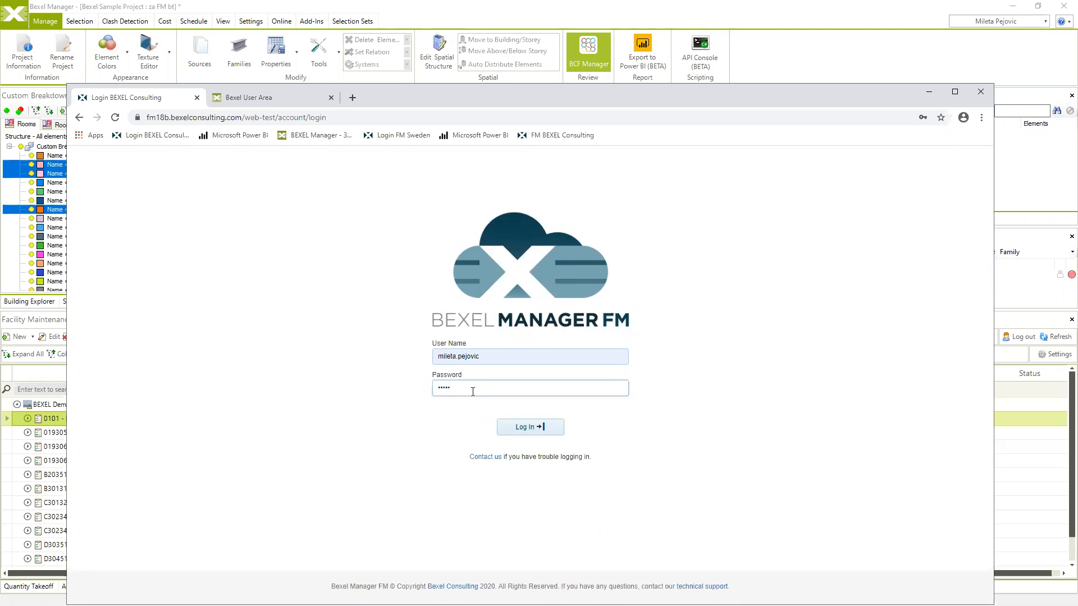
pyautogui.click(523, 428)
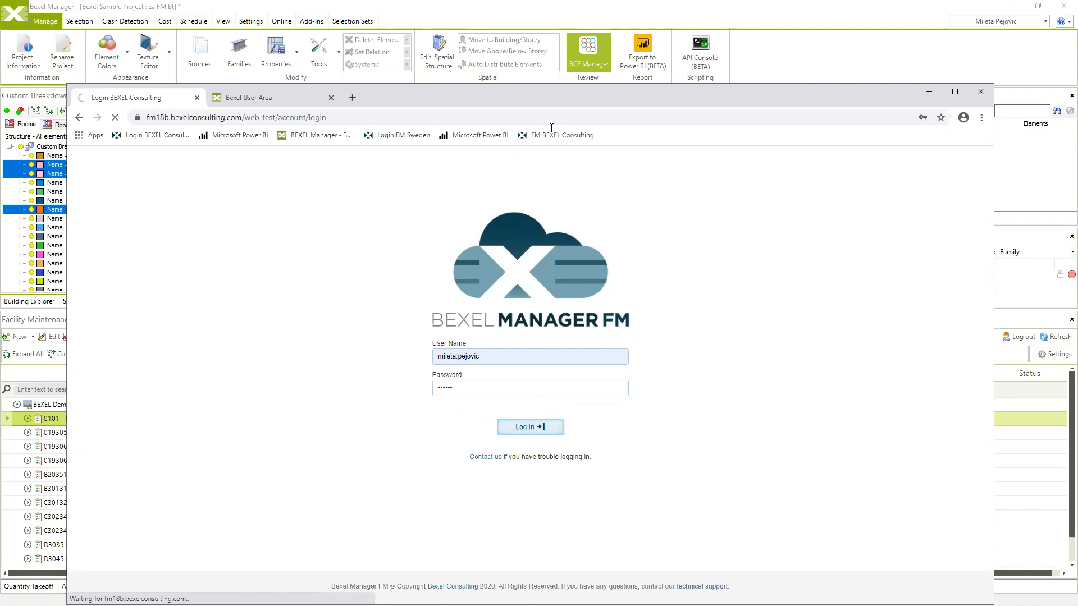
pyautogui.moveTo(521, 102); pyautogui.dragTo(569, 68)
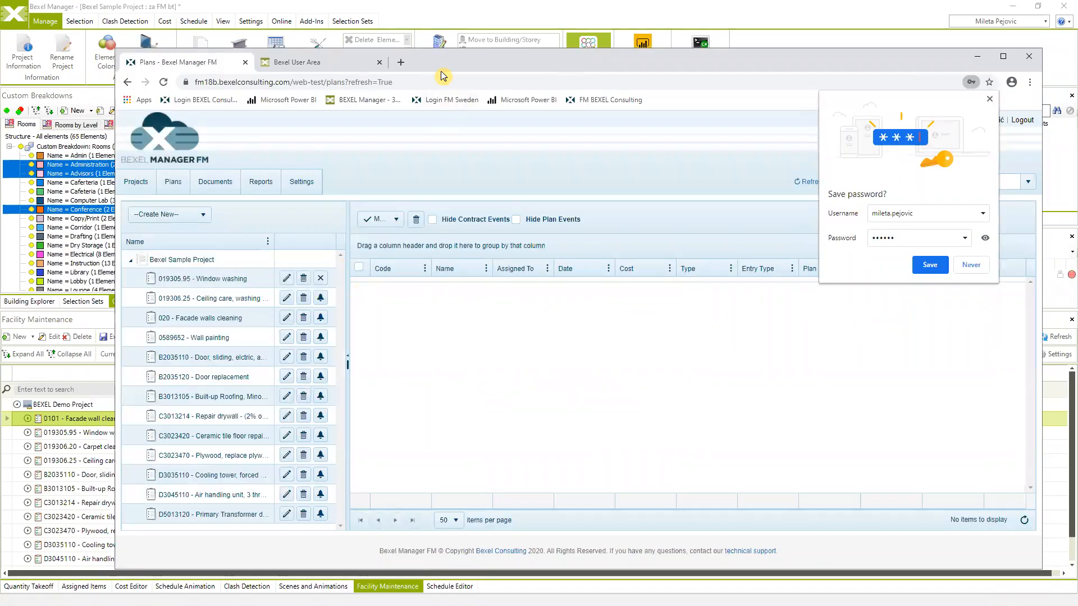
pyautogui.moveTo(464, 61); pyautogui.dragTo(524, 49)
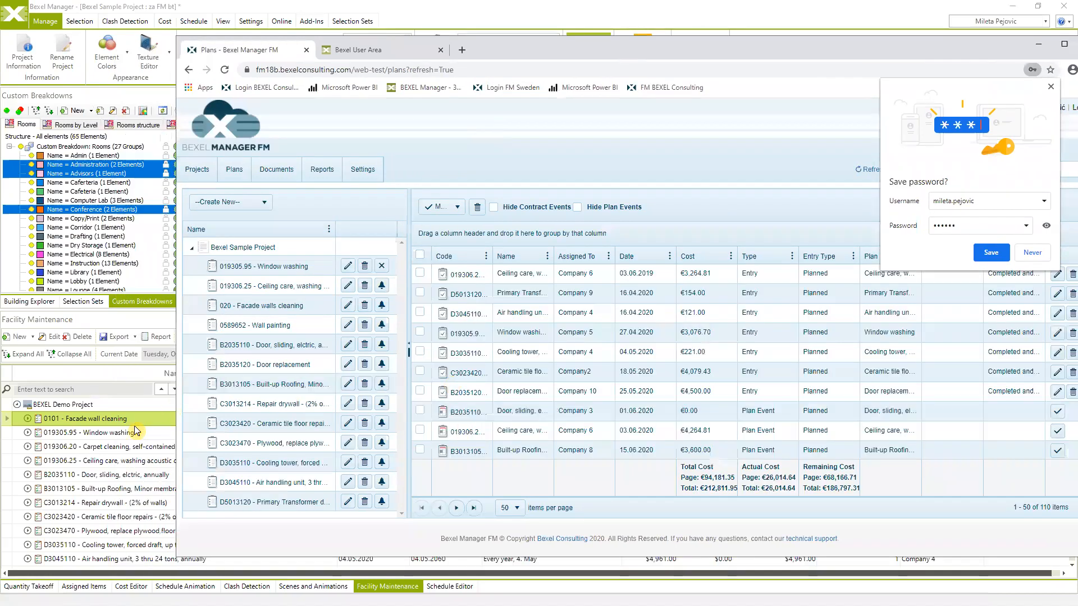
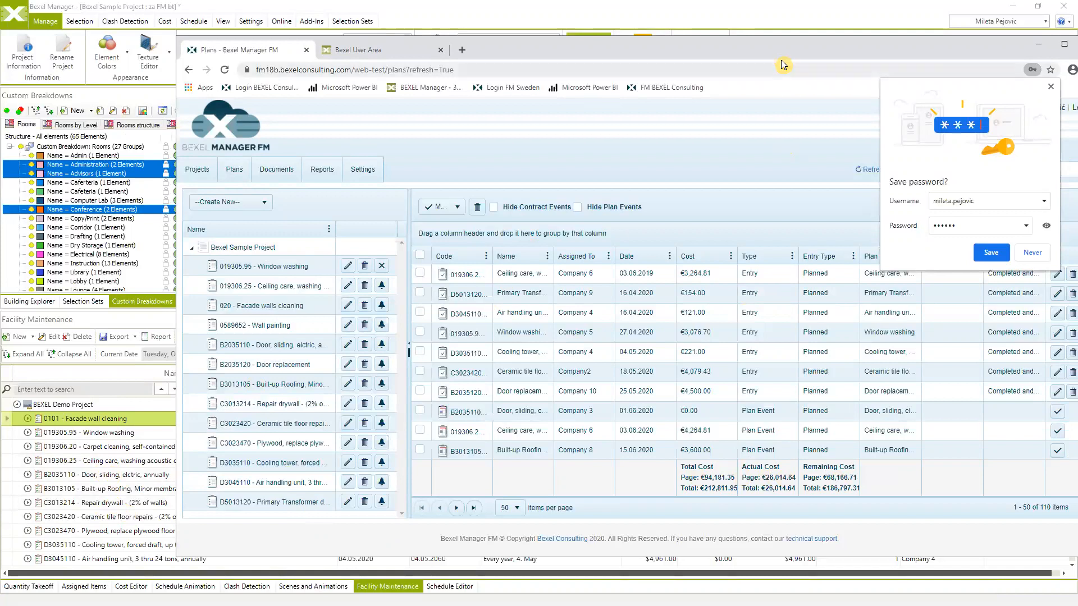
# Step: Reposition the browser window and review the Window washing plan's general data, notes, documents, viewpoints and notifications, closing it without saving
pyautogui.moveTo(716, 55); pyautogui.dragTo(654, 56)
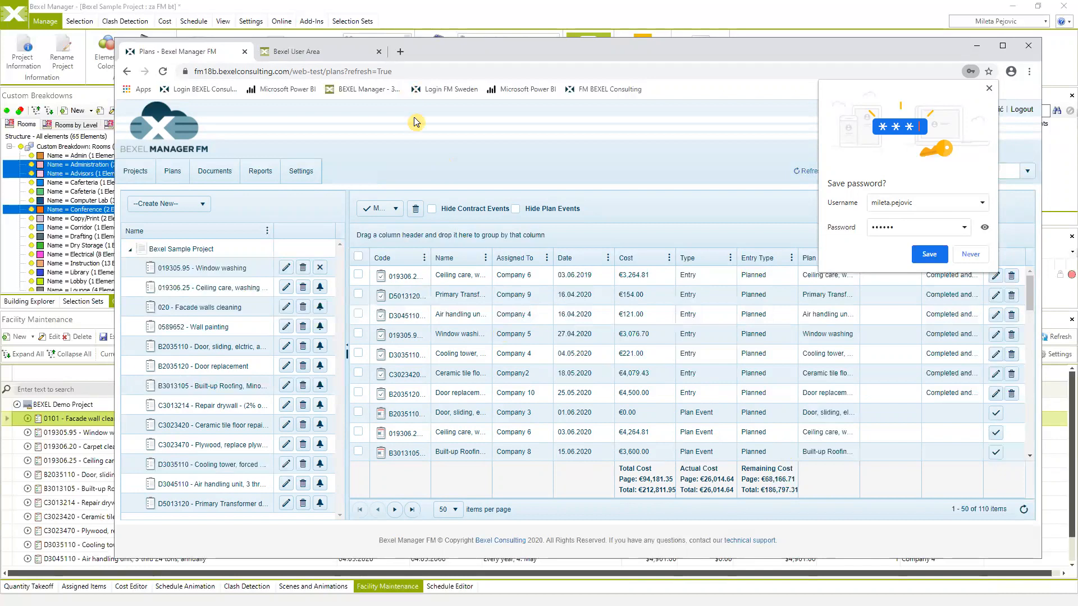
pyautogui.moveTo(699, 52); pyautogui.dragTo(350, 132)
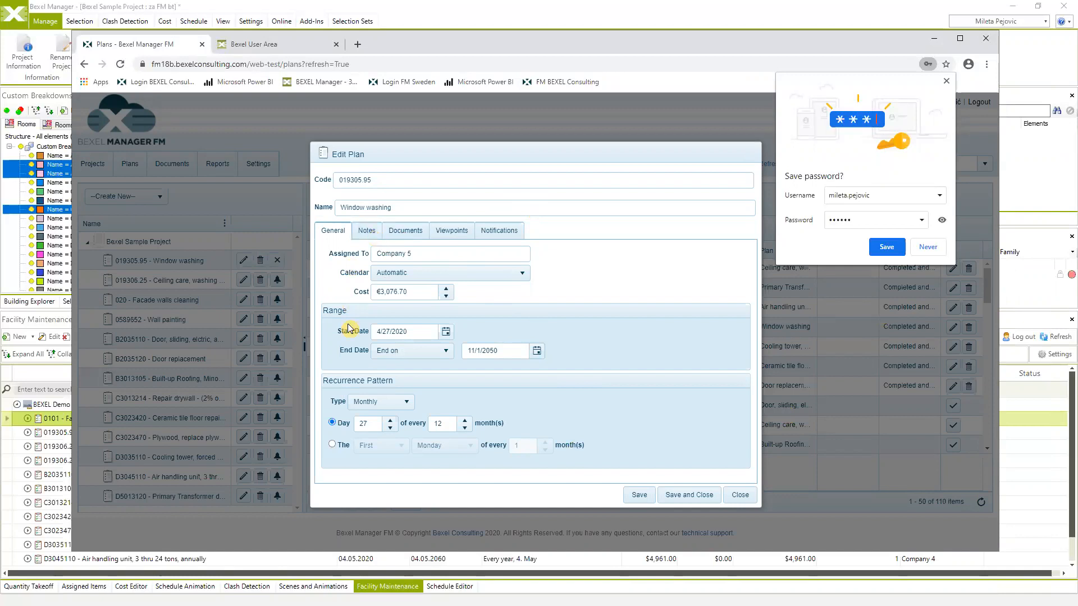
pyautogui.click(367, 237)
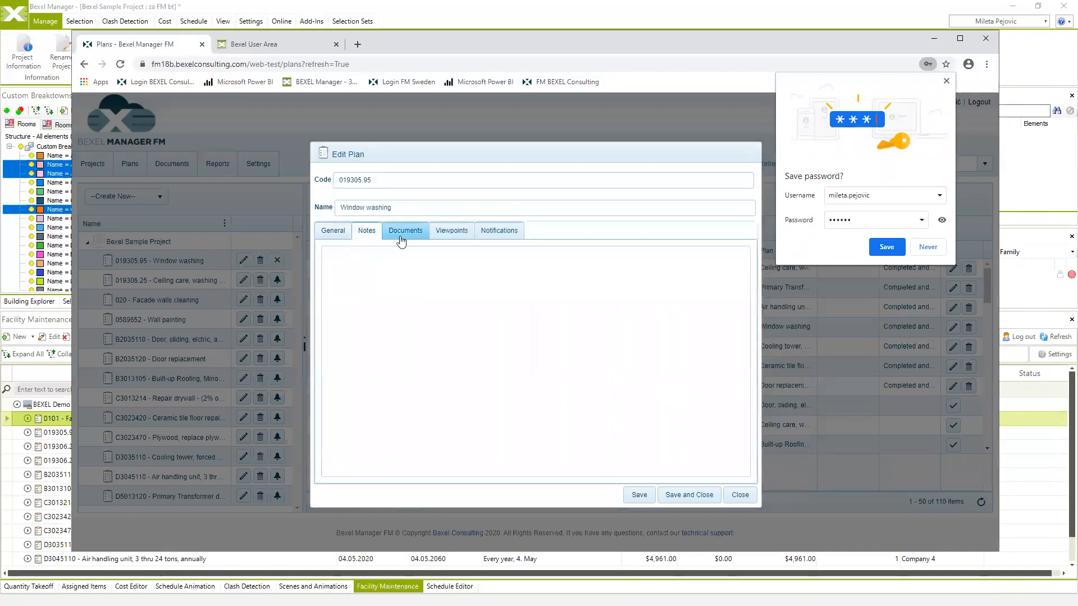
pyautogui.click(411, 237)
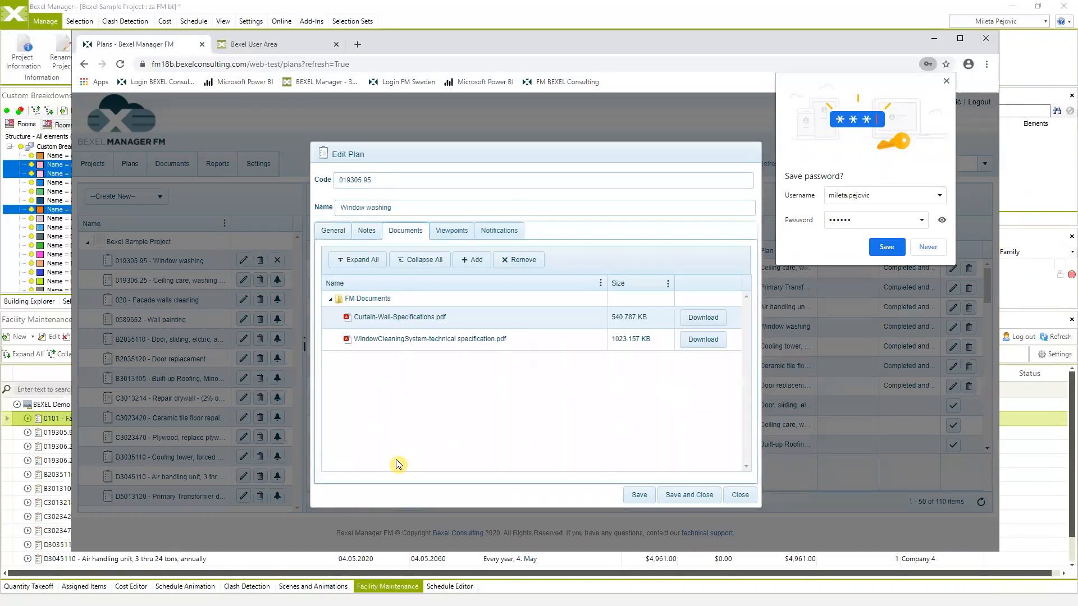
pyautogui.click(476, 232)
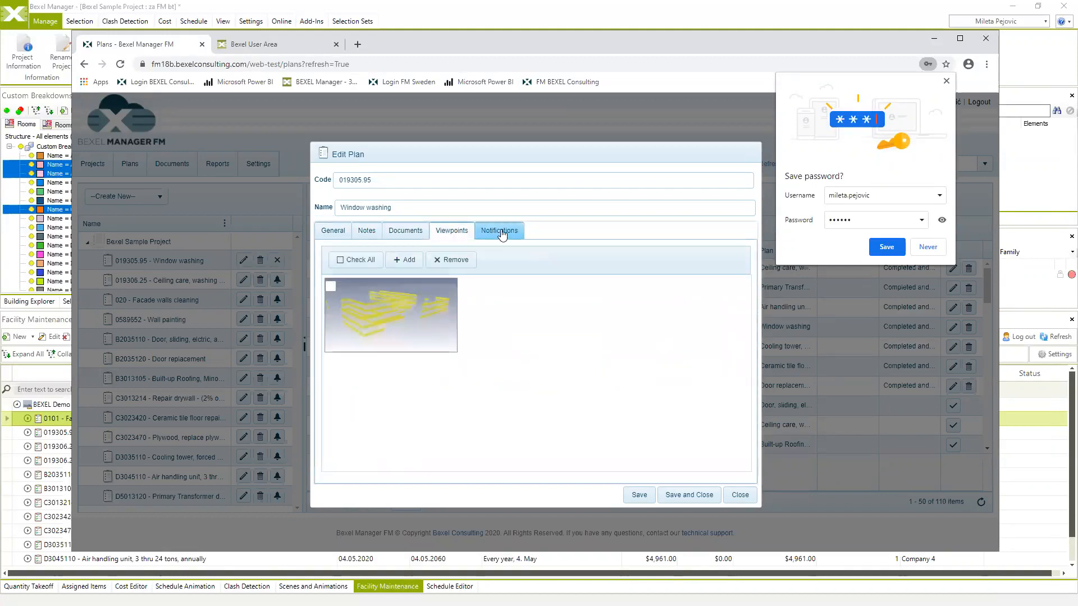
pyautogui.click(500, 232)
pyautogui.click(741, 498)
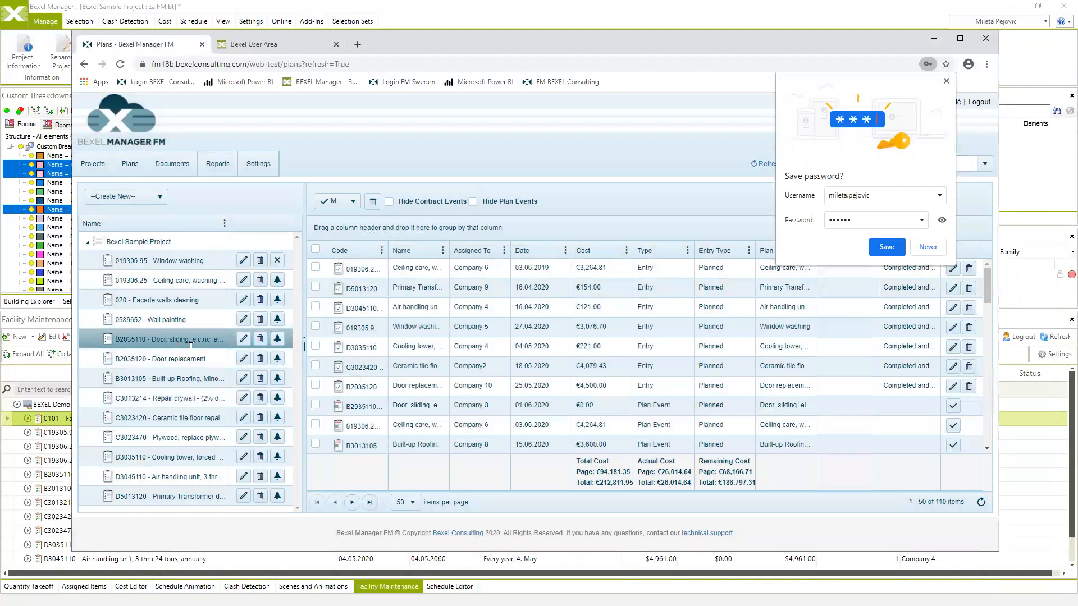
# Step: List the events of the 020 Facade walls cleaning plan and check its plan details without saving
pyautogui.click(146, 303)
pyautogui.click(243, 300)
pyautogui.click(740, 494)
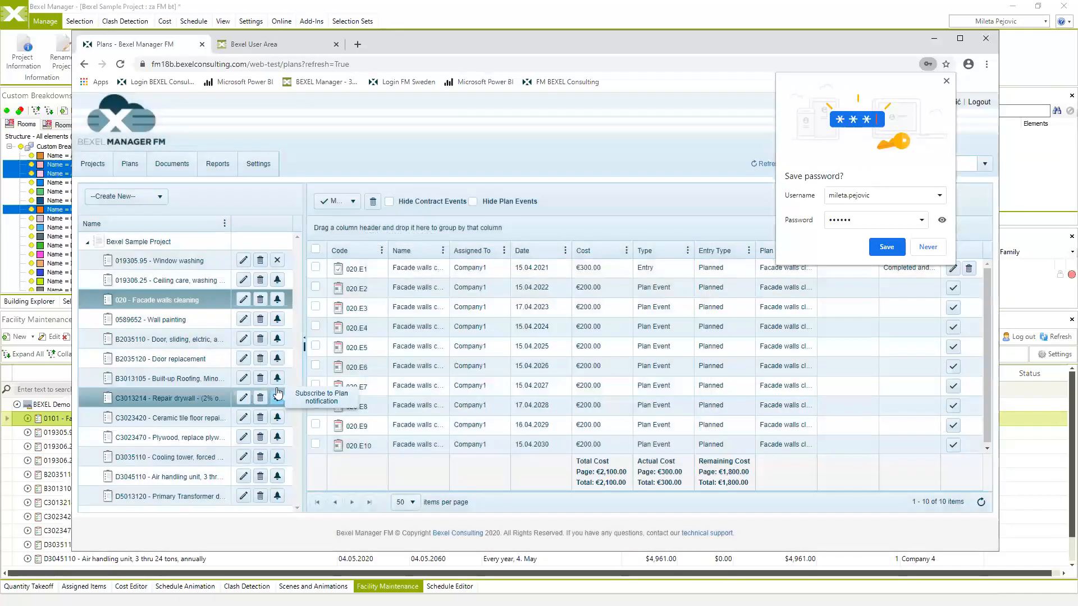
pyautogui.click(393, 306)
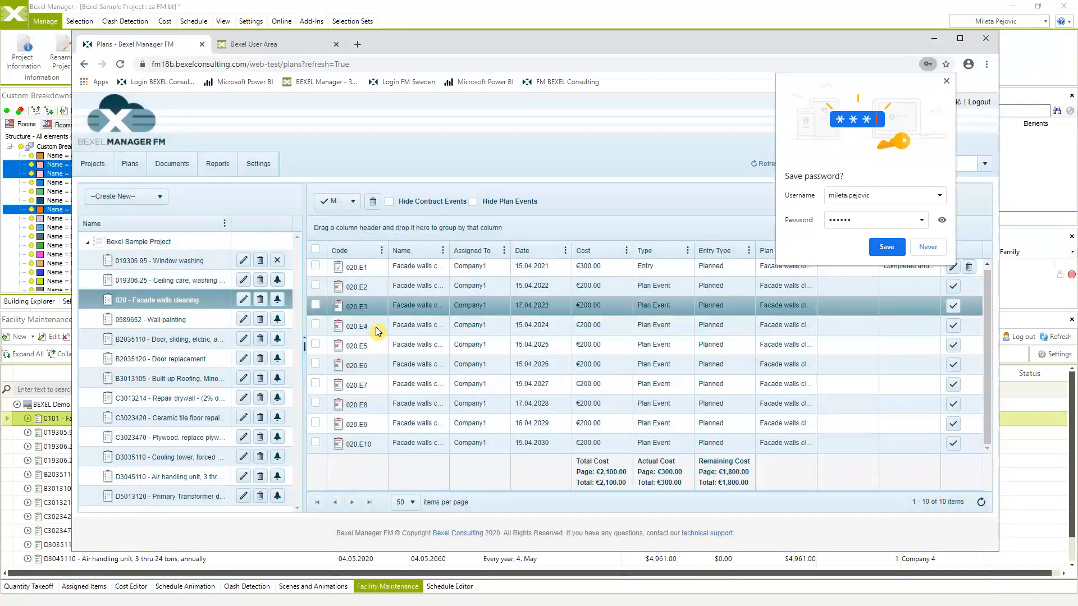
# Step: Open the portal's FM Documents folder and compare it with the DMS files in desktop Bexel Manager's Document Registry
pyautogui.click(170, 169)
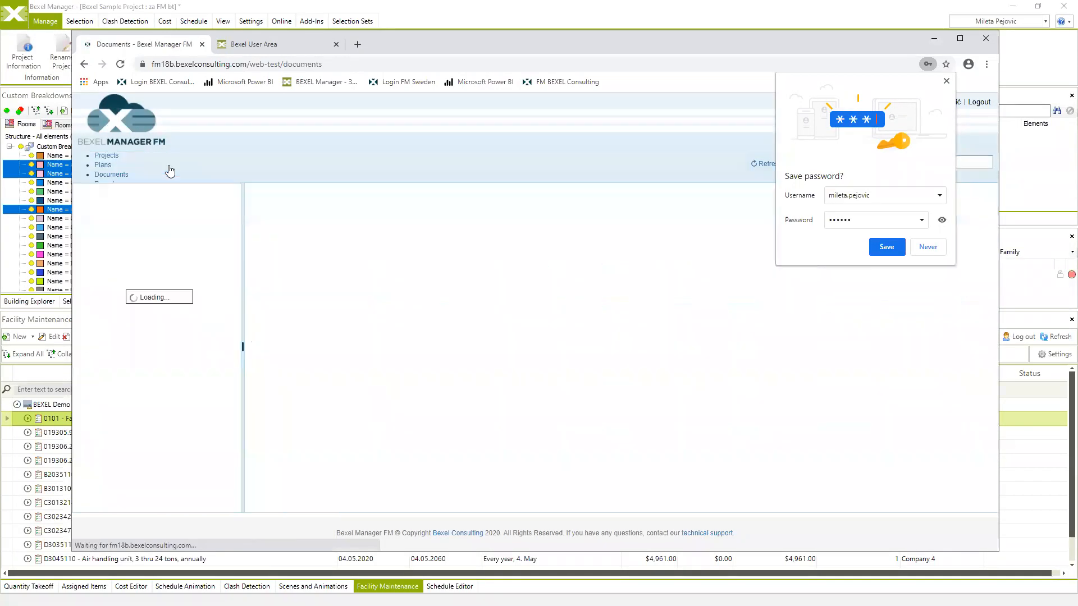
pyautogui.click(123, 195)
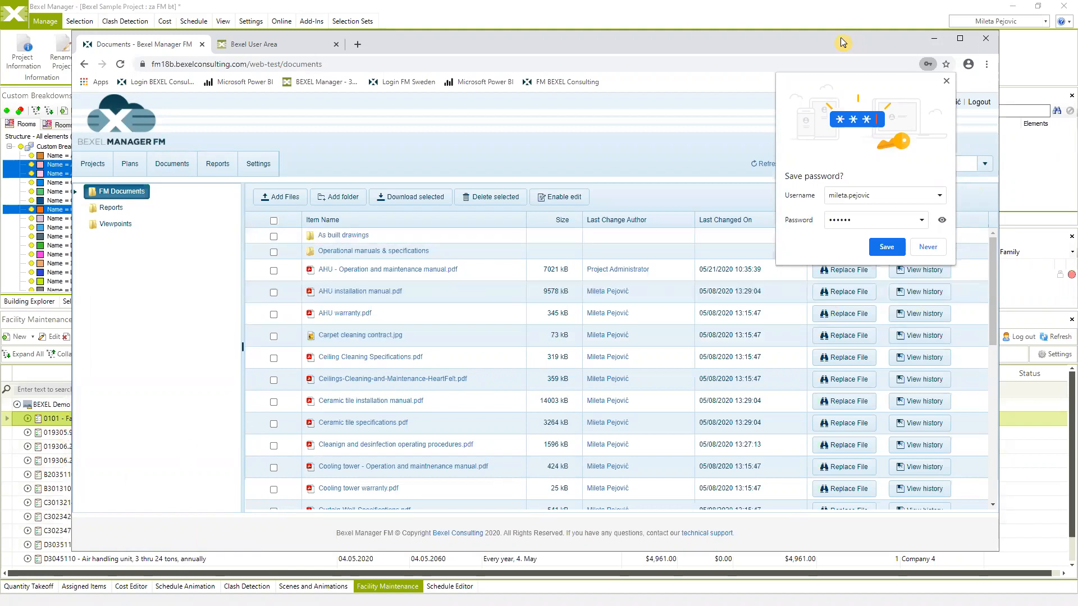
pyautogui.moveTo(840, 37); pyautogui.dragTo(778, 254)
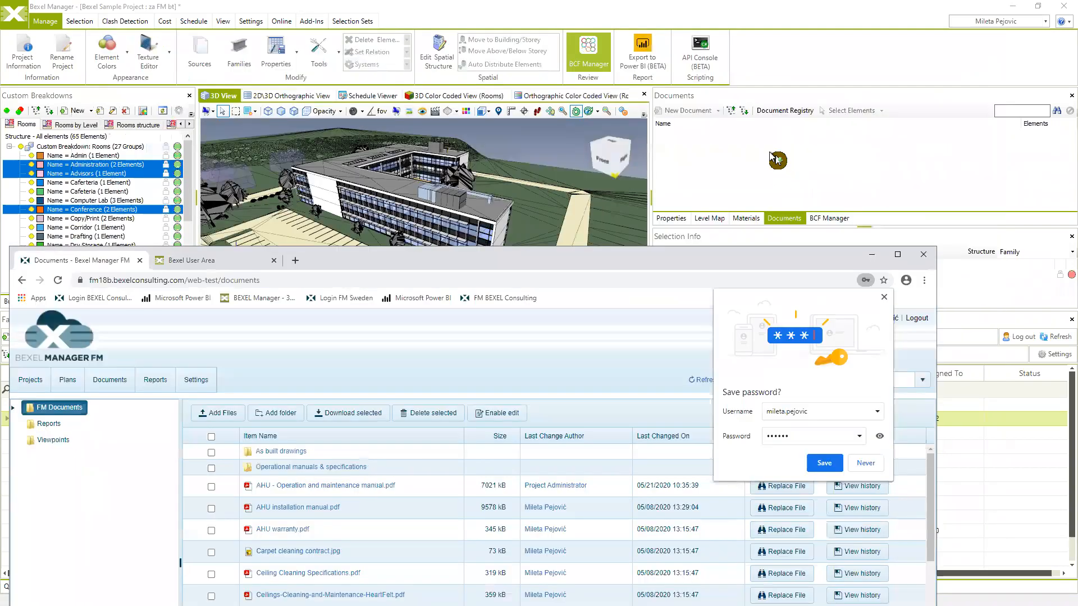
pyautogui.click(764, 18)
pyautogui.click(785, 111)
pyautogui.click(396, 164)
pyautogui.click(347, 186)
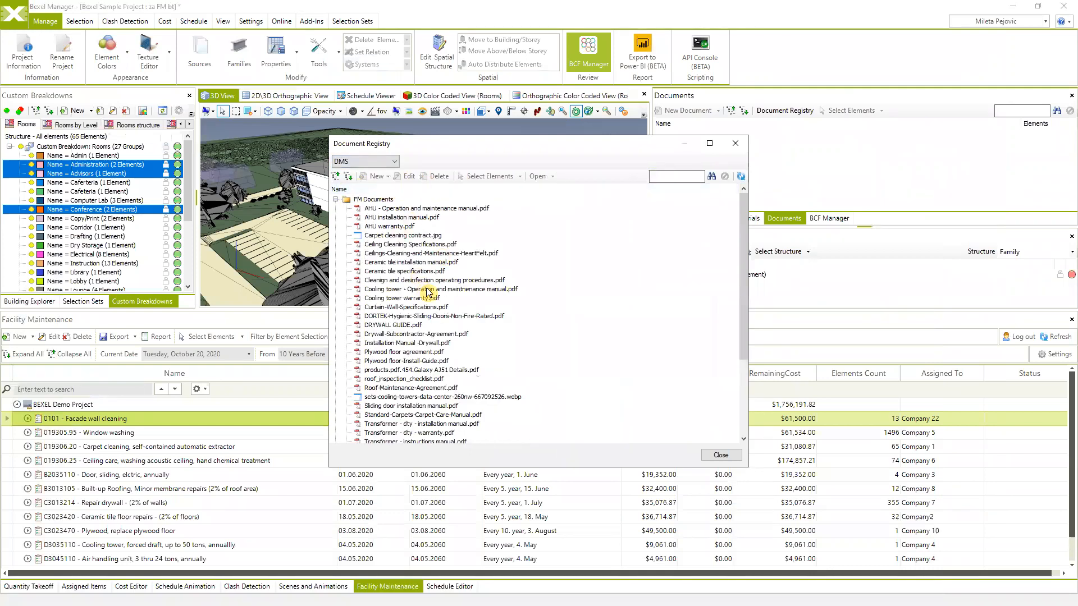
pyautogui.click(735, 143)
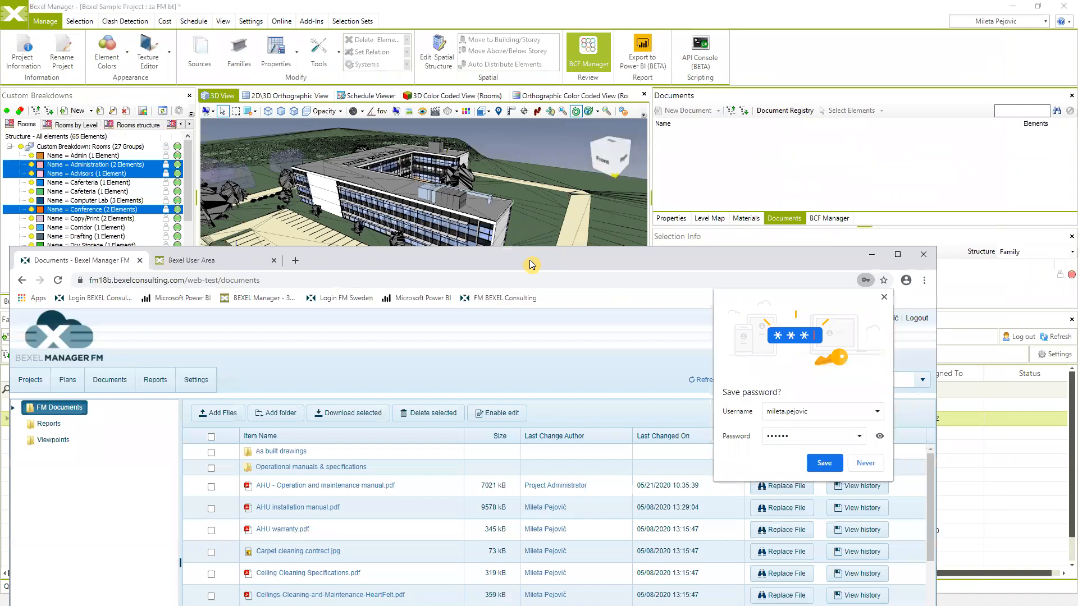
# Step: Return to the browser portal, download and open AHU warranty.pdf, and look through the rest of the FM Documents folder
pyautogui.moveTo(530, 260); pyautogui.dragTo(608, 49)
pyautogui.scroll(-2, 362, 388)
pyautogui.scroll(2, 362, 387)
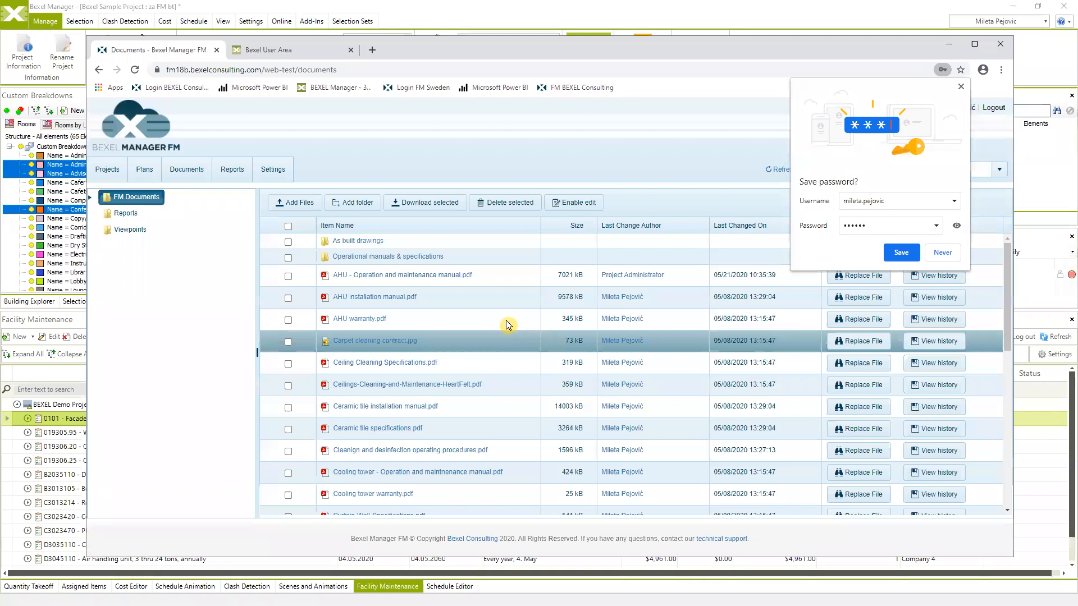
pyautogui.click(358, 321)
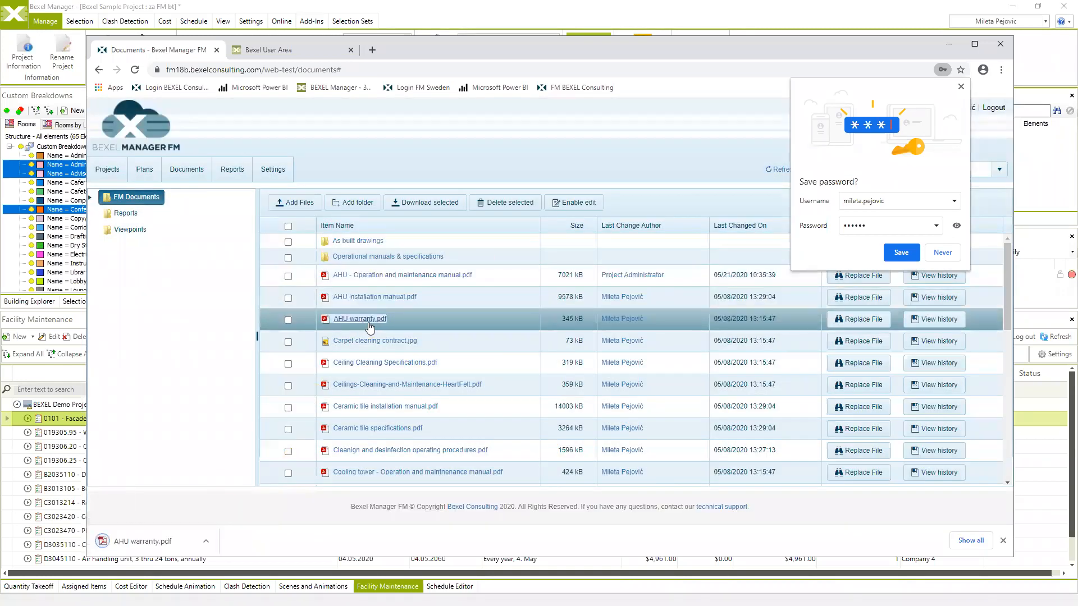
pyautogui.click(143, 543)
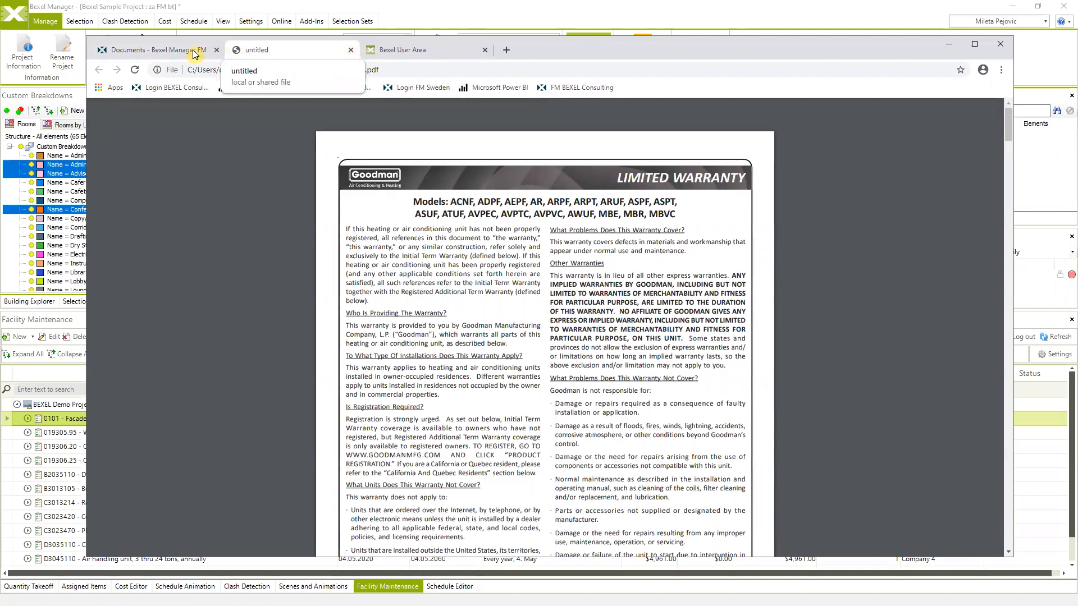
pyautogui.click(175, 55)
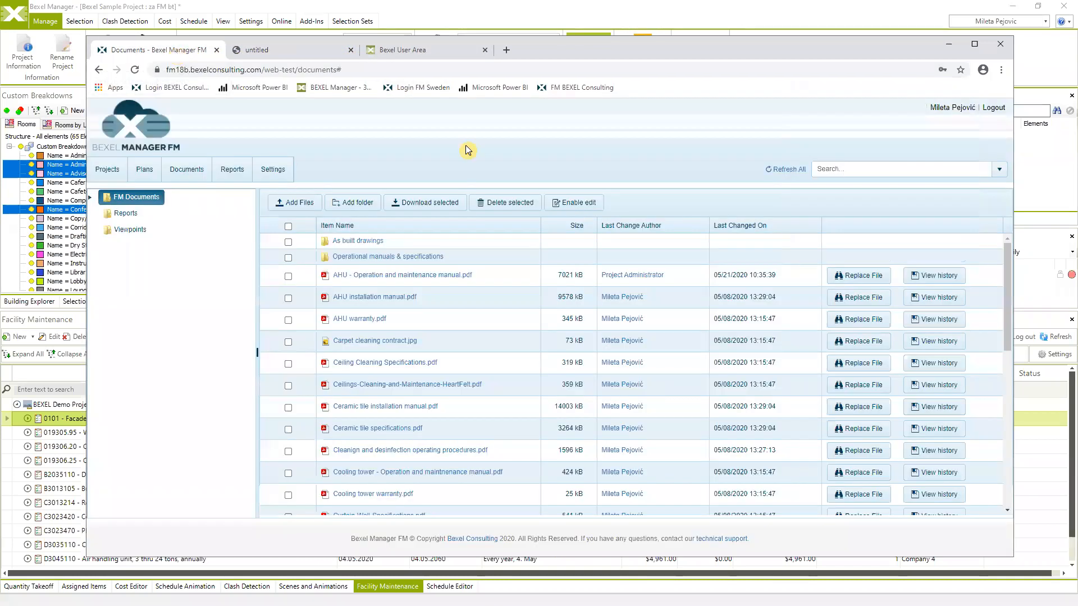
pyautogui.scroll(-10, 516, 323)
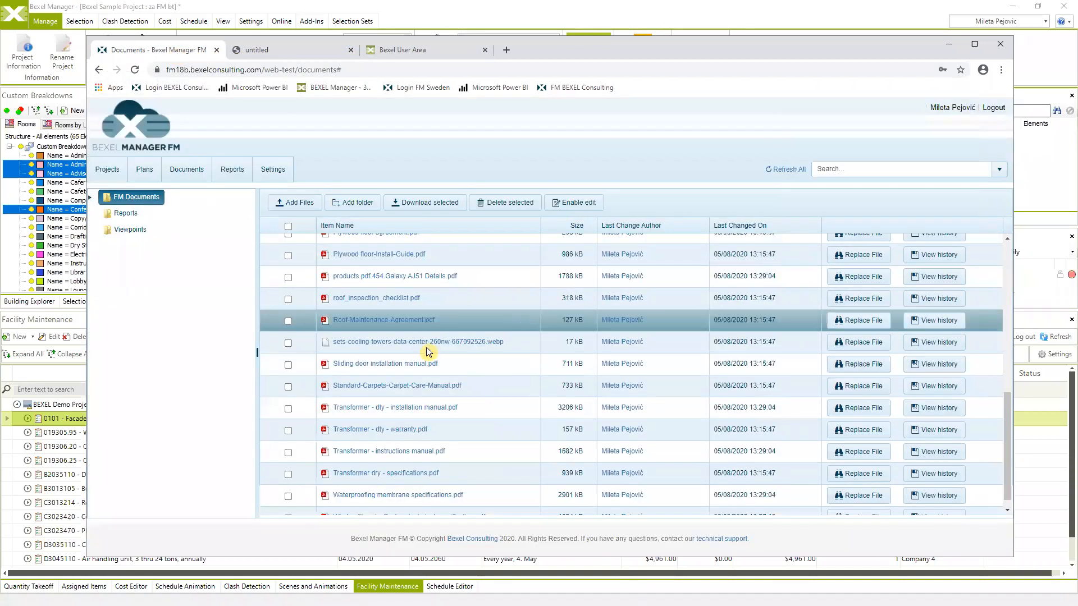
pyautogui.scroll(-1, 438, 348)
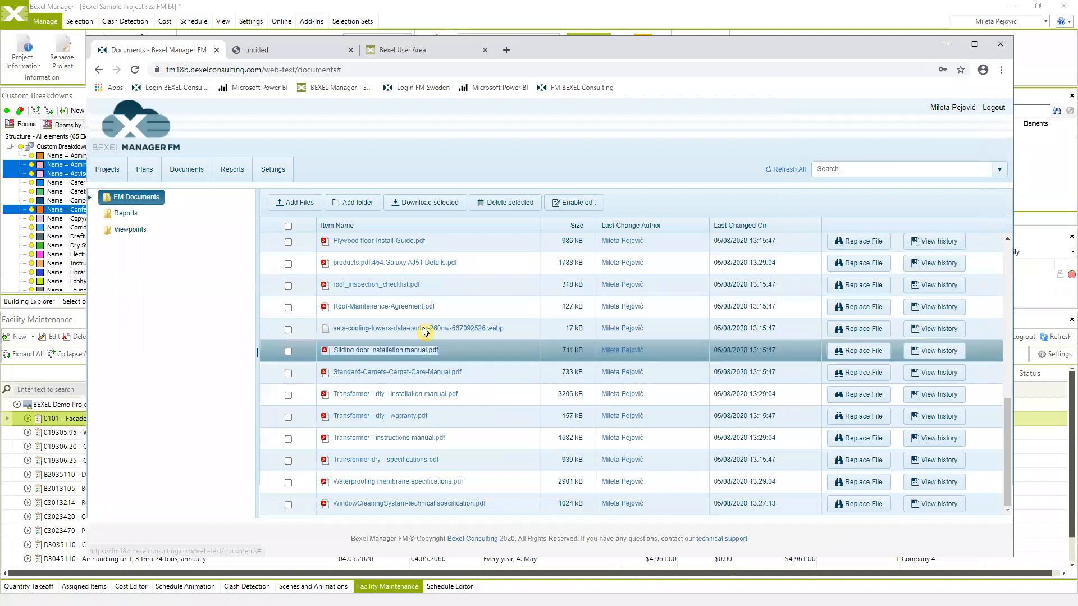
# Step: Generate PerformedActivitiesReport.trdp and read through the performed activities with their status, responsible company, cost and date
pyautogui.click(240, 174)
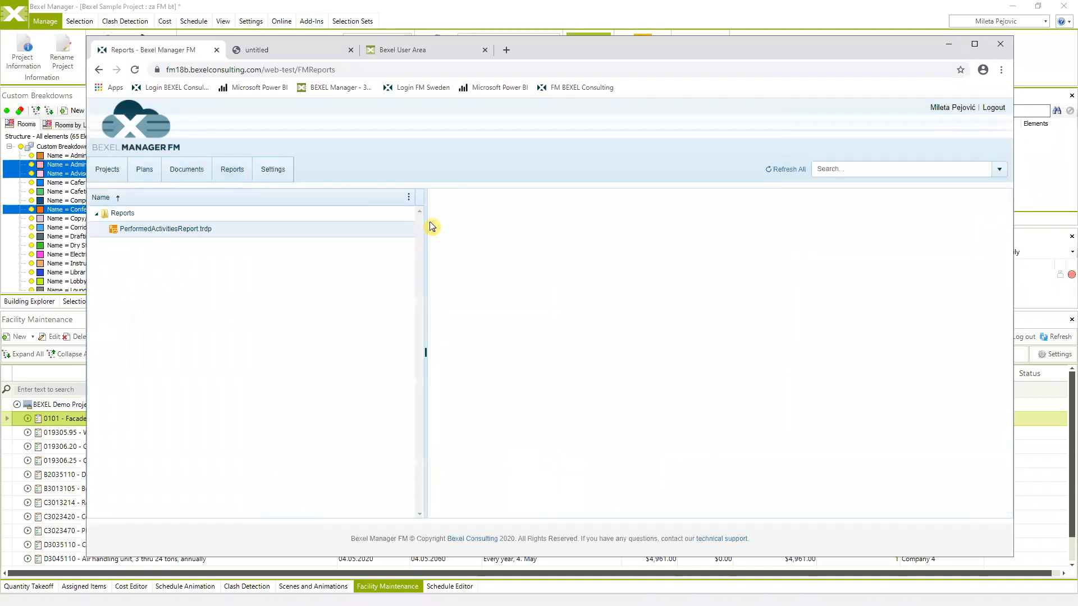
pyautogui.click(358, 228)
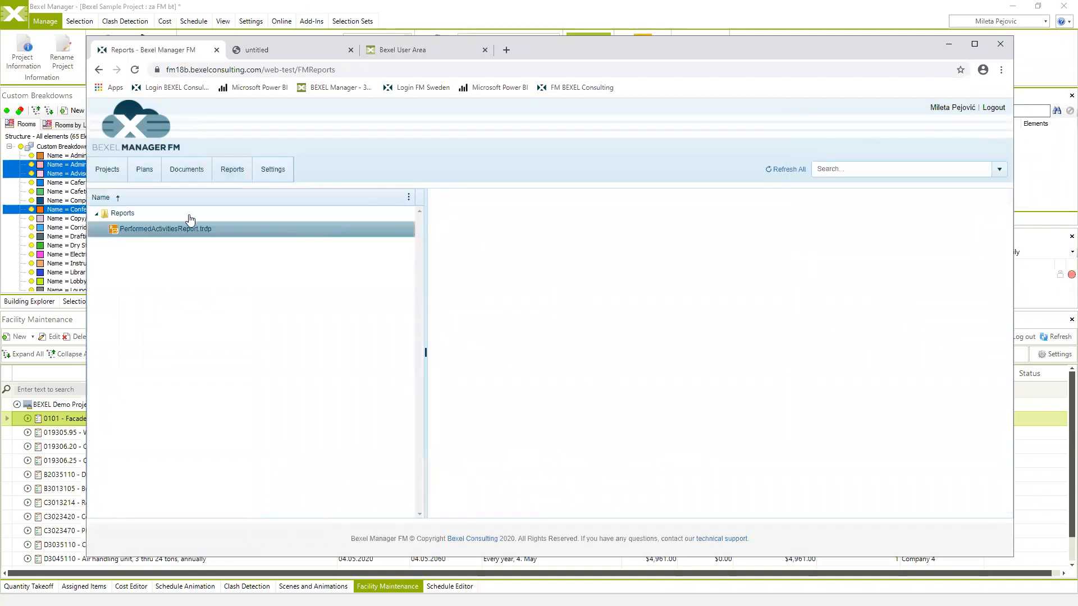
pyautogui.click(154, 233)
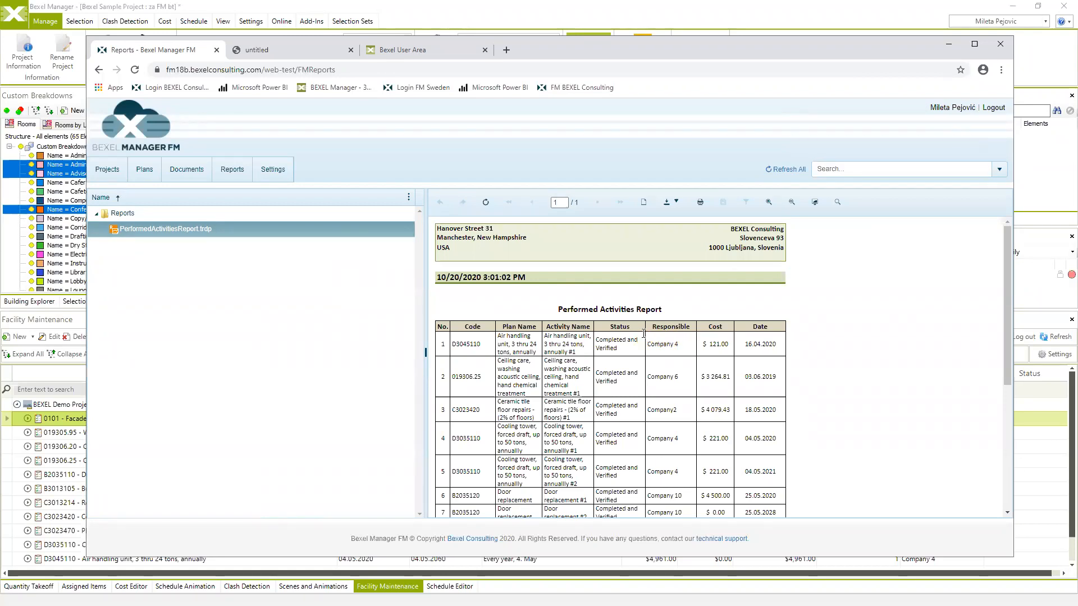
pyautogui.scroll(-4, 615, 352)
pyautogui.scroll(3, 566, 364)
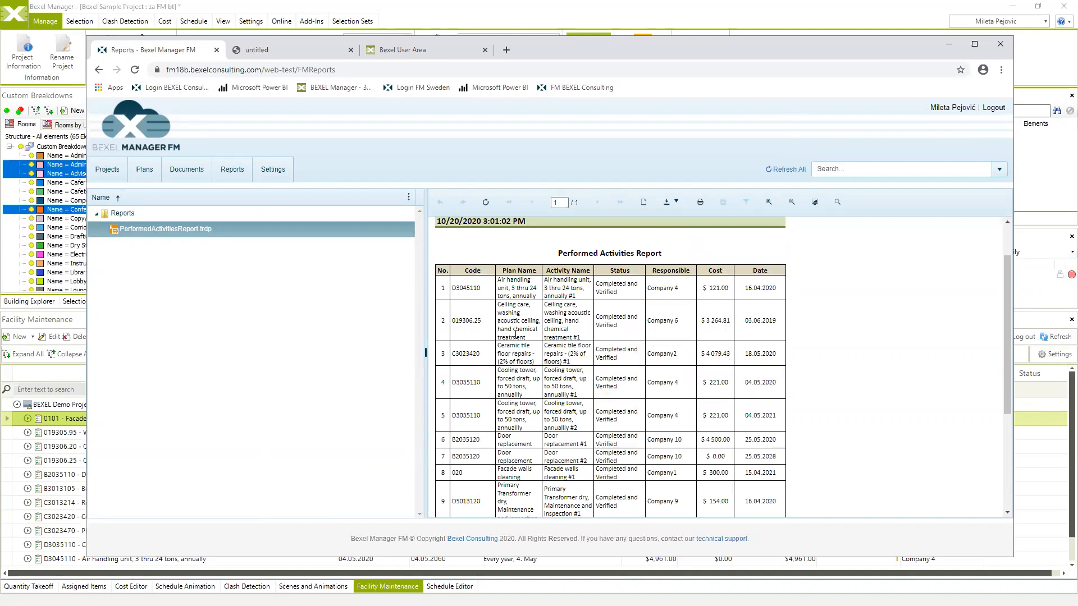
pyautogui.scroll(-4, 533, 323)
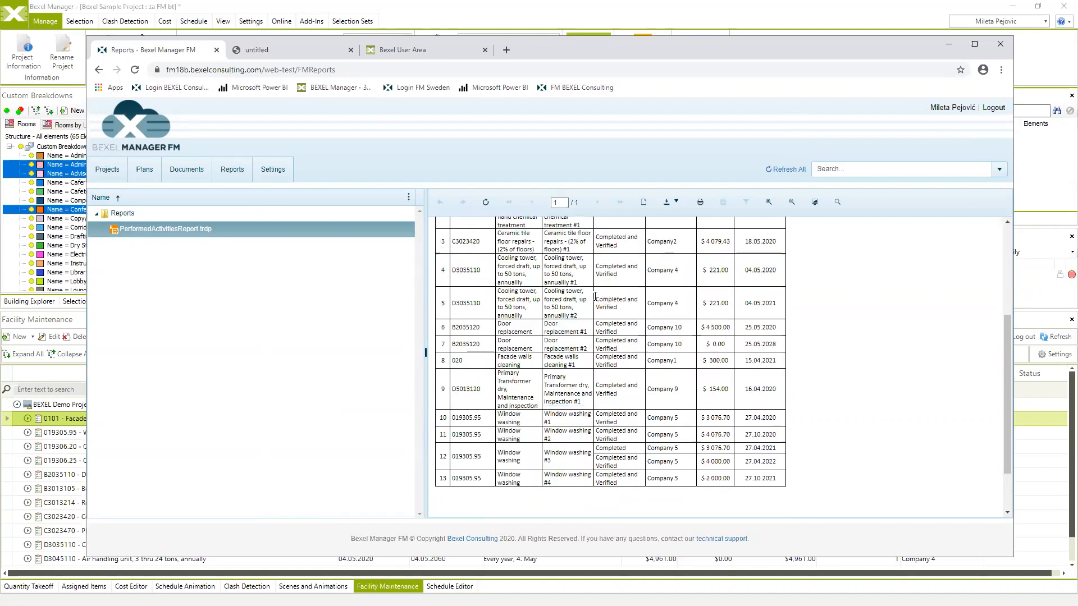
pyautogui.scroll(3, 578, 284)
pyautogui.scroll(1, 579, 285)
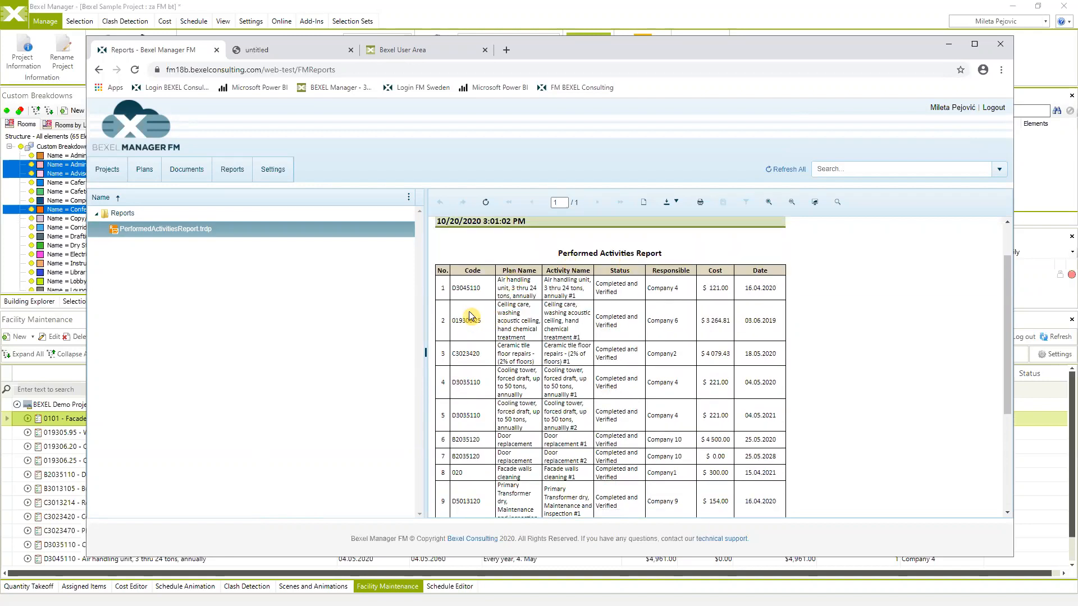
pyautogui.scroll(-5, 488, 337)
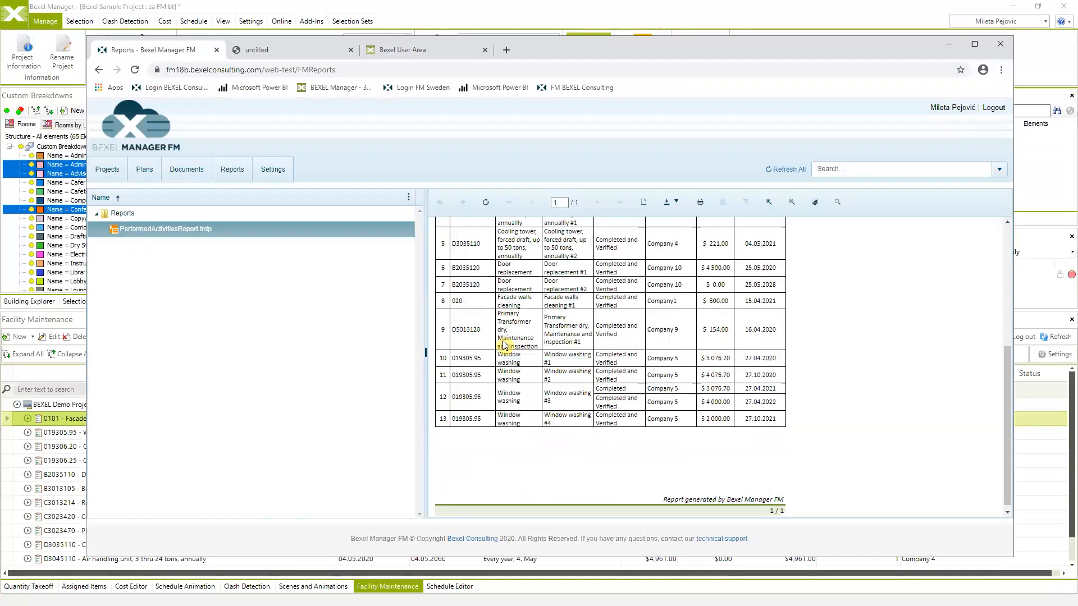
pyautogui.scroll(4, 503, 383)
pyautogui.scroll(3, 503, 383)
pyautogui.scroll(-5, 503, 383)
# Step: Reopen Bexel Sample Project and examine the Wall painting plan's notification options with Active enabled, closing the plan without saving
pyautogui.click(116, 177)
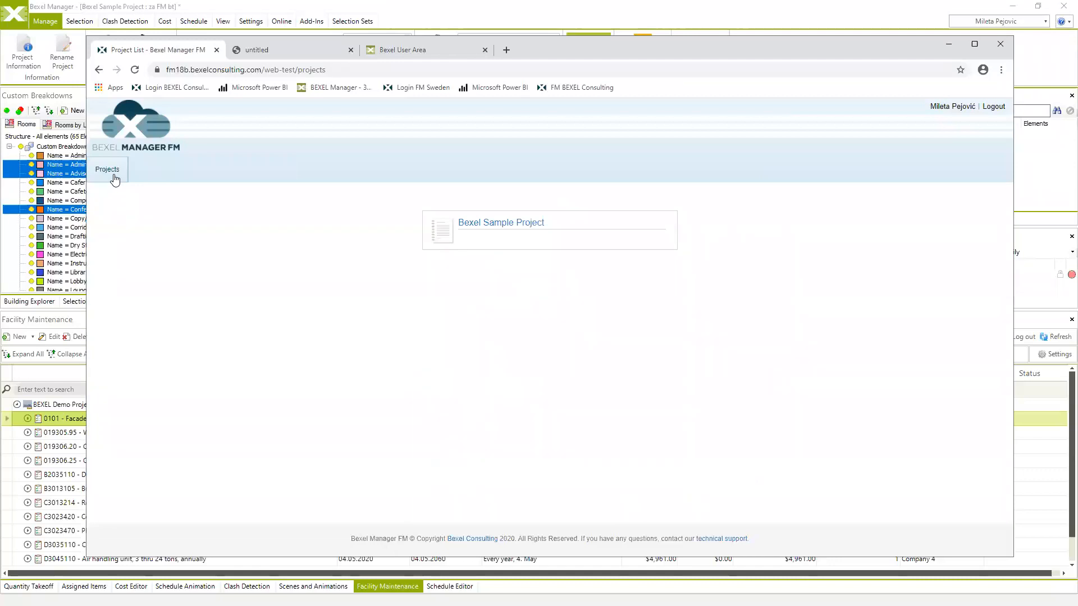
pyautogui.click(508, 225)
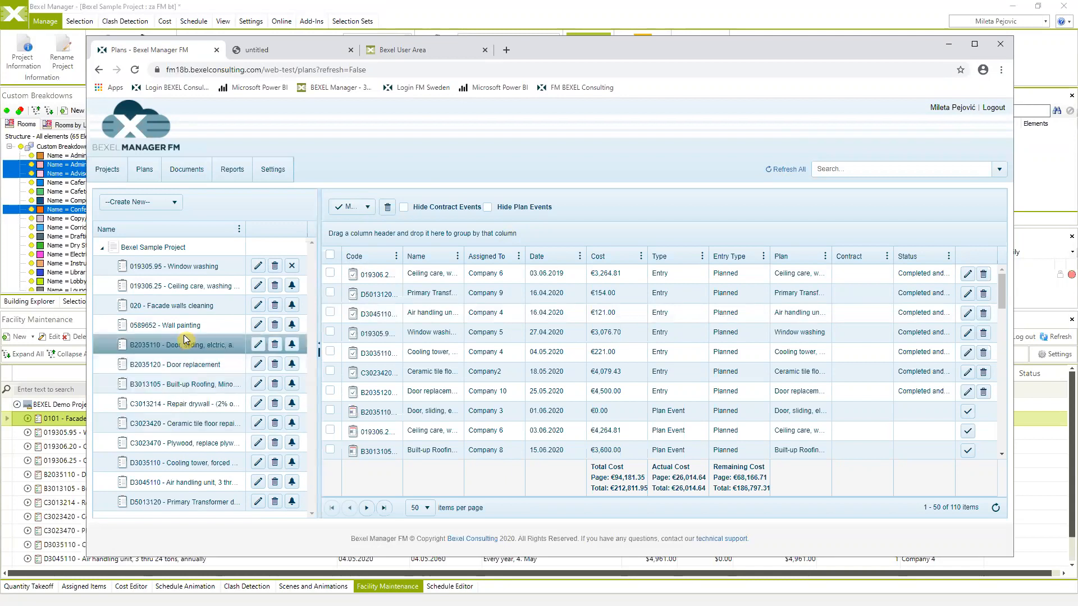
pyautogui.click(257, 325)
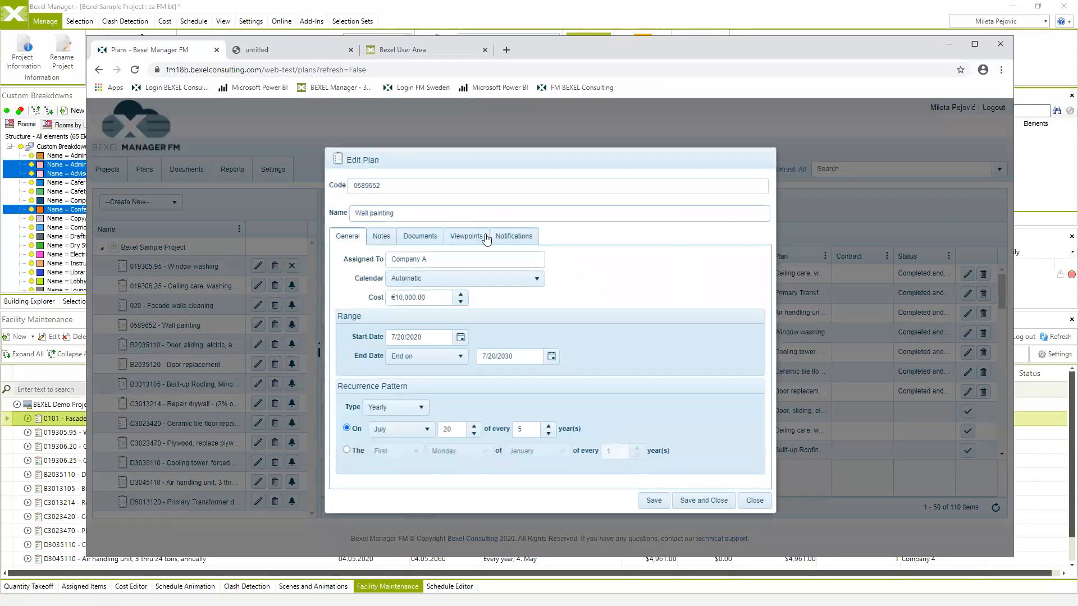
pyautogui.click(514, 238)
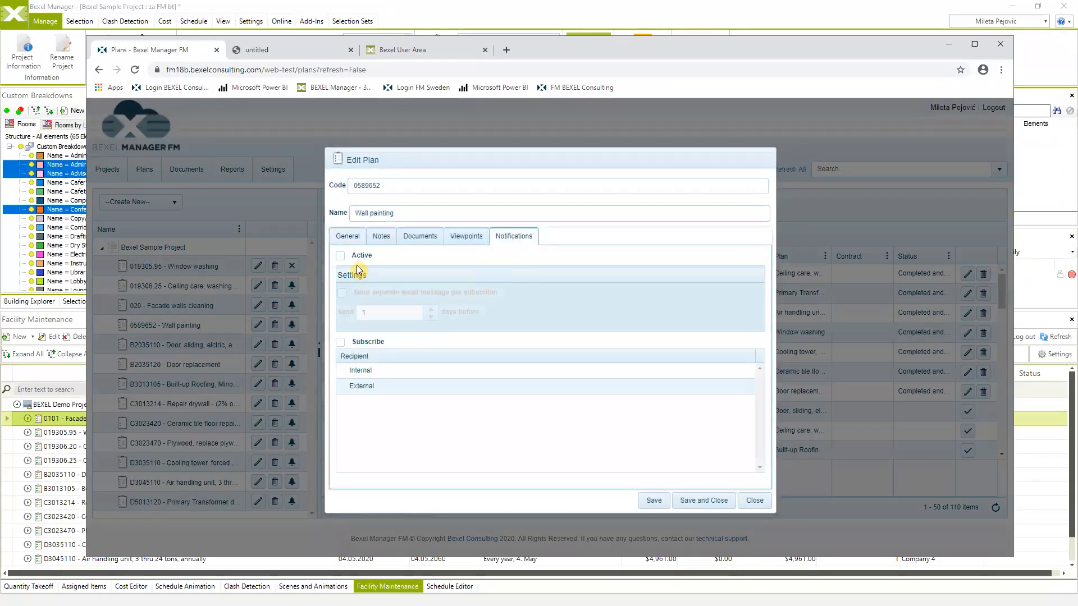
pyautogui.click(340, 256)
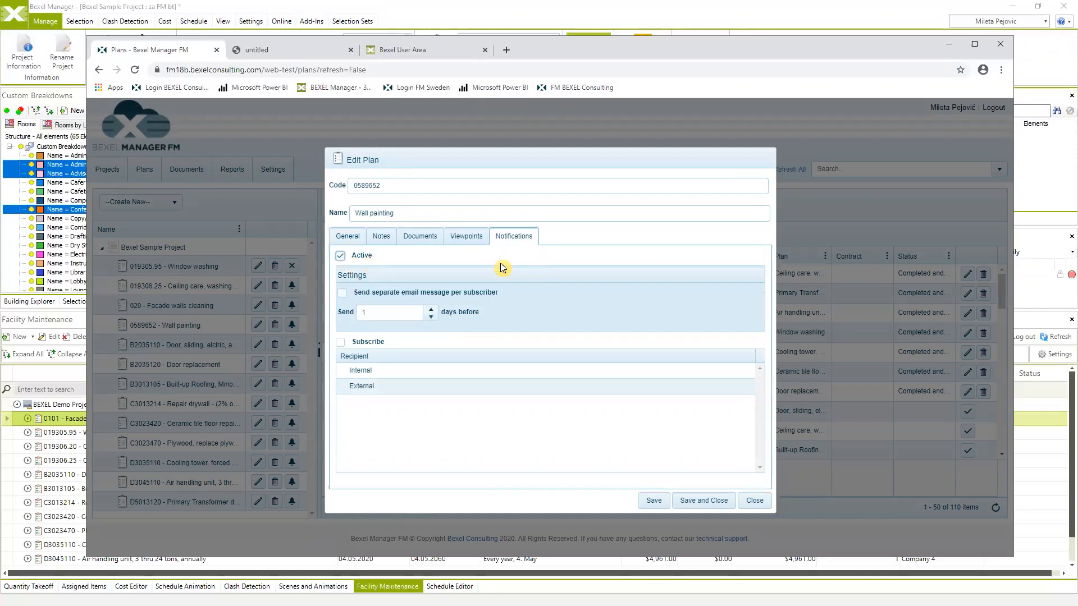
pyautogui.click(359, 388)
pyautogui.click(752, 495)
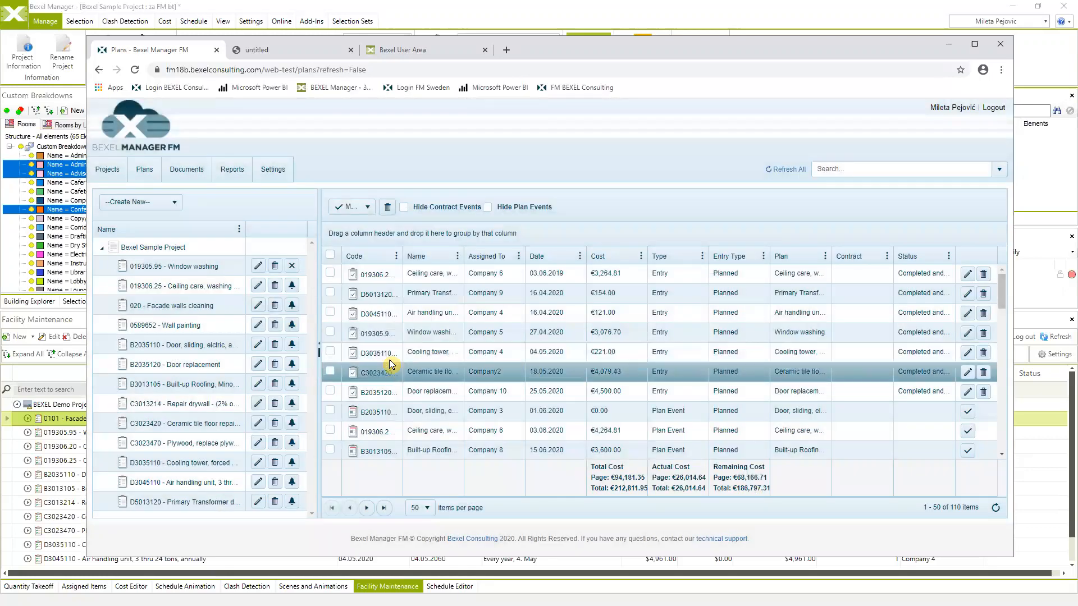
# Step: Reload the overview of all plans and their events in the project
pyautogui.click(426, 391)
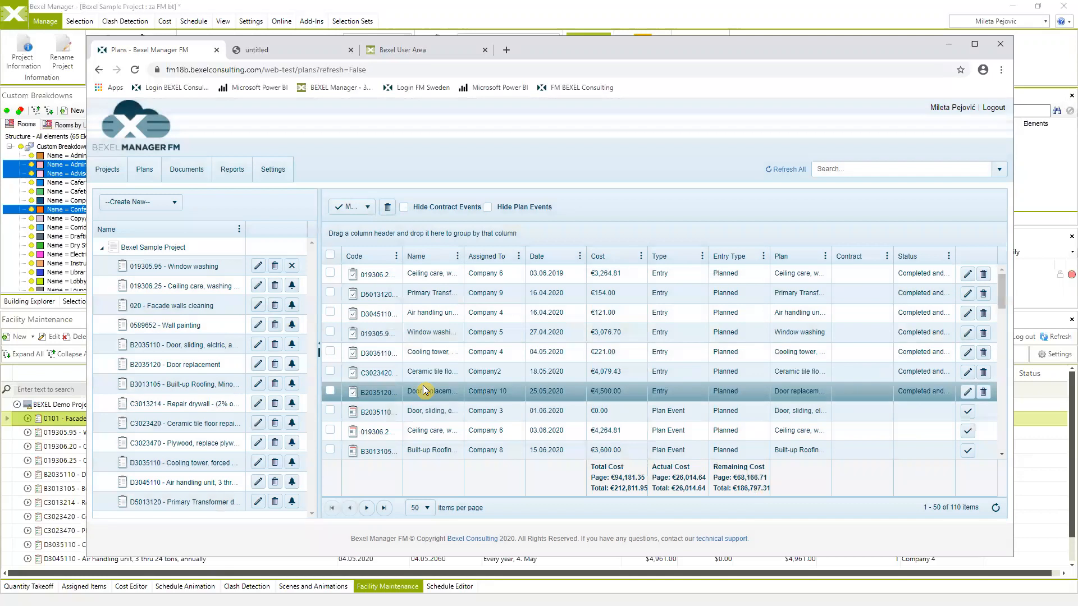
pyautogui.click(144, 169)
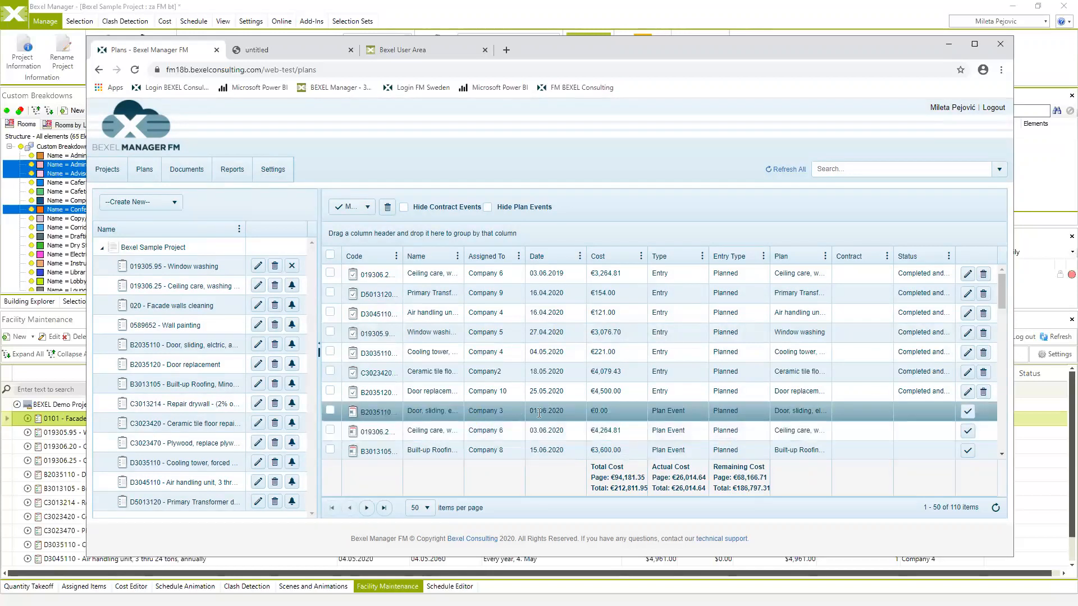
# Step: Mark the 01.06.2020 sliding door event as completed with a cost of €1,000, save the entry, and refresh all plans
pyautogui.click(330, 411)
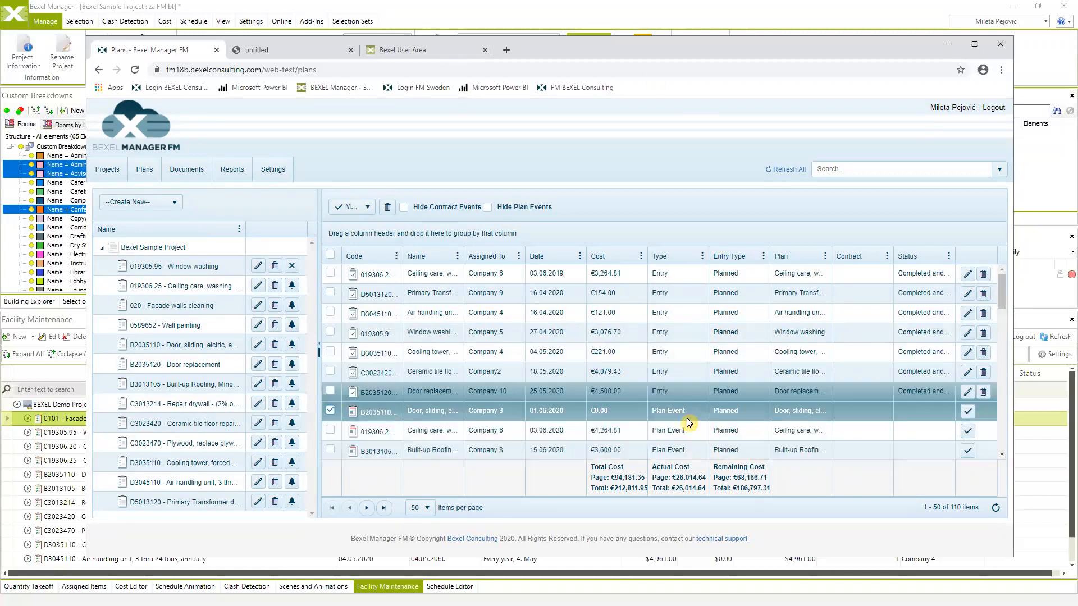
pyautogui.moveTo(652, 36); pyautogui.dragTo(640, 27)
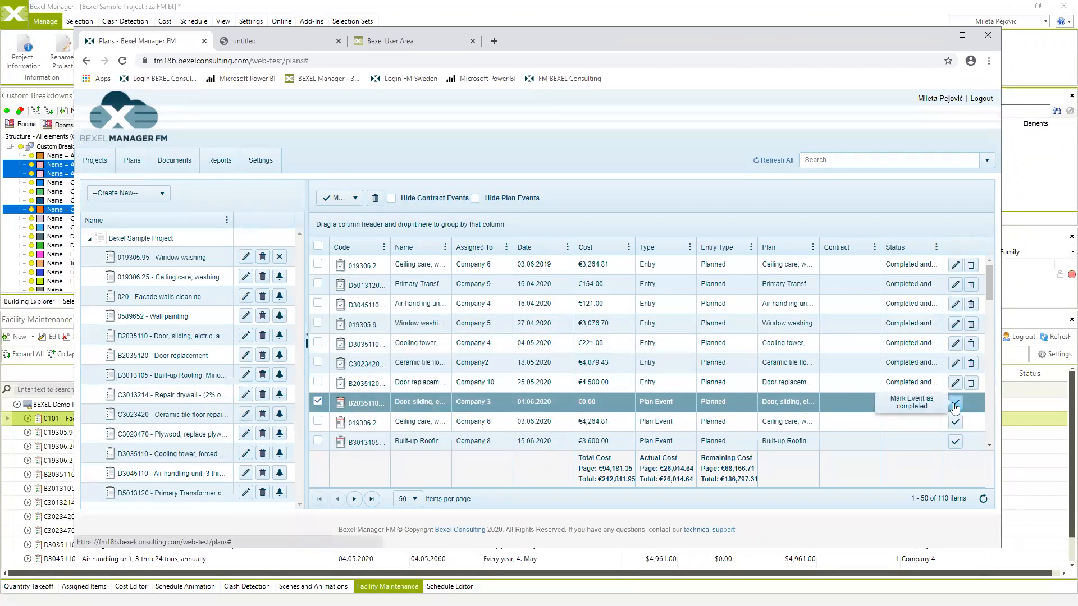
pyautogui.click(954, 404)
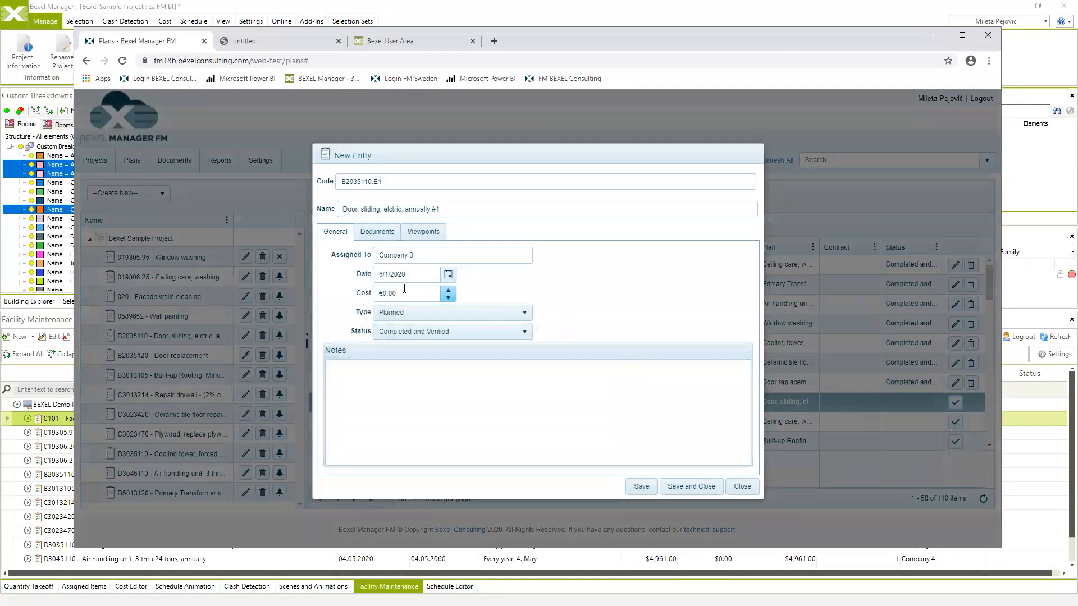
pyautogui.moveTo(510, 161); pyautogui.dragTo(591, 160)
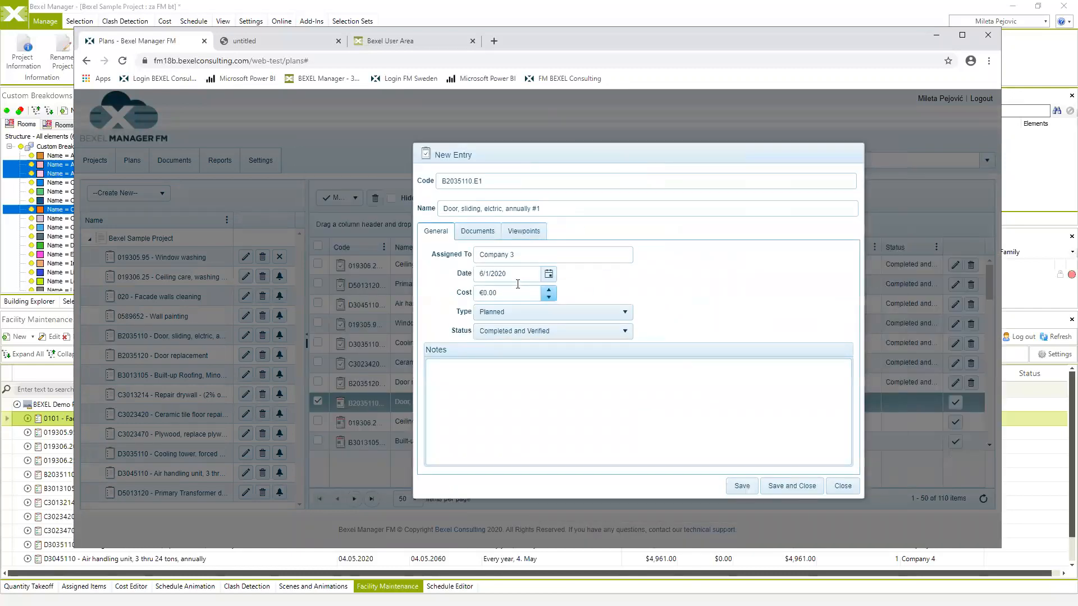
pyautogui.click(481, 291)
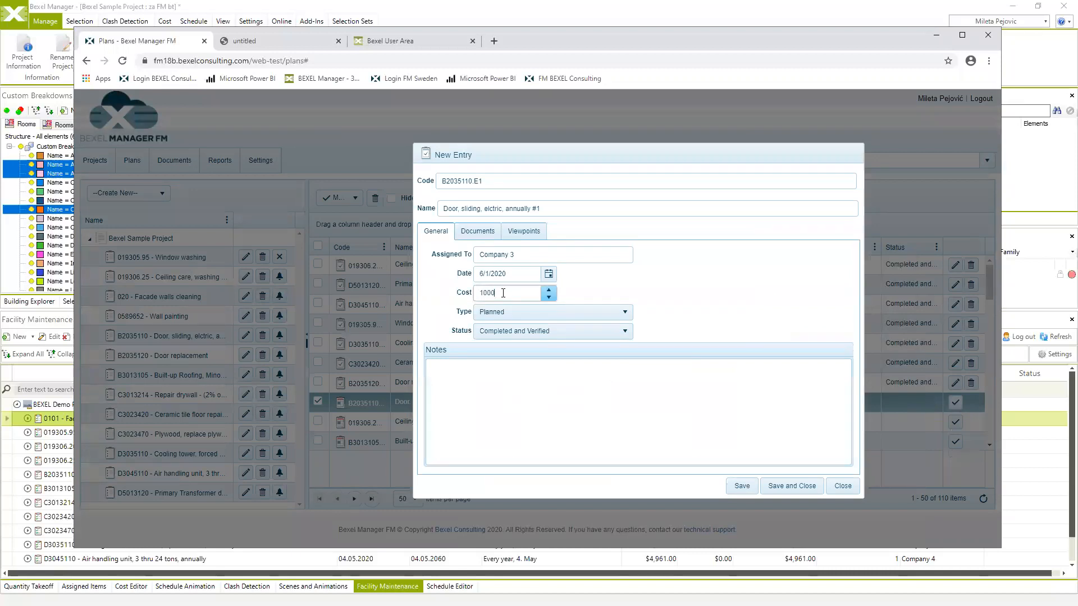
pyautogui.click(807, 488)
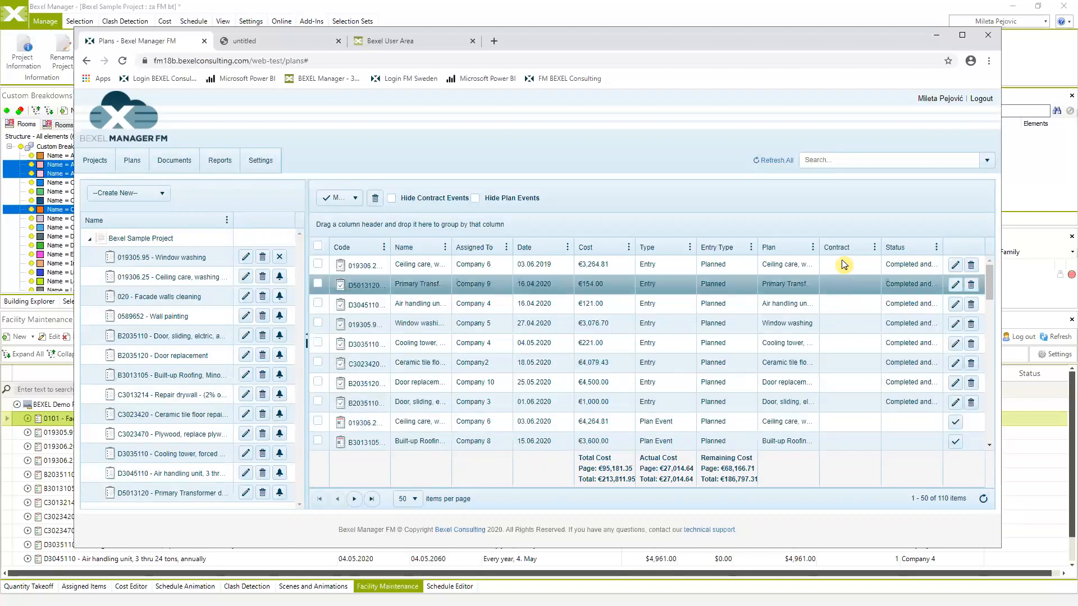
pyautogui.click(774, 163)
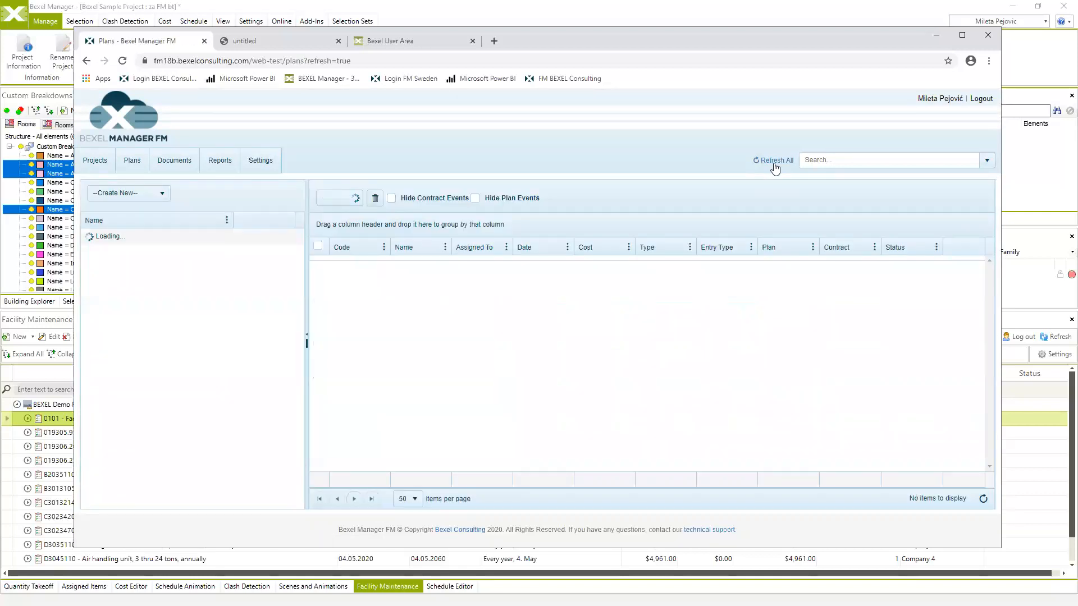
# Step: Switch to Bexel Manager, refresh the maintenance data, and compare the B2035110 sliding door plan's events with the portal's entry
pyautogui.click(937, 36)
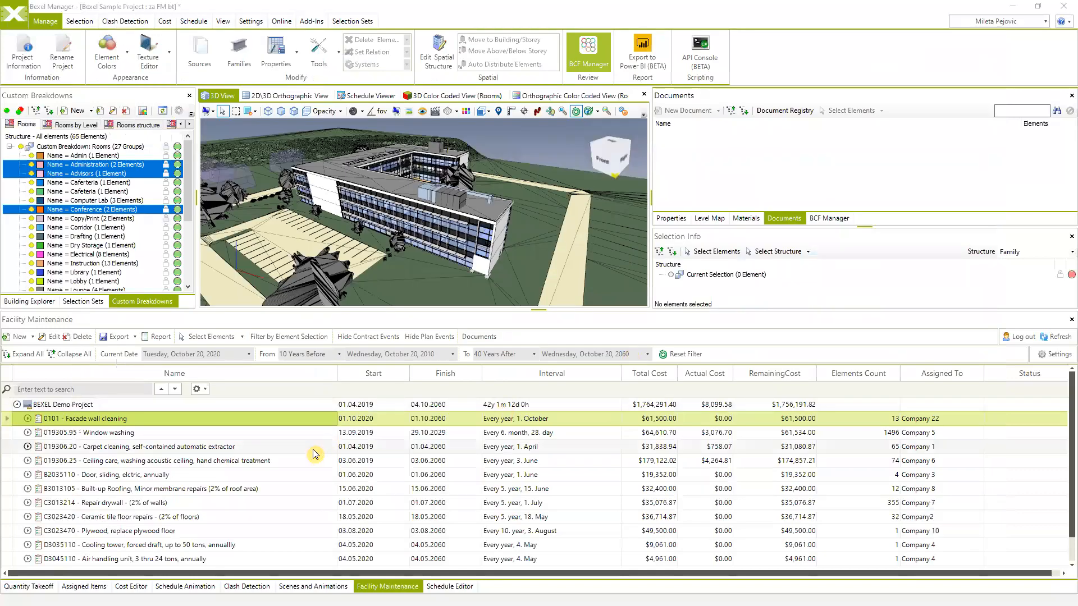
pyautogui.click(1058, 337)
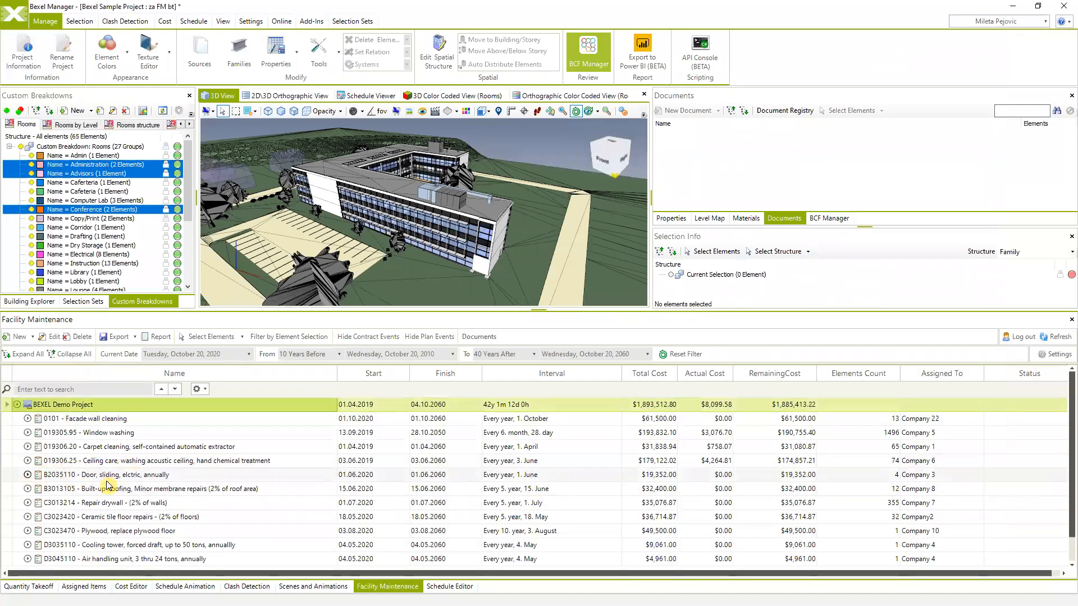
pyautogui.click(28, 475)
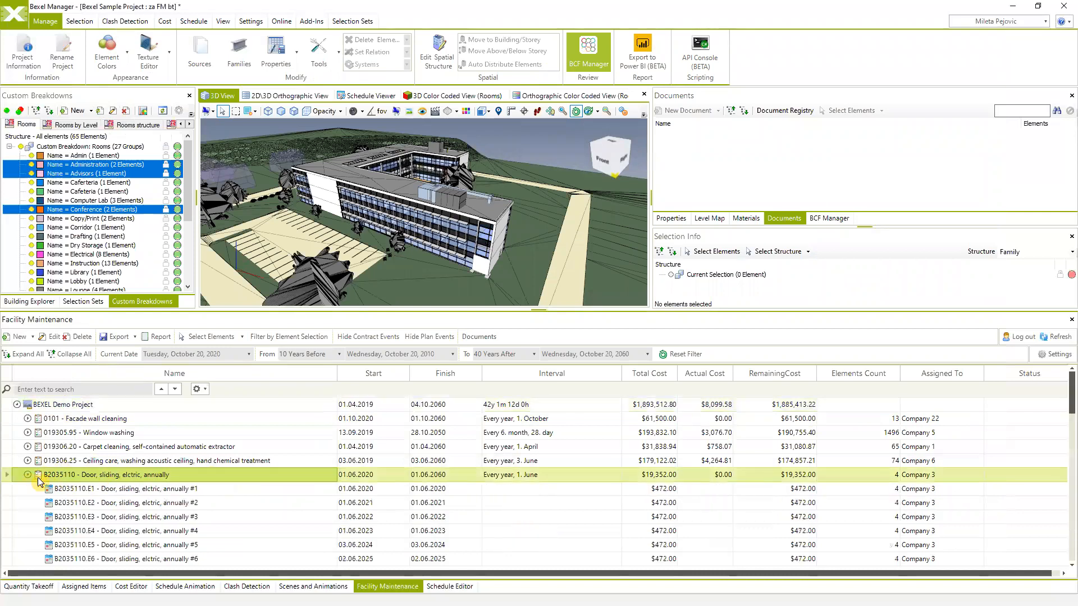
pyautogui.click(28, 475)
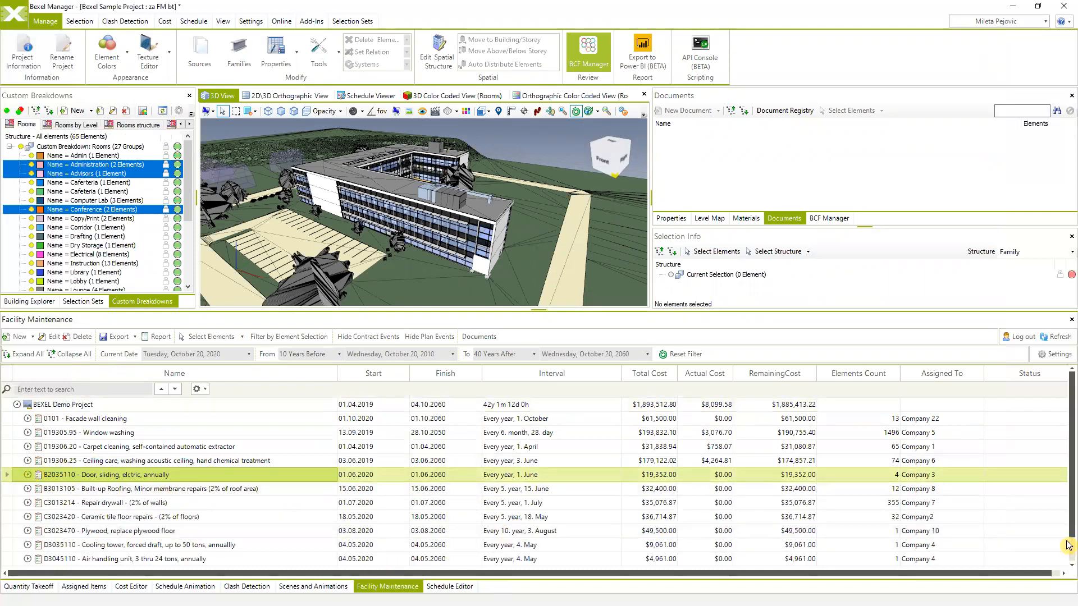
pyautogui.hotkey('alt', 'Tab')
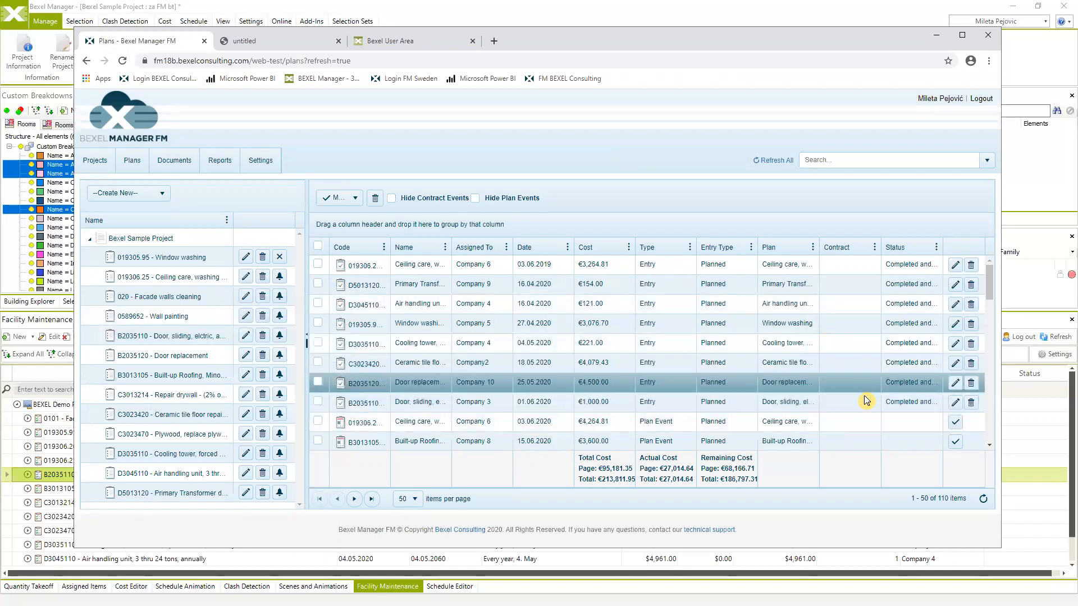
pyautogui.click(936, 35)
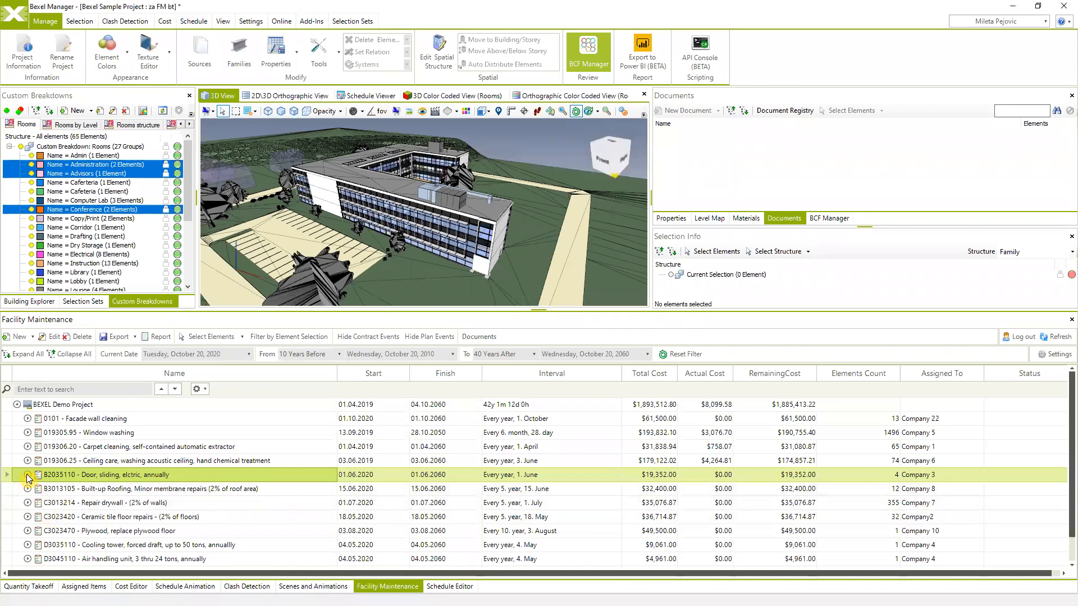
# Step: Look through the B2035110 sliding door plan's yearly events, refresh the maintenance data, and check the events again
pyautogui.click(27, 475)
pyautogui.scroll(-7, 65, 490)
pyautogui.scroll(-8, 66, 491)
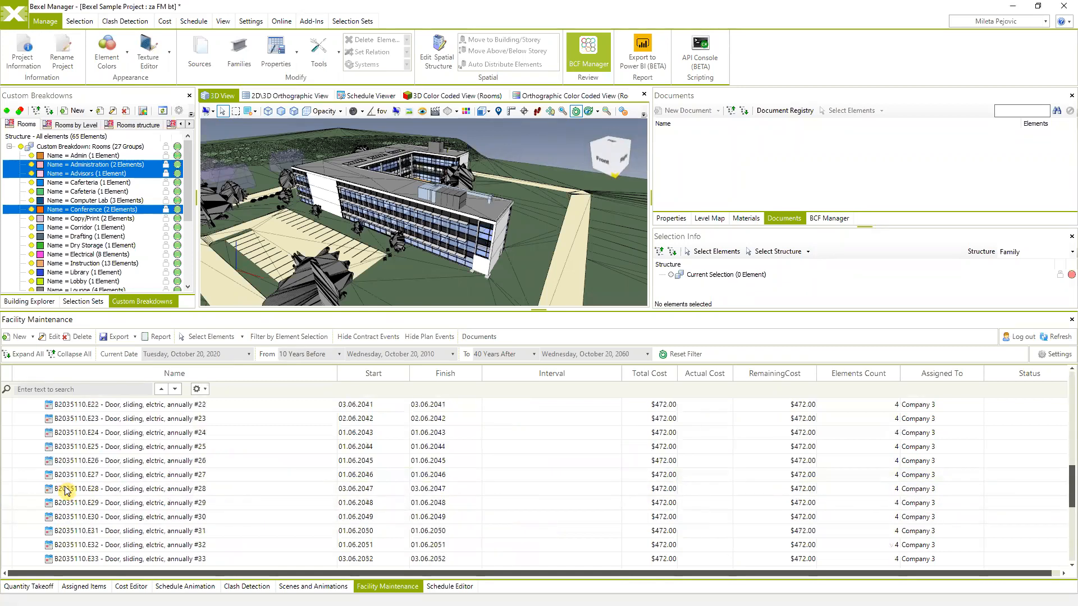
pyautogui.scroll(15, 66, 490)
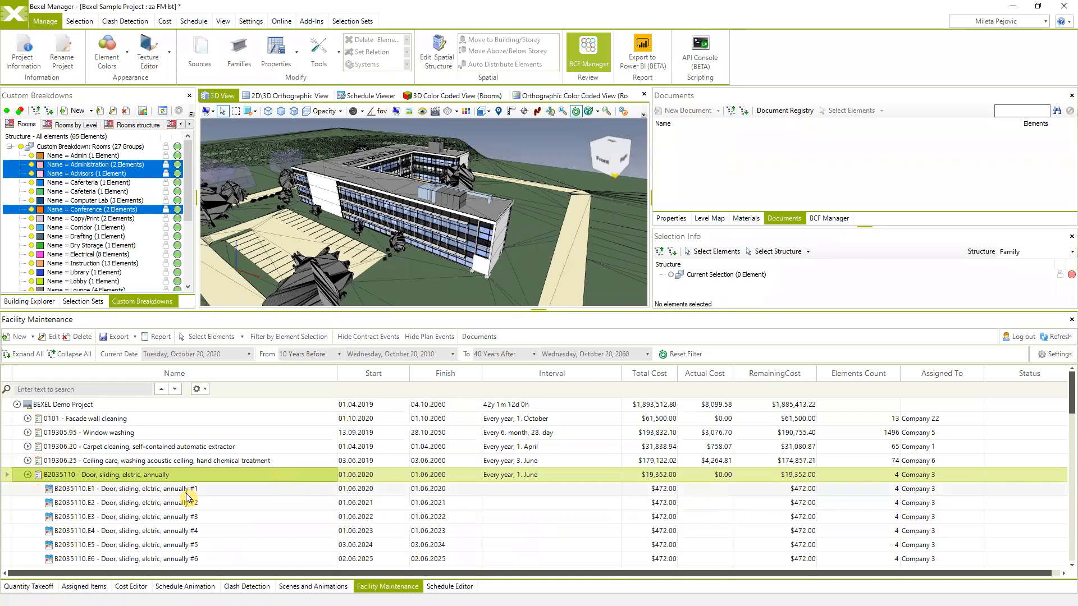
pyautogui.click(1049, 337)
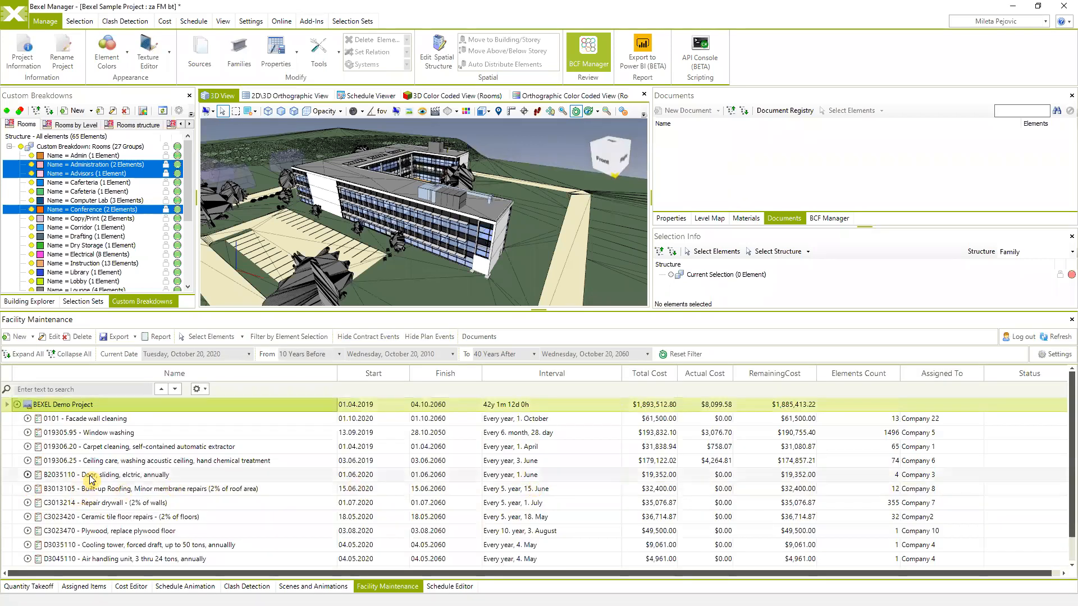
pyautogui.click(27, 475)
pyautogui.scroll(-3, 257, 471)
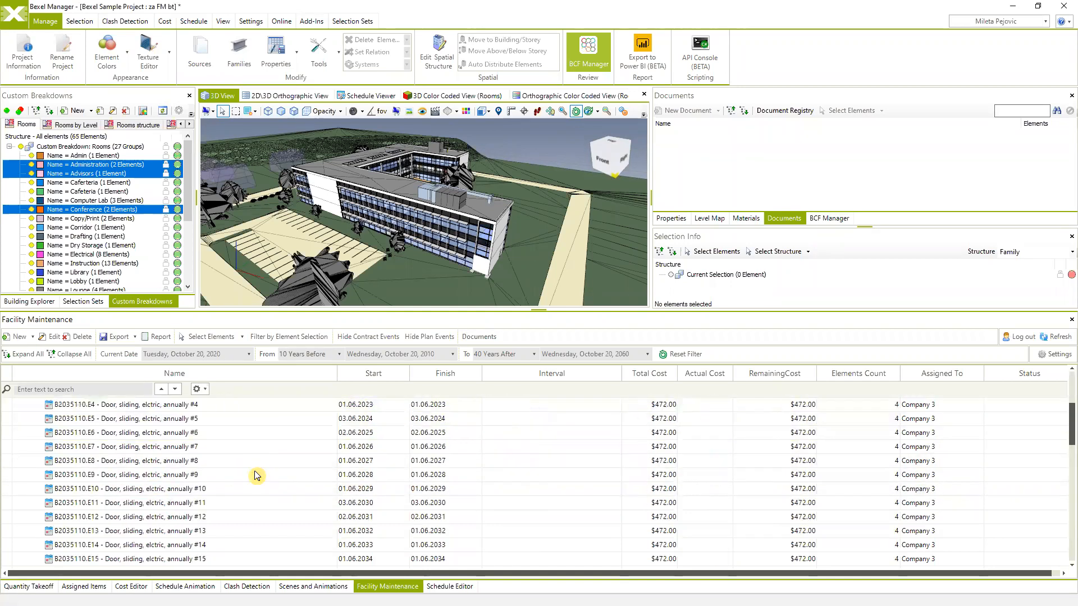
pyautogui.scroll(3, 233, 486)
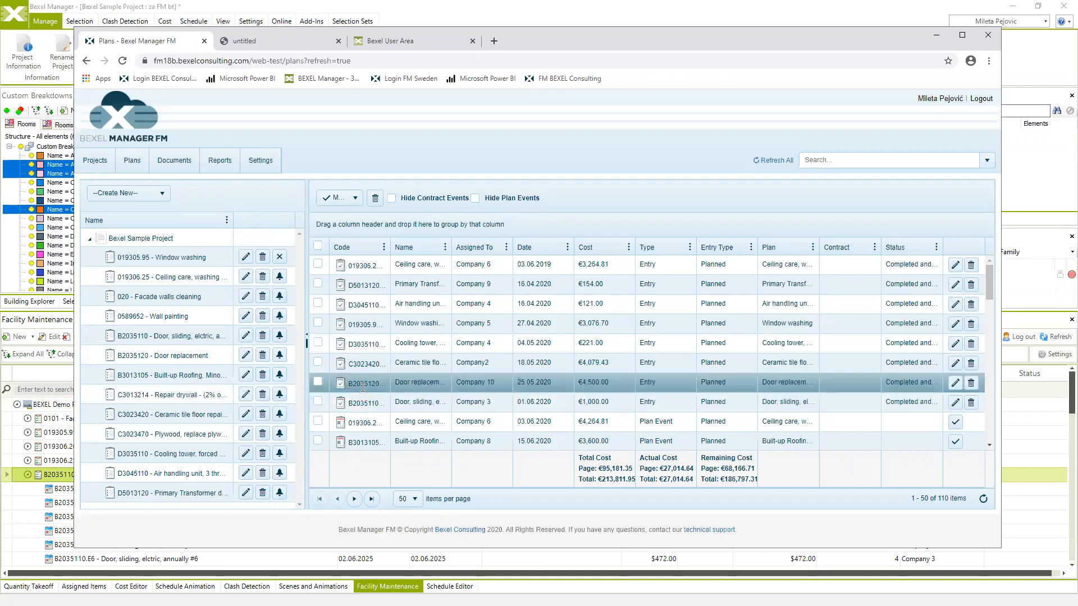
# Step: Return to the browser portal, review the completed sliding door entry's status options, resave it as Completed and Verified, and refresh all plans
pyautogui.click(955, 403)
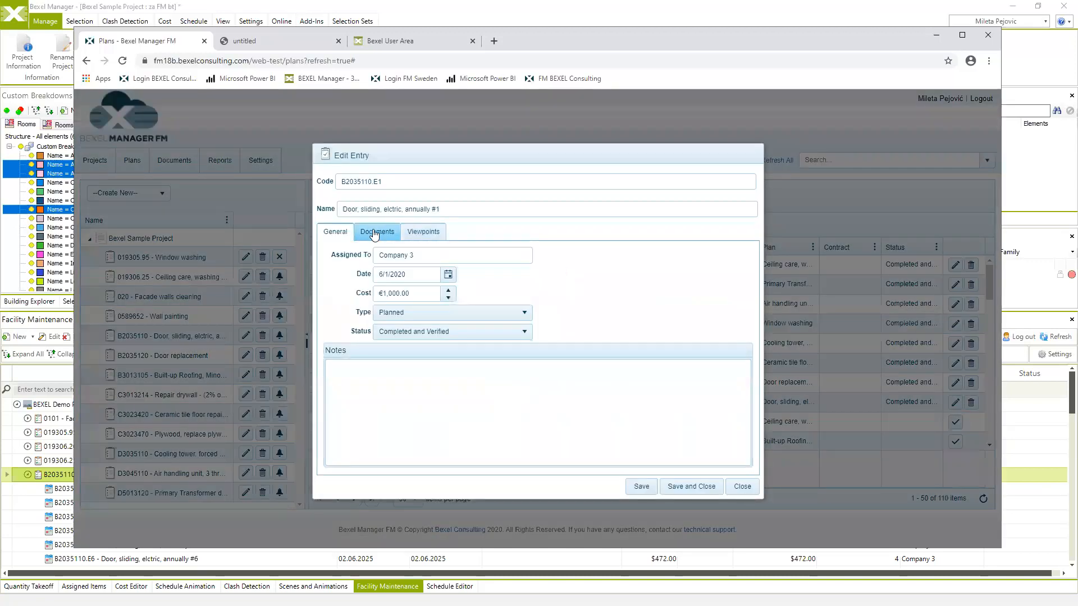
pyautogui.click(522, 332)
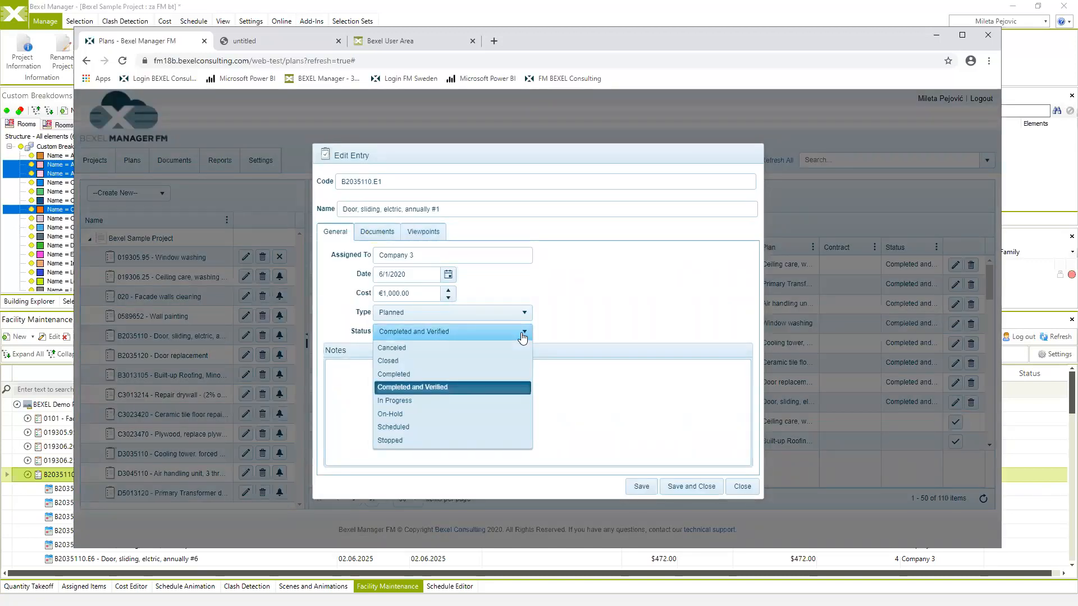
pyautogui.click(523, 334)
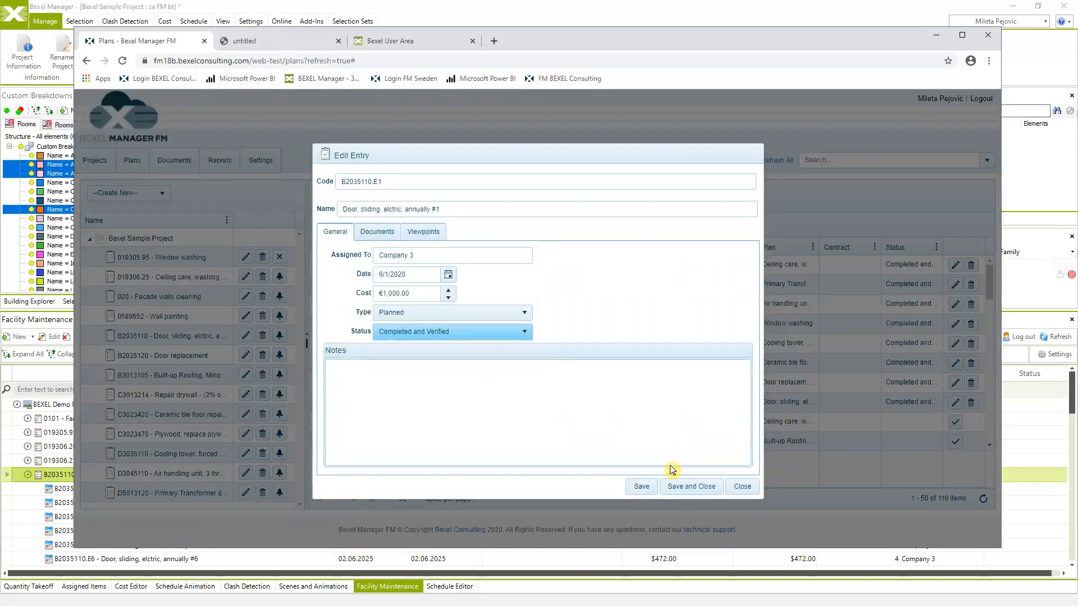
pyautogui.click(690, 487)
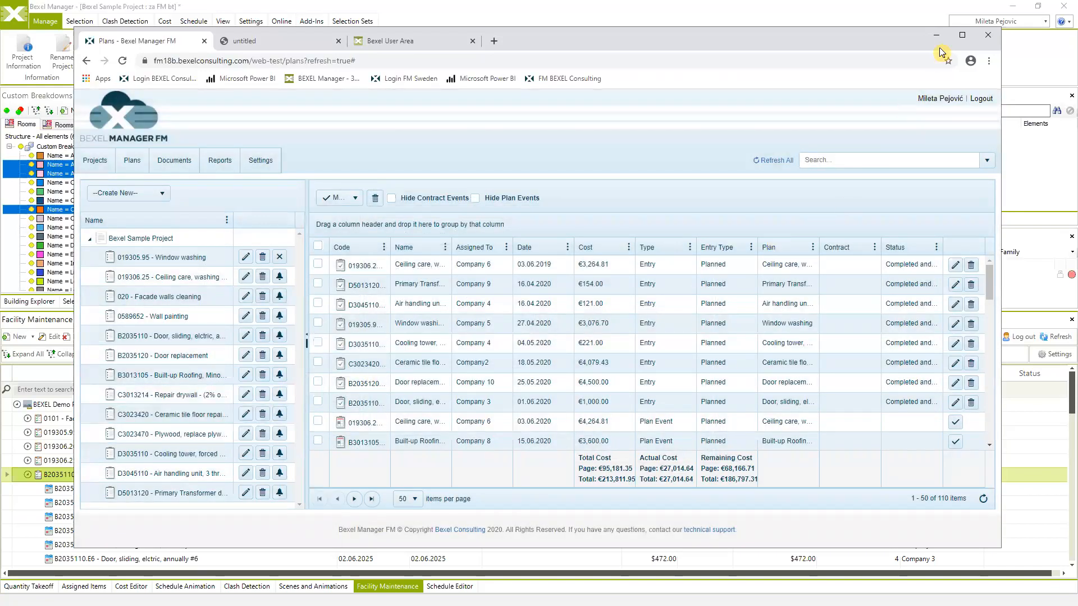
pyautogui.click(775, 161)
# Step: Switch to Bexel Manager, refresh the maintenance data again, and recheck the sliding door plan's events for the completed entry
pyautogui.click(938, 35)
pyautogui.scroll(-4, 574, 460)
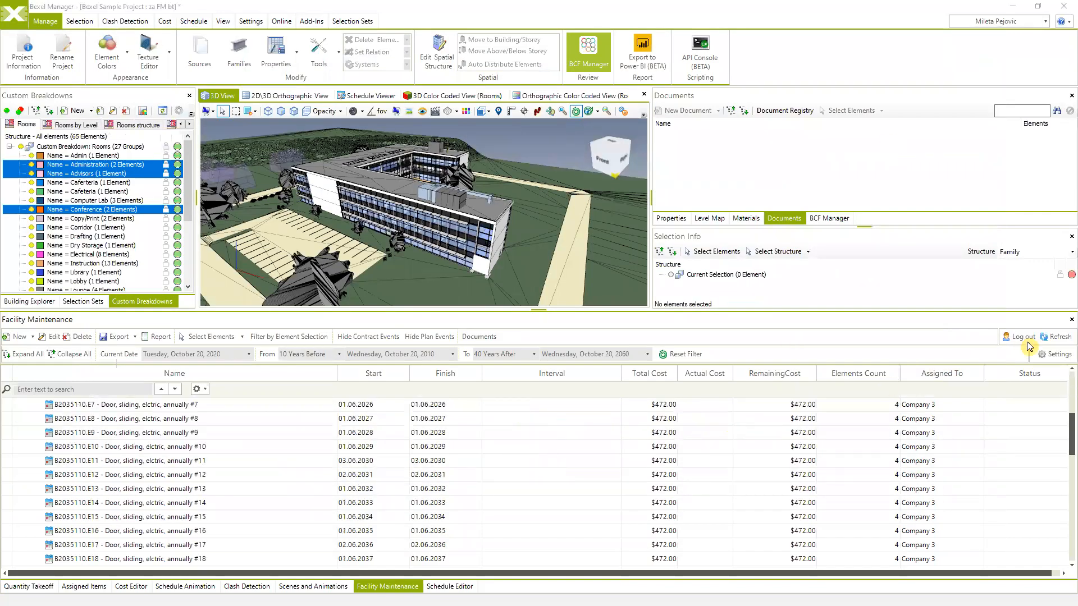
pyautogui.scroll(4, 995, 394)
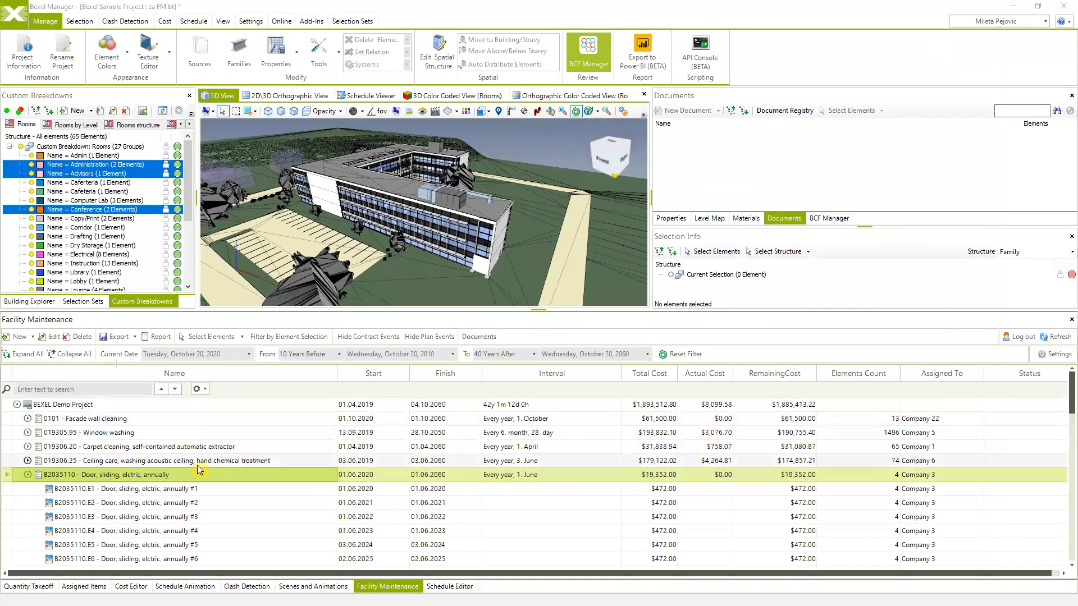
pyautogui.click(1057, 339)
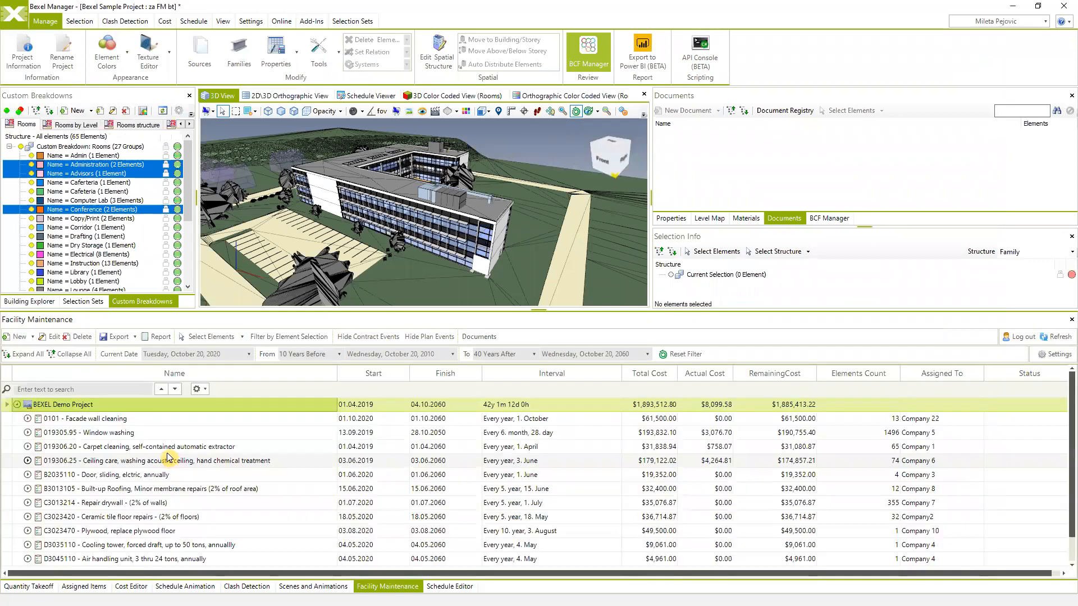
pyautogui.click(29, 475)
pyautogui.scroll(-7, 67, 515)
pyautogui.scroll(-3, 70, 516)
pyautogui.scroll(9, 72, 515)
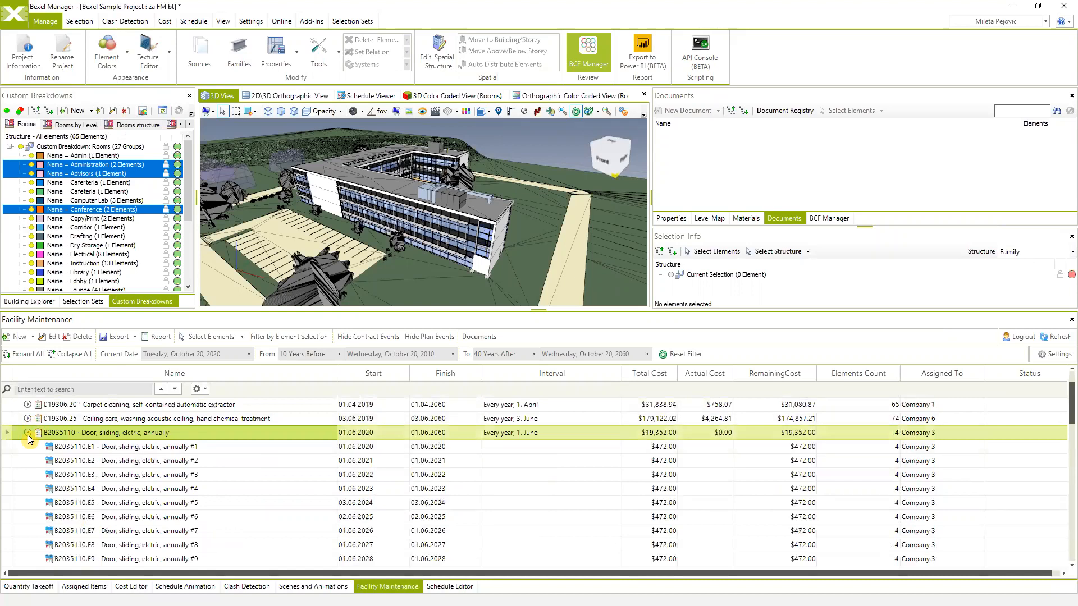
pyautogui.click(27, 433)
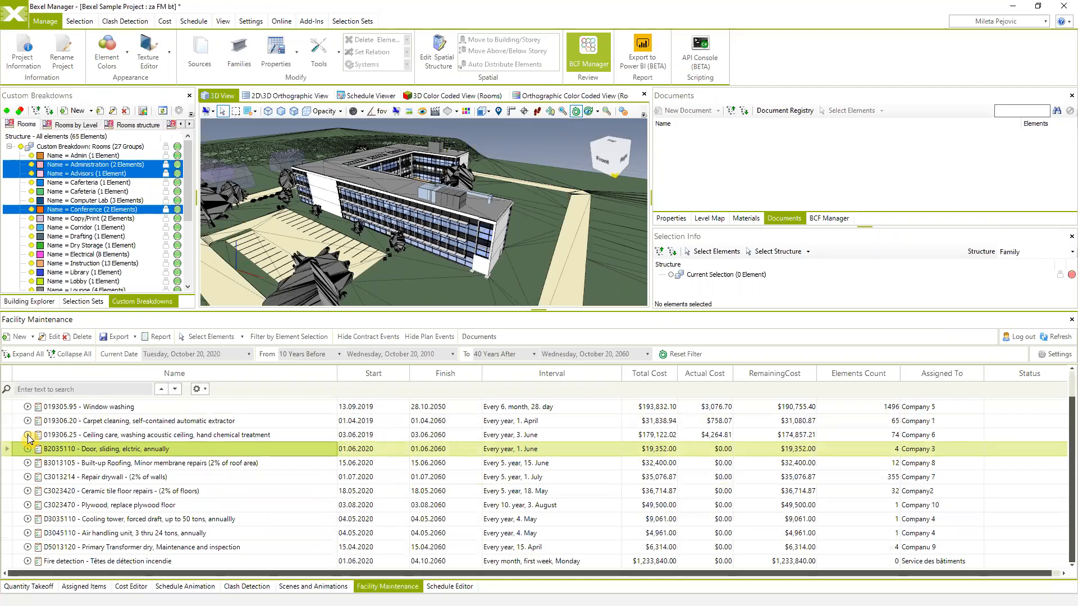
# Step: Examine the ceiling care plan's event #1, its mark-as-completed options and its entry details, closing the editor without saving
pyautogui.click(28, 435)
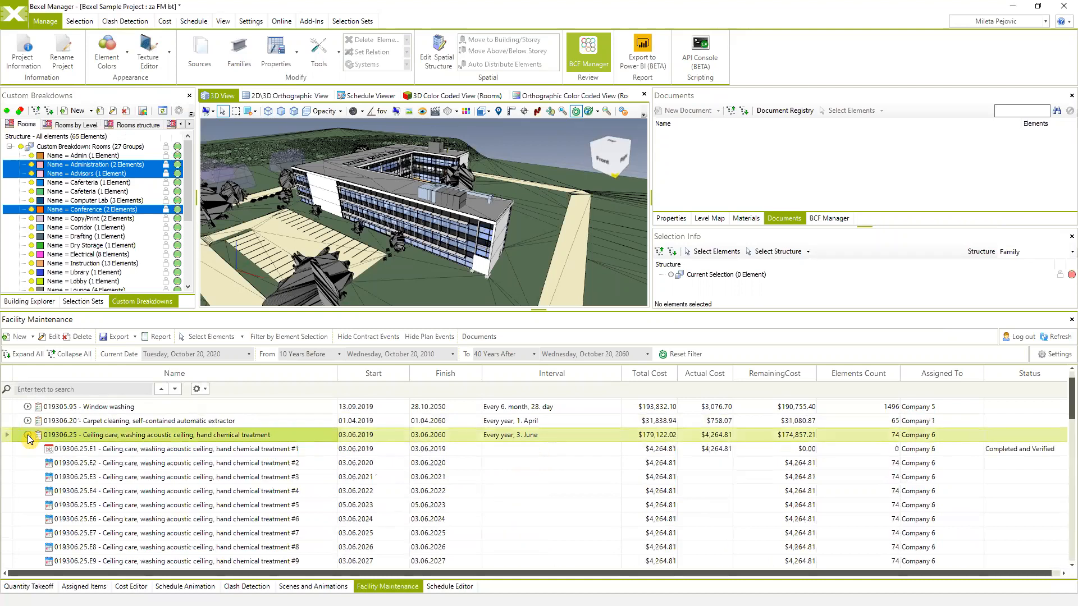
pyautogui.click(97, 468)
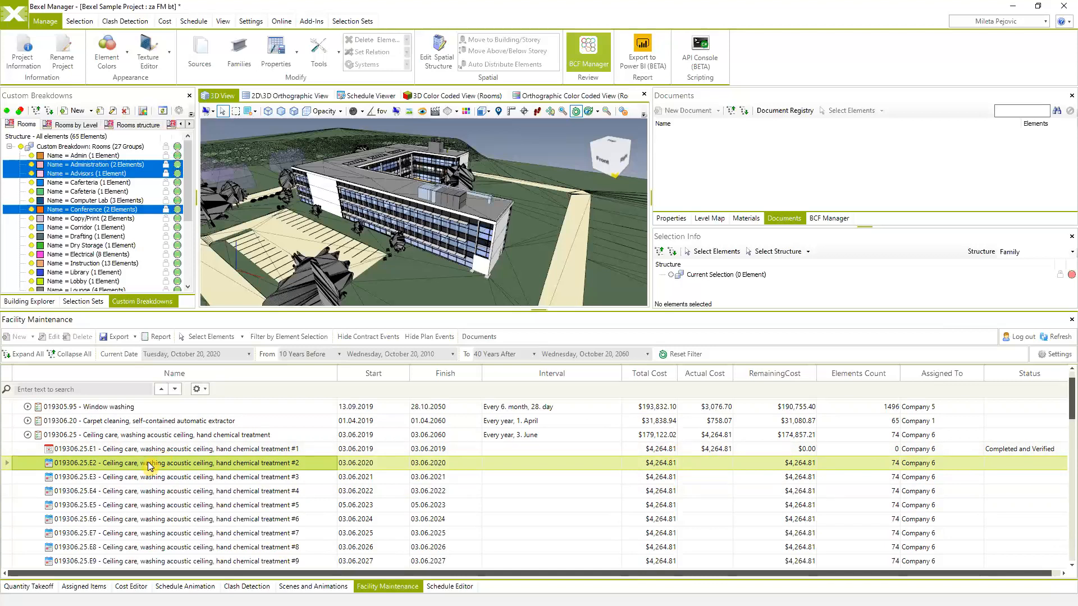
pyautogui.click(174, 449)
pyautogui.rightClick(178, 450)
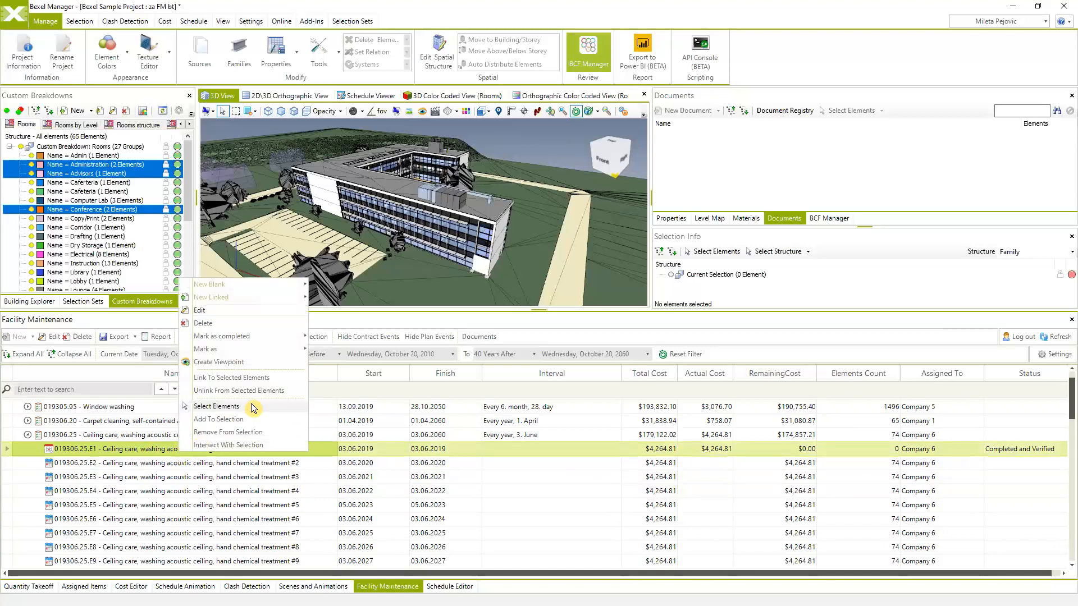
pyautogui.moveTo(246, 338)
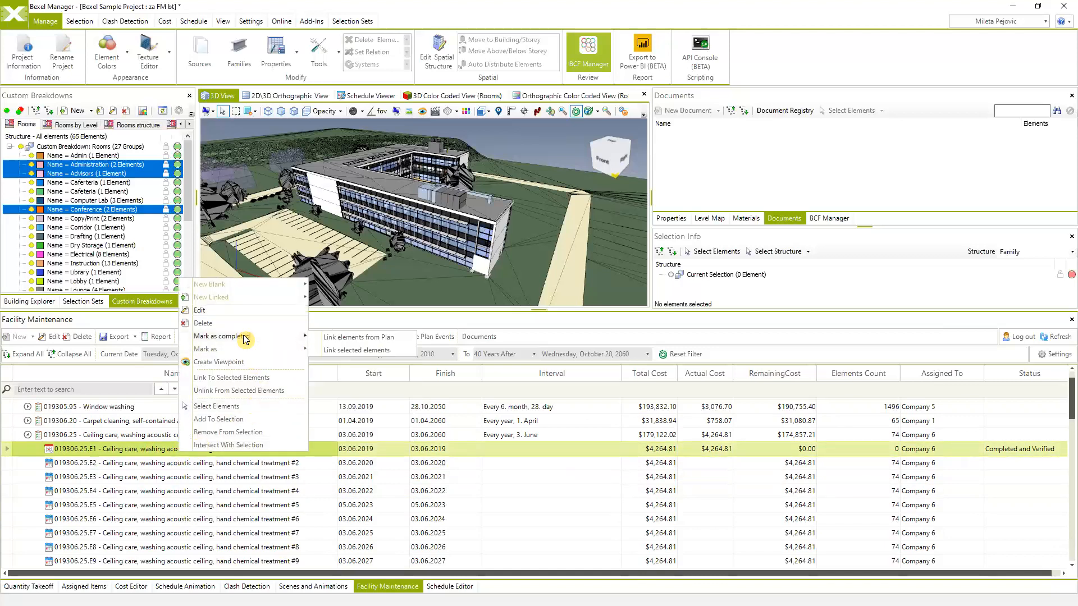
pyautogui.click(129, 455)
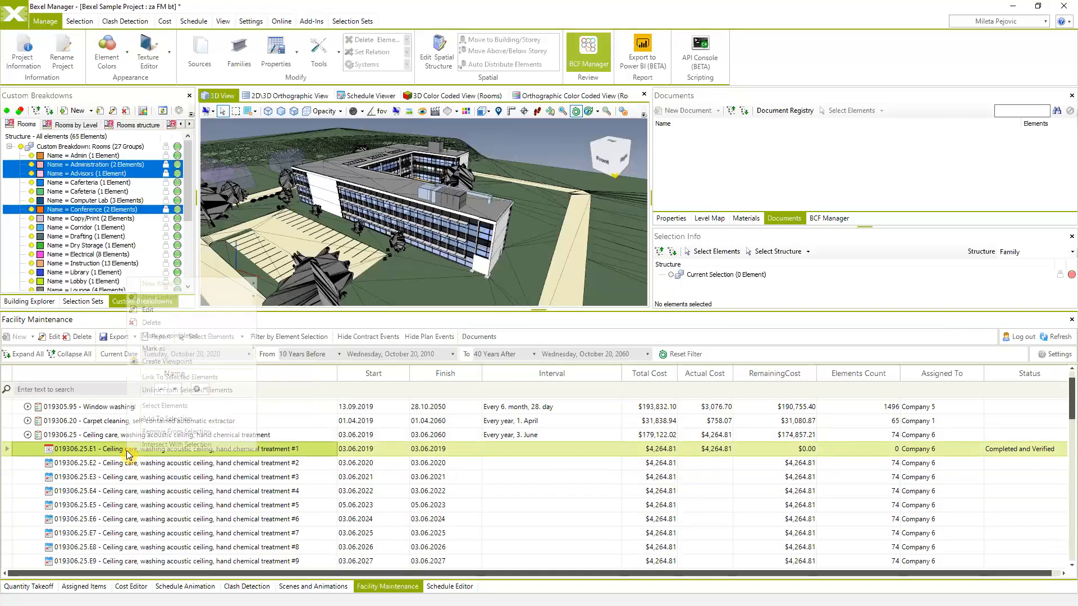
pyautogui.click(148, 310)
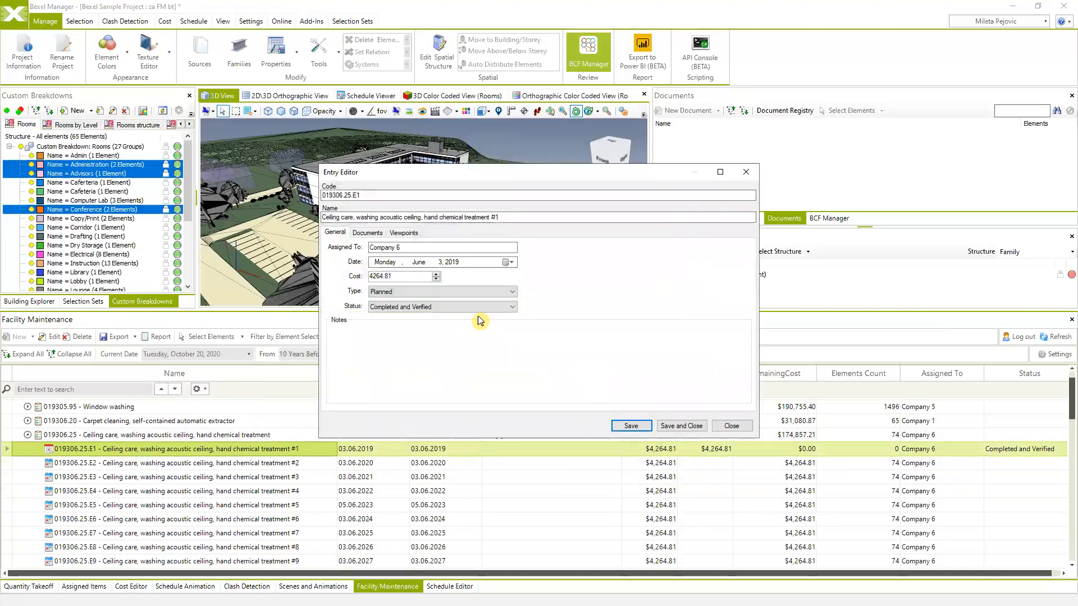
pyautogui.moveTo(397, 278); pyautogui.dragTo(357, 278)
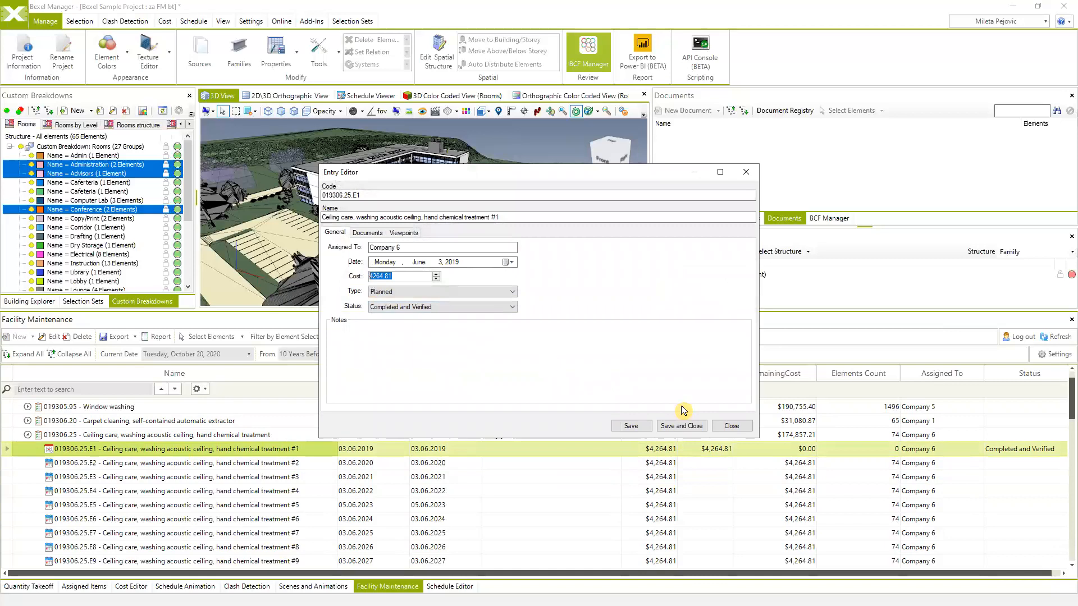
pyautogui.click(731, 427)
# Step: Mark ceiling care event #2 as completed with the elements linked from the plan, set its cost to 5000, save it, and refresh the data
pyautogui.rightClick(134, 464)
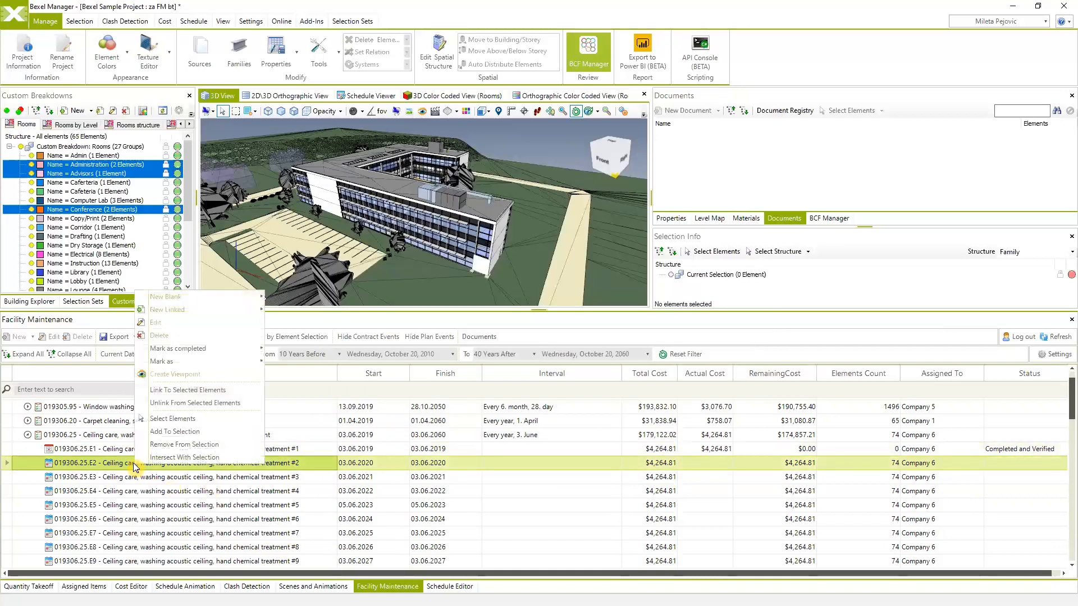
pyautogui.moveTo(207, 349)
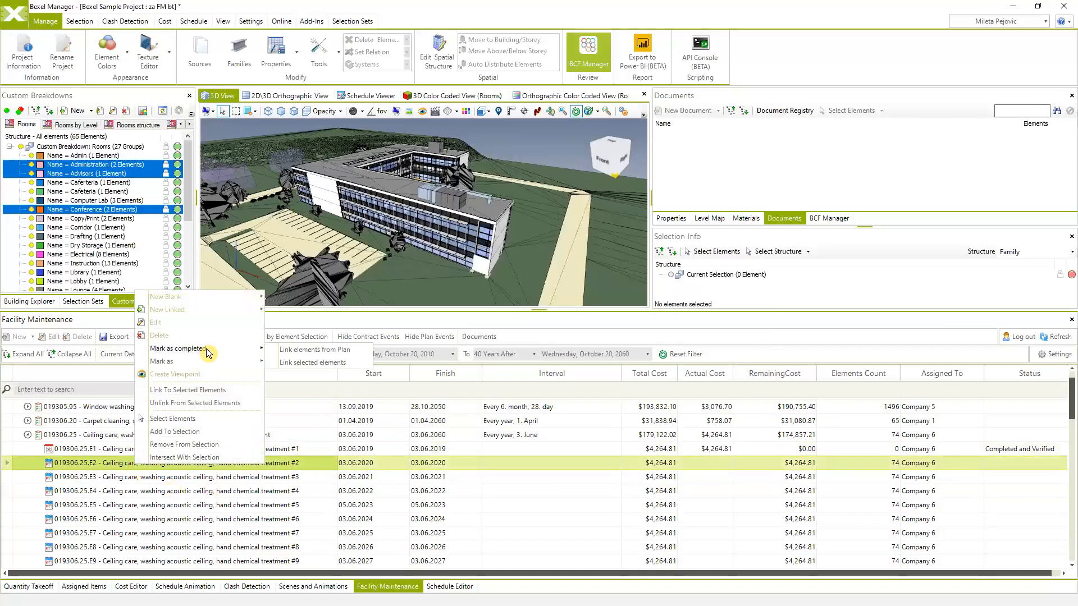
pyautogui.click(303, 352)
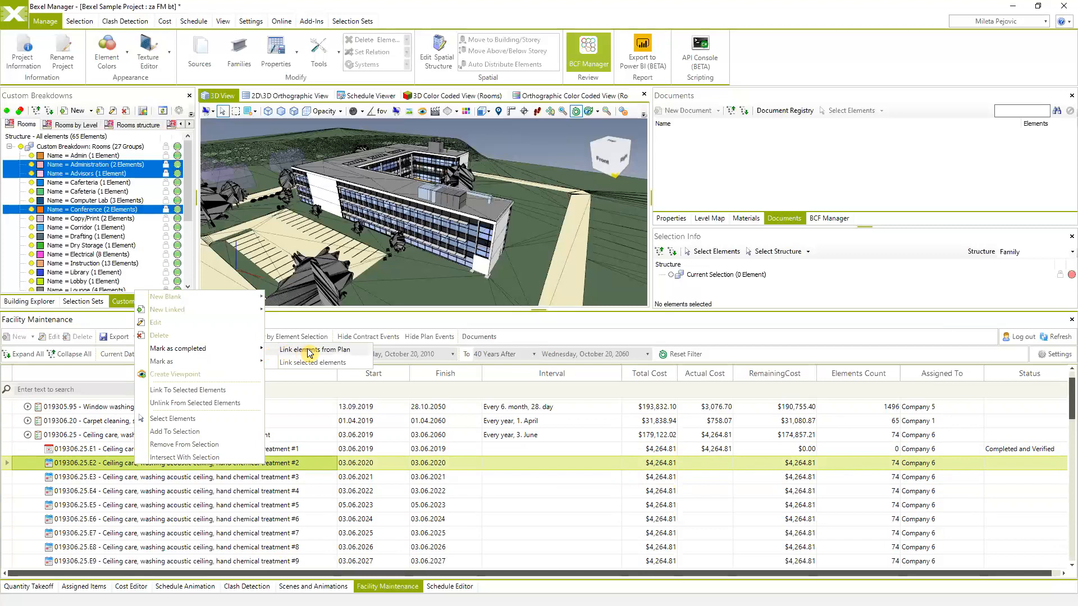
pyautogui.click(309, 354)
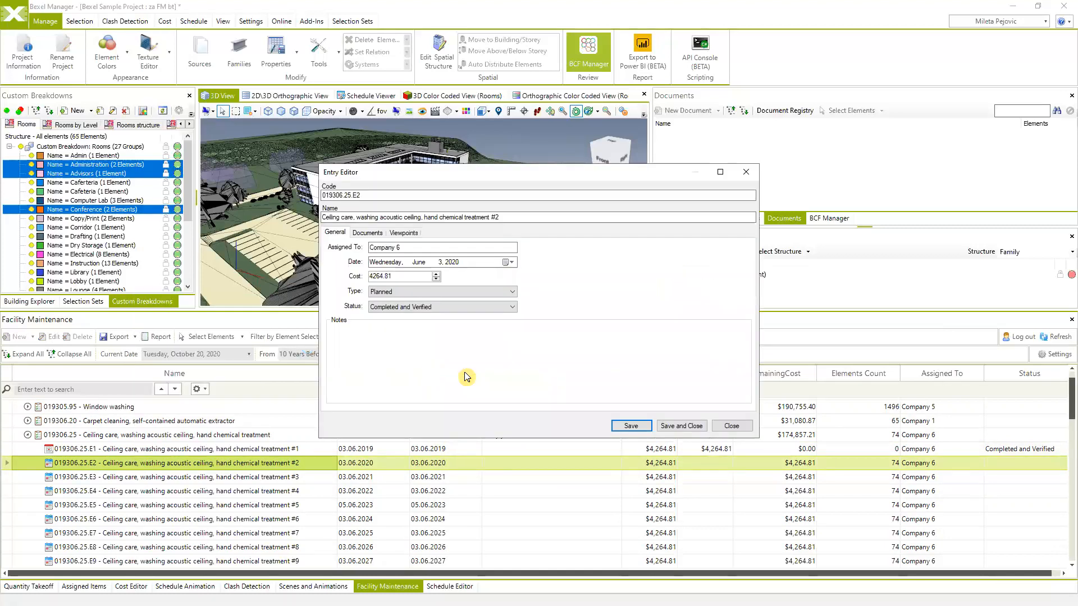
pyautogui.click(351, 281)
pyautogui.click(673, 426)
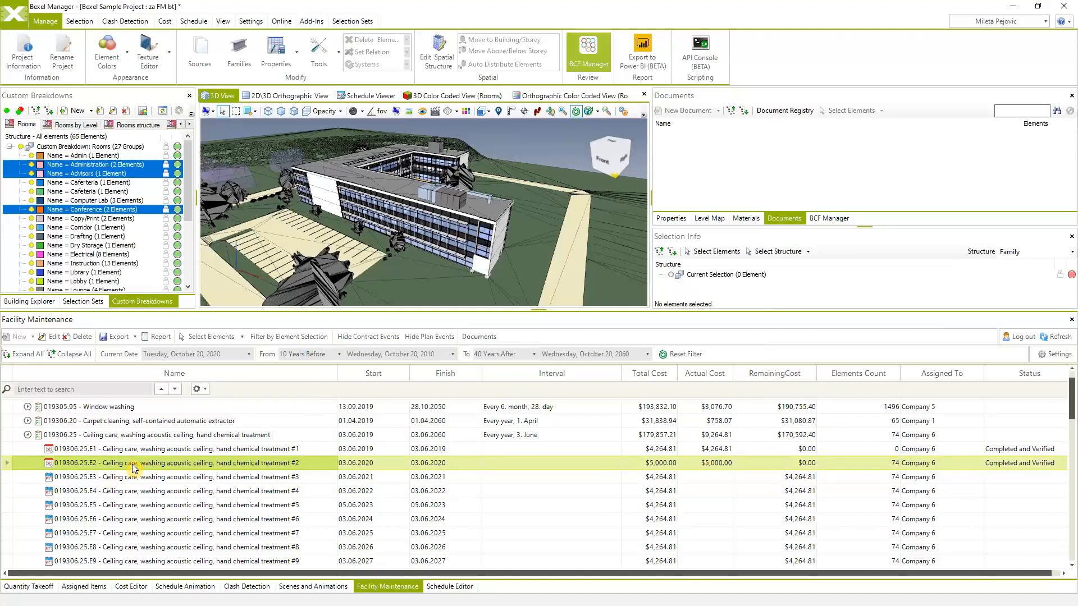
pyautogui.click(1056, 337)
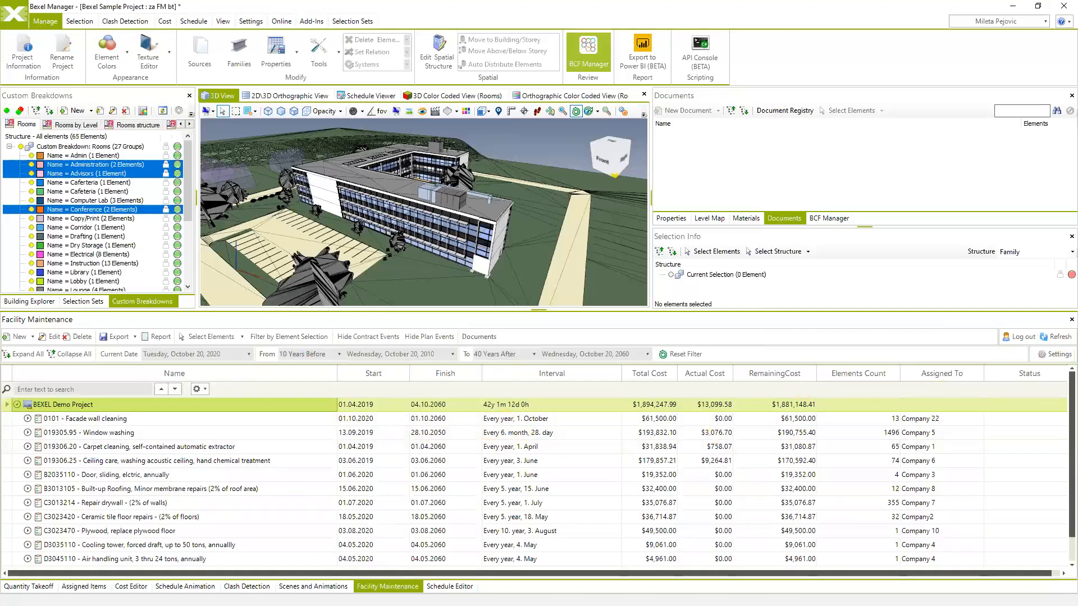
# Step: Switch to the browser portal, refresh all plans, open PerformedActivitiesReport.trdp, and read through its list of performed activities
pyautogui.hotkey('alt', 'Tab')
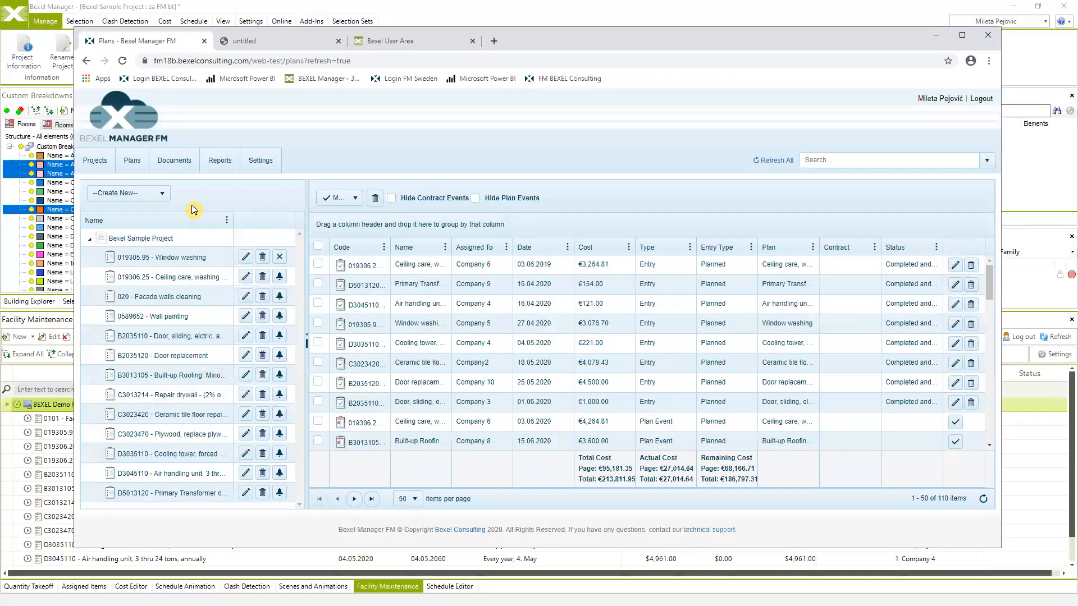
pyautogui.click(766, 167)
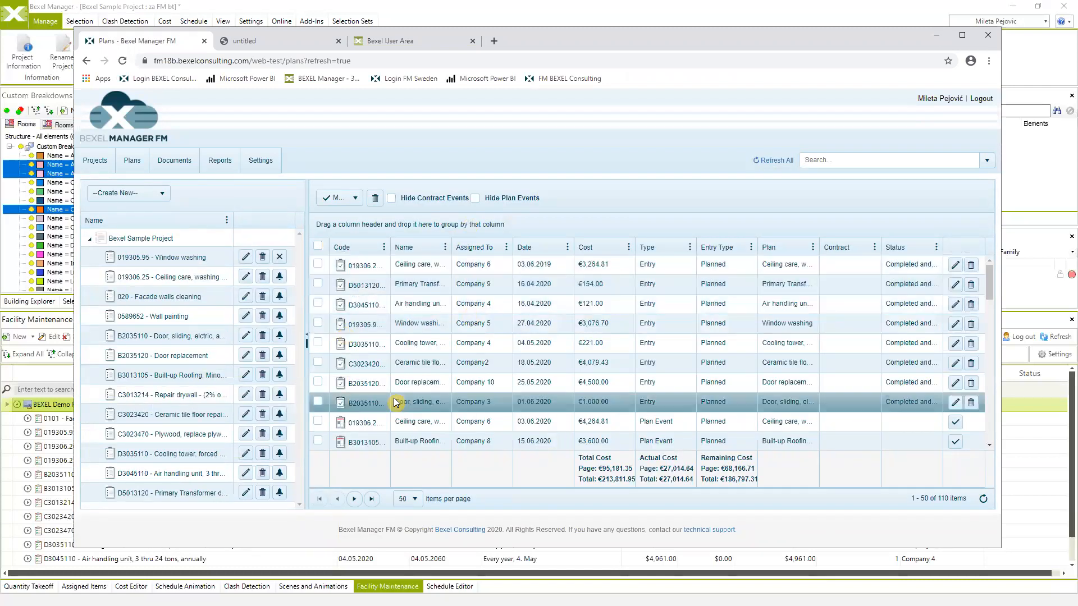
pyautogui.click(225, 166)
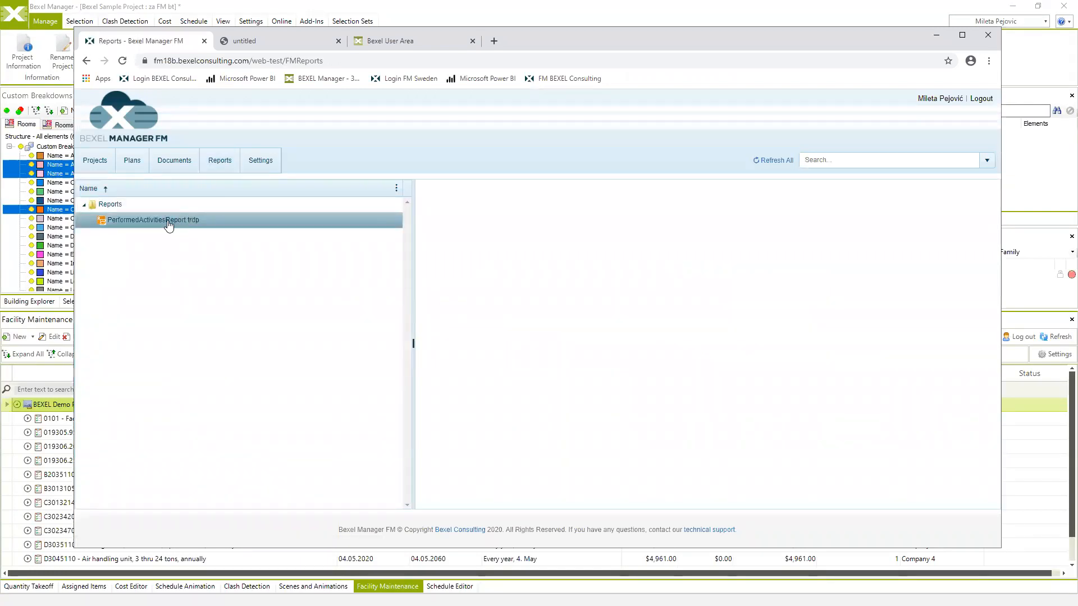
pyautogui.click(169, 221)
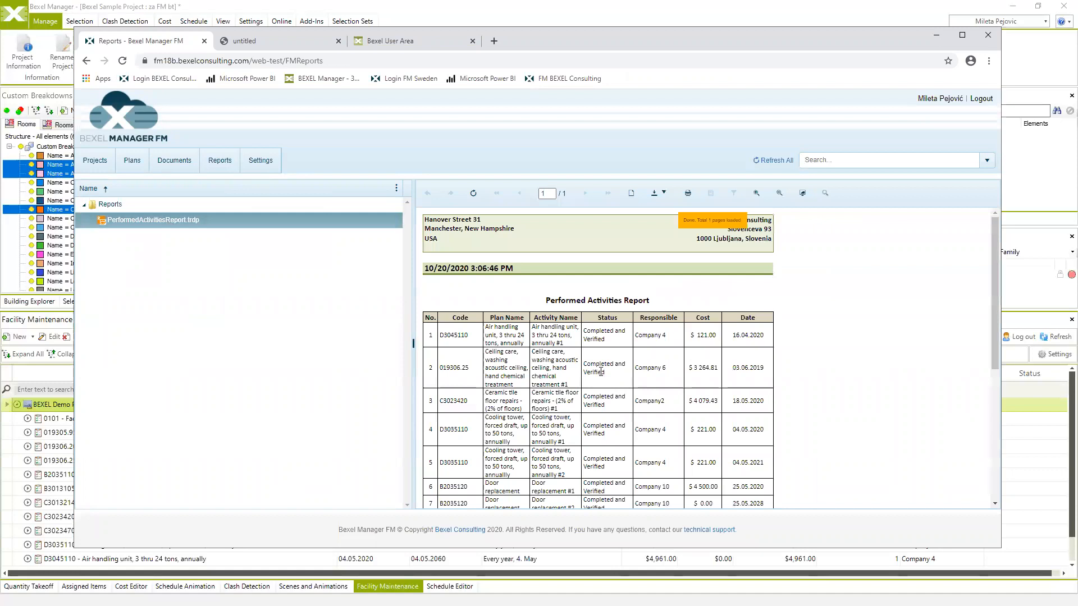
pyautogui.scroll(-5, 561, 393)
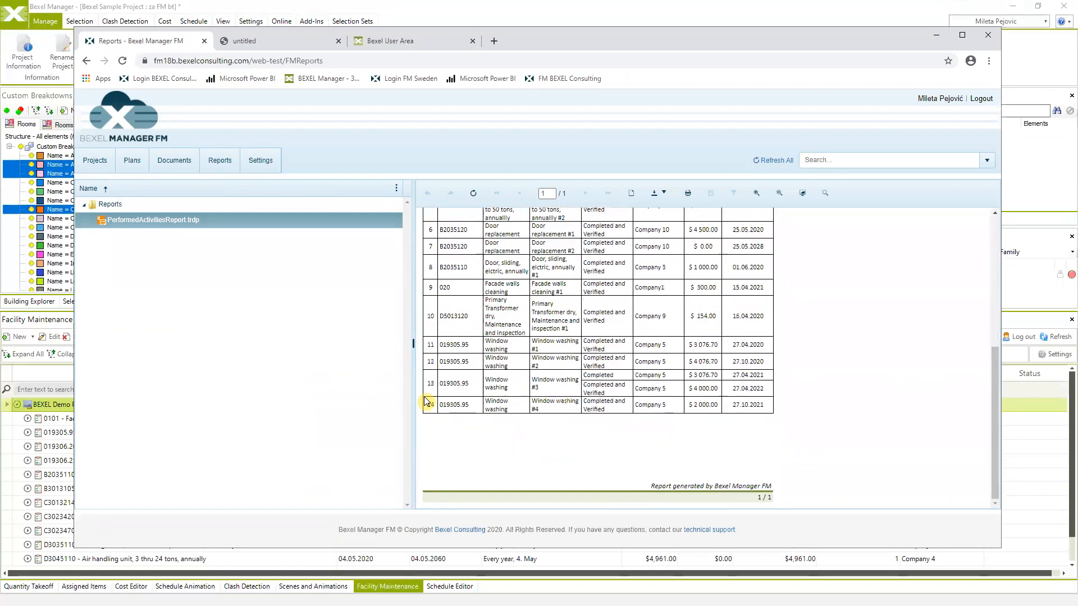
pyautogui.scroll(4, 491, 402)
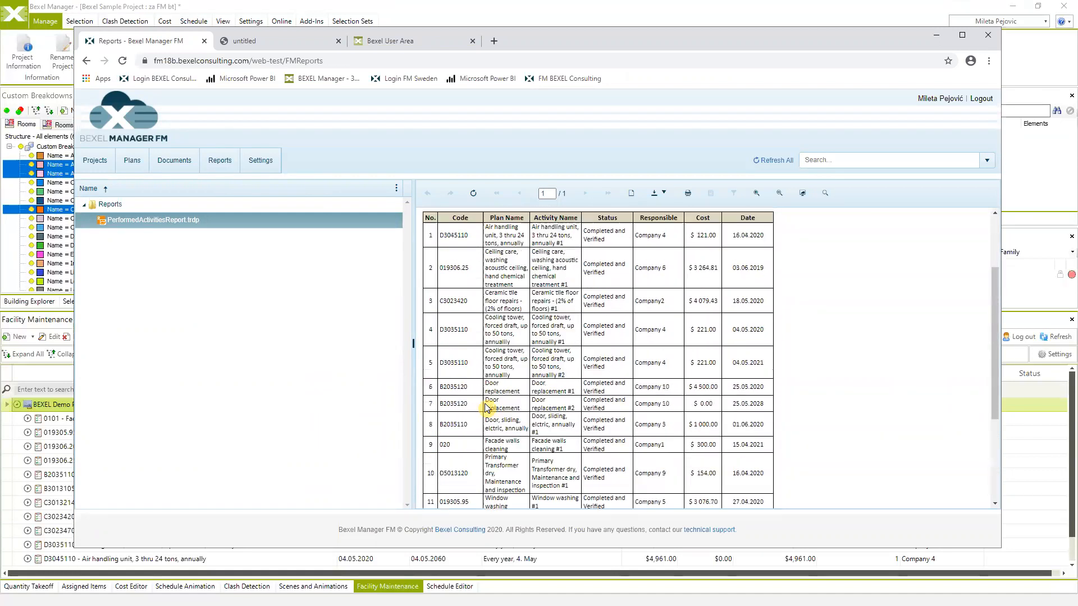
pyautogui.scroll(-4, 486, 404)
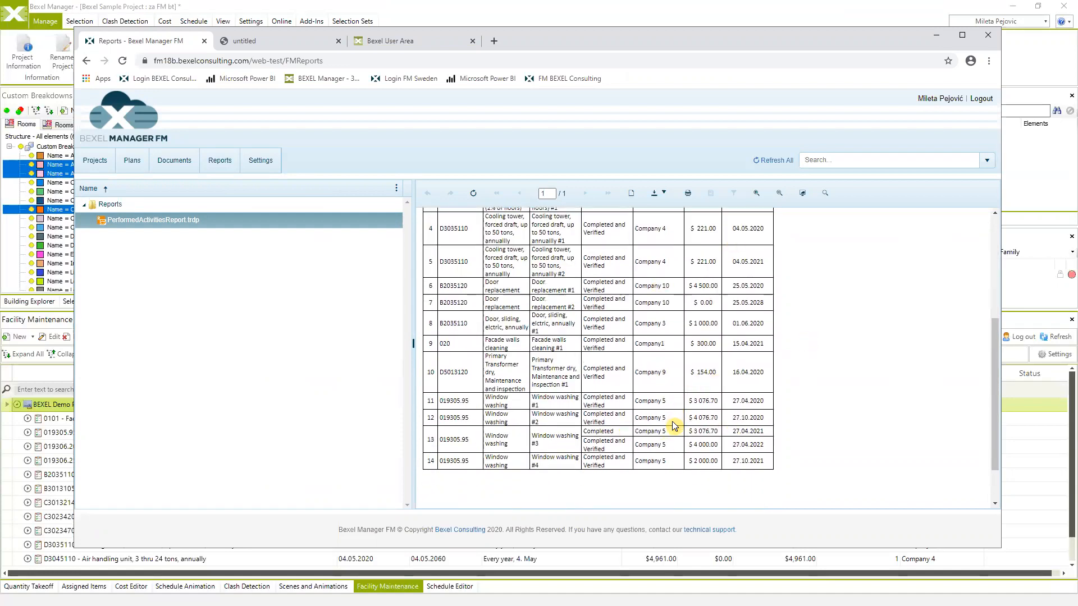
pyautogui.scroll(4, 674, 427)
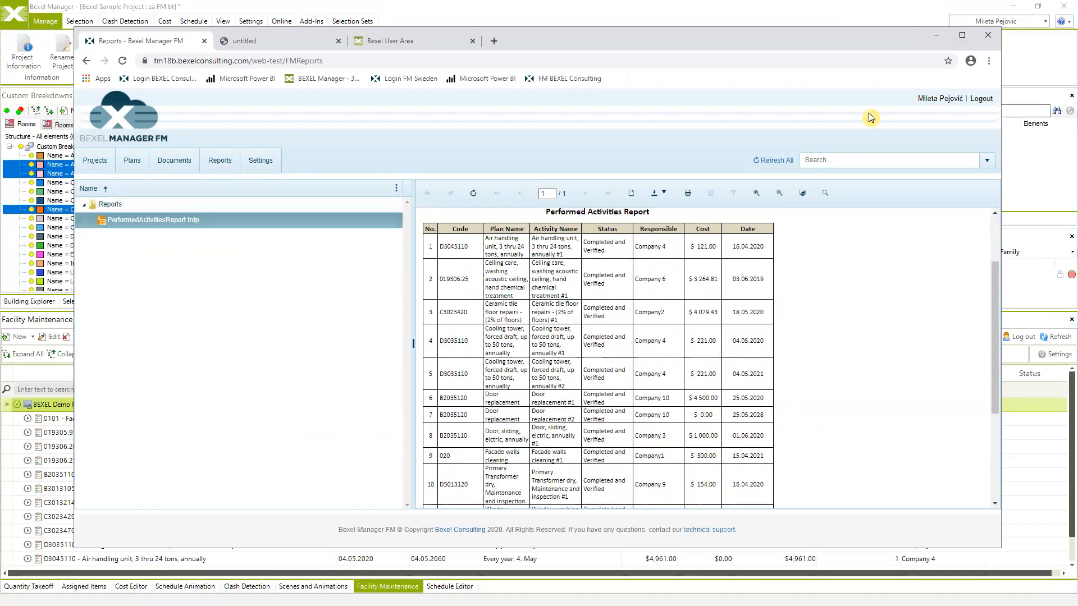
# Step: Return to Bexel Manager, view PerformedActivitiesReport.trdp from the DMS source in an enlarged Report Editor, and close the editor
pyautogui.click(935, 35)
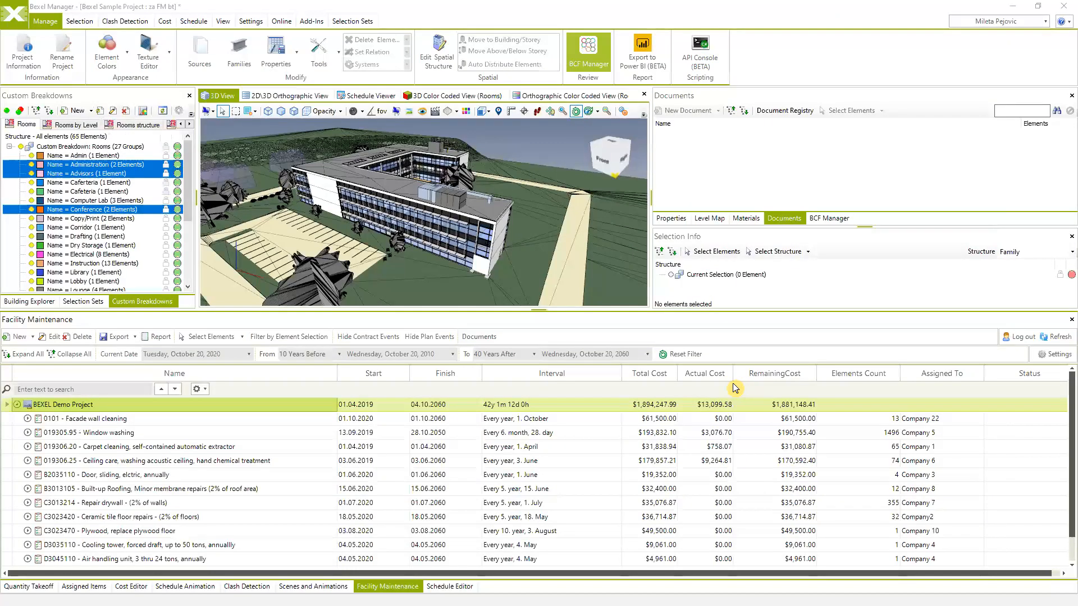
pyautogui.click(163, 338)
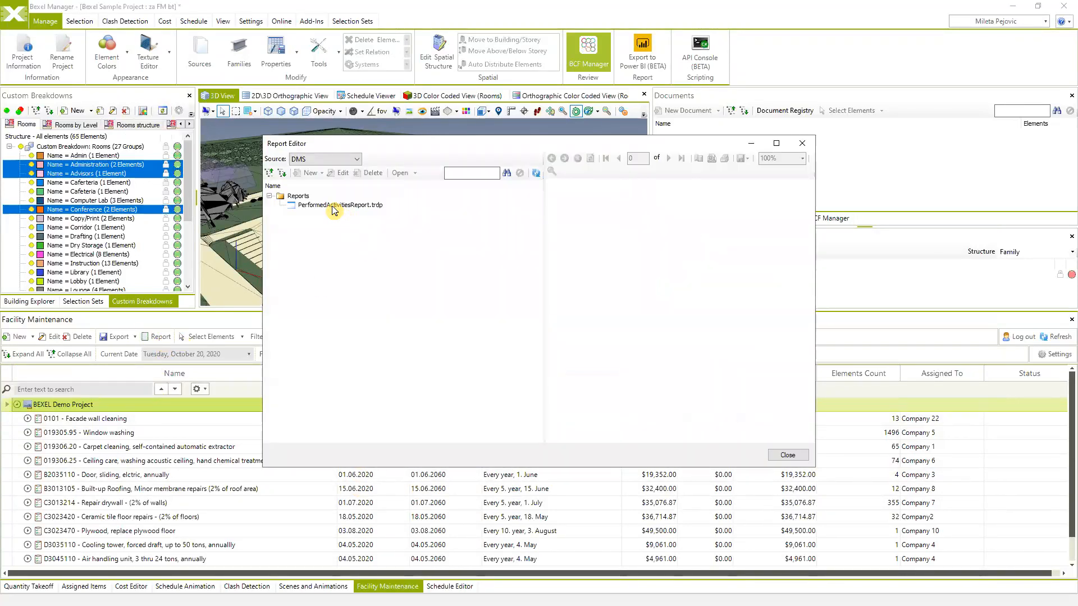
pyautogui.click(333, 206)
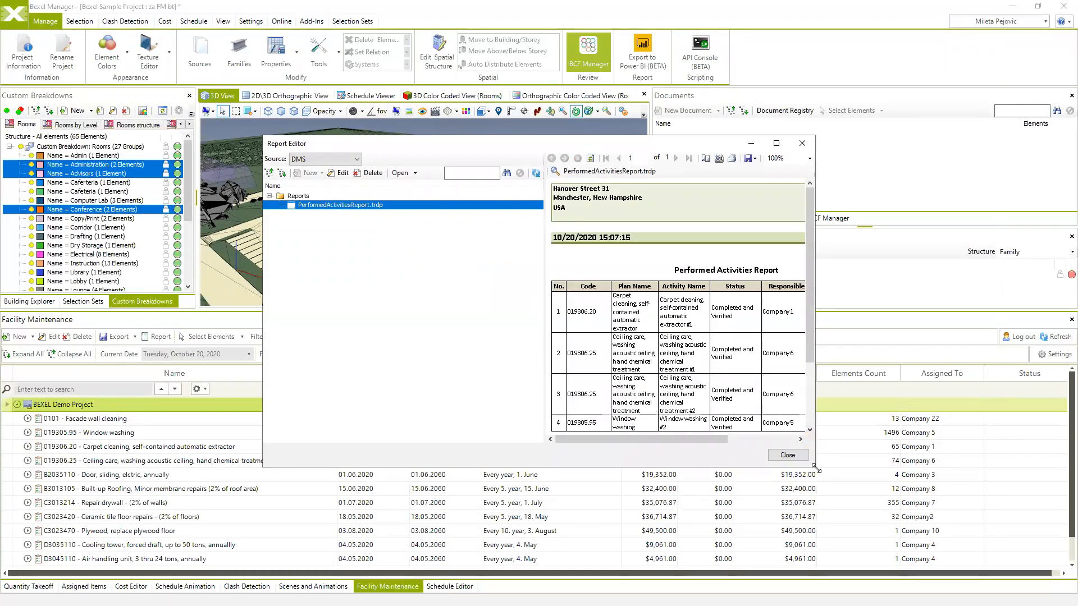
pyautogui.moveTo(823, 469); pyautogui.dragTo(1003, 548)
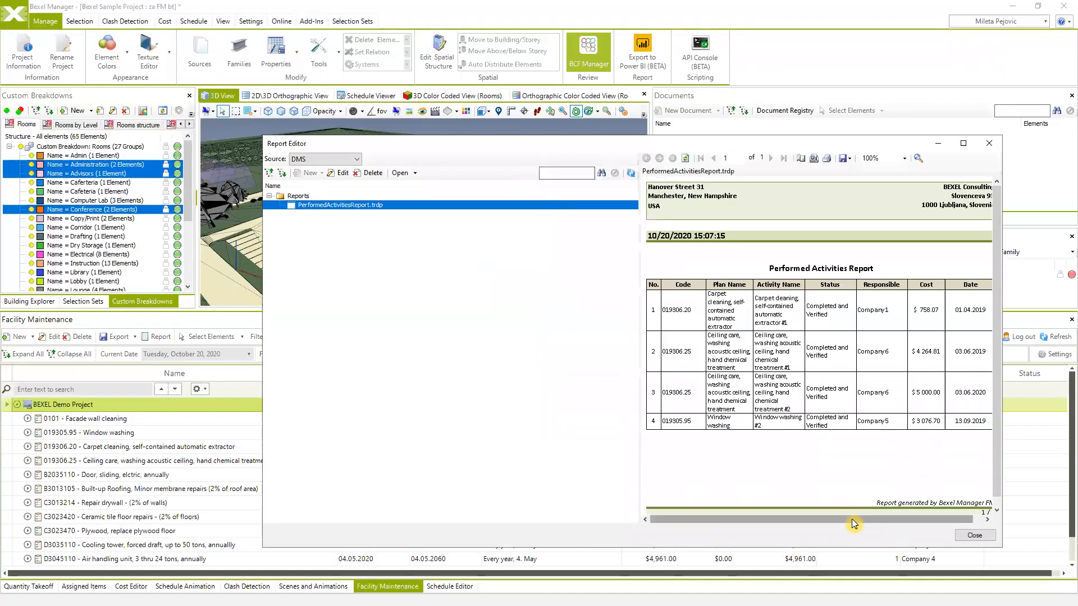
pyautogui.moveTo(851, 519); pyautogui.dragTo(928, 521)
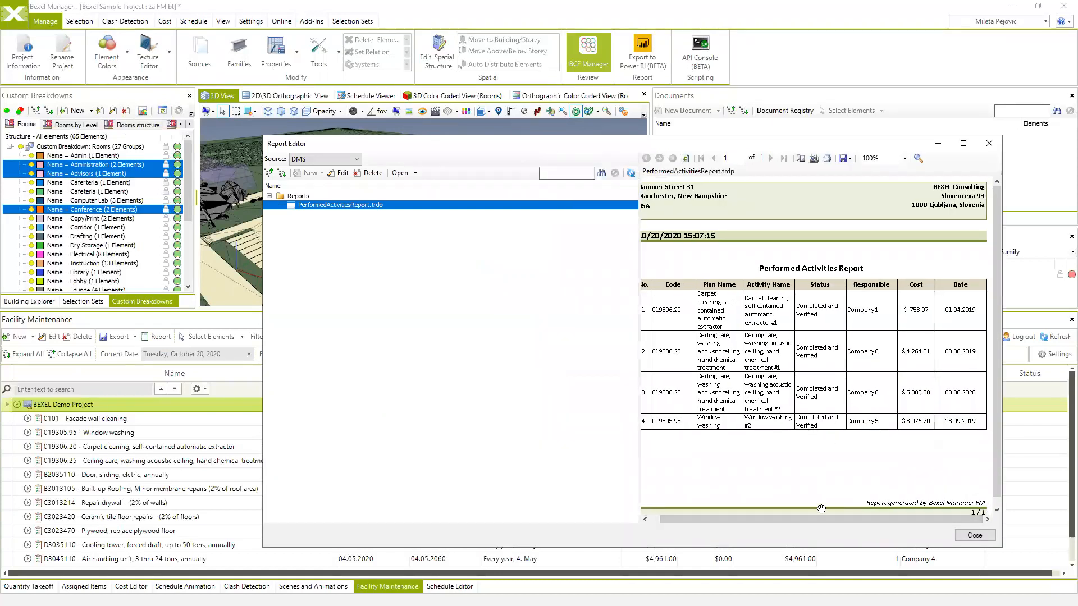
pyautogui.moveTo(817, 521); pyautogui.dragTo(783, 522)
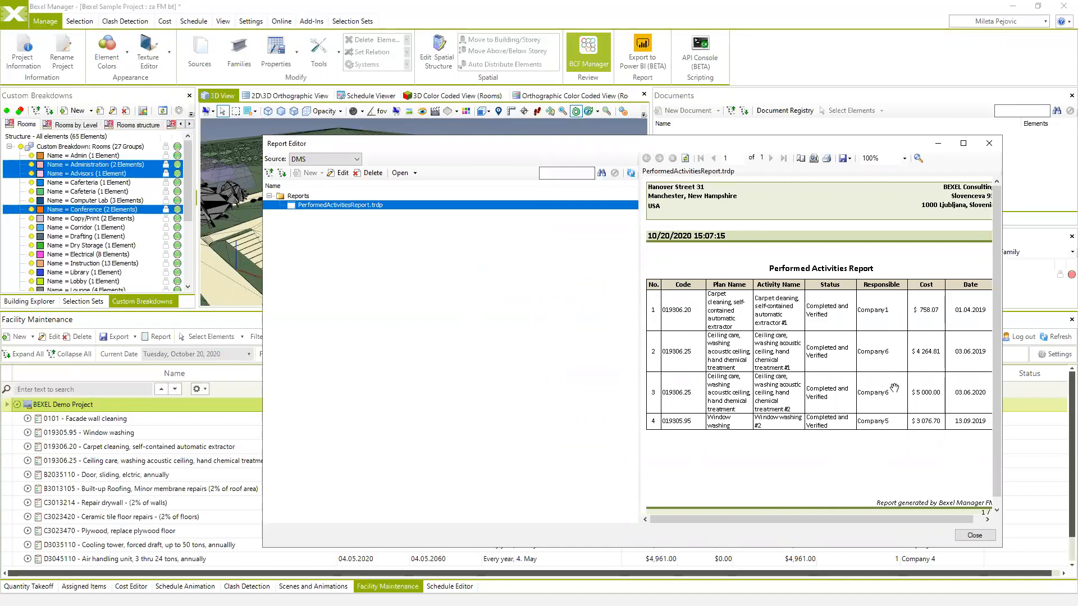
pyautogui.click(989, 147)
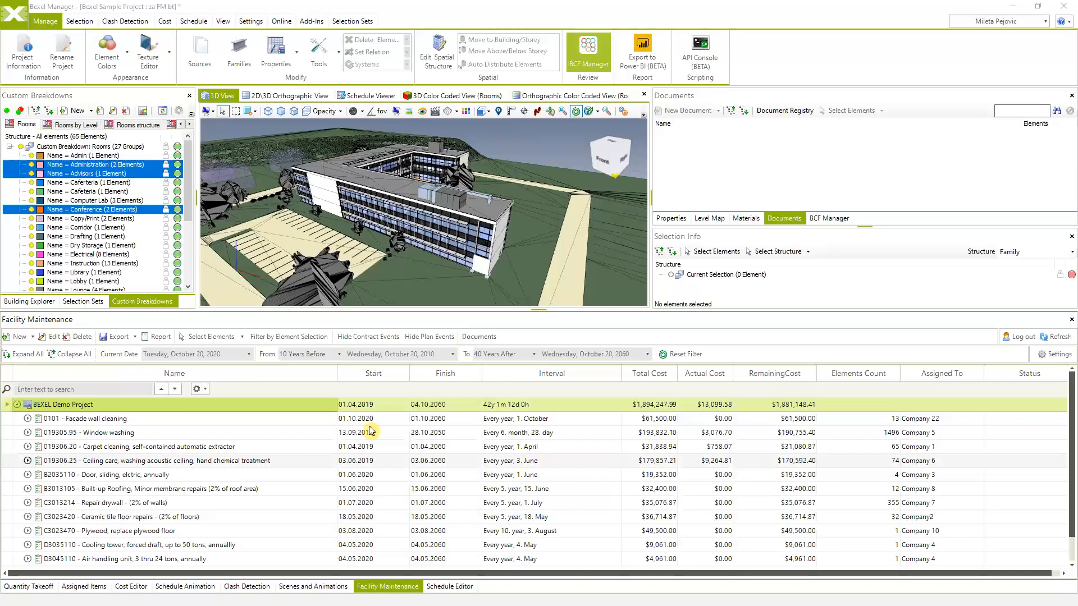
# Step: Set the 019305.95 Window washing plan's cost to 4000, save the plan, and look through the costs of its events
pyautogui.click(27, 433)
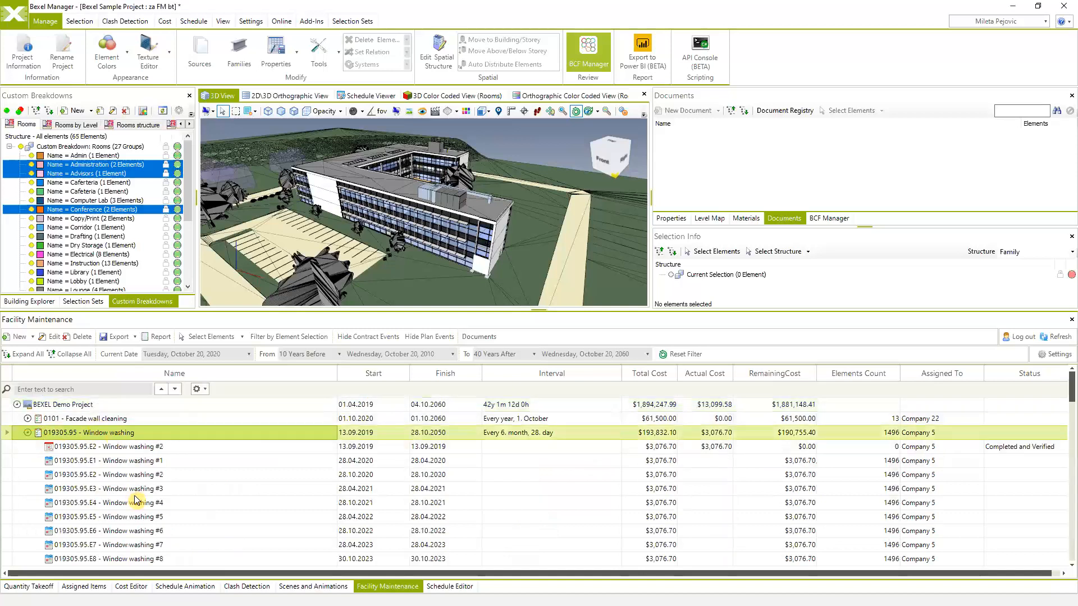
pyautogui.rightClick(106, 432)
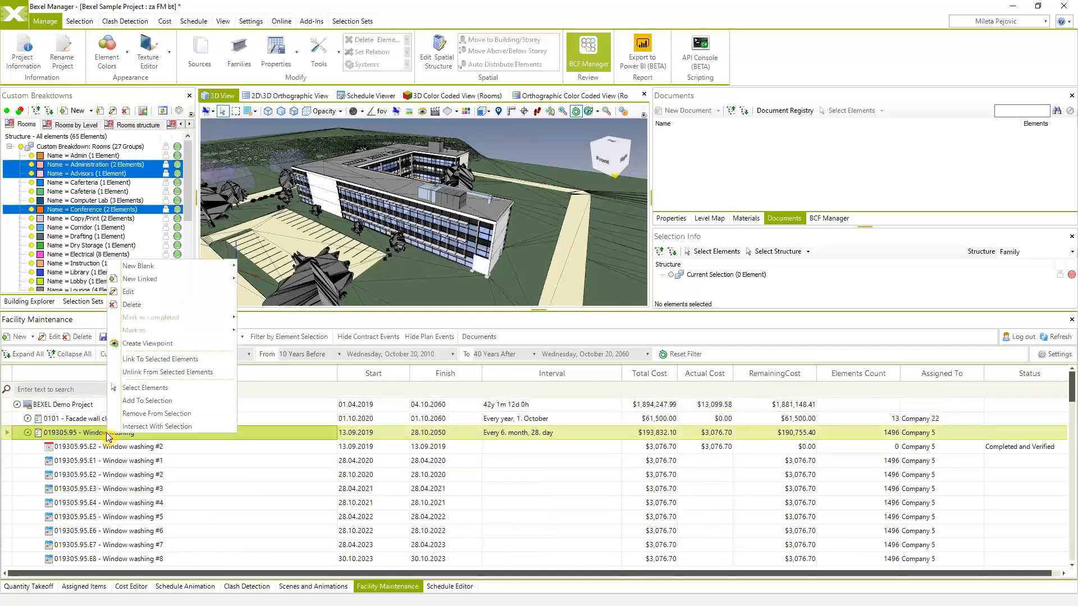
pyautogui.click(173, 293)
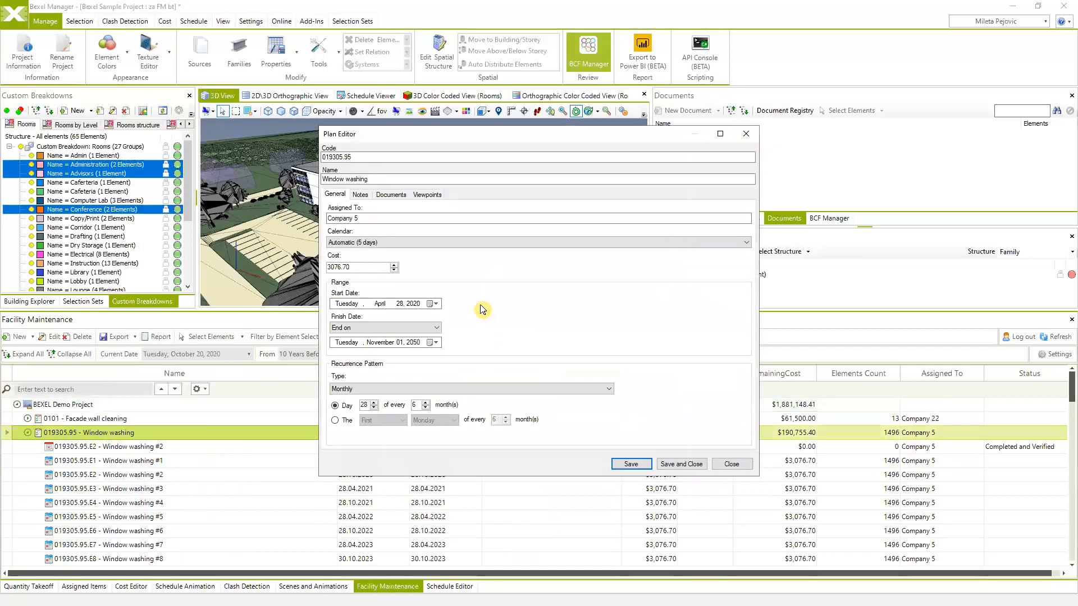
pyautogui.moveTo(361, 268); pyautogui.dragTo(326, 268)
pyautogui.moveTo(600, 137); pyautogui.dragTo(457, 103)
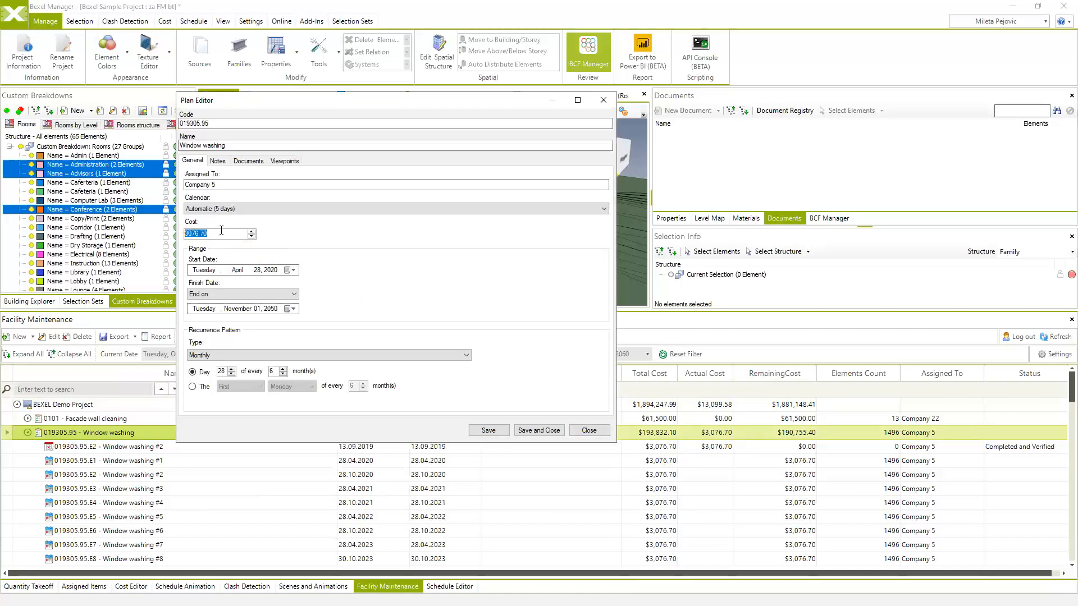
pyautogui.write('4000')
pyautogui.click(544, 430)
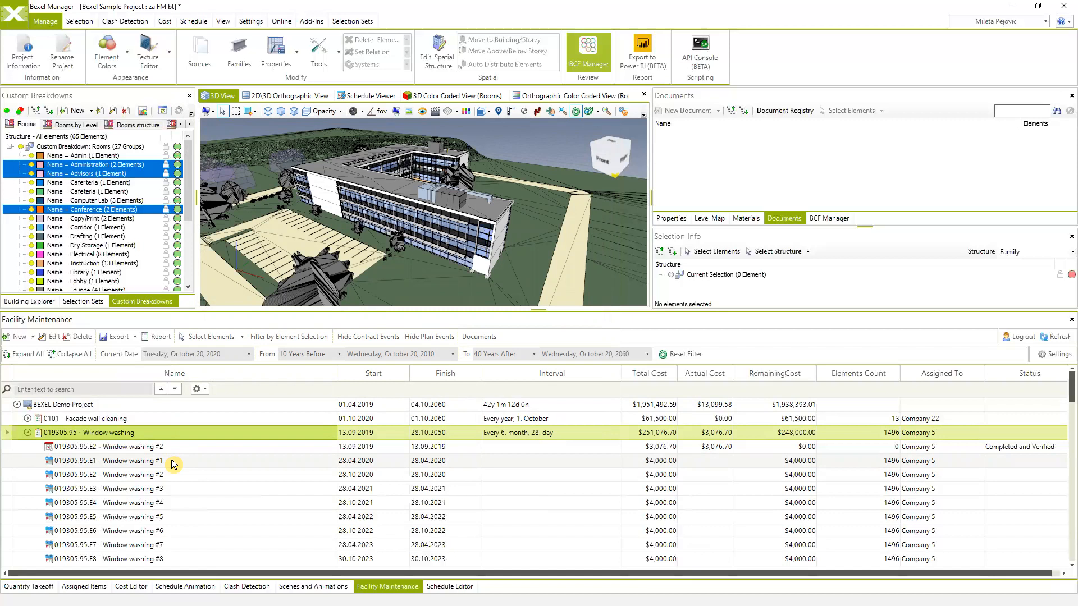
pyautogui.scroll(-5, 163, 483)
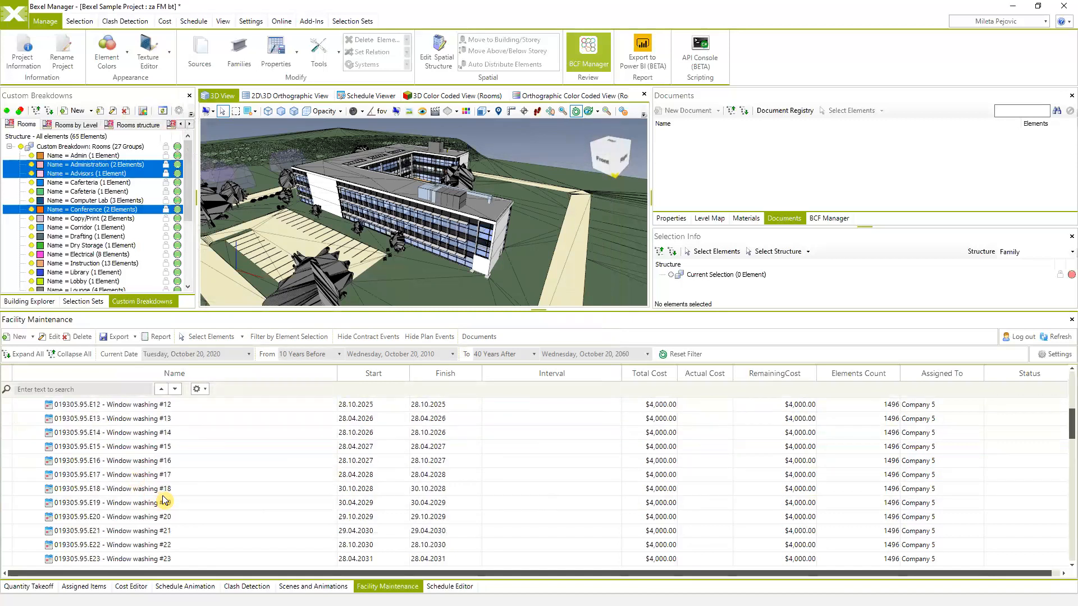
pyautogui.click(146, 487)
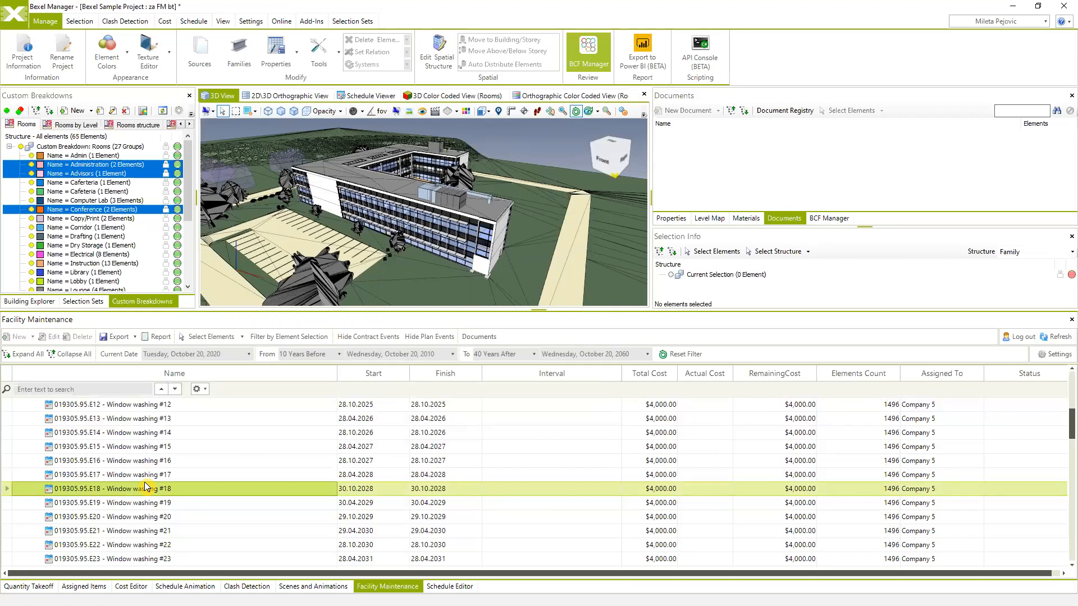
pyautogui.click(136, 449)
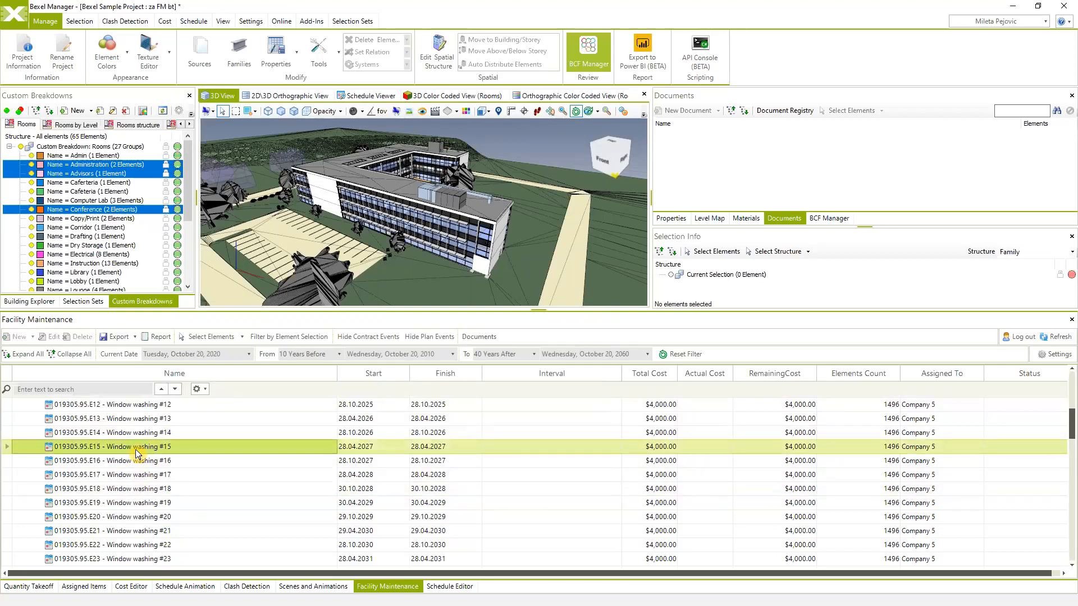
pyautogui.scroll(2, 138, 454)
pyautogui.scroll(3, 139, 454)
# Step: Mark window washing event #1 as completed with the elements linked from the plan, set its cost to 4500, and save the entry
pyautogui.click(104, 462)
pyautogui.rightClick(104, 464)
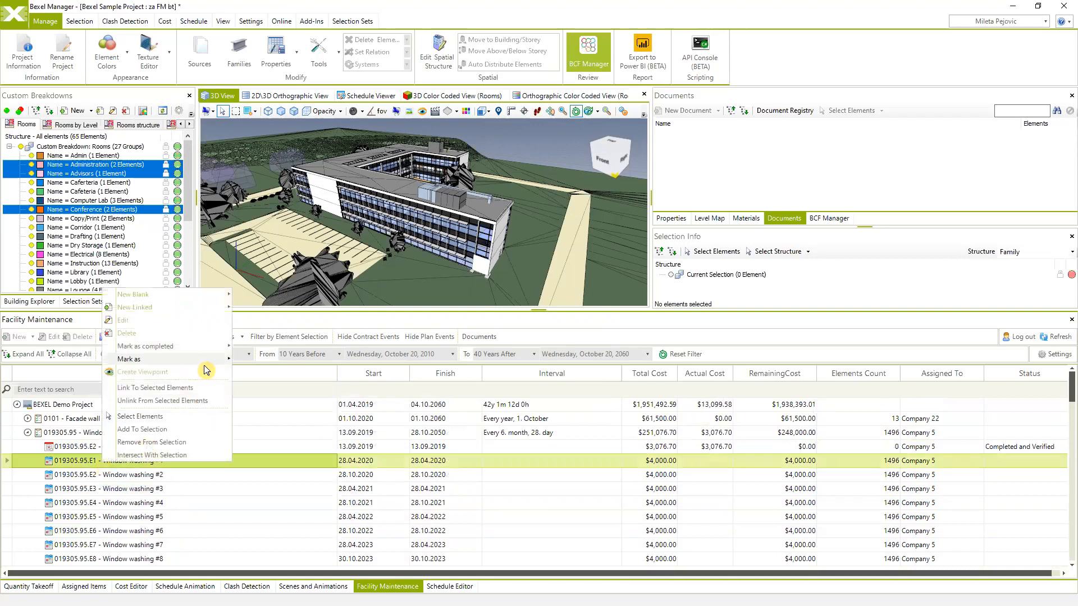
pyautogui.moveTo(192, 348)
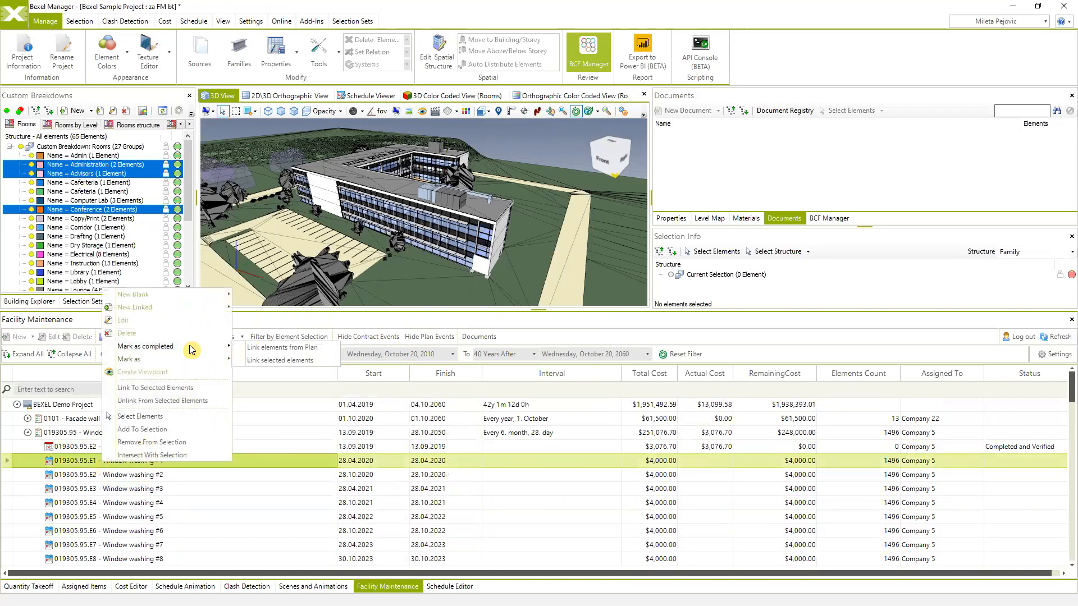
pyautogui.click(258, 349)
pyautogui.moveTo(403, 278); pyautogui.dragTo(346, 279)
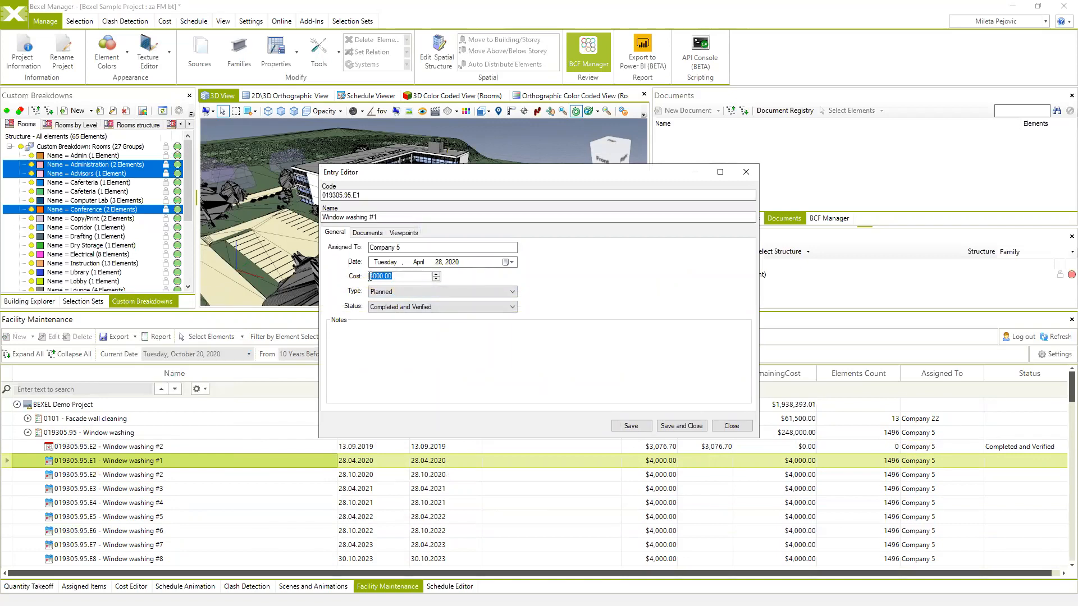
pyautogui.write('4500')
pyautogui.click(677, 426)
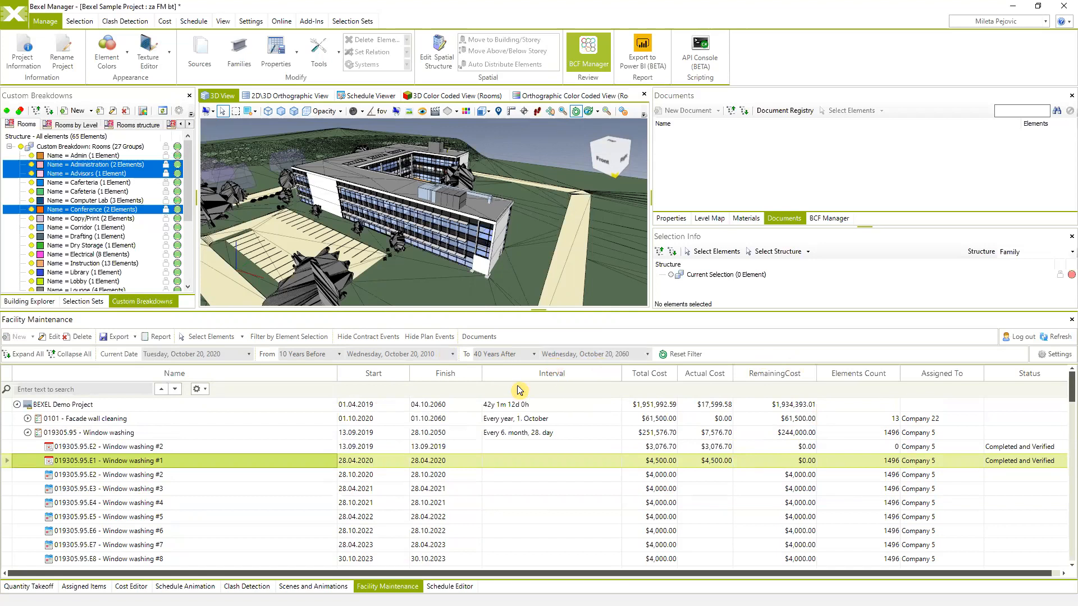
# Step: Refresh the maintenance data, look at the carpet cleaning plan's events, and recheck the window washing plan's completed entries
pyautogui.click(1058, 337)
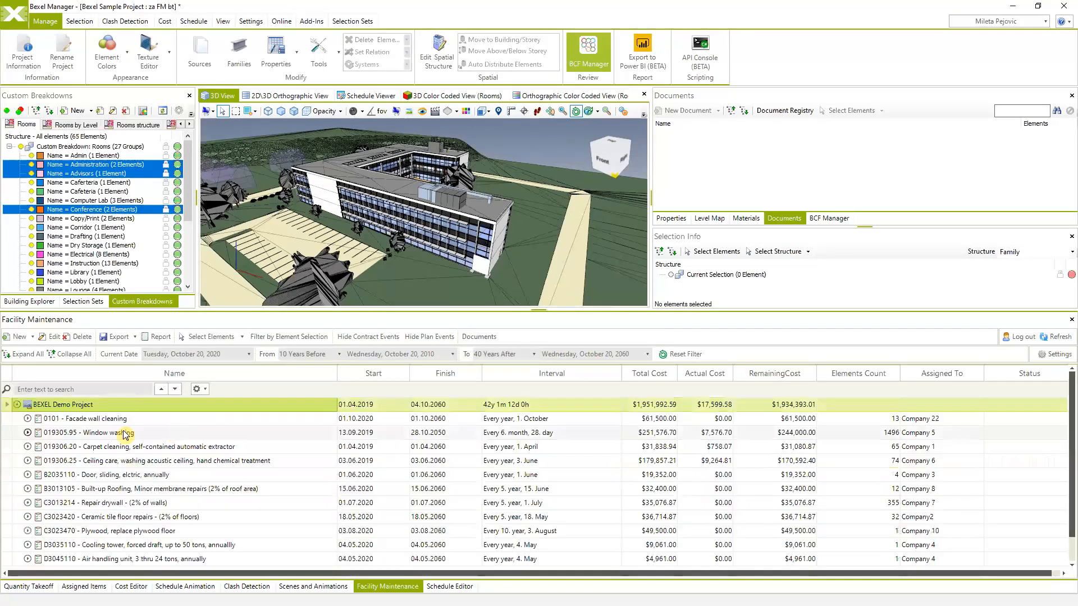
pyautogui.click(27, 447)
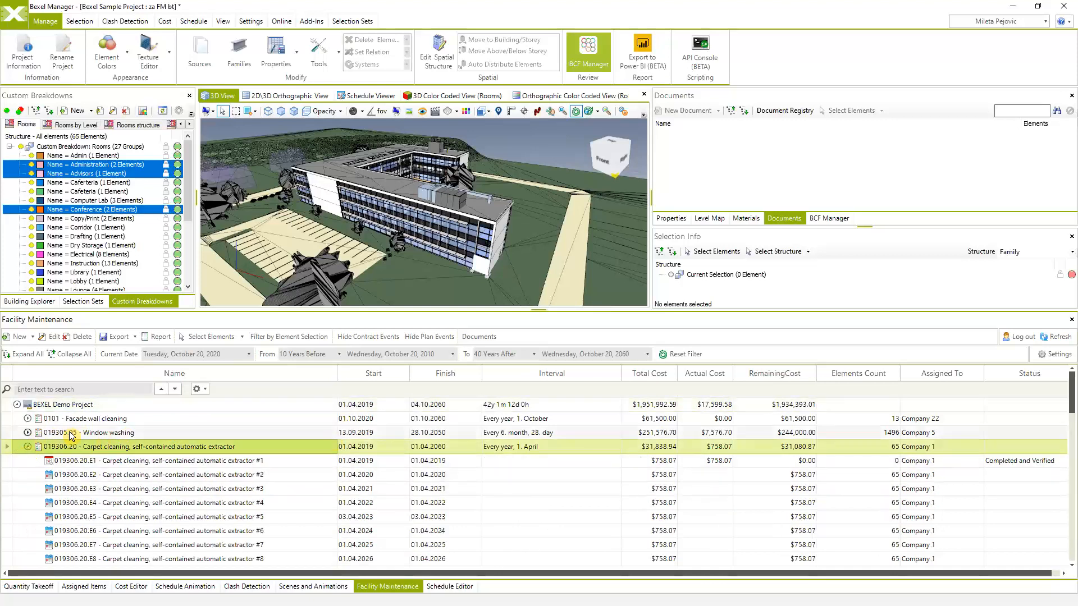
pyautogui.click(206, 434)
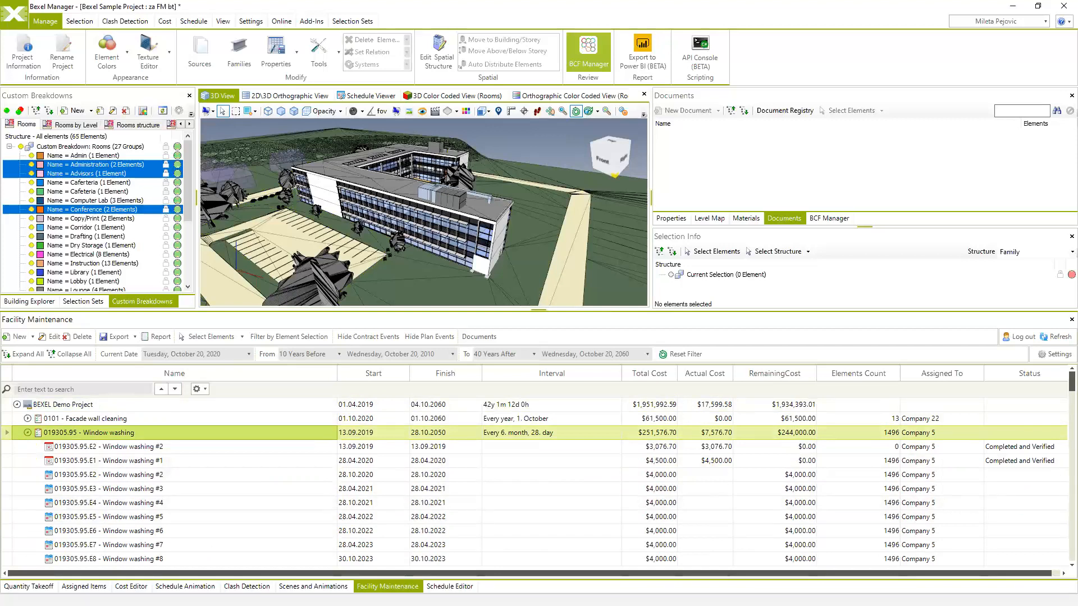
# Step: Switch to the browser portal and open Bexel Sample Project from the project list
pyautogui.hotkey('alt', 'Tab')
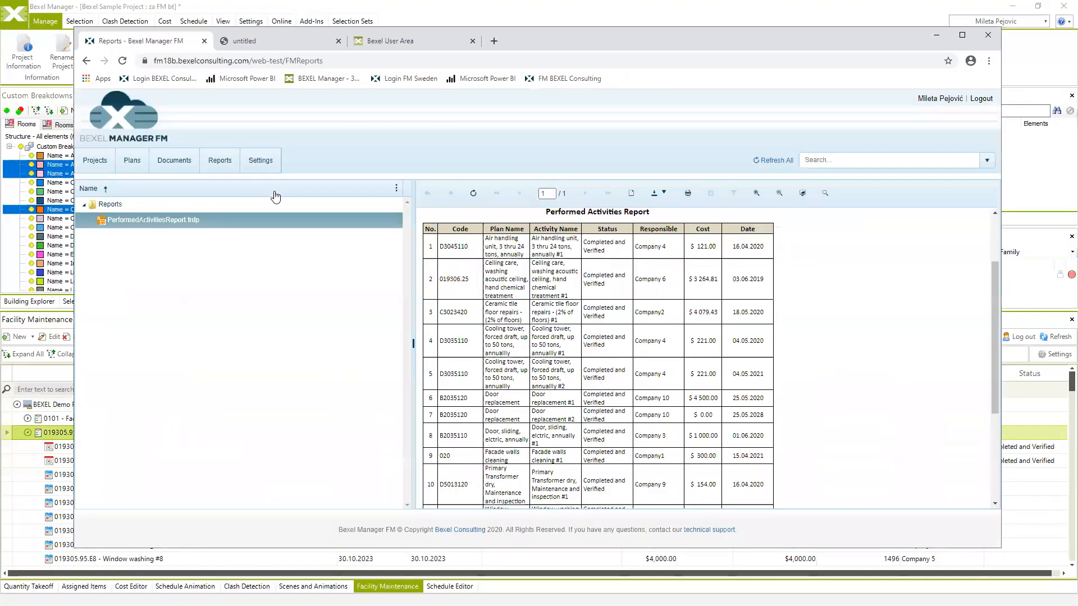
pyautogui.click(95, 163)
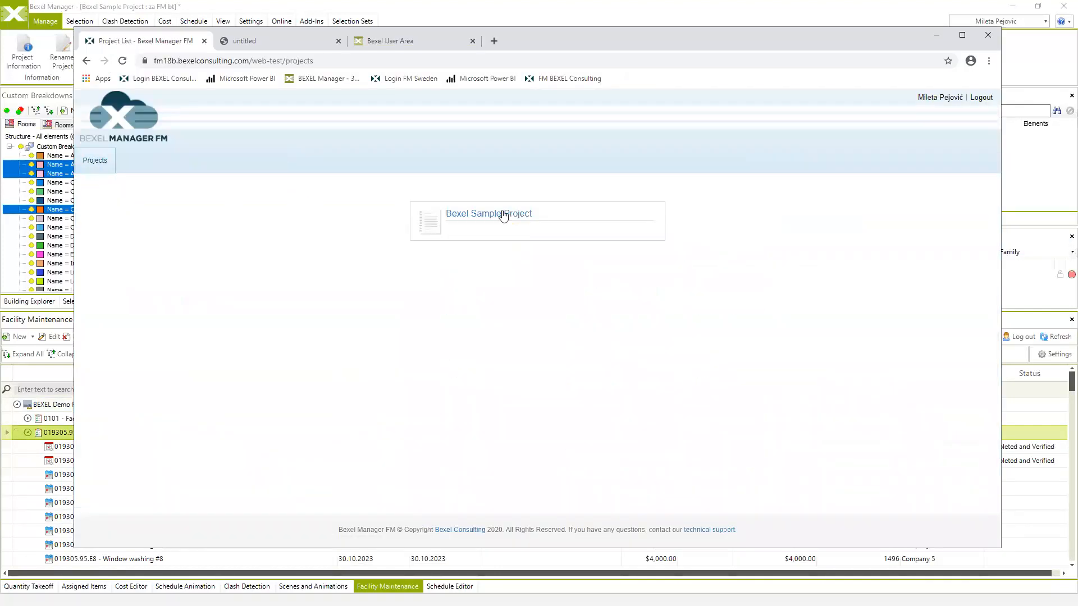
pyautogui.click(467, 223)
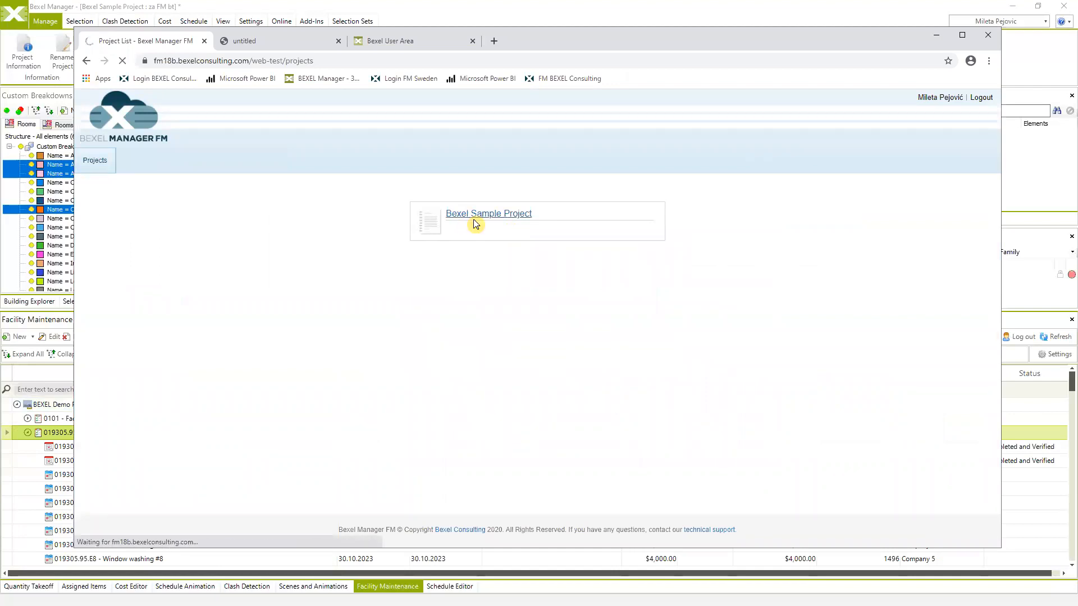